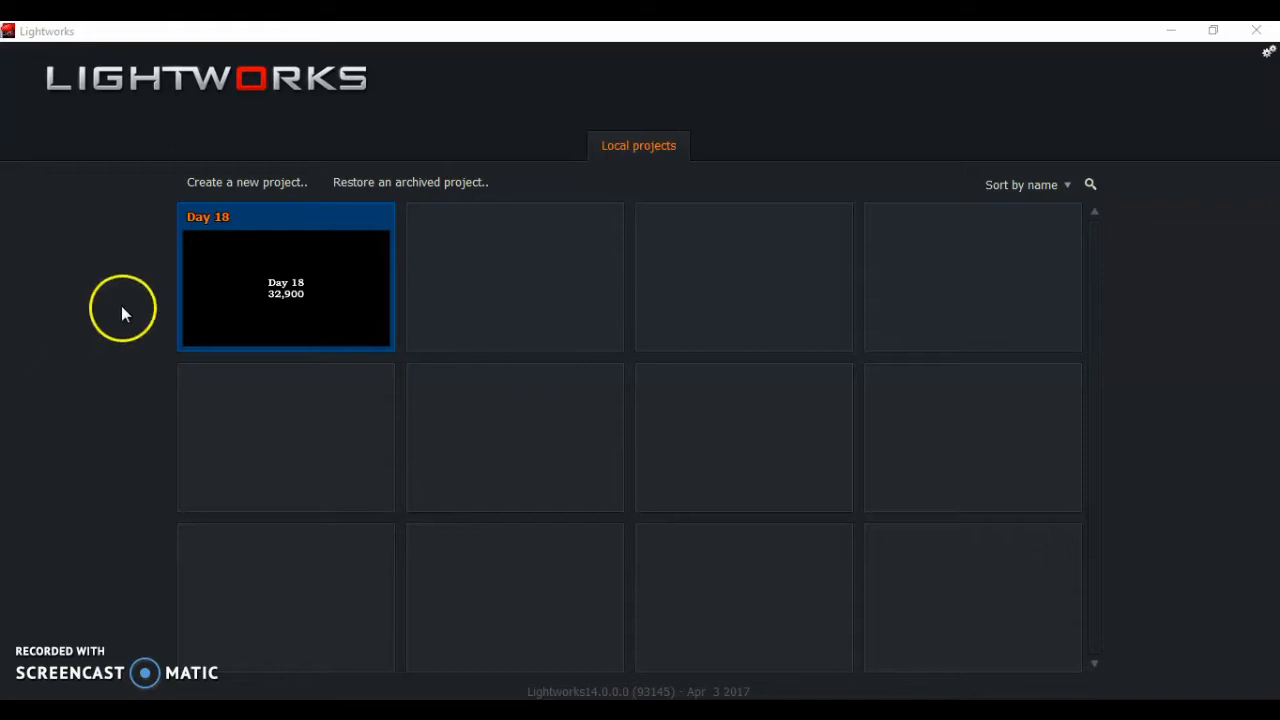
Create a new project named Day 19 with the frame rate set to Mixed rates
click(263, 186)
click(737, 362)
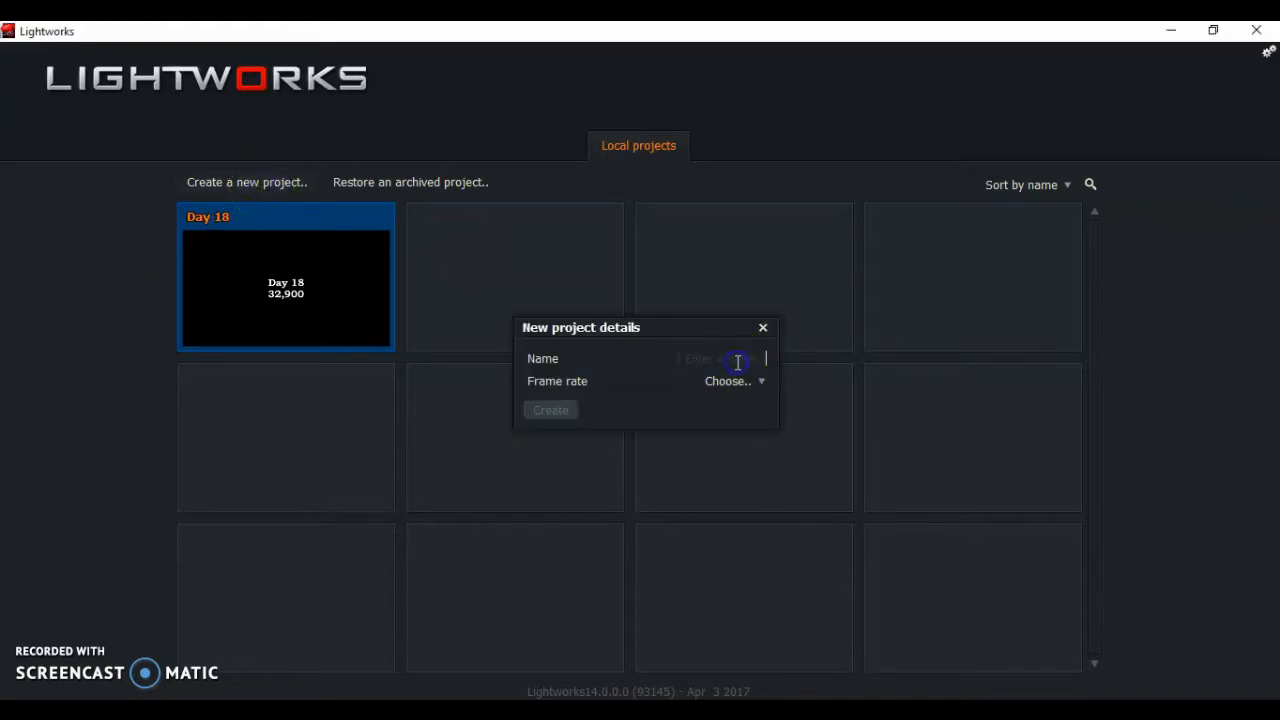
text(Day 19)
click(760, 382)
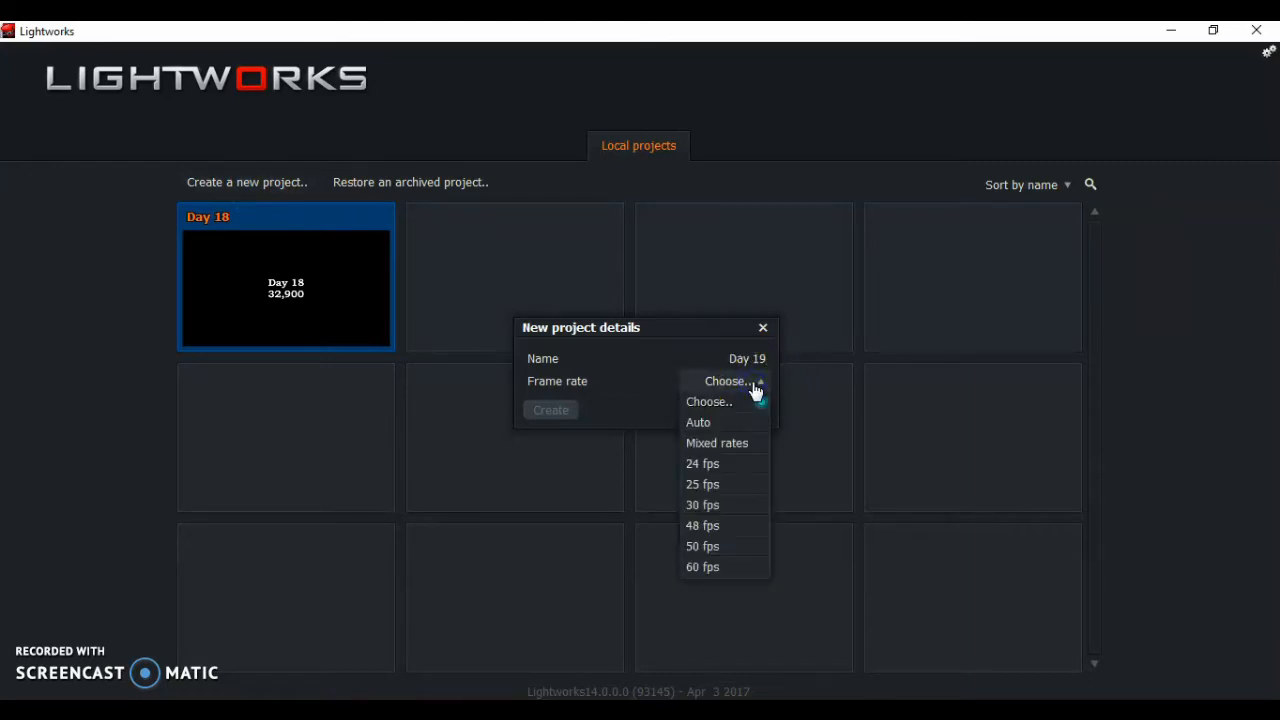
click(737, 443)
click(536, 416)
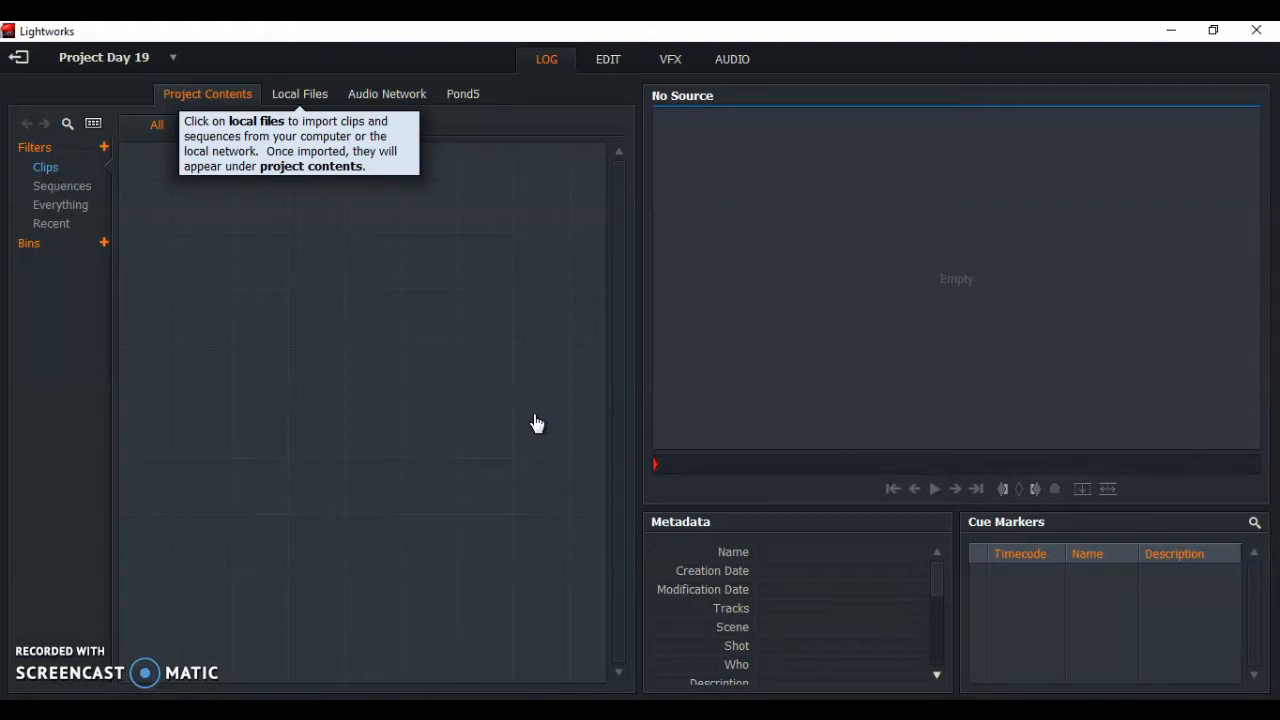
Import IMG_5535.MOV from the local Nanowrimo Vlogs\Day 19 folder into the project
click(296, 96)
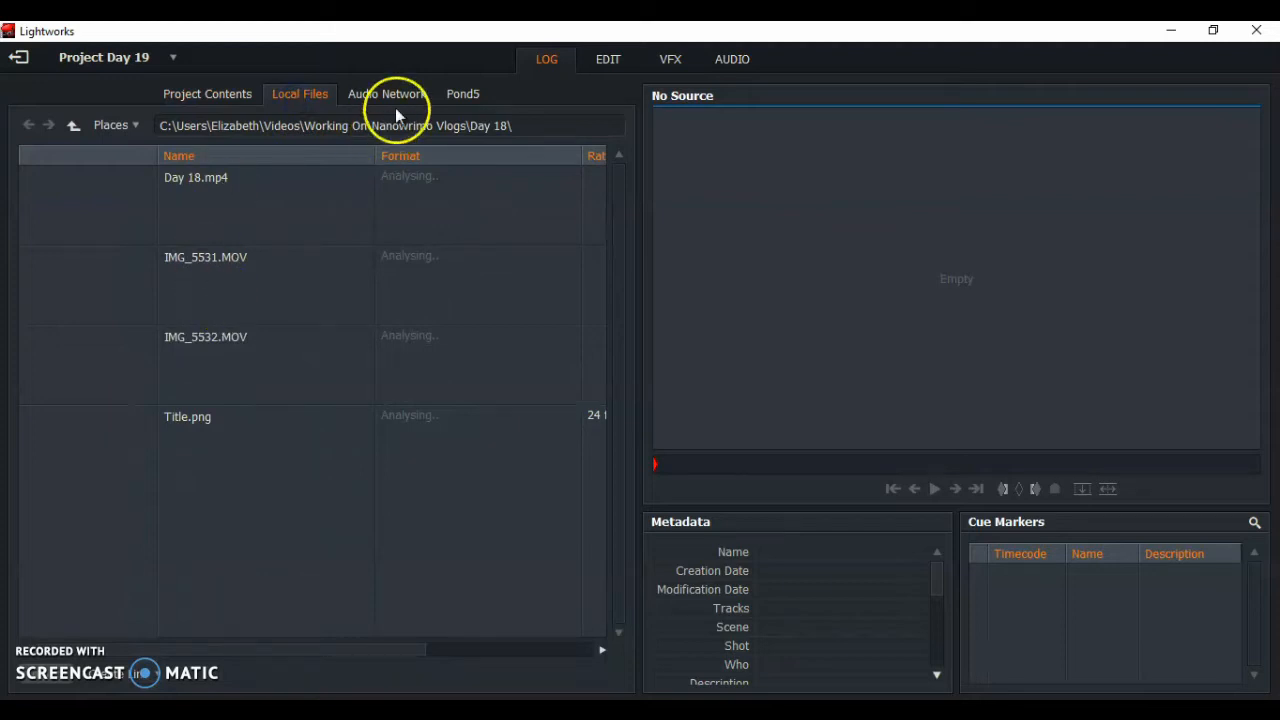
click(74, 127)
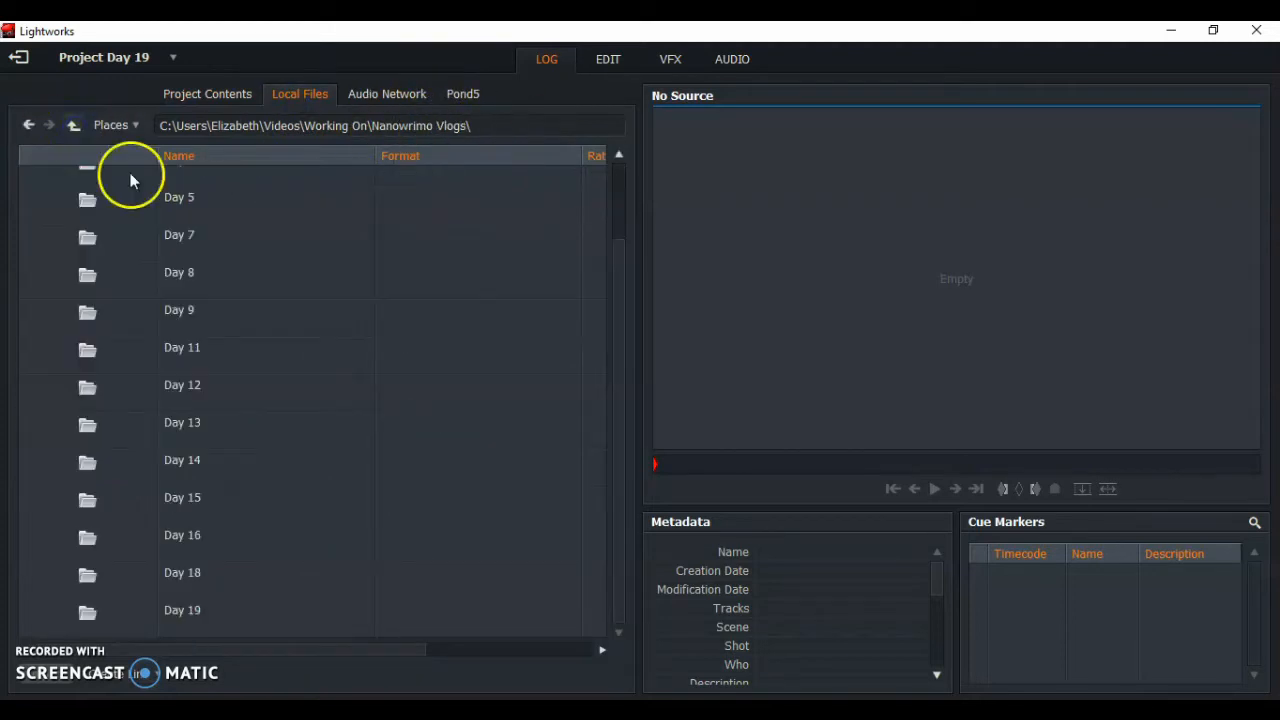
double_click(240, 621)
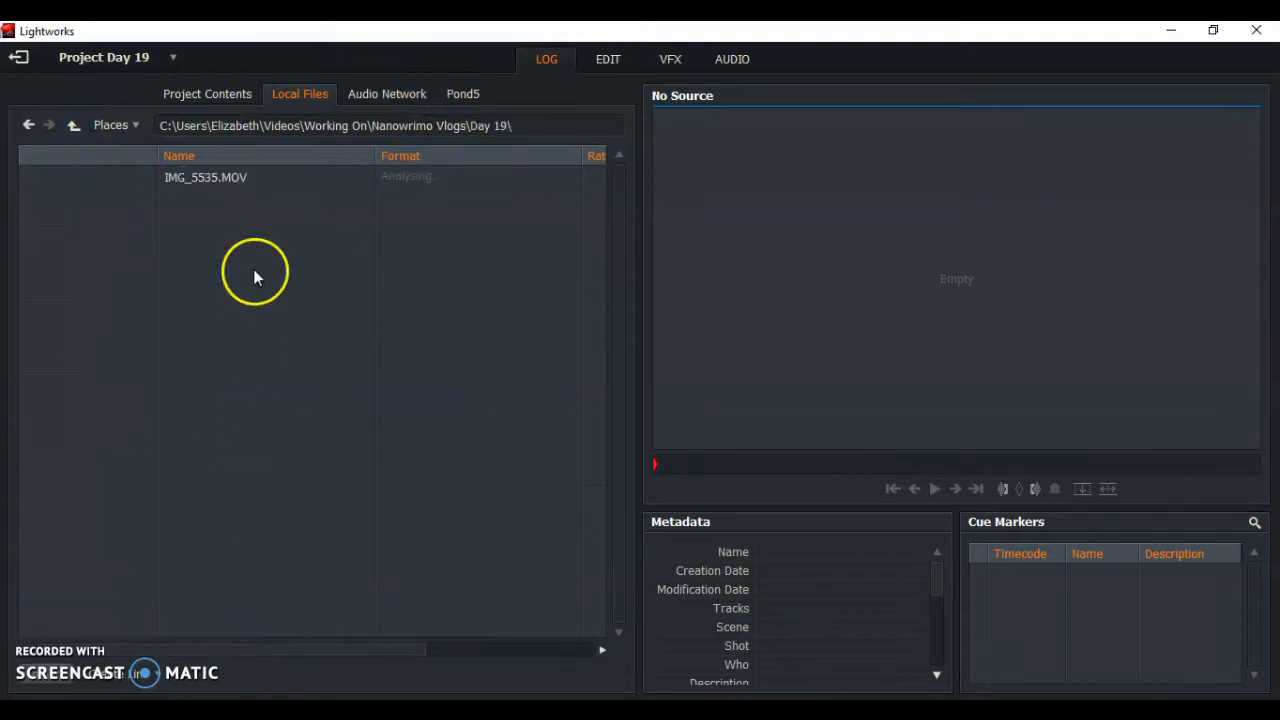
click(226, 208)
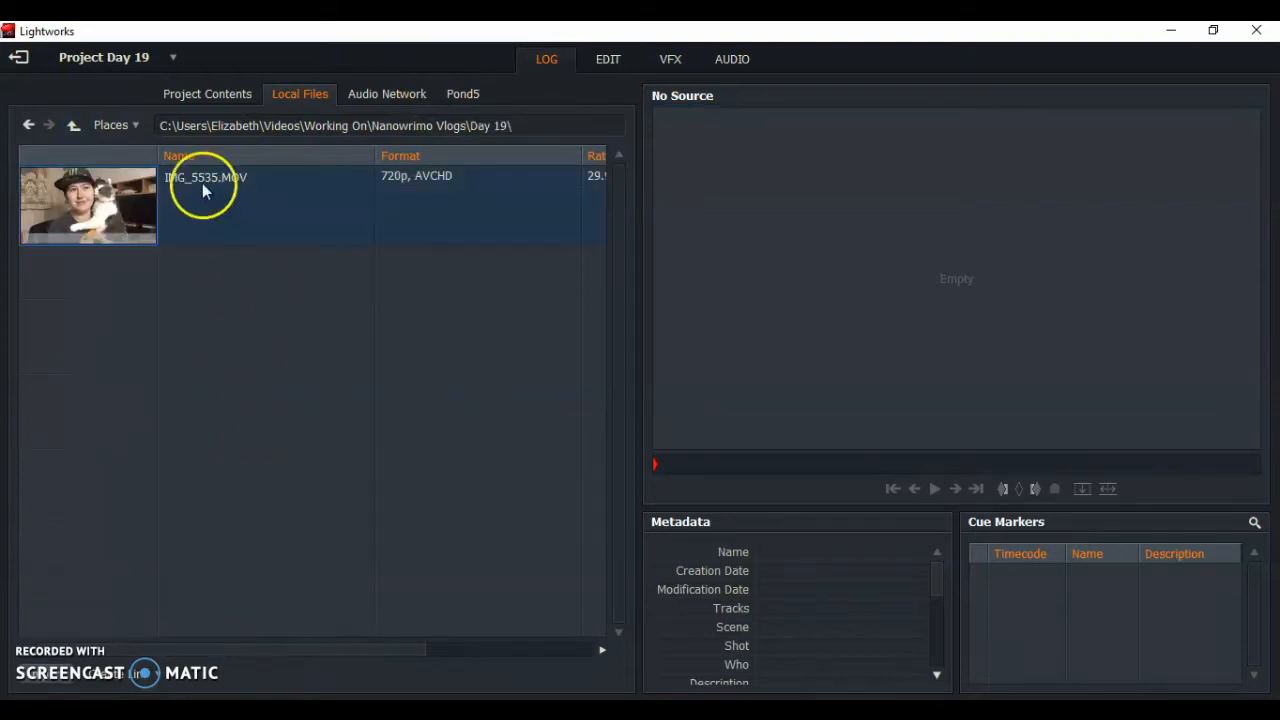
click(140, 126)
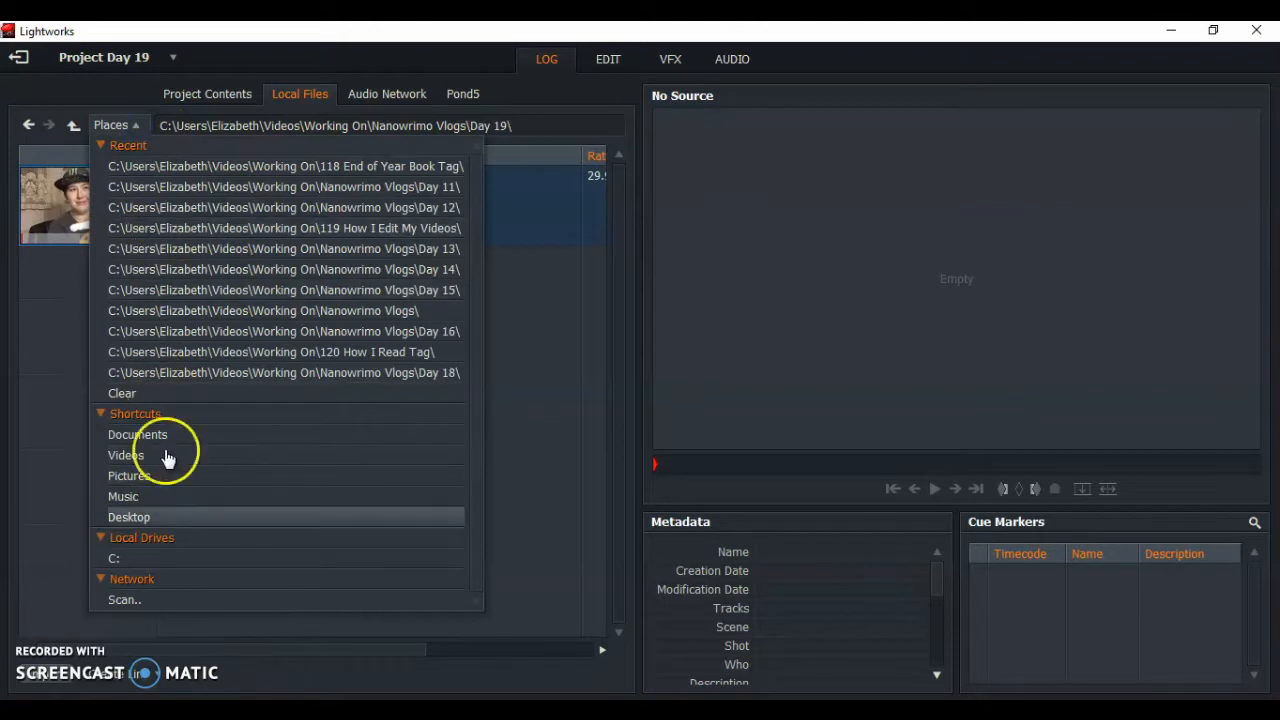
click(548, 405)
click(75, 222)
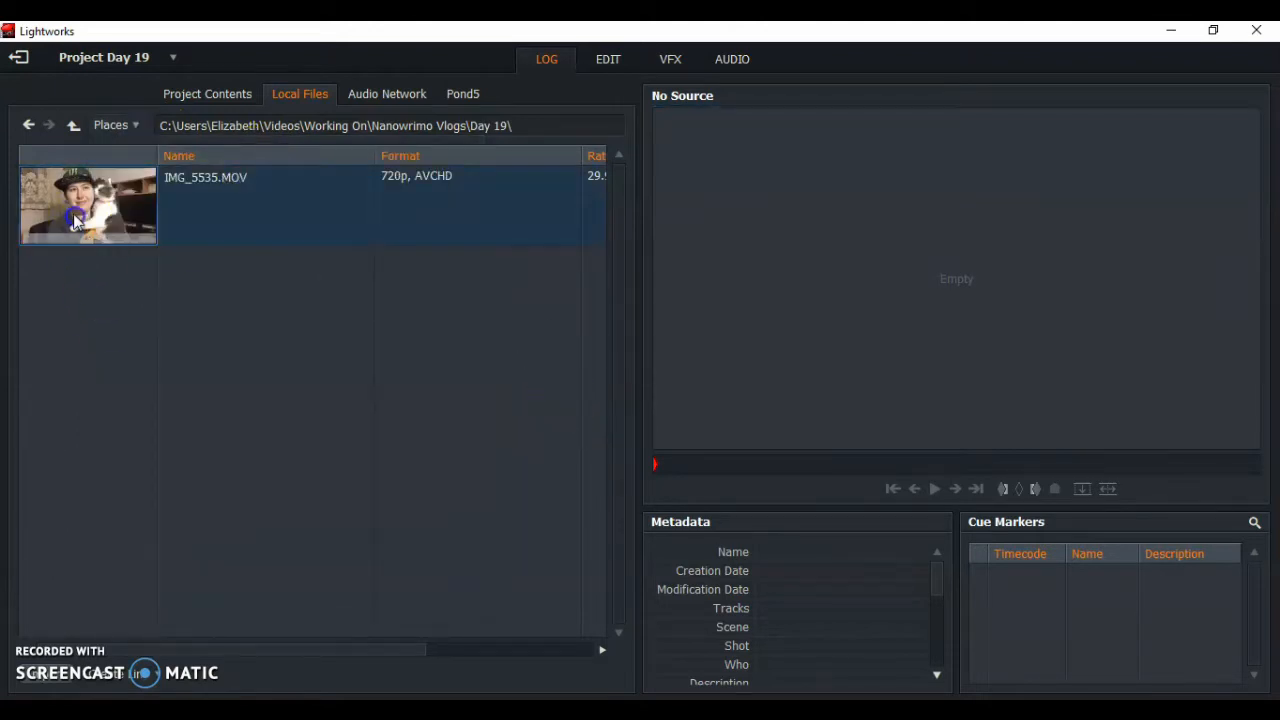
click(58, 680)
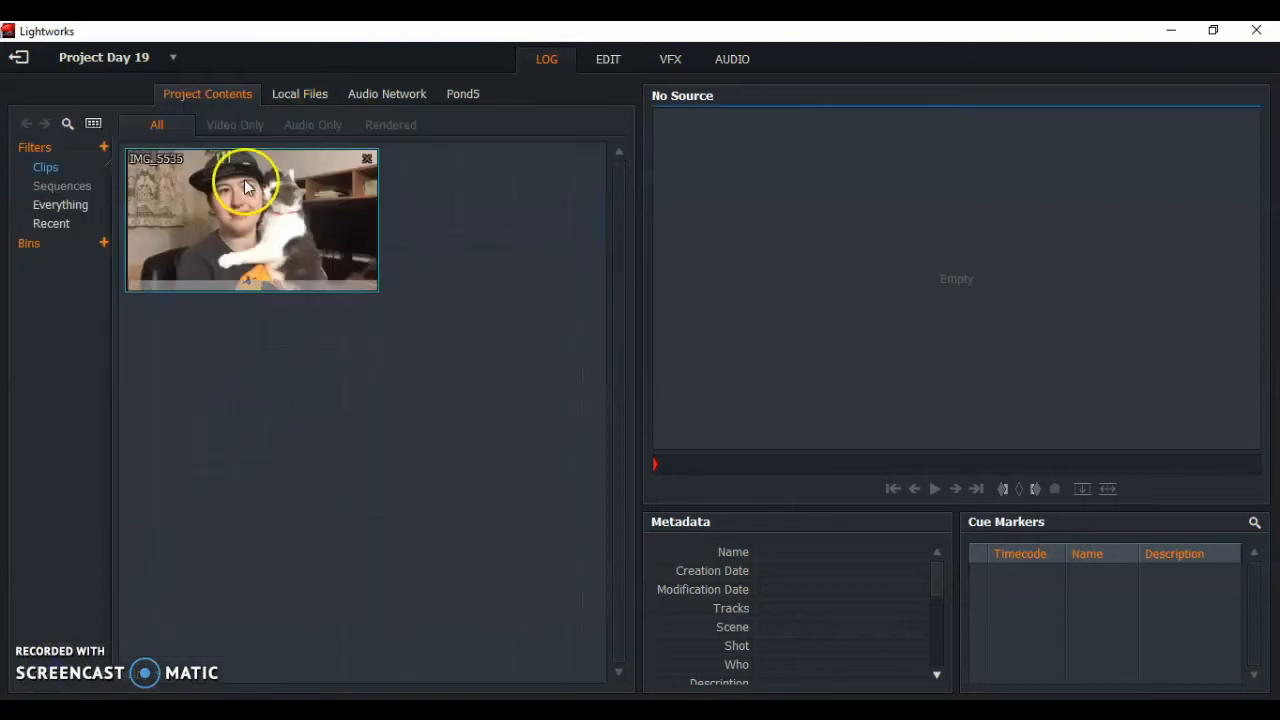
In the editing workspace, delete the extra audio tracks from the empty sequence, keeping only V1 and A1
click(612, 62)
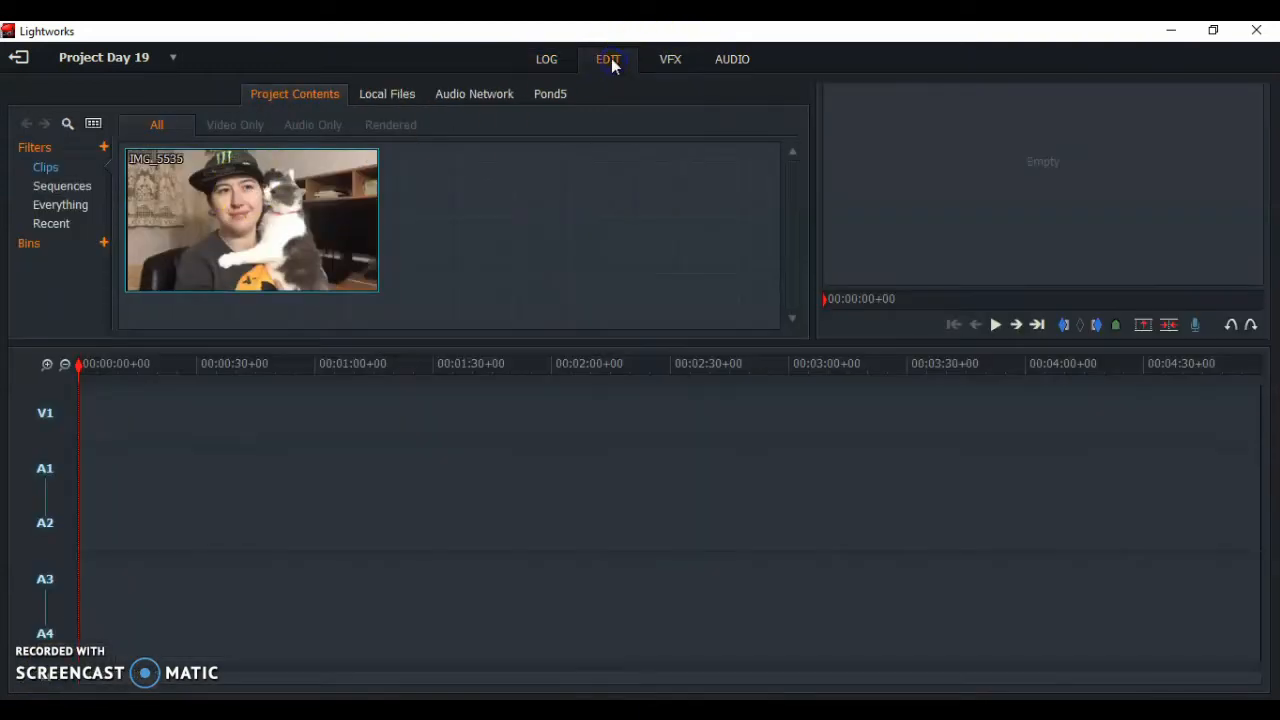
right_click(44, 528)
click(128, 570)
right_click(38, 564)
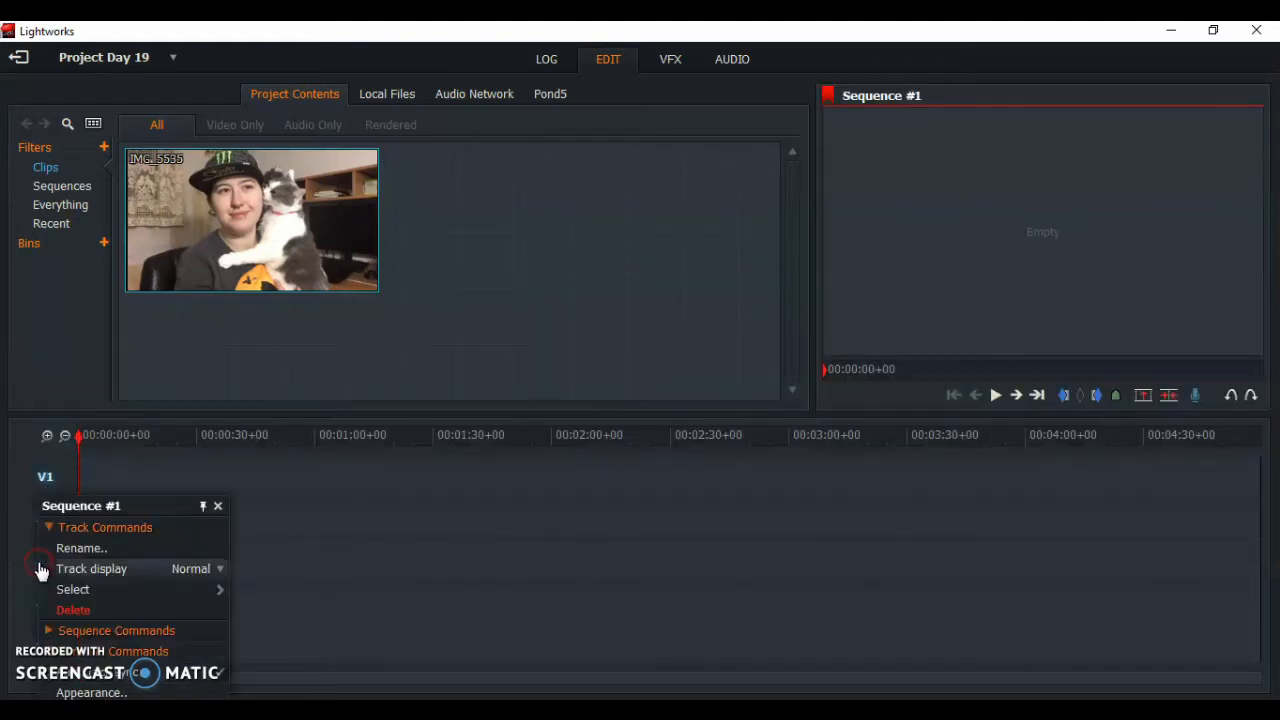
click(100, 609)
click(51, 606)
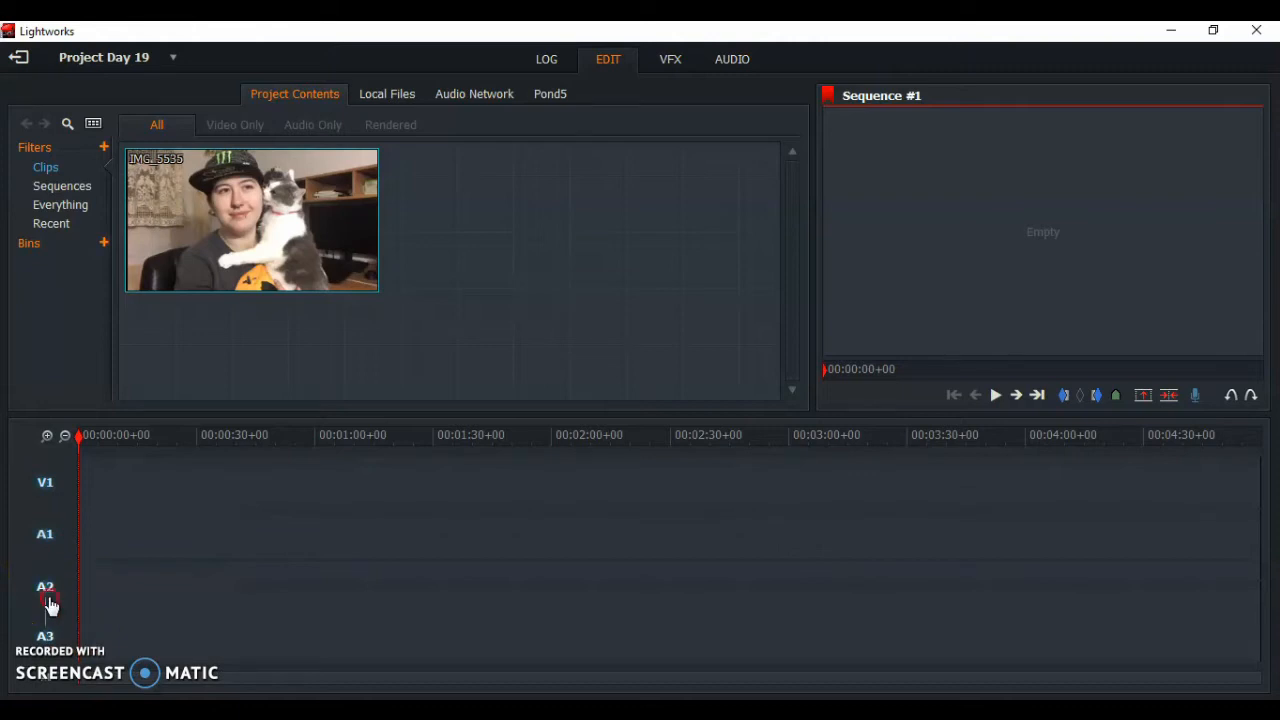
click(80, 609)
Place the IMG_5535 clip at the start of the sequence on tracks V1 and A1
click(43, 471)
drag(232, 210, 75, 537)
drag(194, 210, 509, 272)
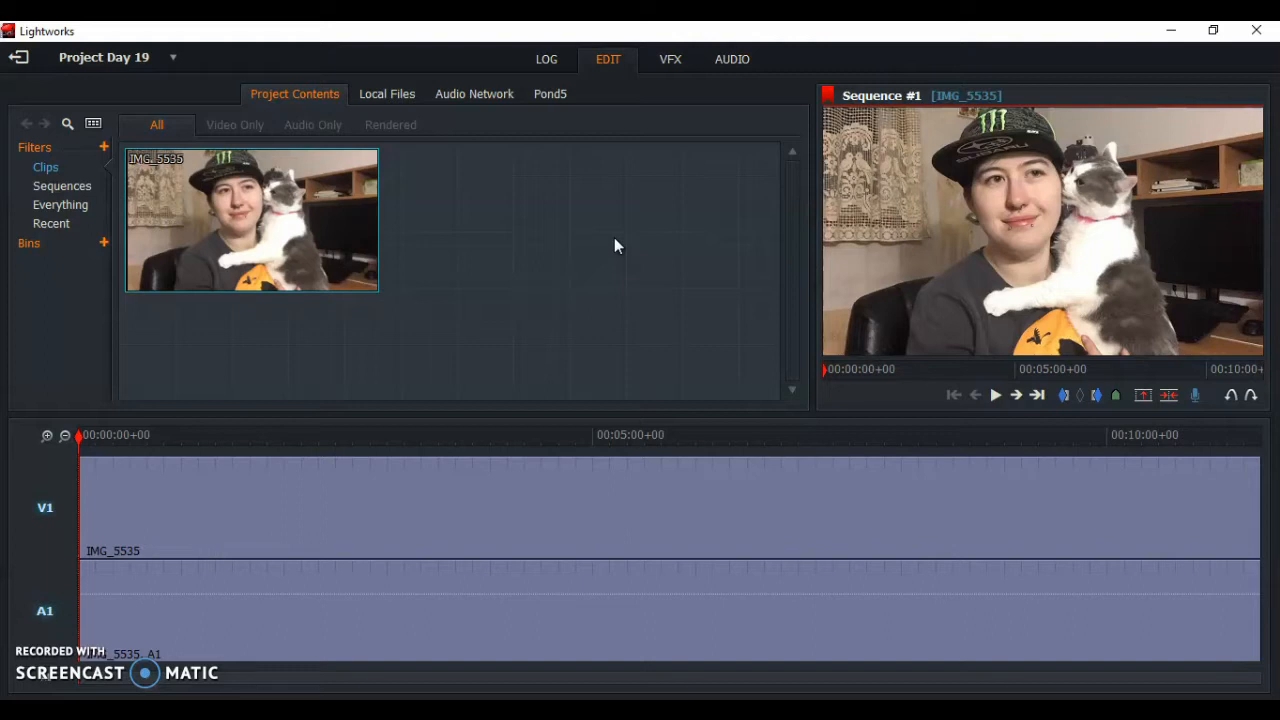
Raise the audio level of the IMG_5535 clip on A1 to the track's upper limit and centre its pan
click(743, 62)
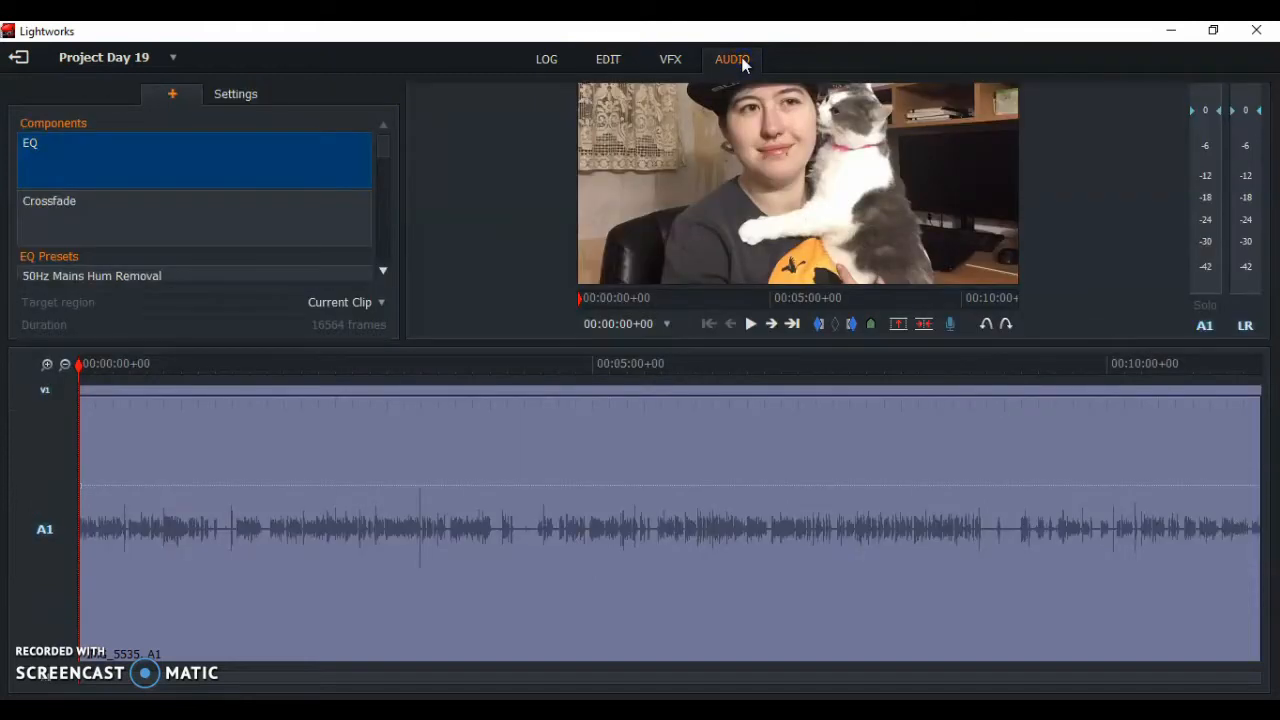
click(386, 486)
drag(406, 486, 429, 274)
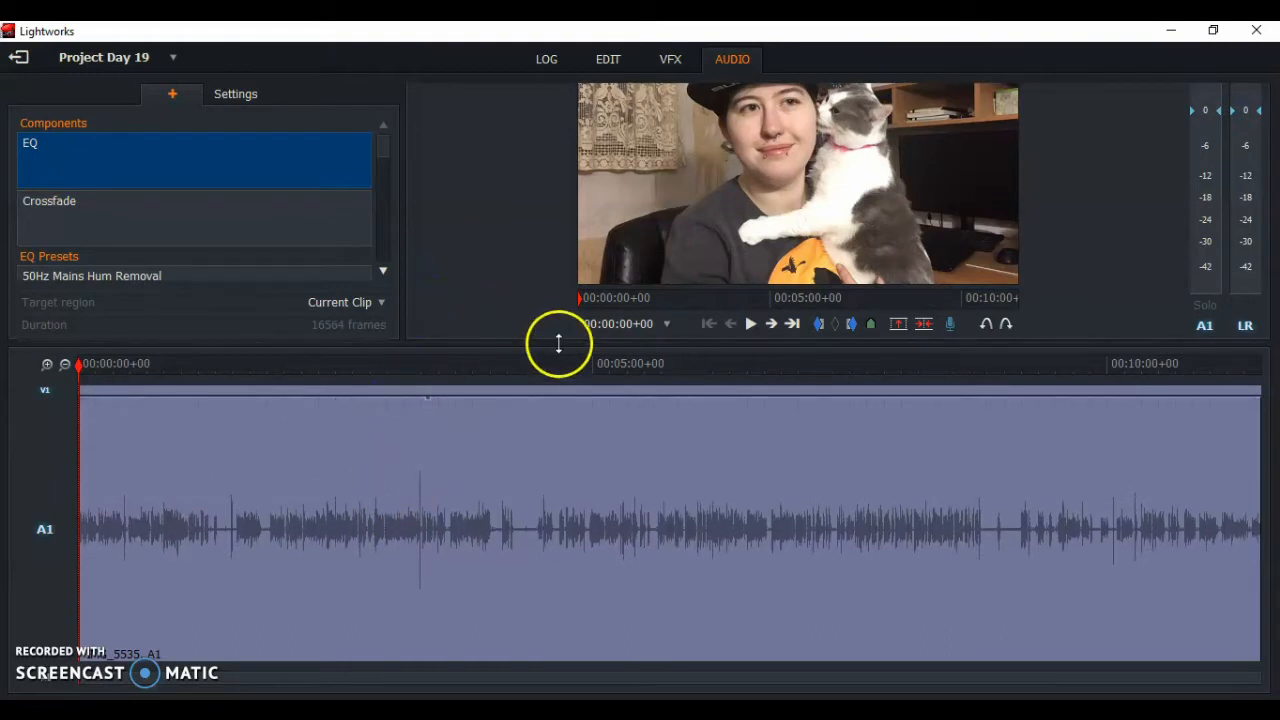
drag(558, 343, 555, 414)
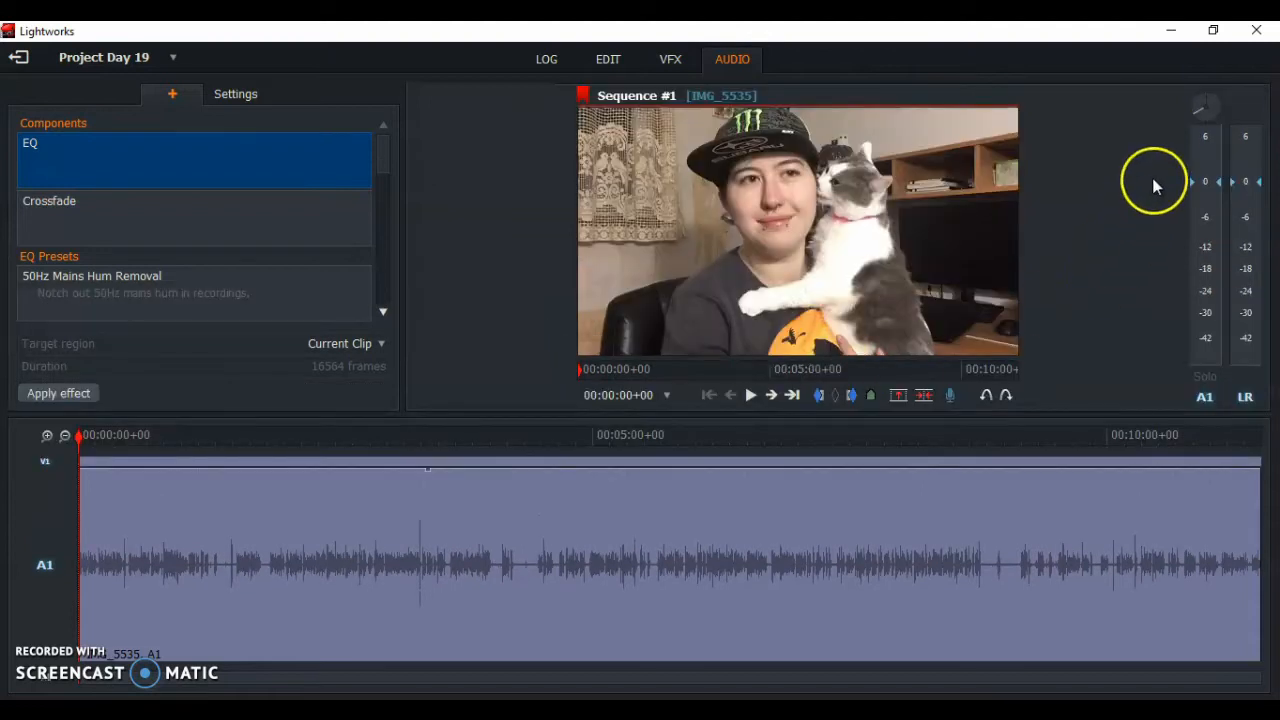
click(1207, 98)
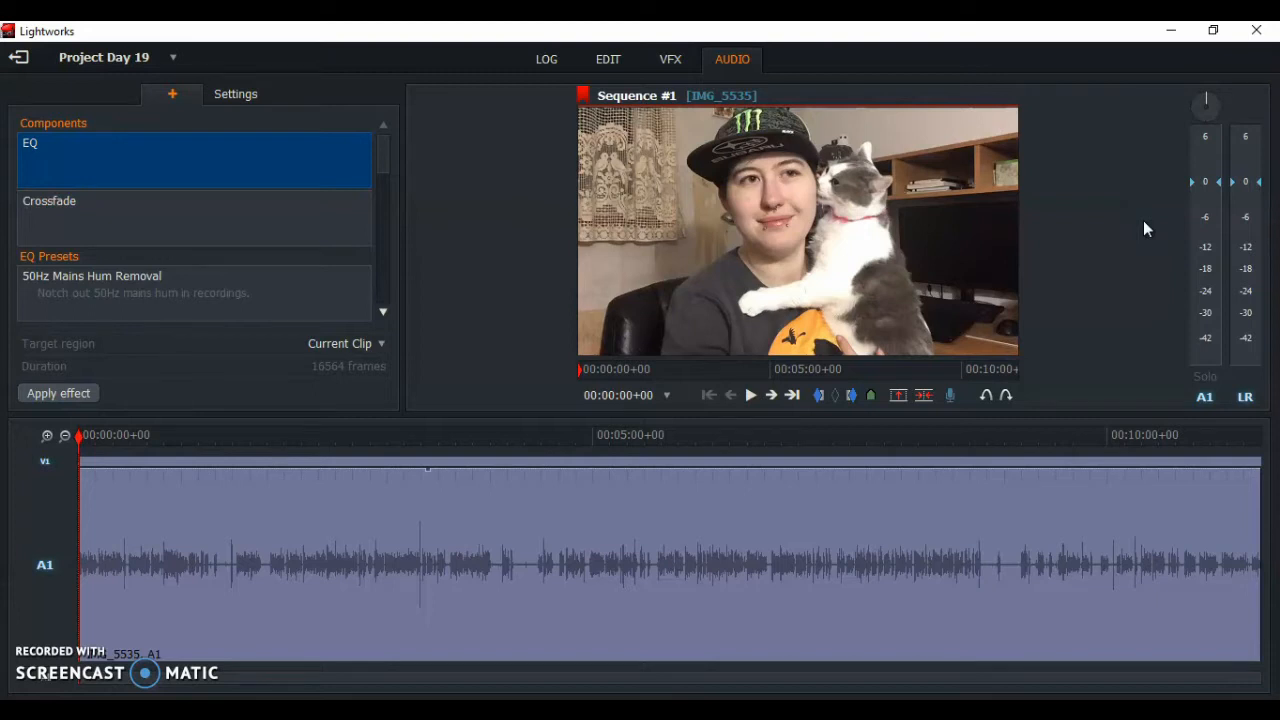
In the editing workspace, split the clip at 00:00:00+18, just before the speech starts
click(603, 61)
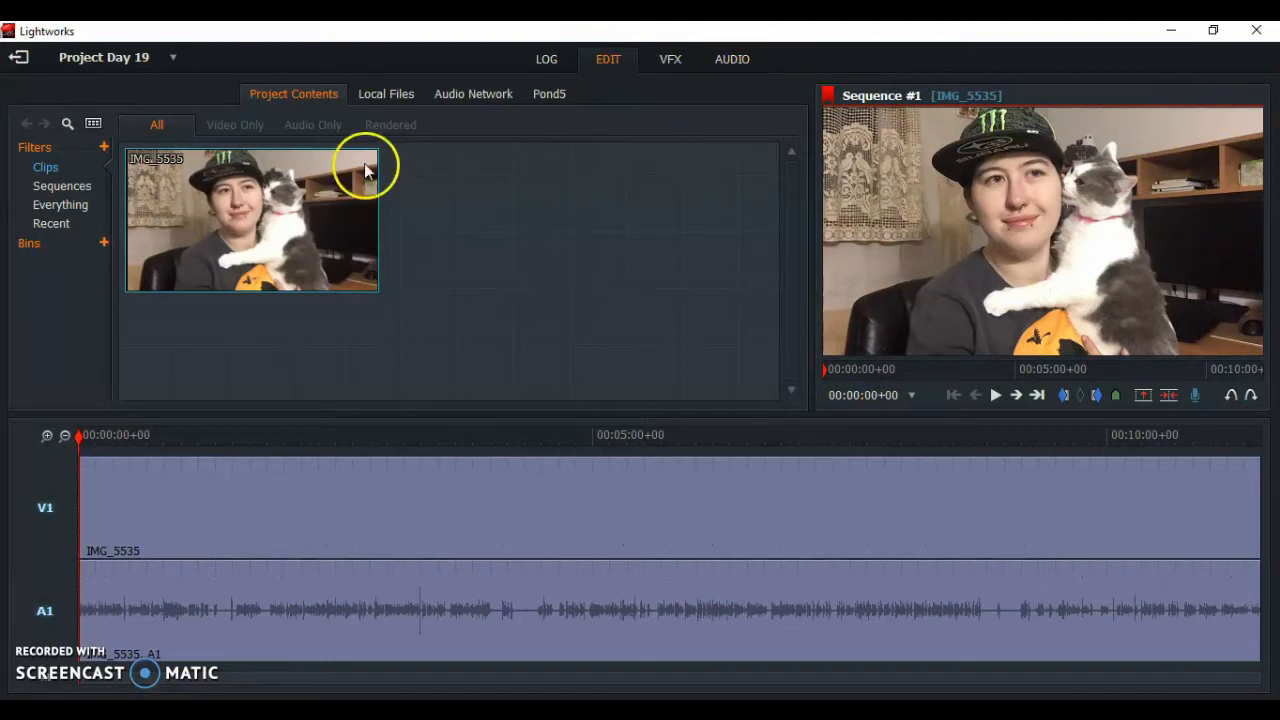
click(46, 436)
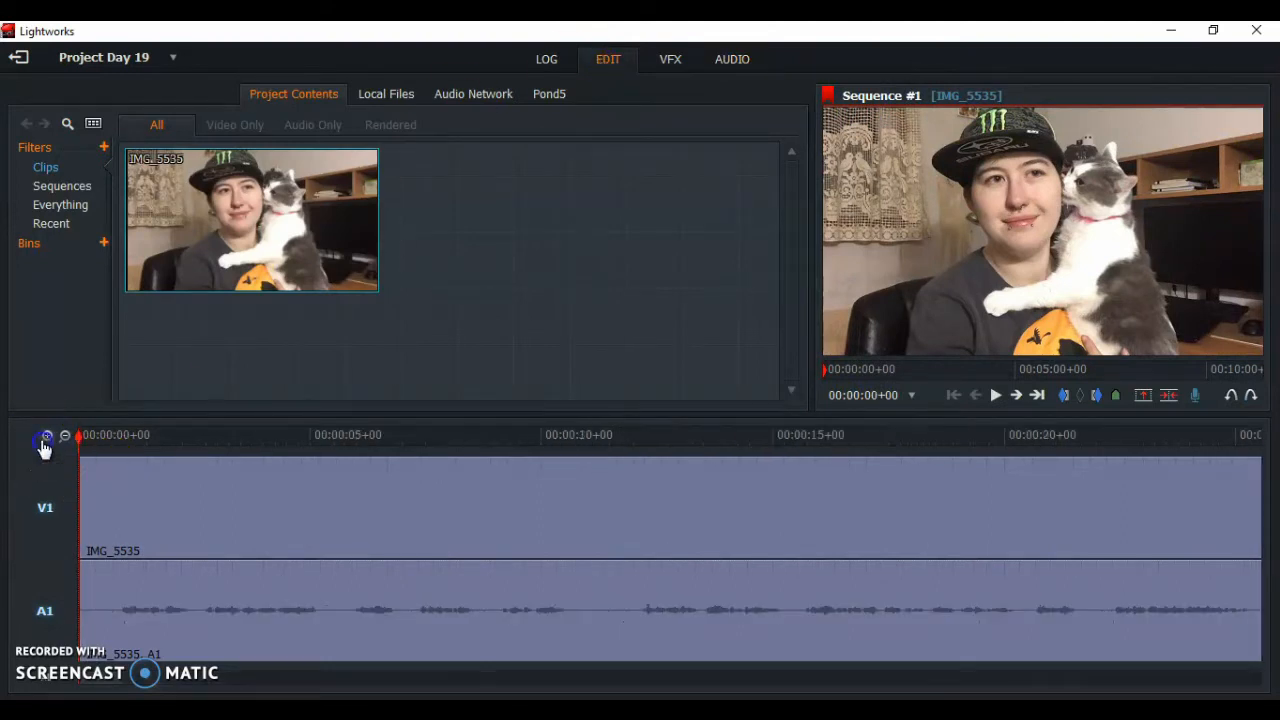
click(46, 436)
click(46, 436)
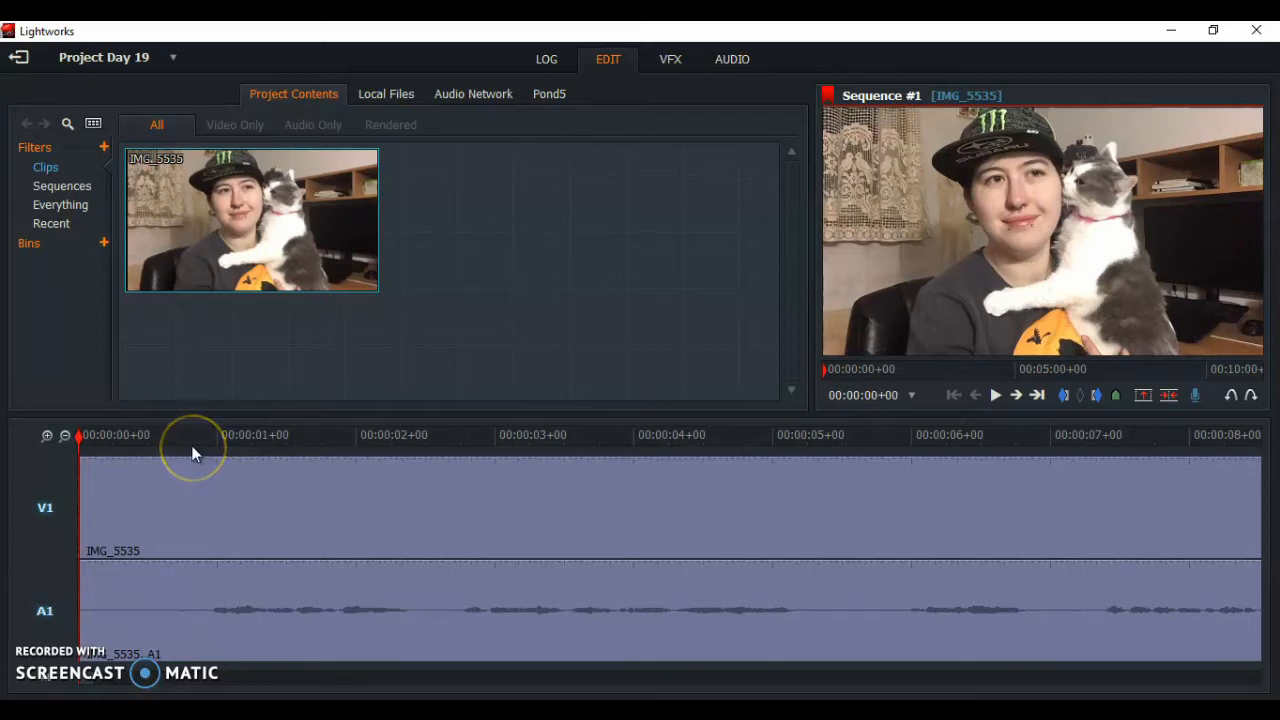
key(space)
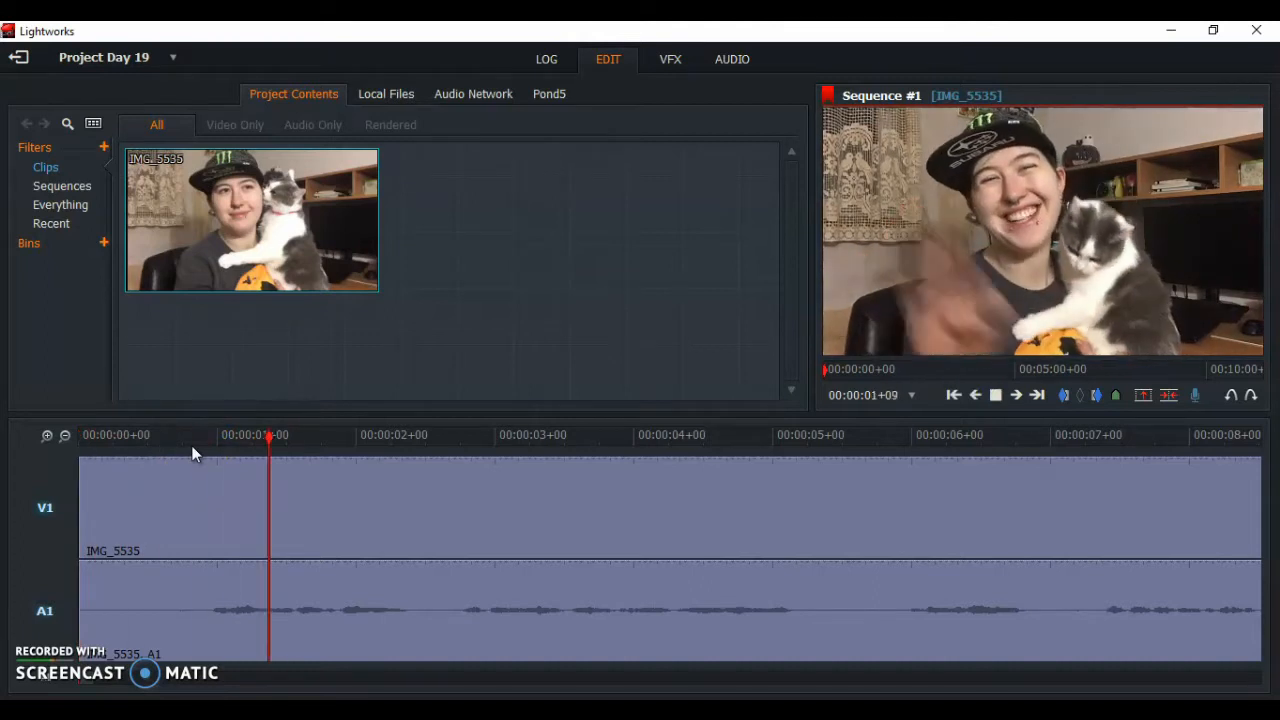
key(space)
drag(205, 443, 210, 443)
key(Left)
key(Left)
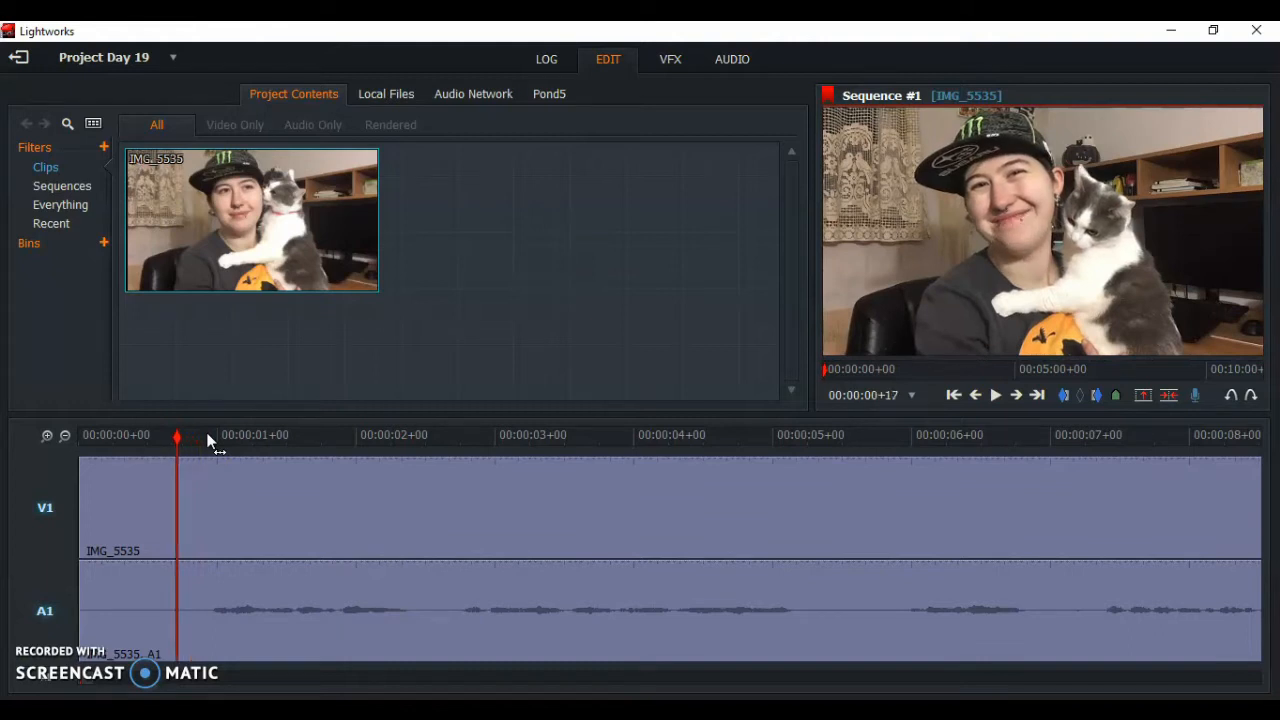
key(Right)
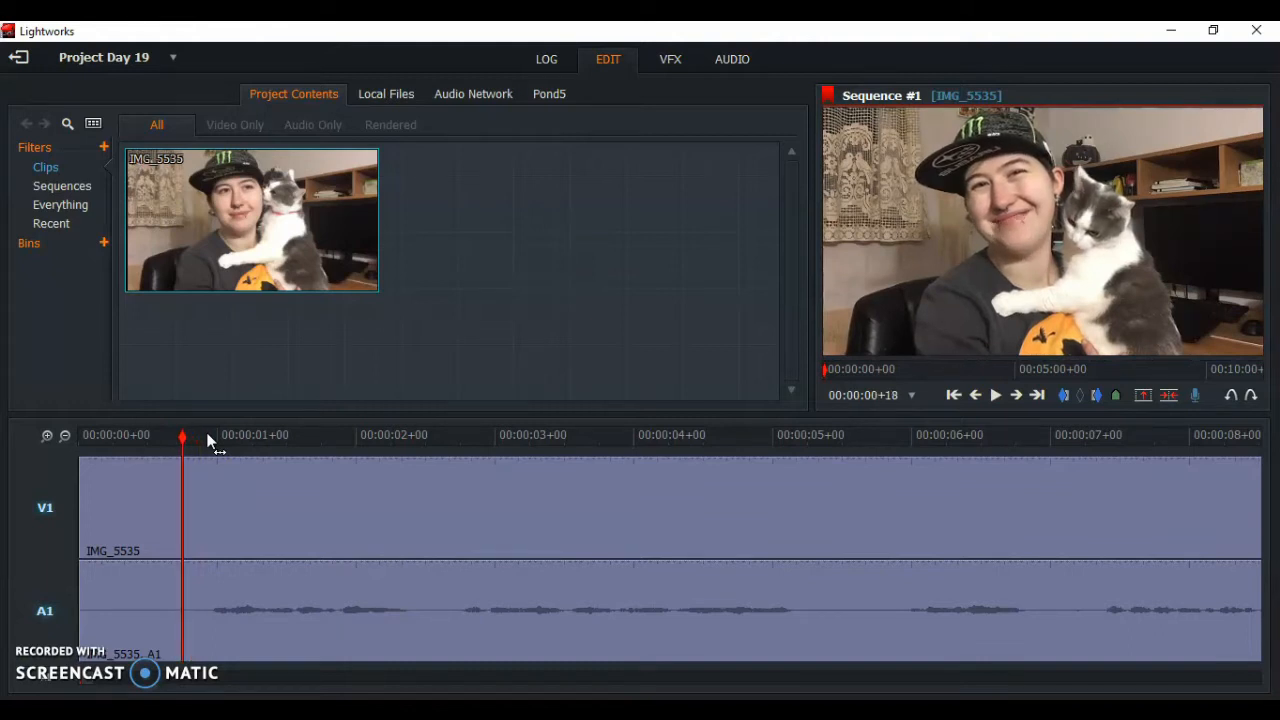
key(c)
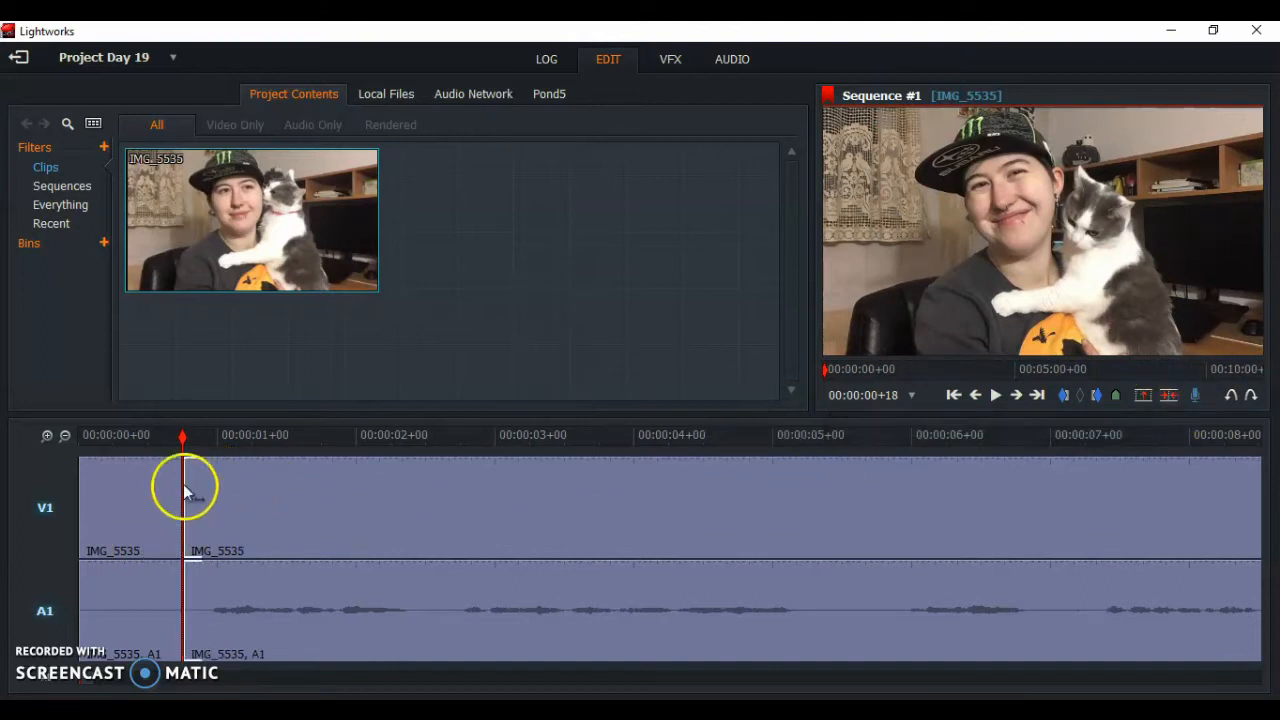
Delete the short opening segment before the cut and return the playhead to the start of the sequence
right_click(92, 490)
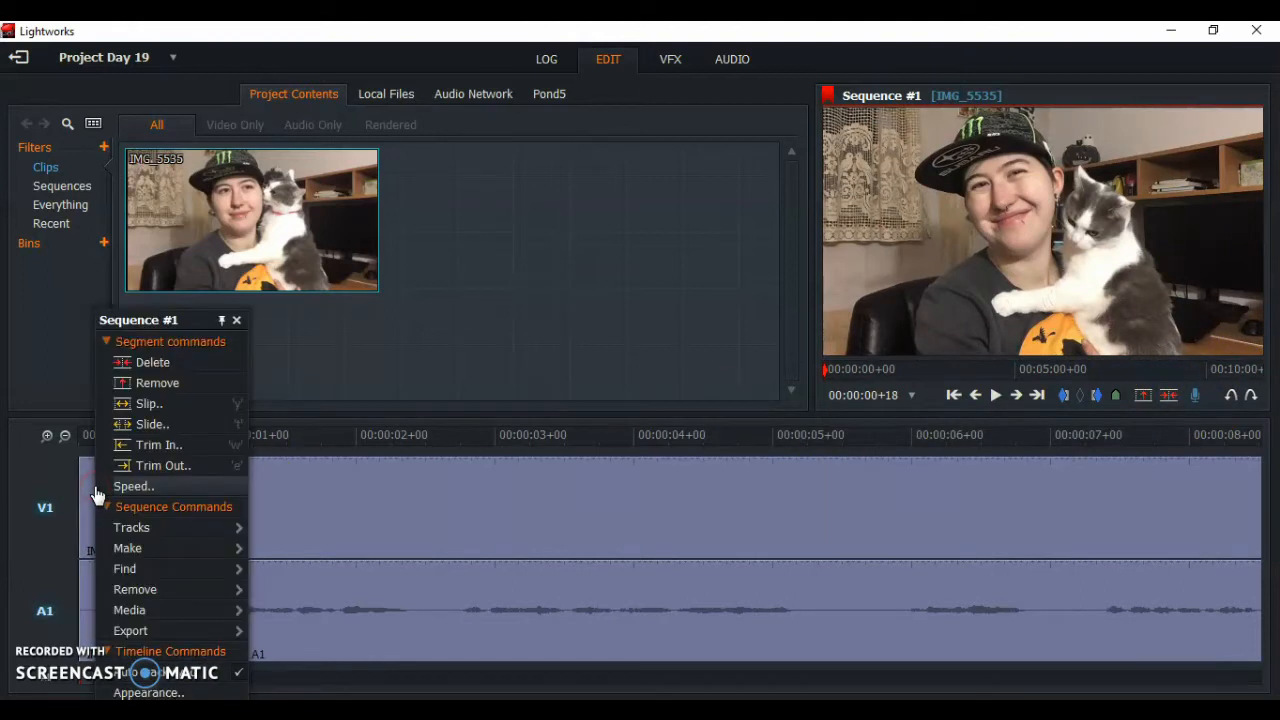
click(173, 362)
click(315, 435)
drag(315, 435, 15, 431)
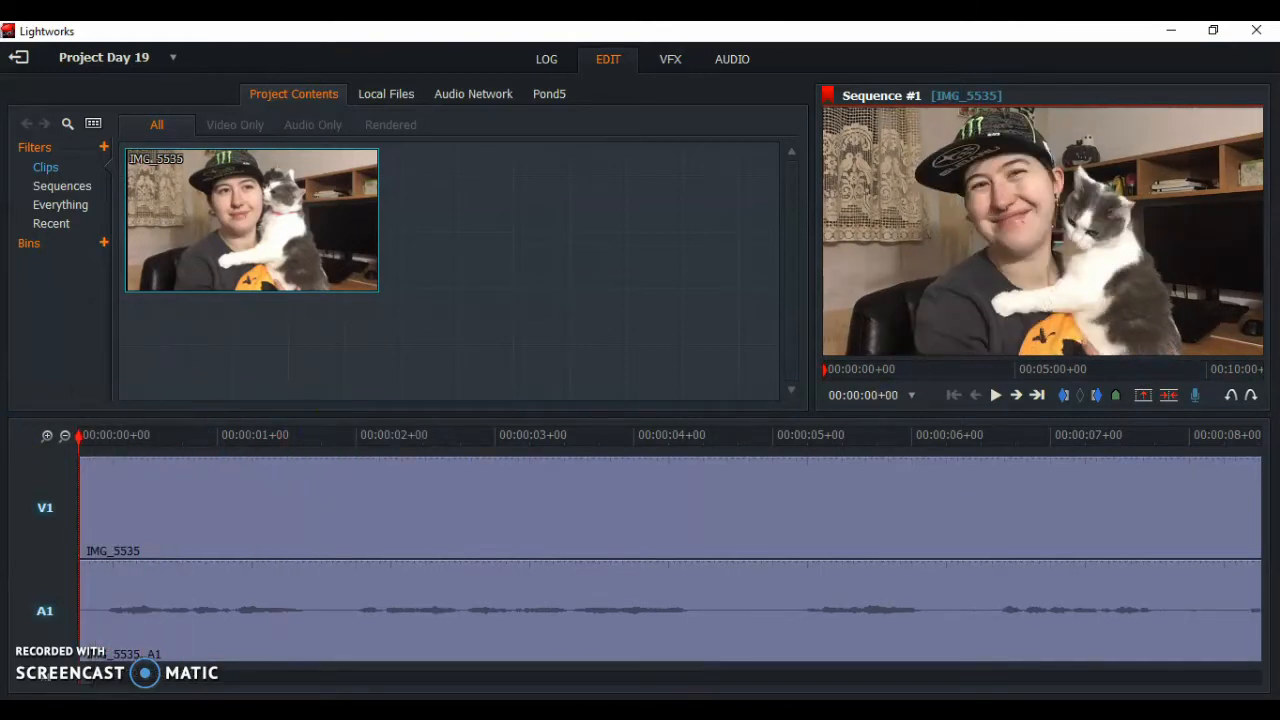
Play the sequence to find the first long pause in speech and split the clip at 00:00:24+20
key(space)
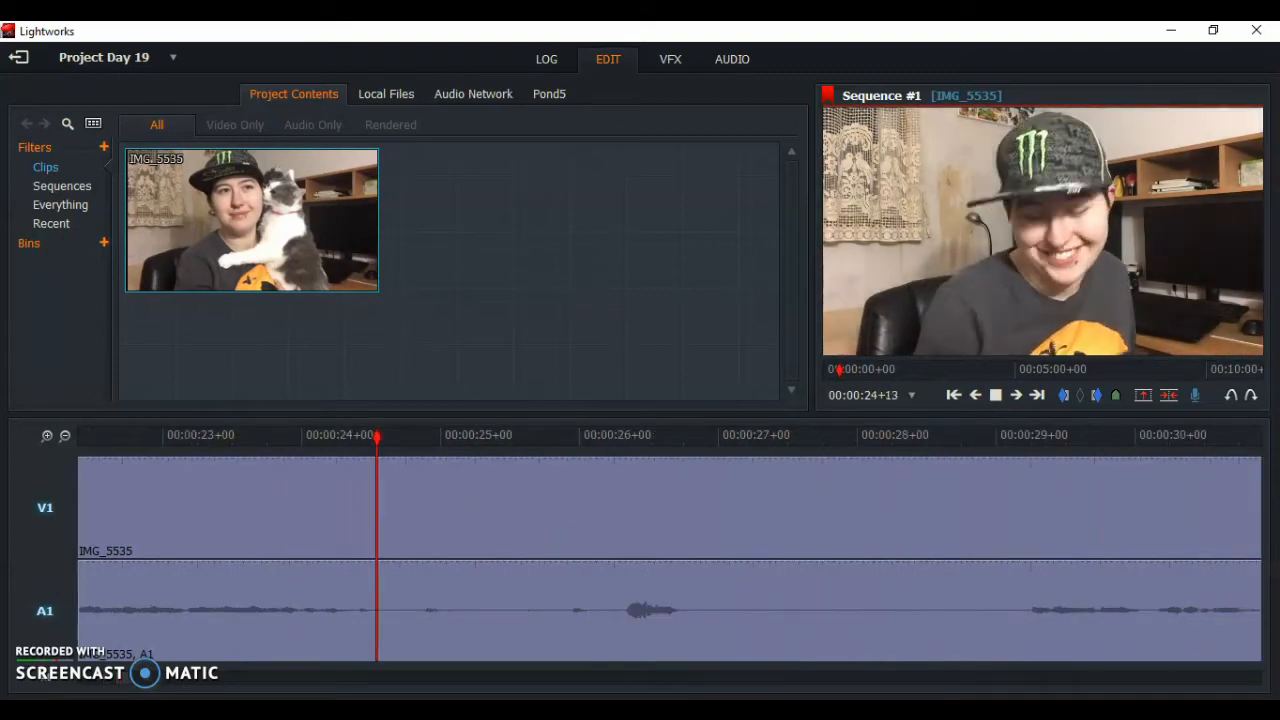
key(space)
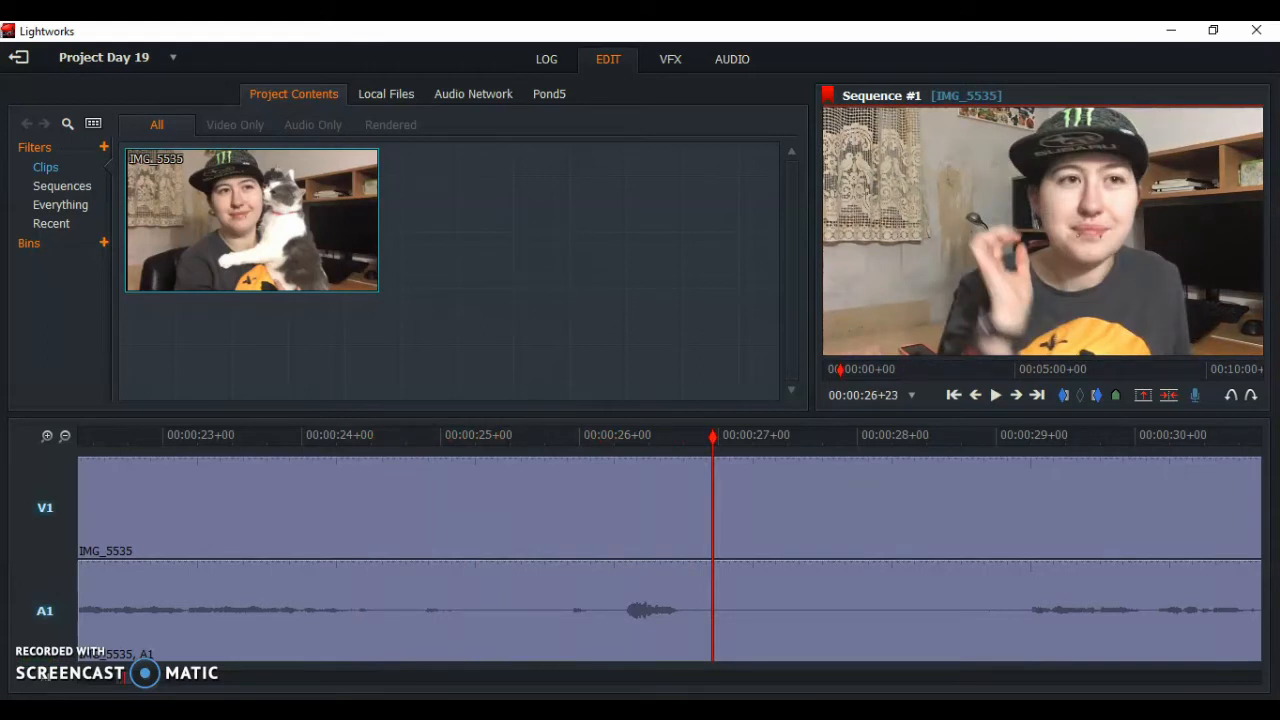
click(273, 443)
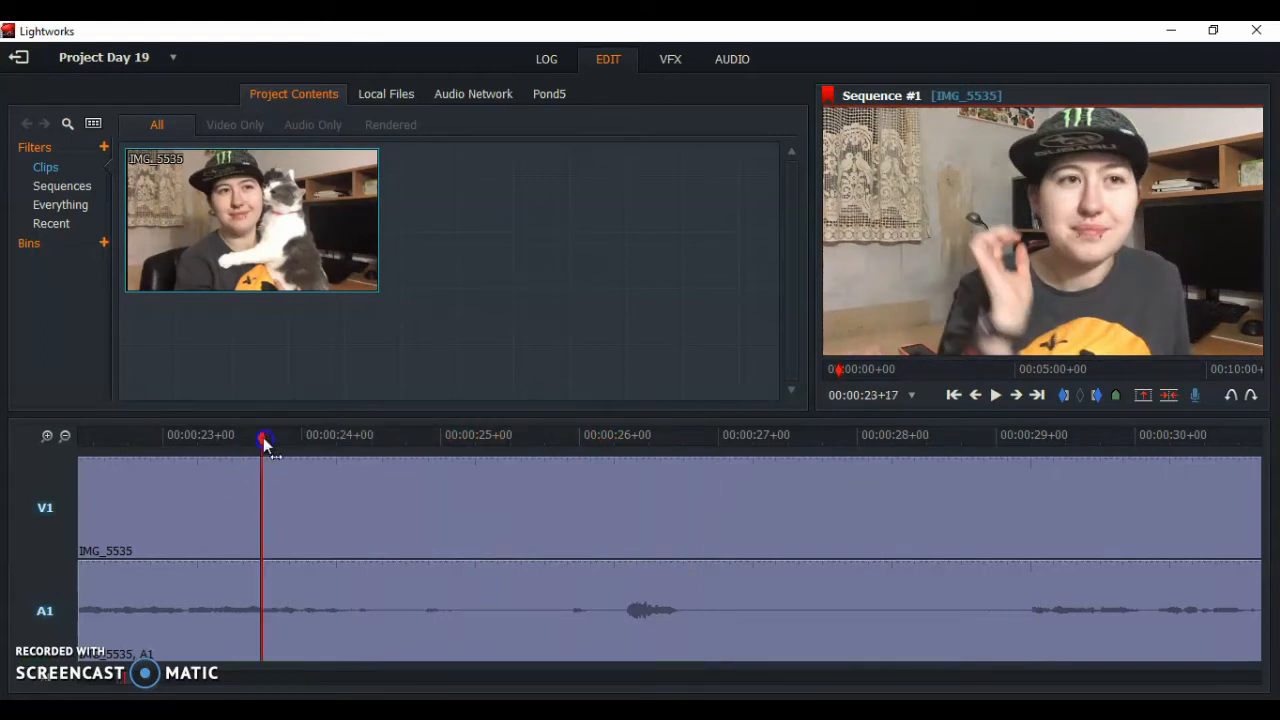
key(space)
key(space)
key(space)
key(space)
key(Left)
key(Left)
key(Left)
key(Left)
key(Left)
key(Left)
key(Left)
key(Left)
key(Left)
key(Left)
key(Left)
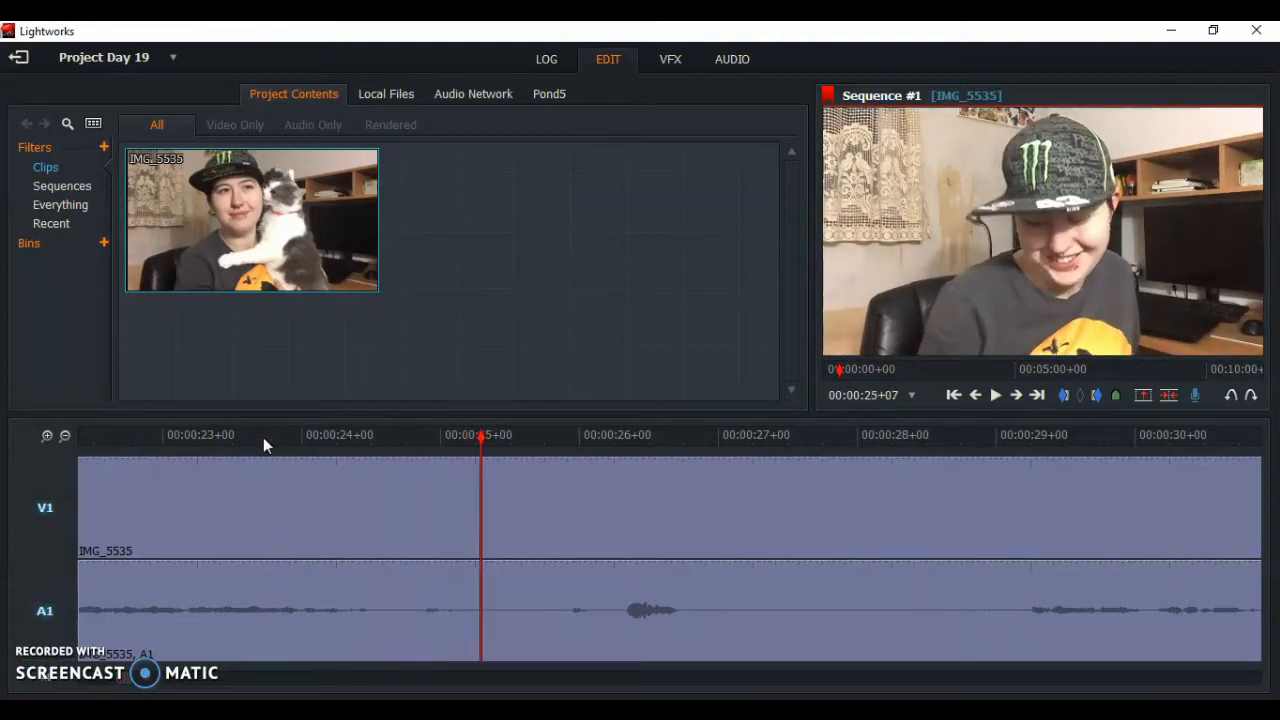
key(Left)
key(Left)
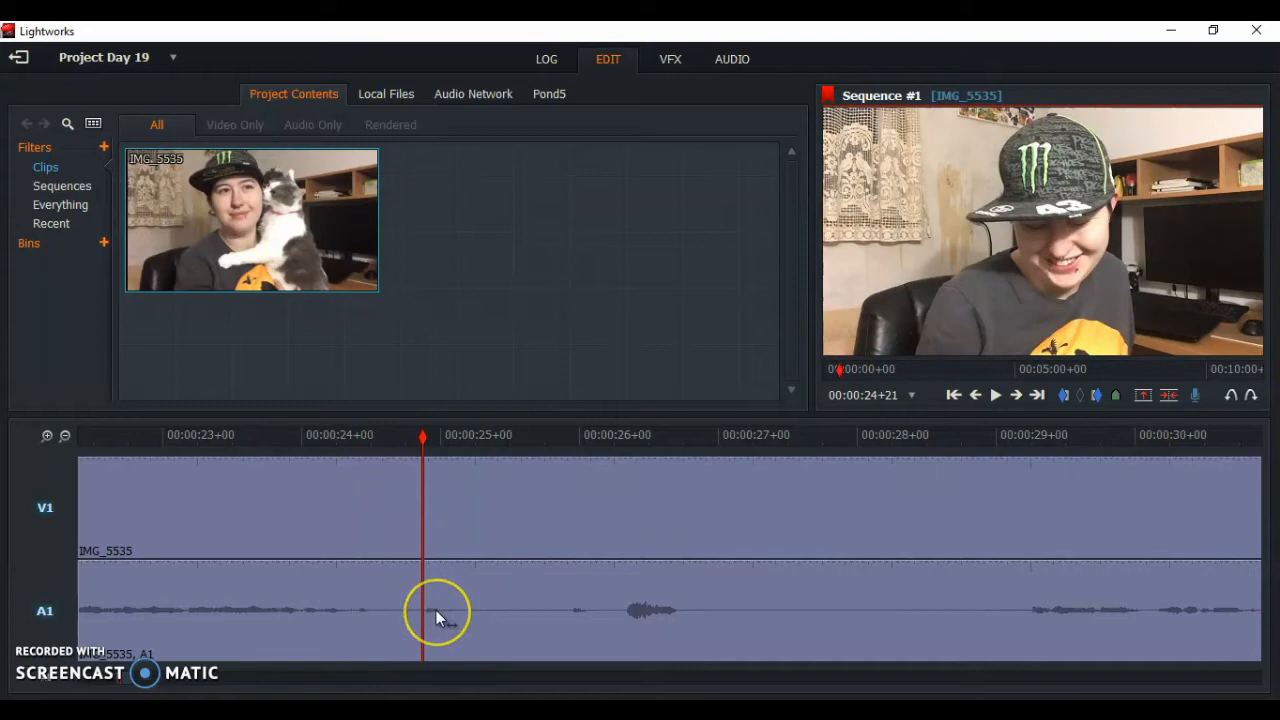
click(1172, 395)
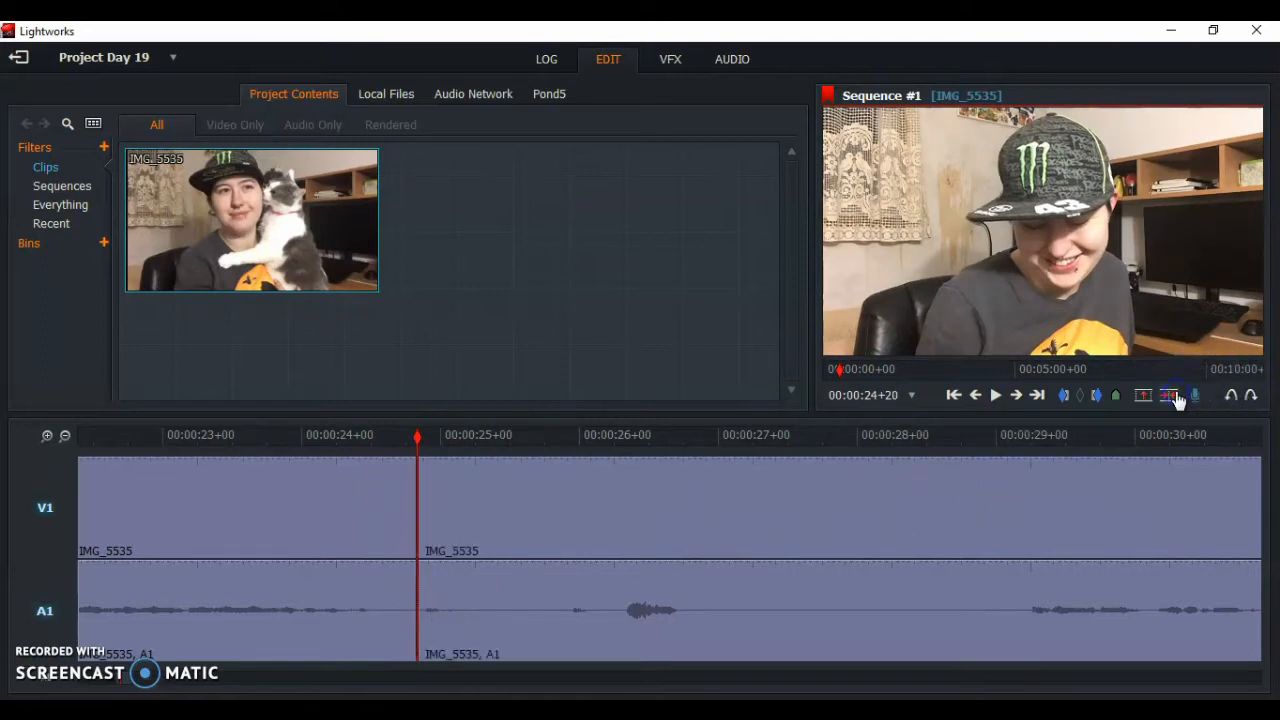
Split the clip at 00:00:29+04, just before the speech resumes after the pause
click(1024, 443)
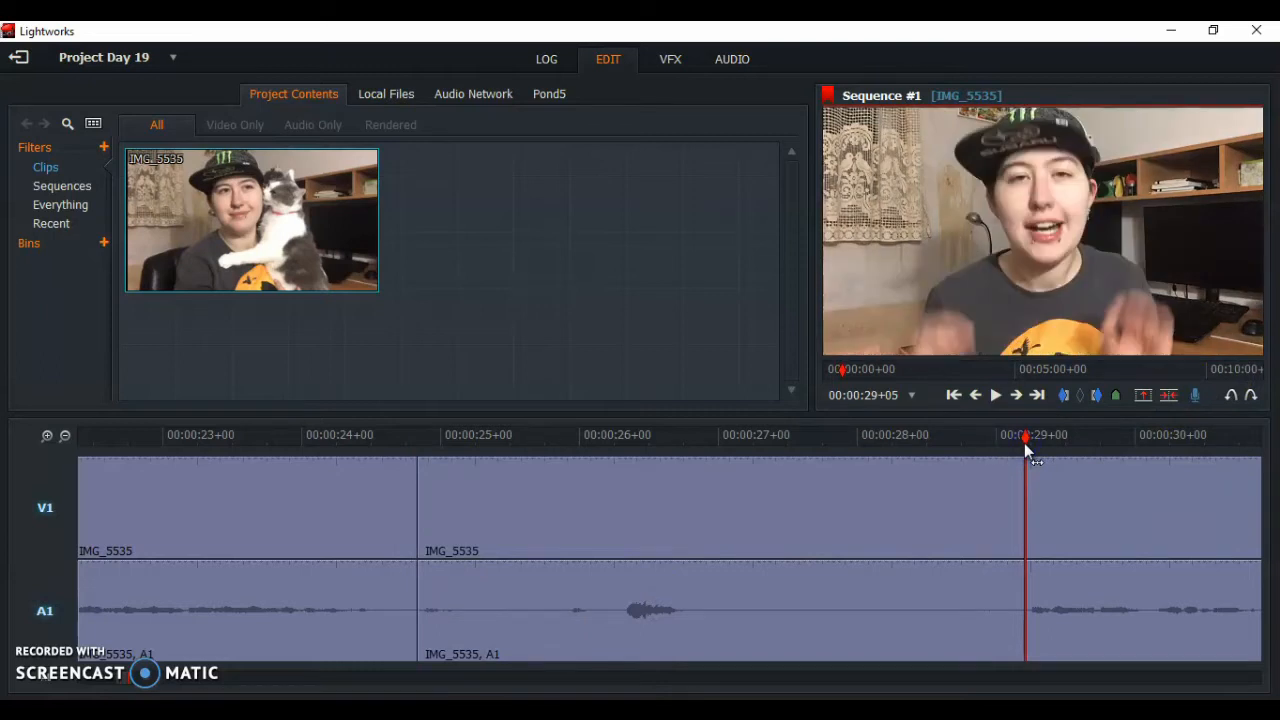
key(Right)
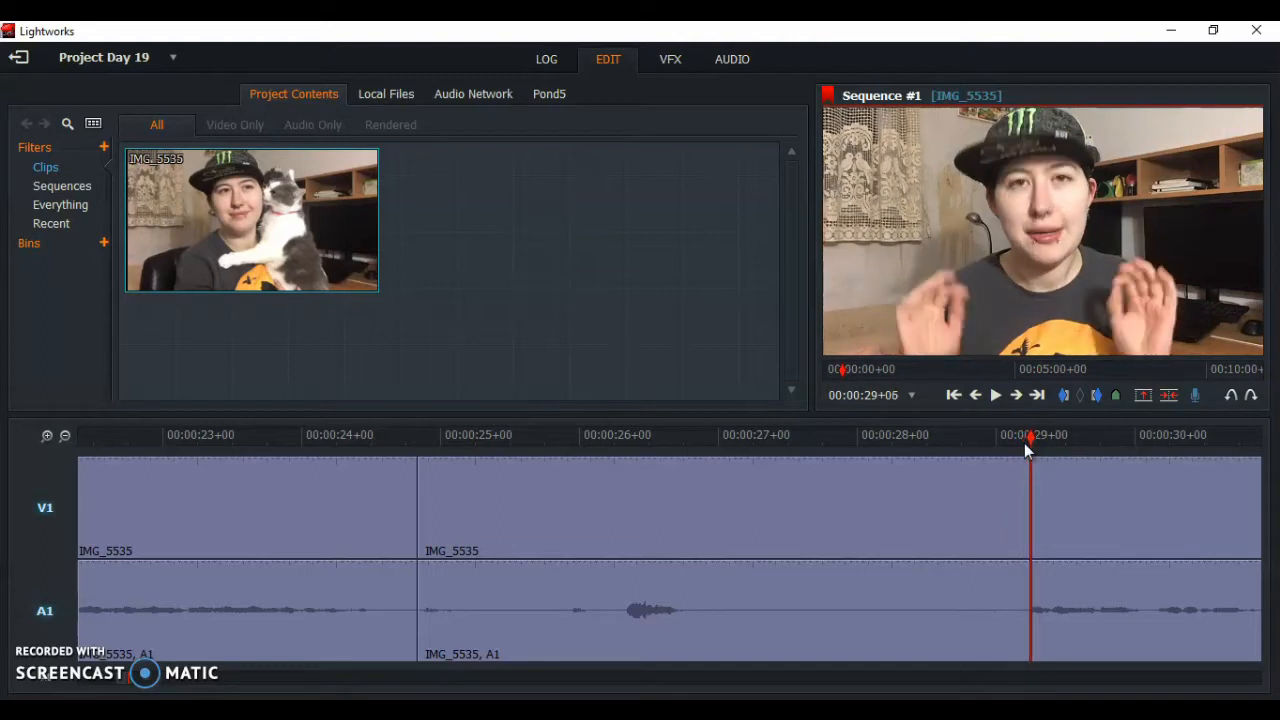
key(Left)
key(Left)
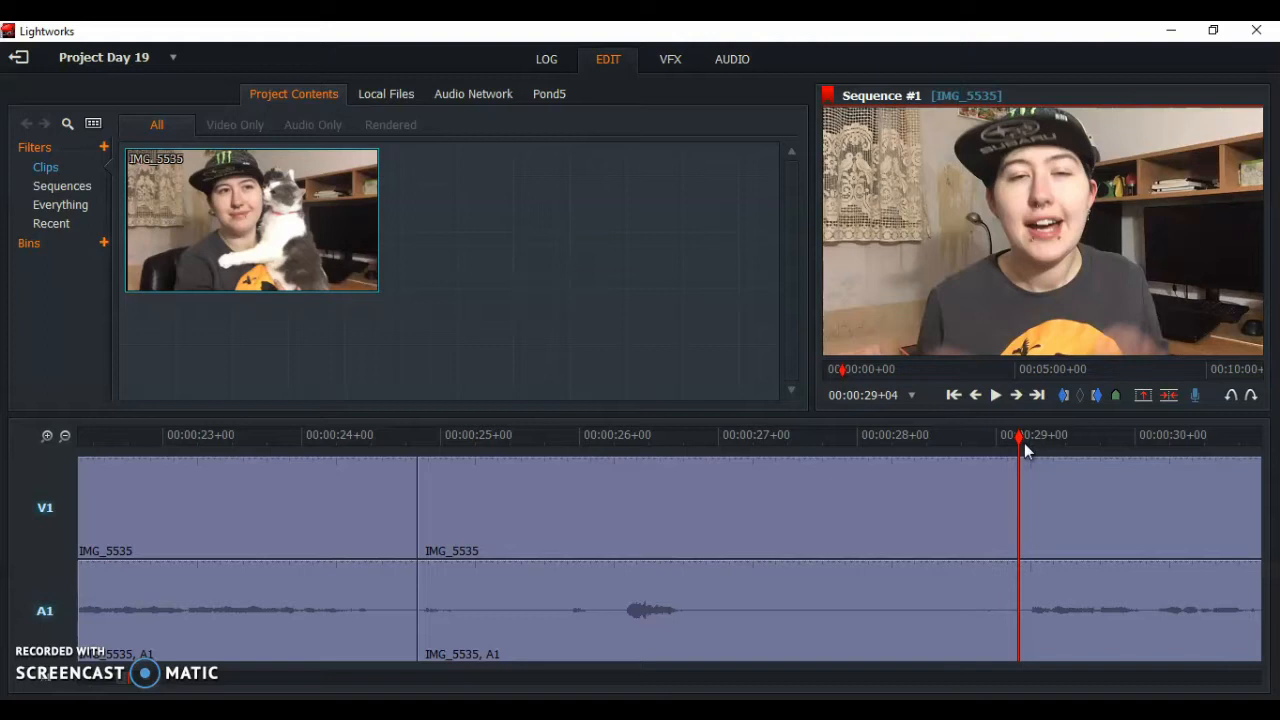
click(1172, 396)
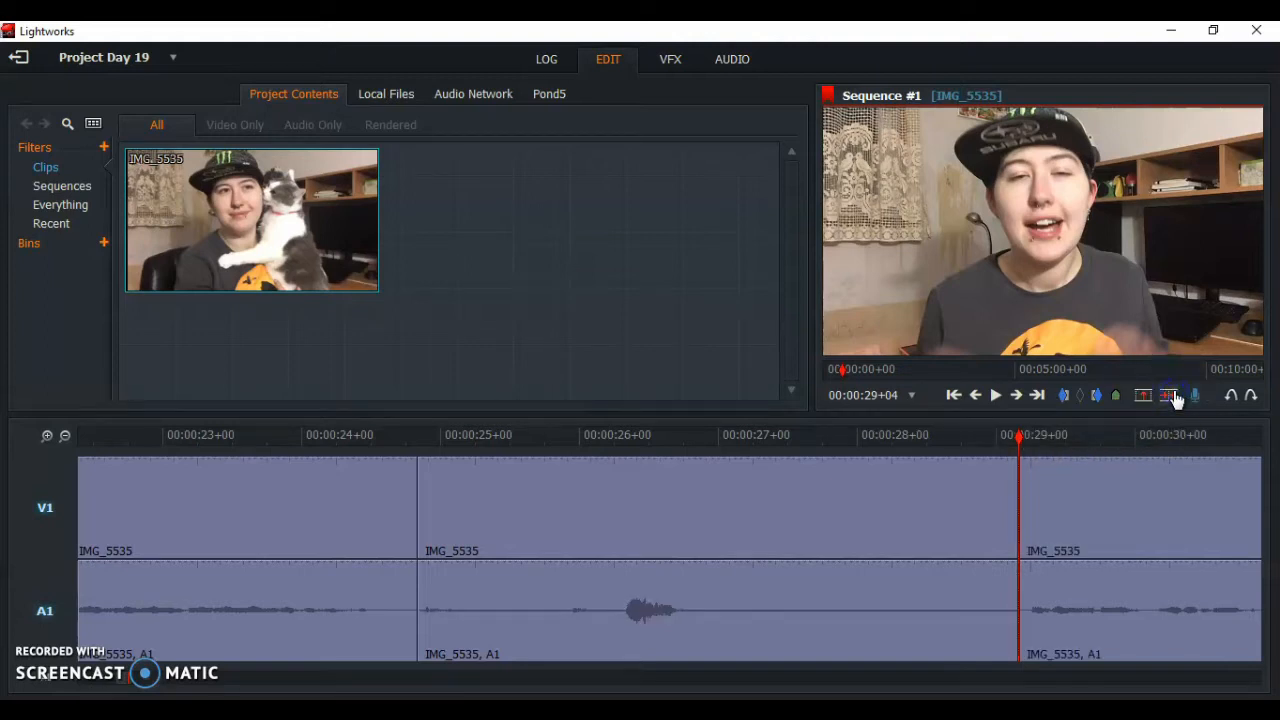
Remove the pause segment between the two cuts, close the gap it leaves, and replay the join from 00:00:23+01
right_click(759, 518)
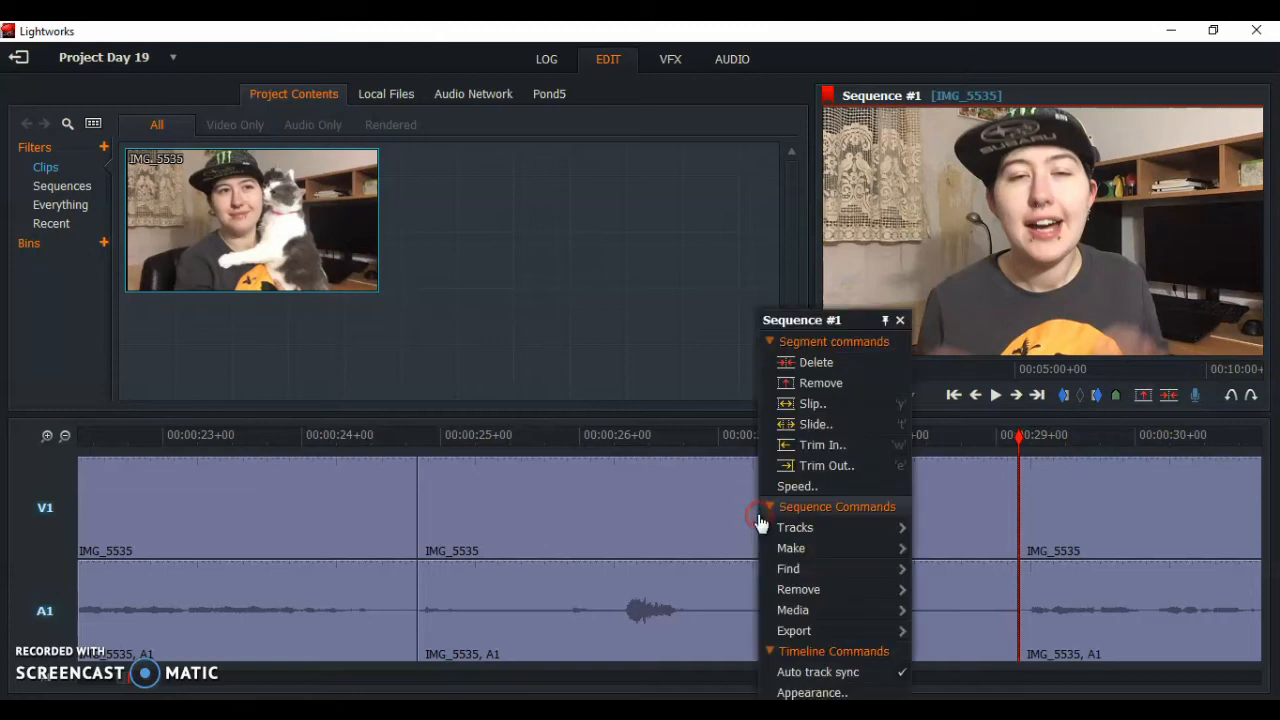
click(829, 386)
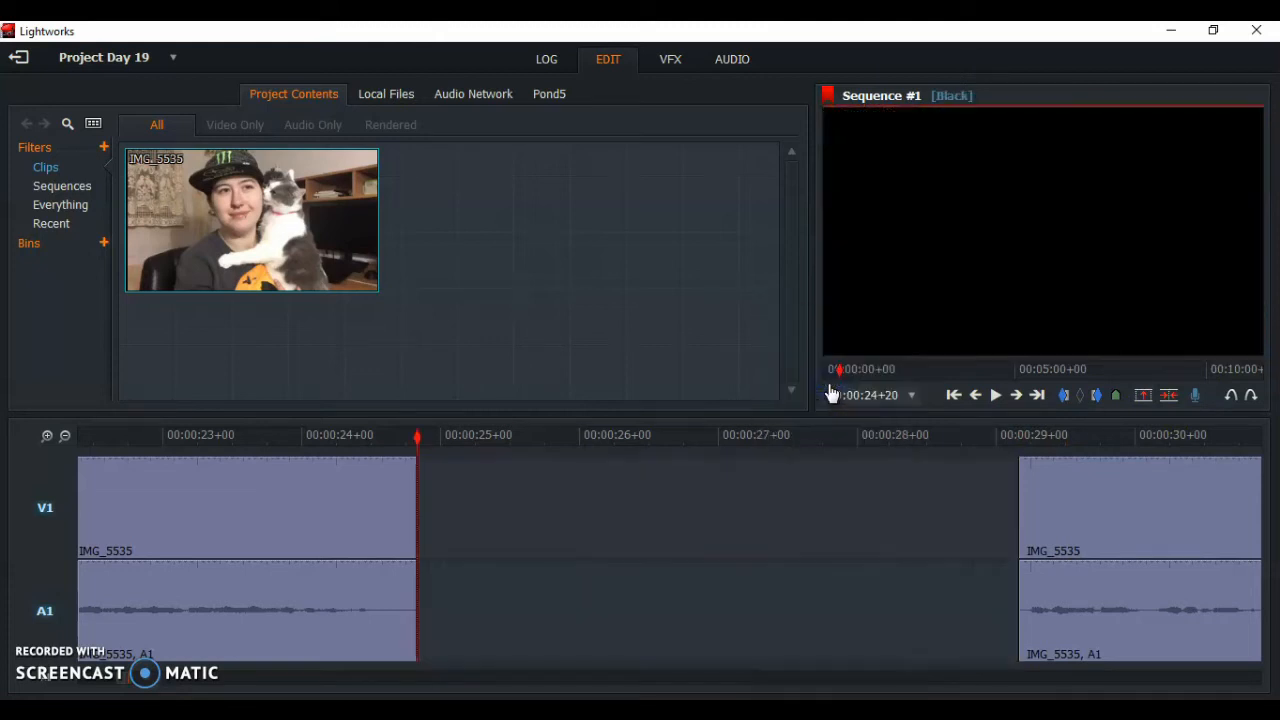
right_click(830, 534)
click(880, 486)
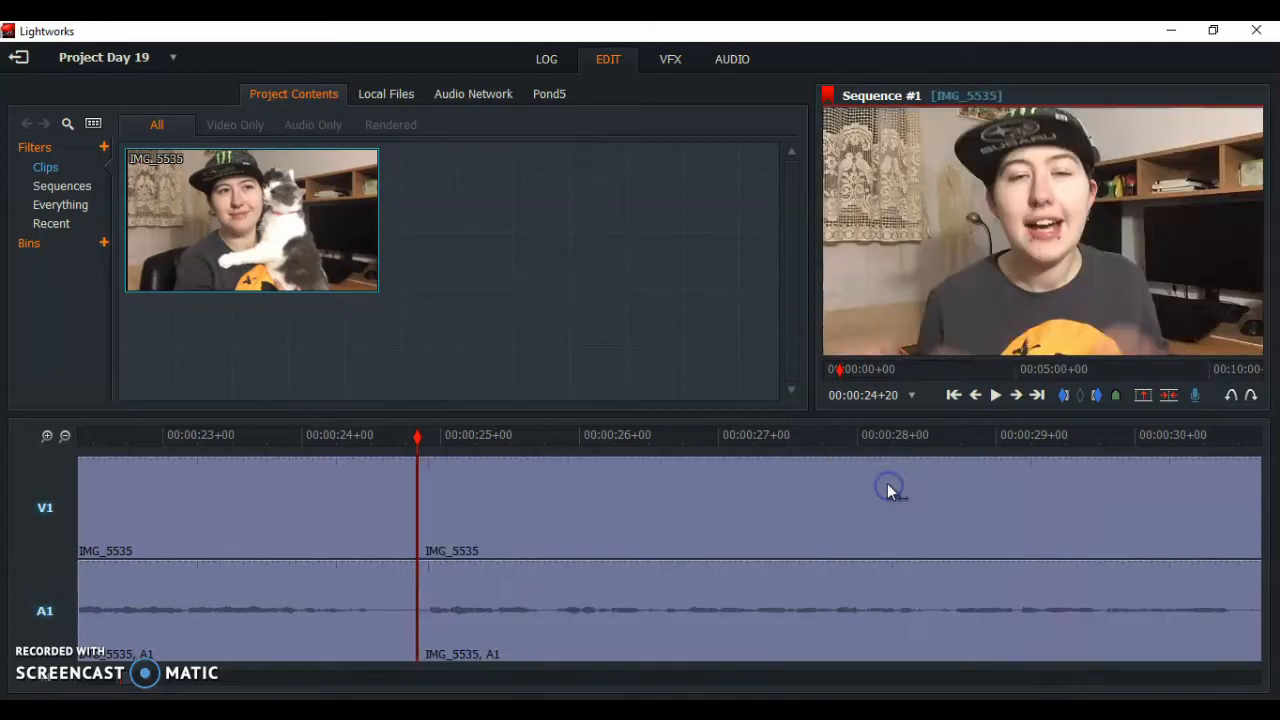
click(172, 435)
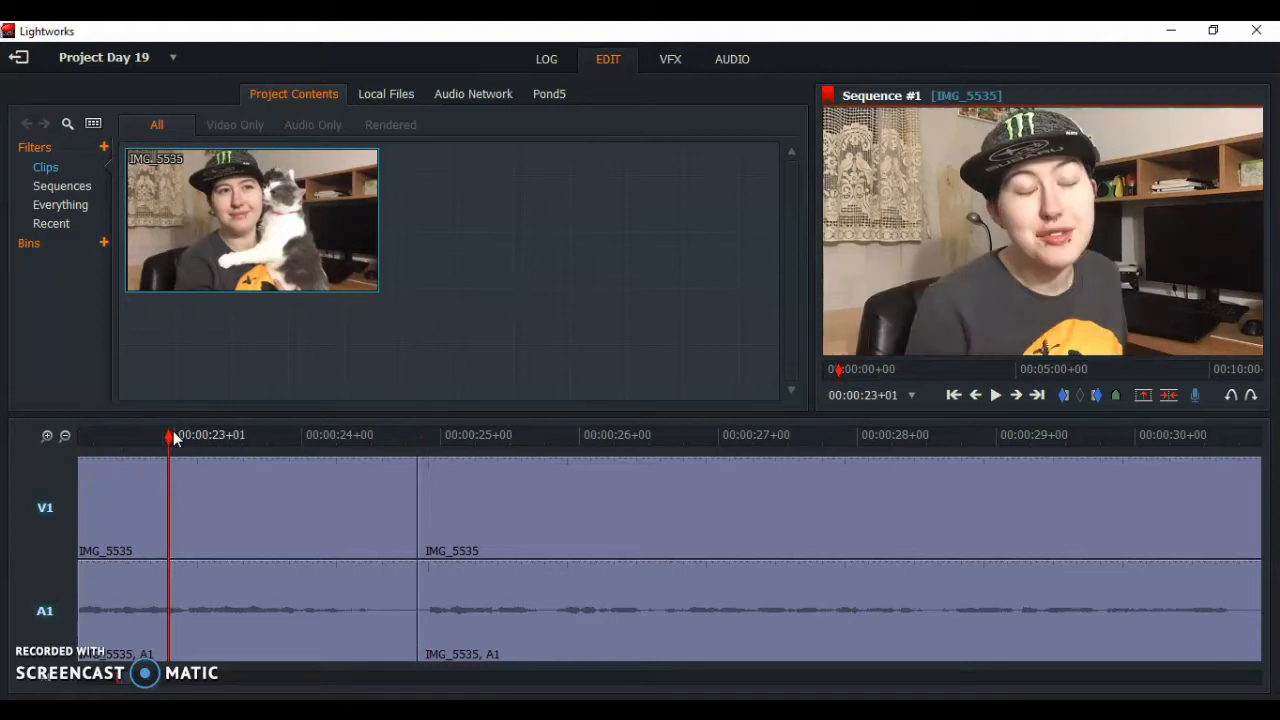
key(space)
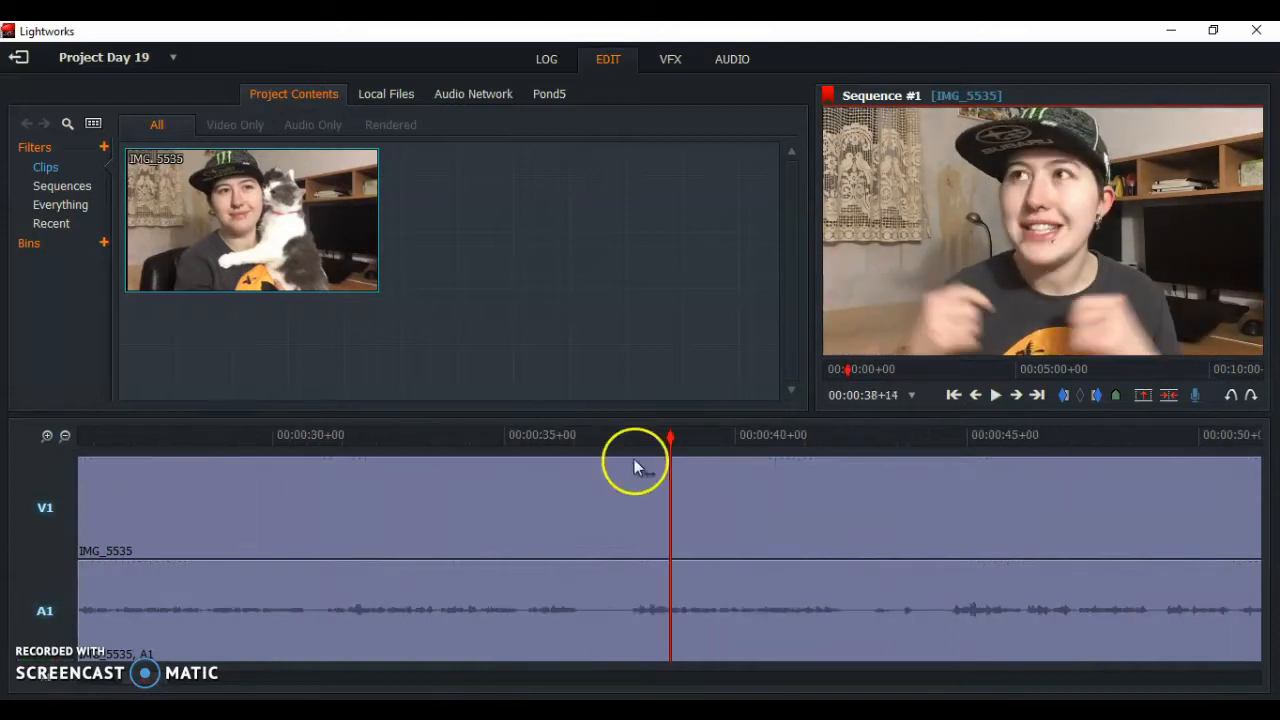
Split out the unwanted passage from about 00:00:31 to 00:00:37, delete it, and resume playback from before the join
click(634, 467)
key(c)
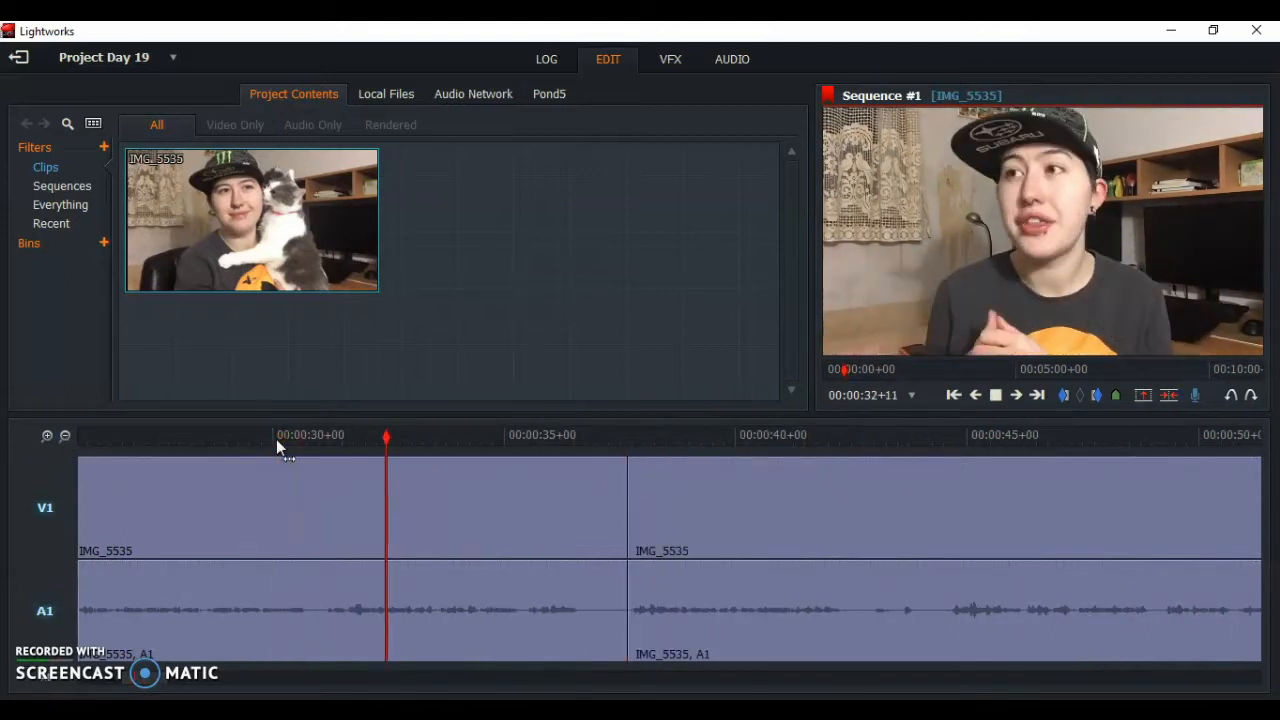
key(c)
right_click(543, 500)
click(543, 366)
click(187, 434)
key(space)
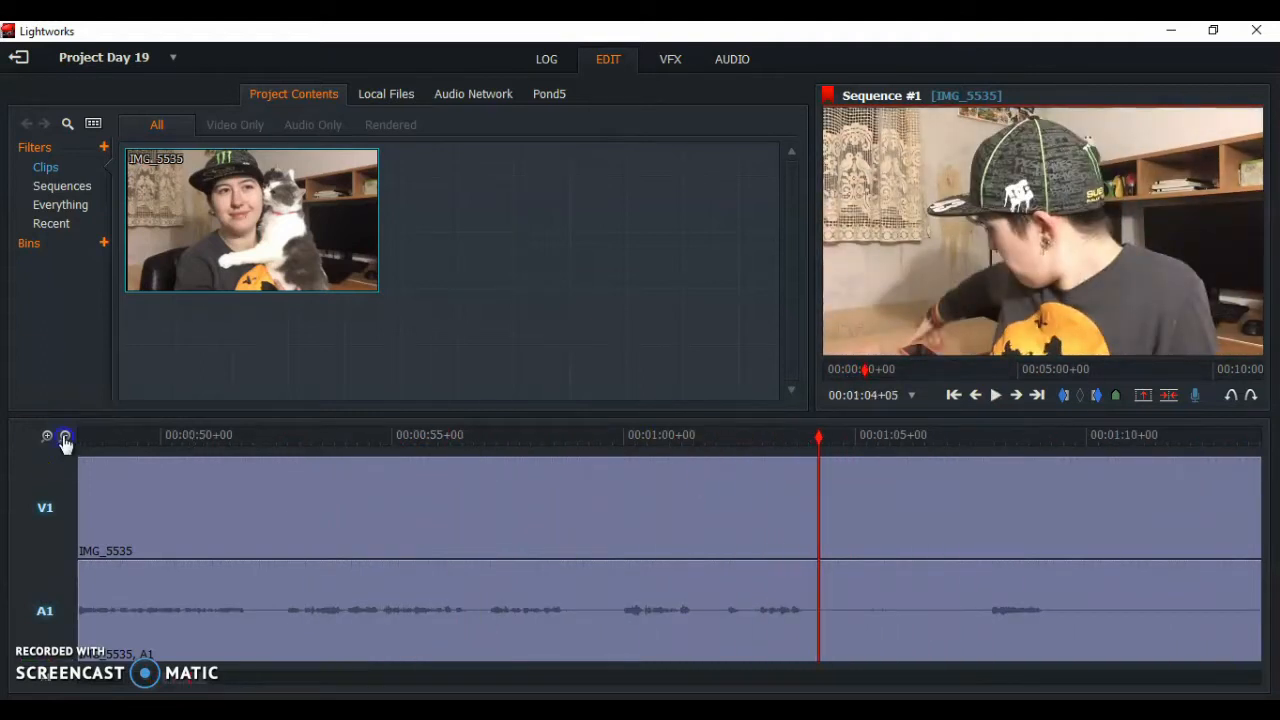
Split the clip at about 00:01:20, where the speech resumes, and play from 00:00:50+19 to locate the start of the unwanted part
click(64, 436)
click(892, 612)
click(1037, 395)
click(531, 437)
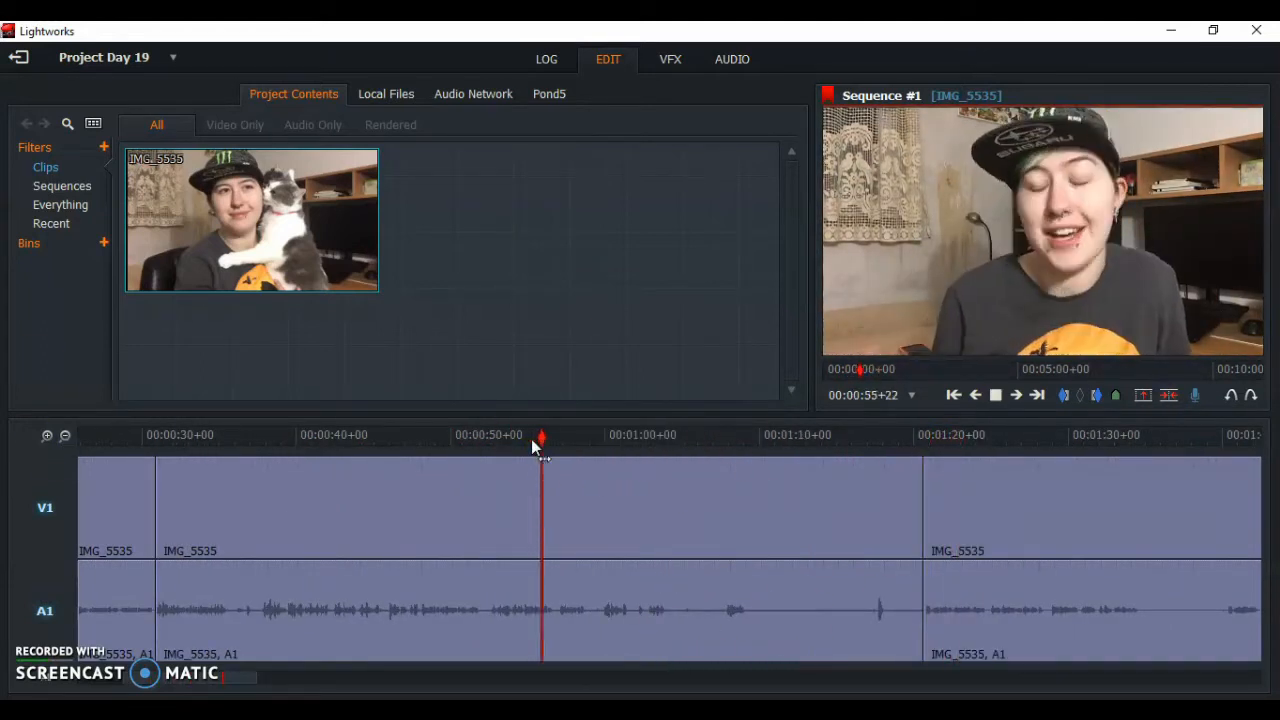
click(463, 436)
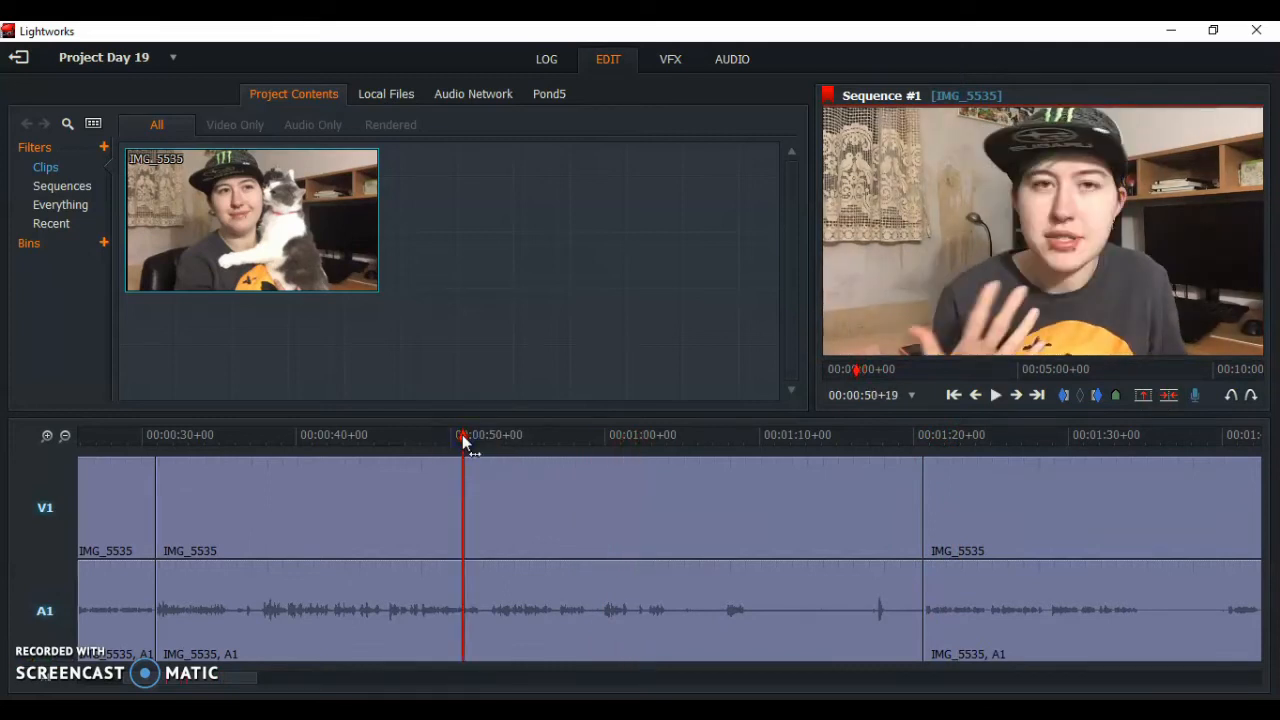
key(space)
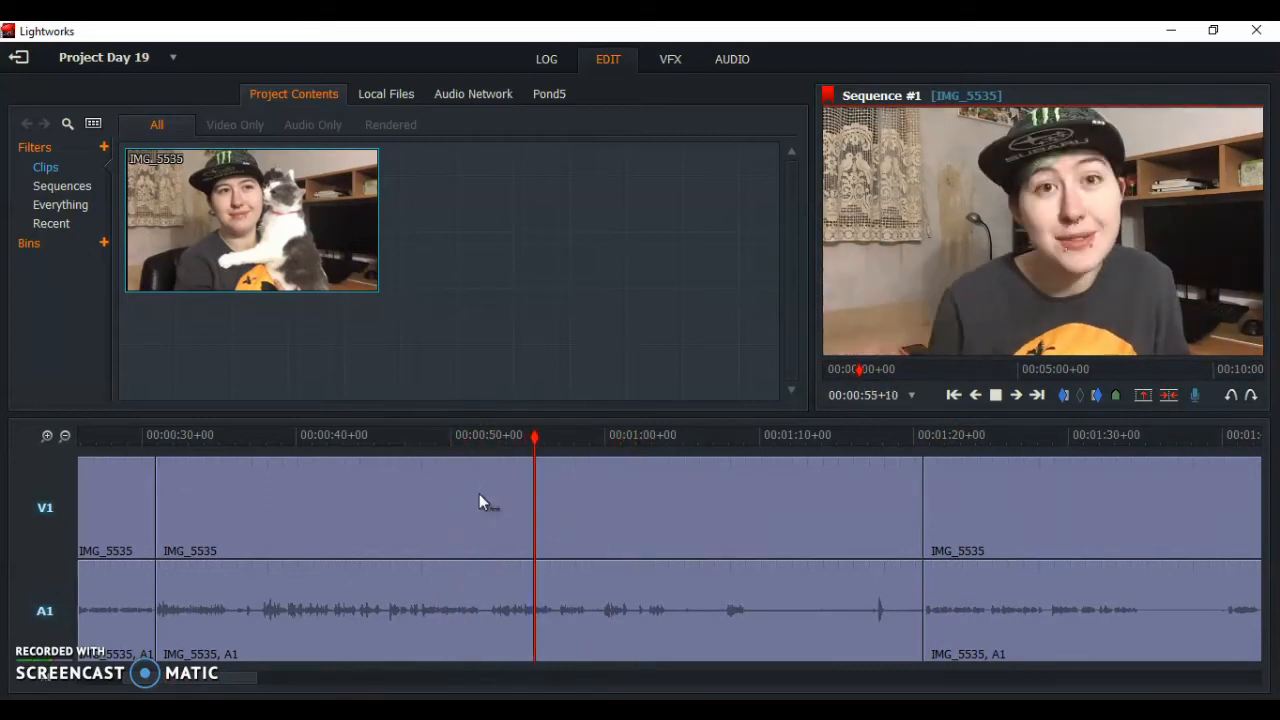
key(space)
click(47, 436)
click(47, 436)
click(47, 436)
click(496, 606)
key(c)
click(688, 519)
key(ctrl+z)
Split the clip at about 00:00:56 and delete the segment up to the cut at about 00:01:20
key(space)
key(c)
key(space)
key(Down)
key(Down)
key(Down)
right_click(1066, 362)
click(1066, 362)
Replay the join near 00:00:56 and trim the leftover sliver beside the cut with another split and delete
click(461, 436)
key(space)
key(space)
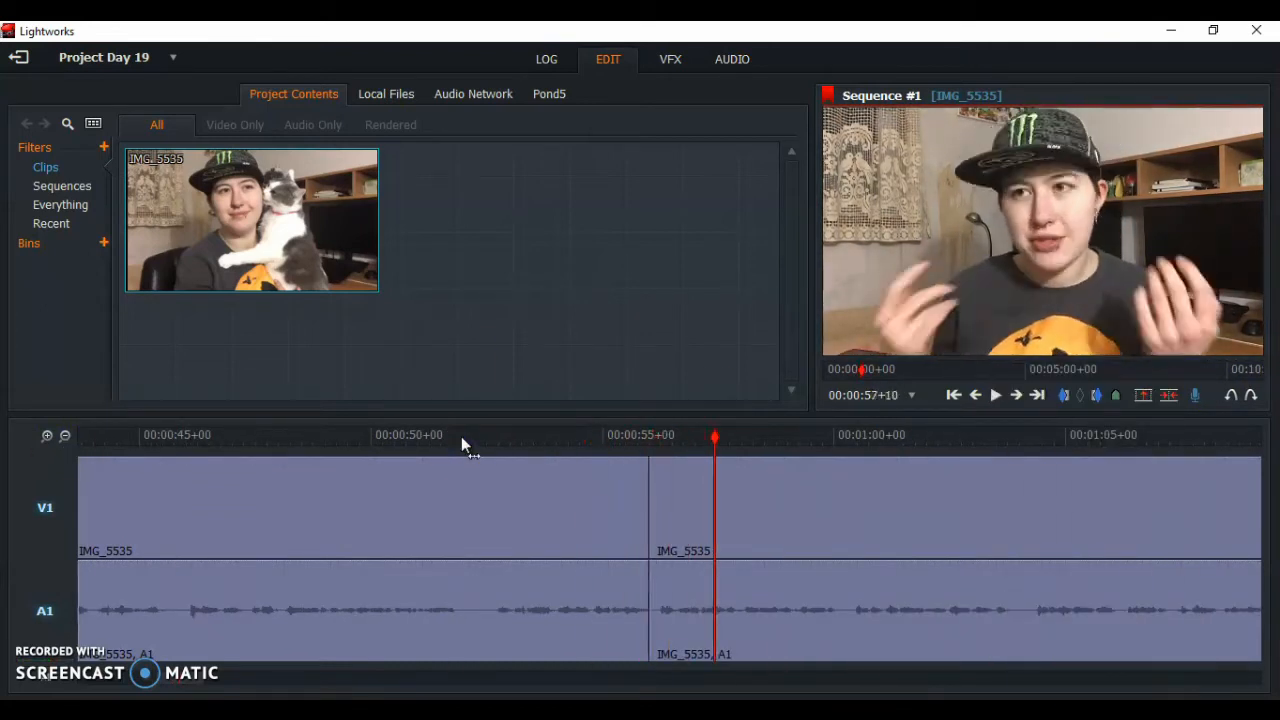
click(655, 436)
triple_click(46, 436)
key(c)
key(x)
click(65, 437)
Return to the cut at 00:00:56+00 and play on to find the next pause in the speech
key(space)
key(space)
key(a)
click(65, 437)
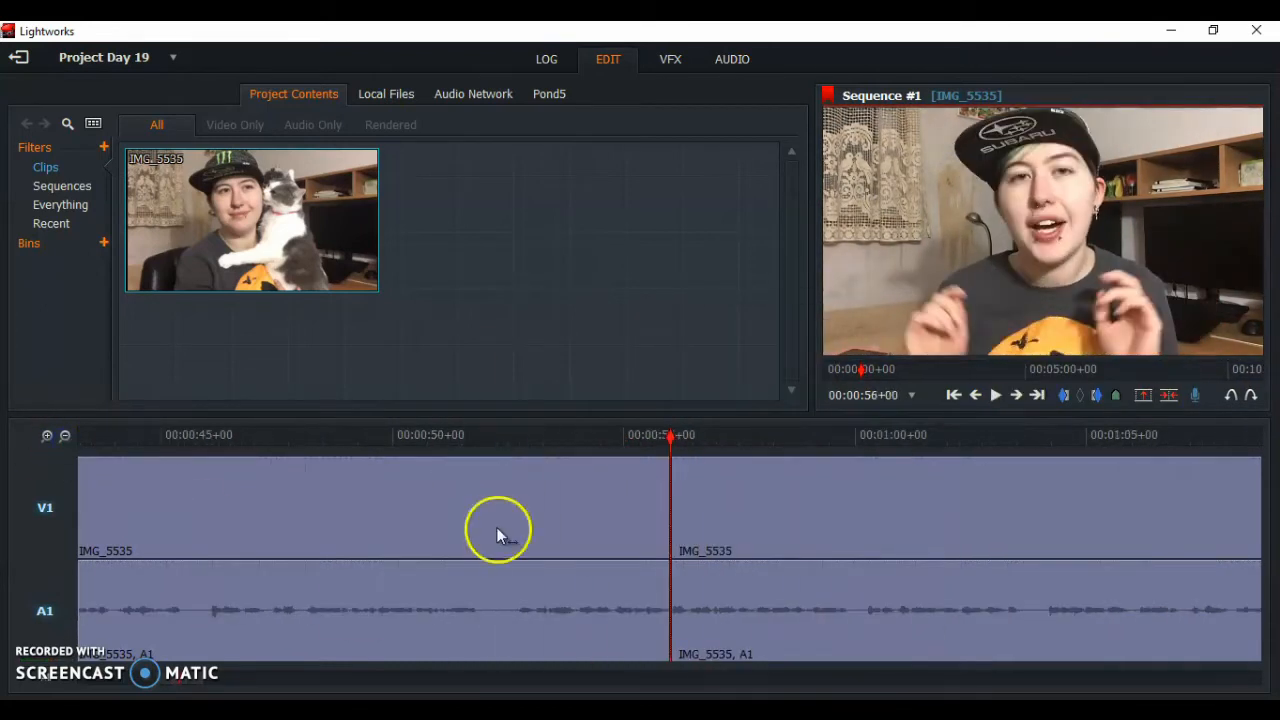
key(space)
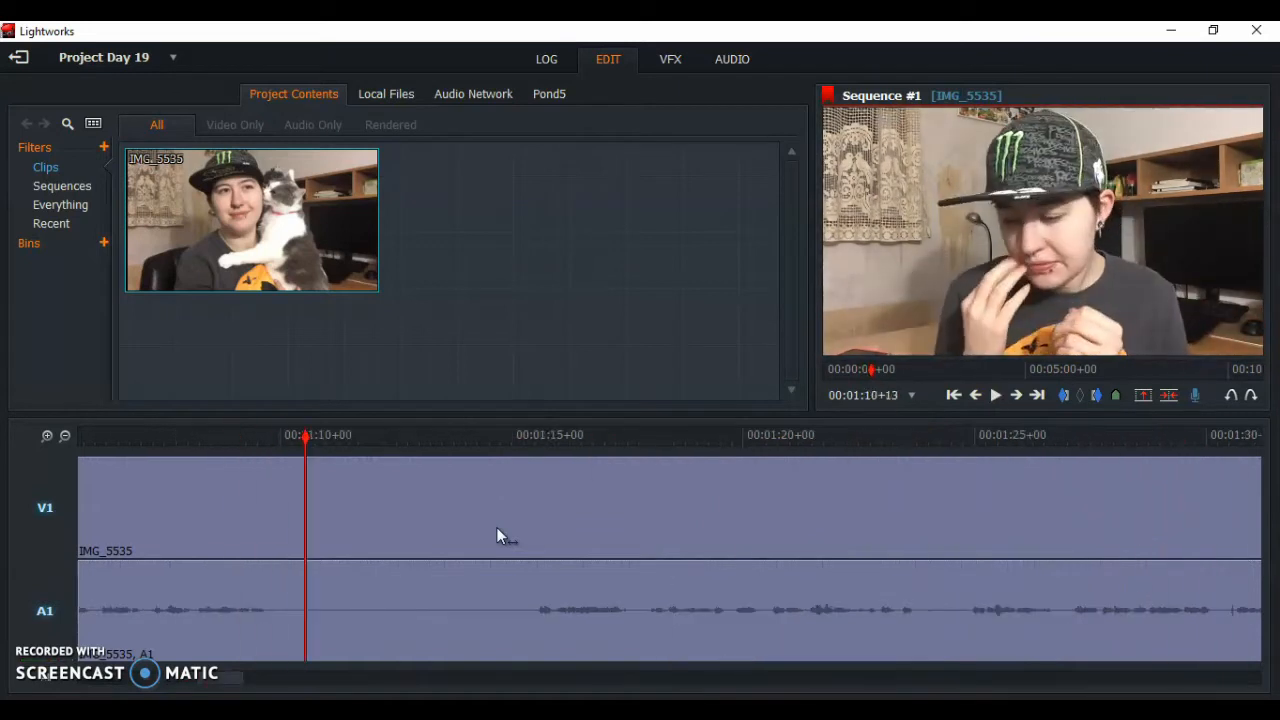
Split the clip at about 00:01:15, where the speech resumes, and delete the segment between the 00:00:56 cut and this one
click(536, 434)
key(c)
click(65, 436)
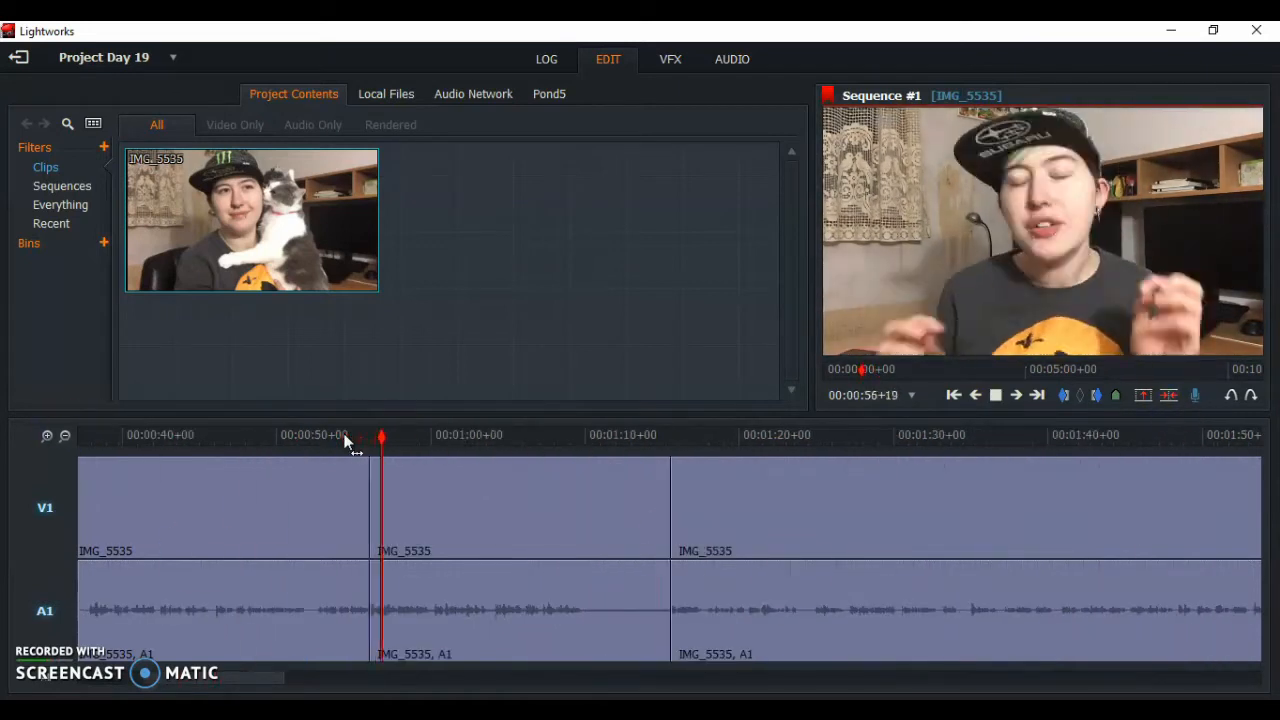
click(374, 434)
key(plus)
key(plus)
right_click(829, 540)
click(870, 560)
Play across the 00:00:56 join and split the clip at about 00:01:05, just before the next sentence starts
click(418, 434)
key(space)
click(65, 436)
click(65, 436)
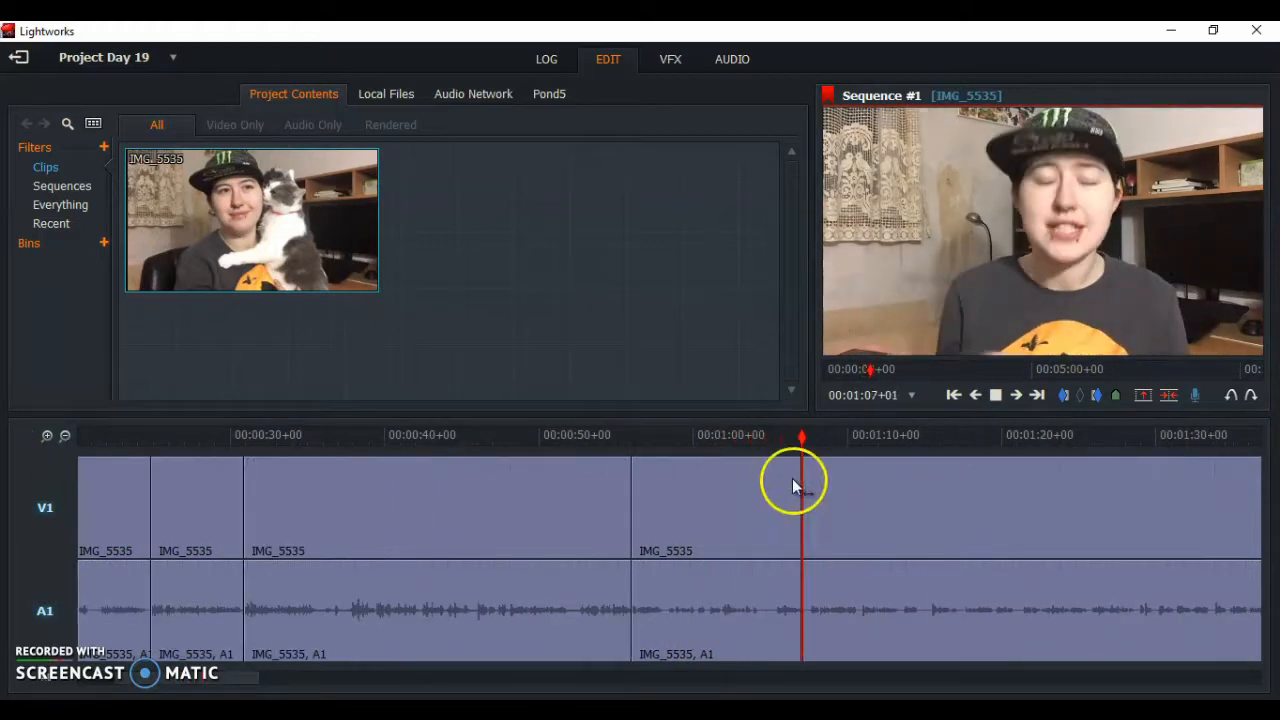
click(772, 434)
click(47, 436)
click(47, 436)
key(c)
Split the clip at 00:01:01+20 and delete the segment between it and the cut at about 00:01:05
click(184, 430)
key(space)
right_click(489, 548)
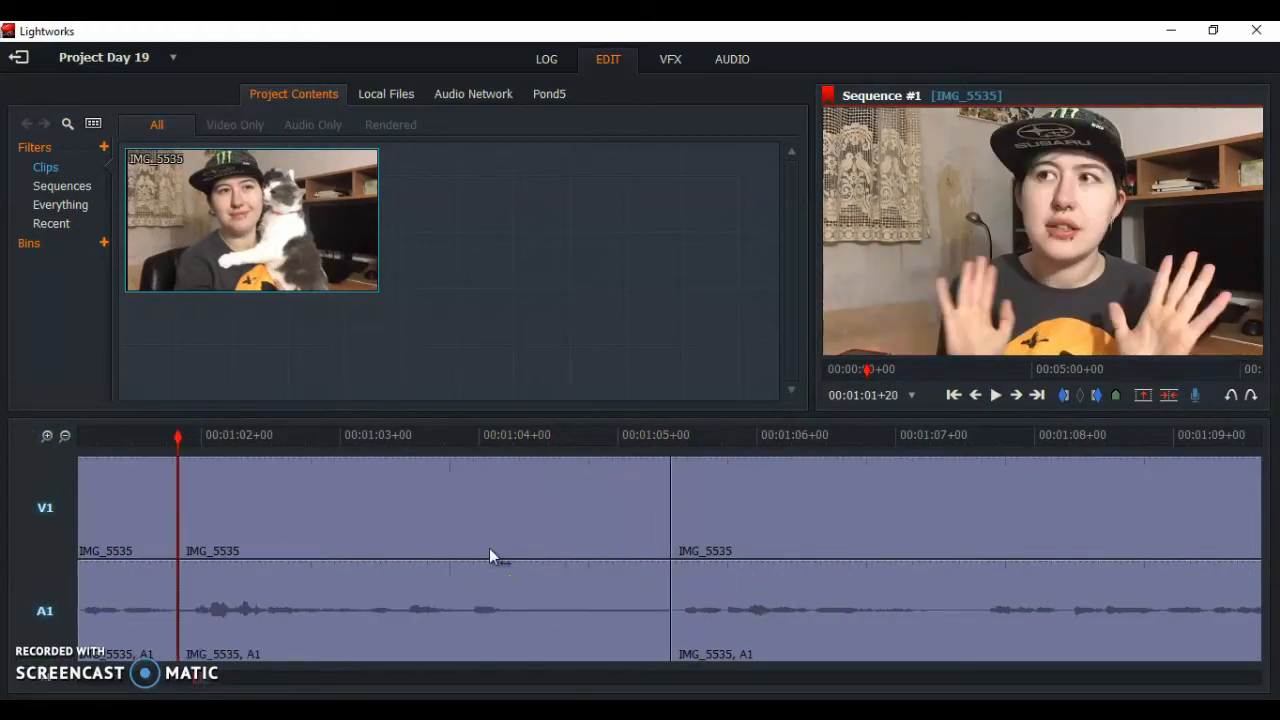
click(542, 366)
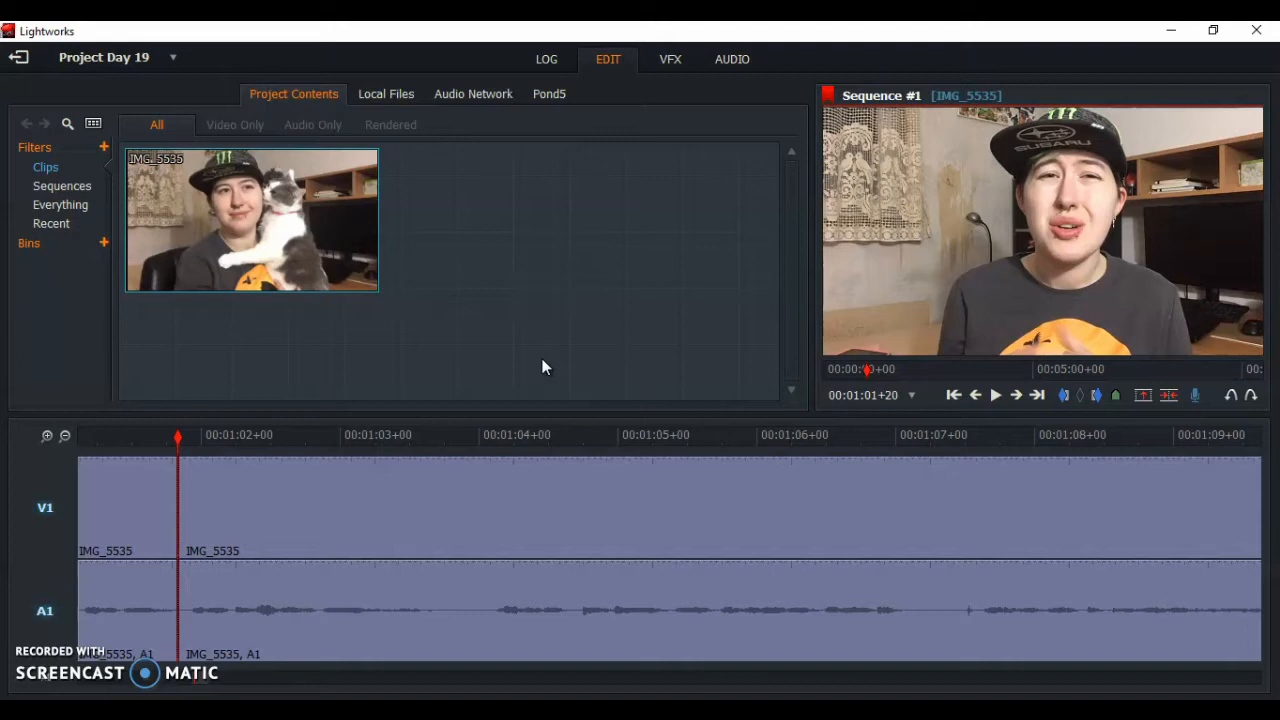
Split the clip at about 00:01:01, delete the short piece up to the 00:01:01+20 cut, and resume playback
click(65, 436)
click(635, 432)
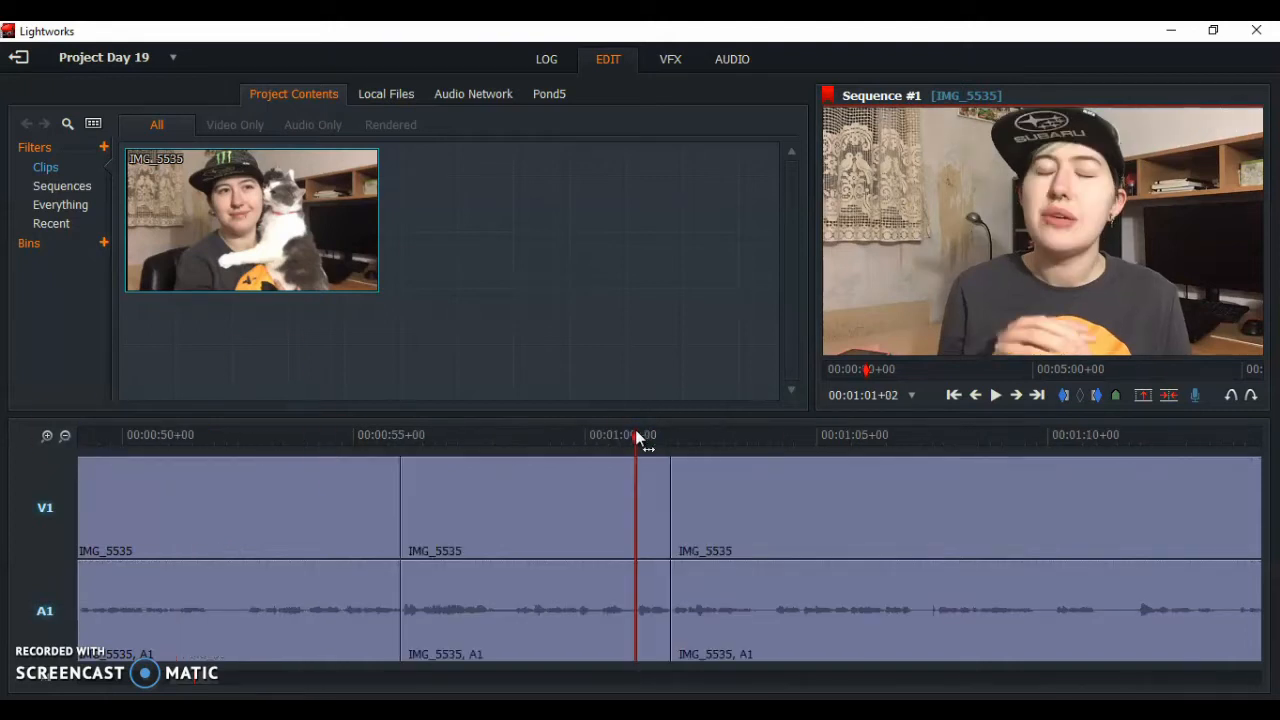
key(space)
click(632, 436)
key(c)
right_click(646, 550)
click(708, 349)
click(709, 364)
key(space)
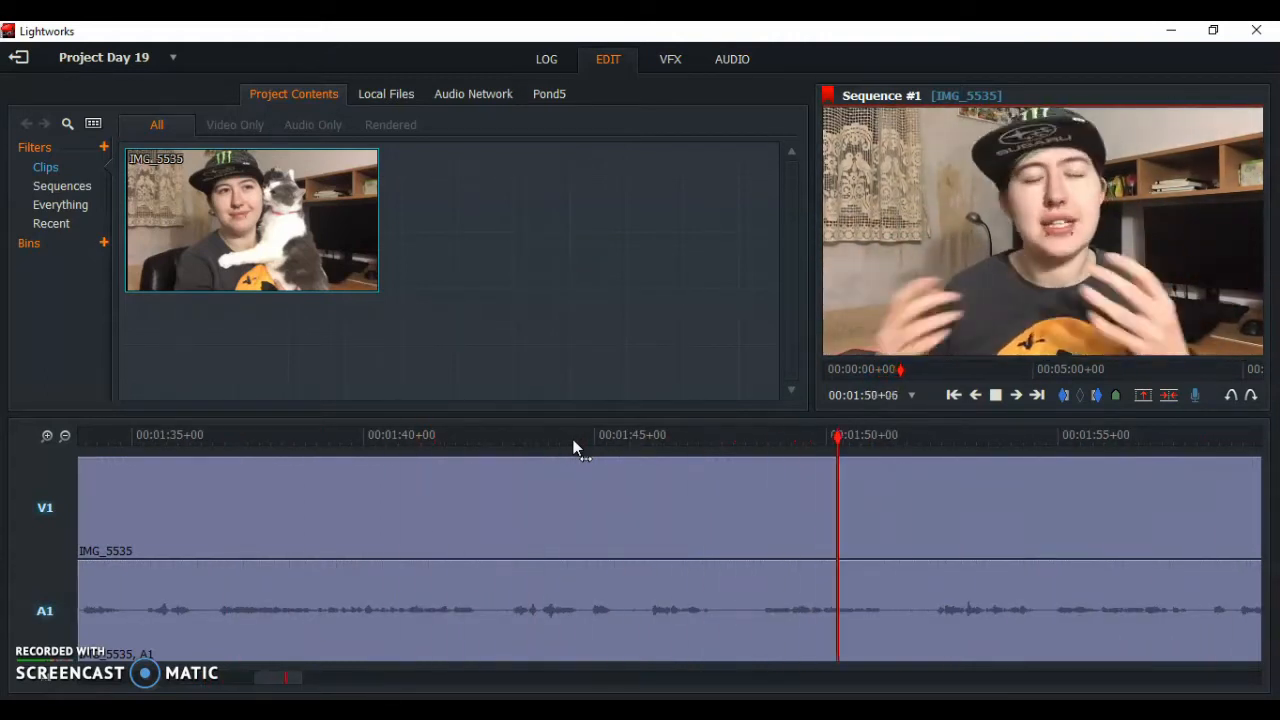
Split the clip at both ends of the unwanted part around 00:01:50, delete the segment in between, and replay the join
key(space)
click(712, 440)
key(c)
key(space)
key(space)
key(c)
right_click(718, 508)
click(760, 470)
click(657, 437)
key(space)
key(space)
Play on through the sequence and split the clip at about 00:02:22, where the speech starts again
click(577, 432)
key(space)
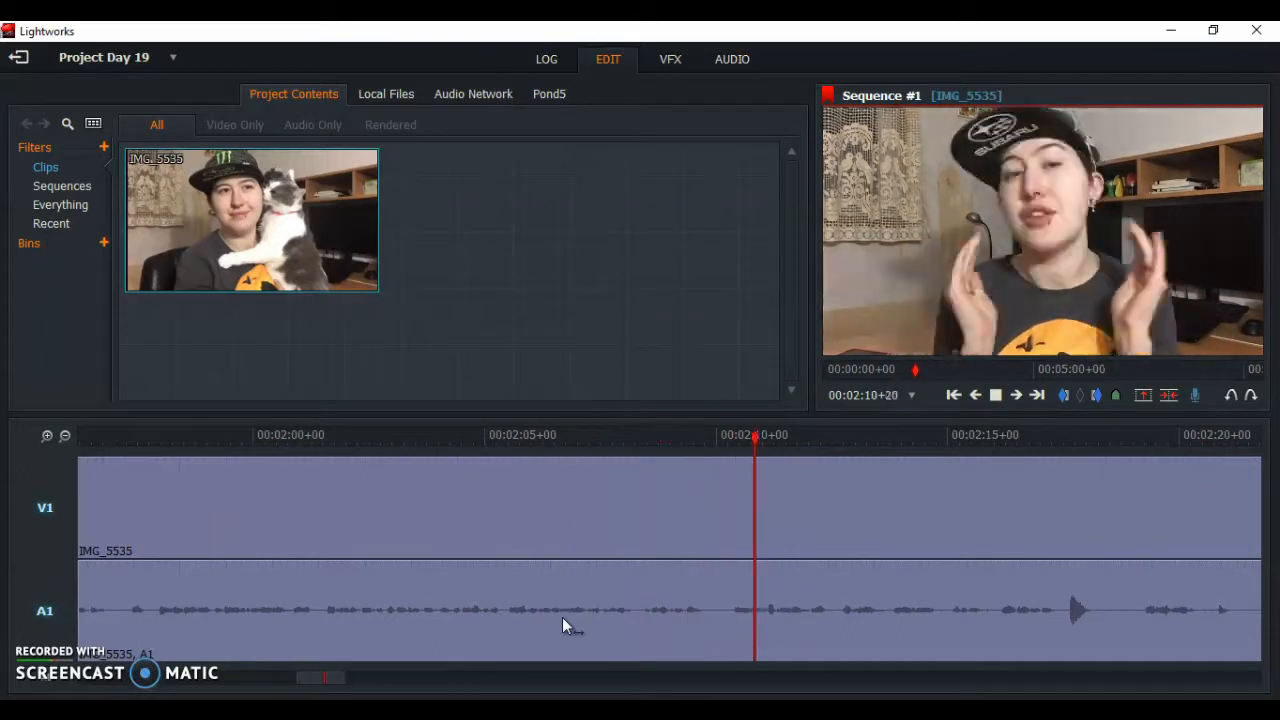
click(1012, 500)
key(space)
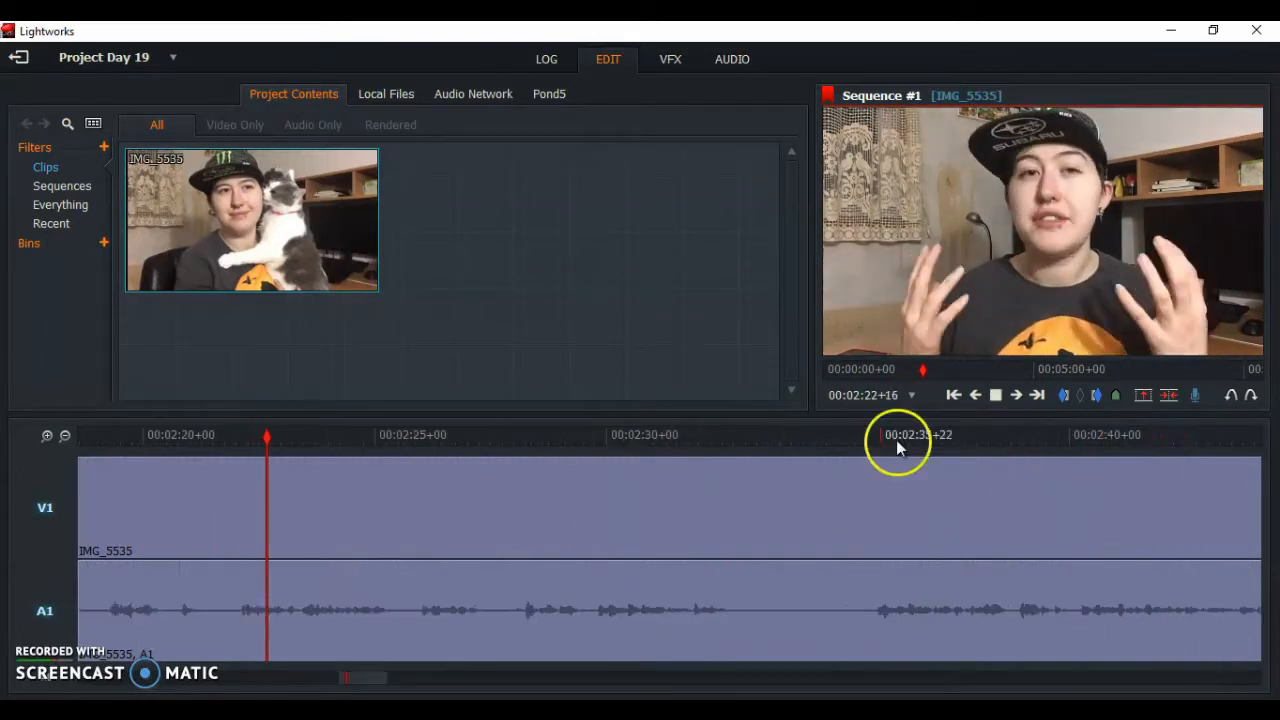
key(space)
key(Left)
key(Left)
key(Left)
key(c)
Split the clip at 00:02:15+23, delete the segment up to the cut at about 00:02:22, and replay the join
click(65, 436)
click(563, 440)
key(space)
key(space)
click(46, 436)
click(647, 438)
key(c)
click(917, 486)
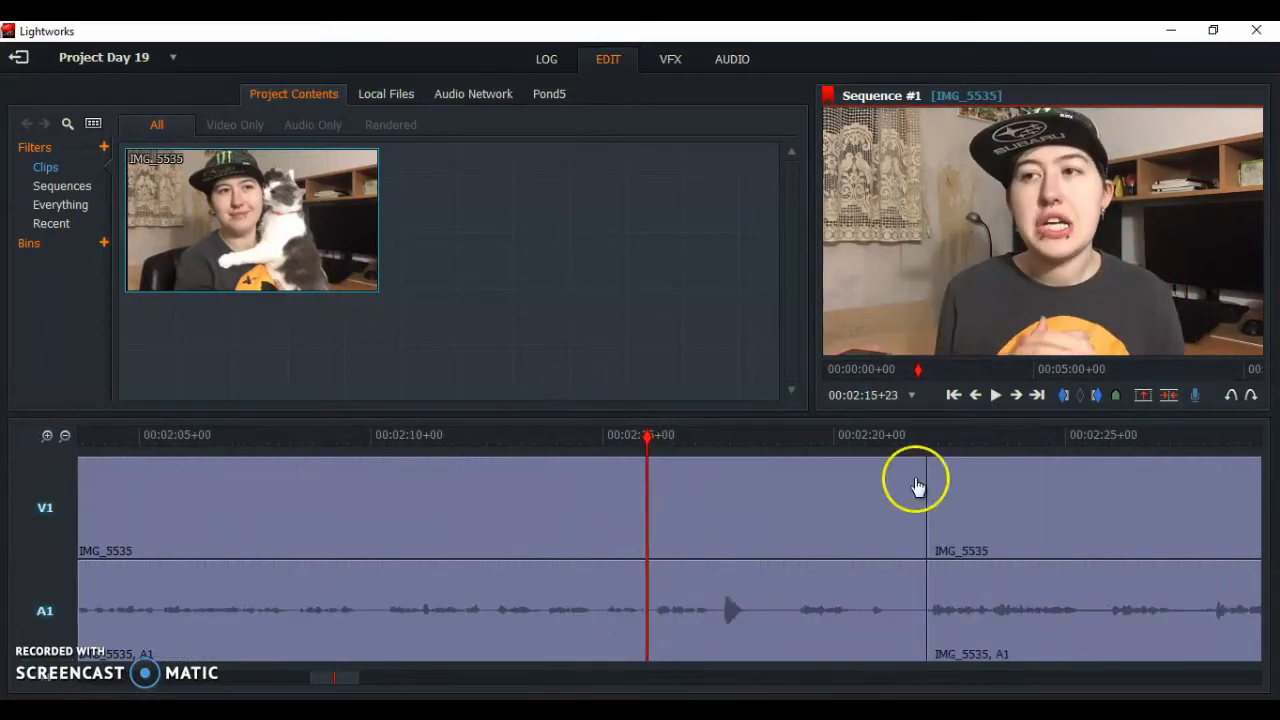
key(Delete)
click(445, 440)
click(534, 436)
key(space)
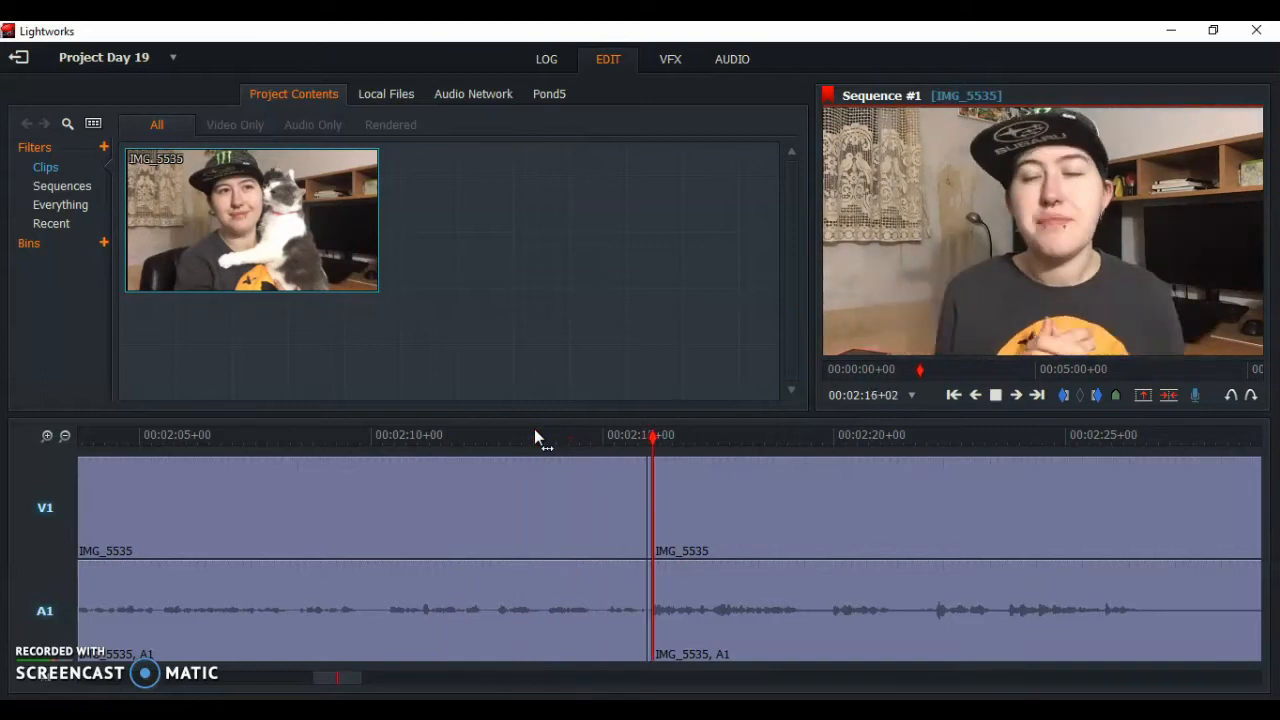
Split the clip at both ends of the next unwanted part, which begins at about 00:02:26
click(251, 440)
click(65, 436)
click(594, 440)
click(47, 436)
key(space)
key(space)
key(Left)
key(Left)
key(Left)
key(Left)
key(c)
Delete the short segment after the 00:02:26 cut and resume playback from just before the join
right_click(834, 483)
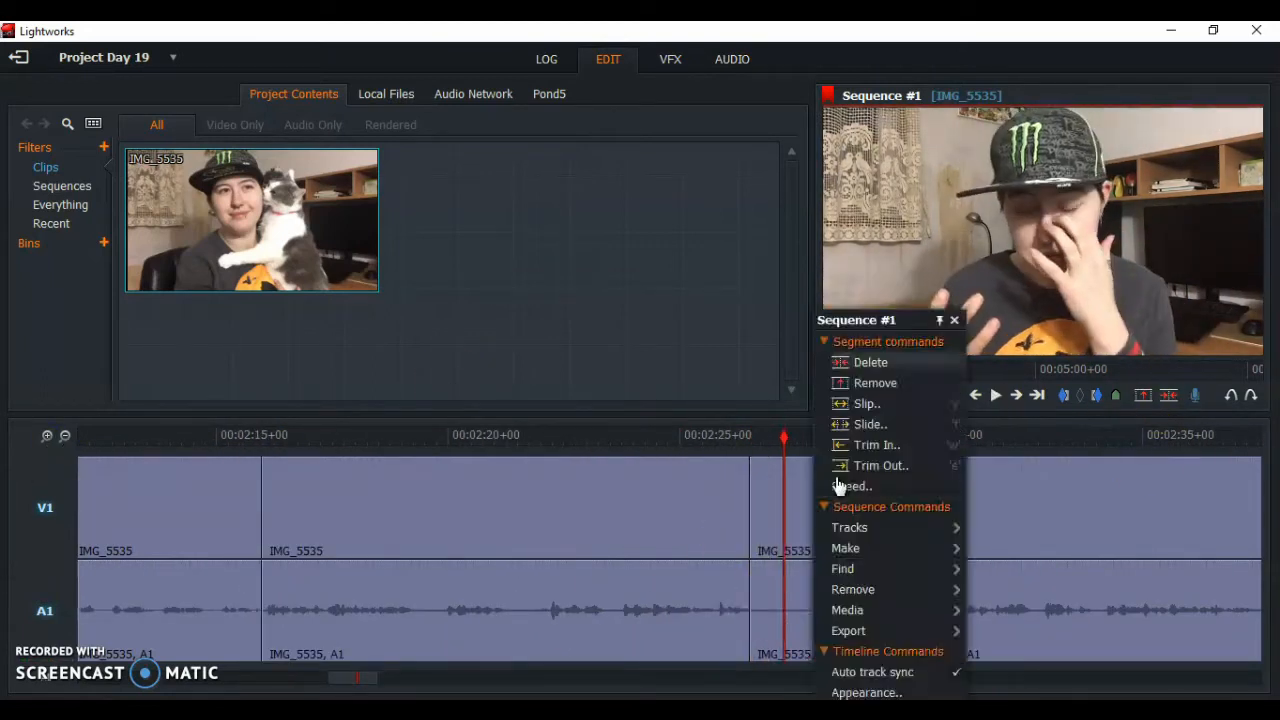
click(871, 363)
click(674, 432)
key(space)
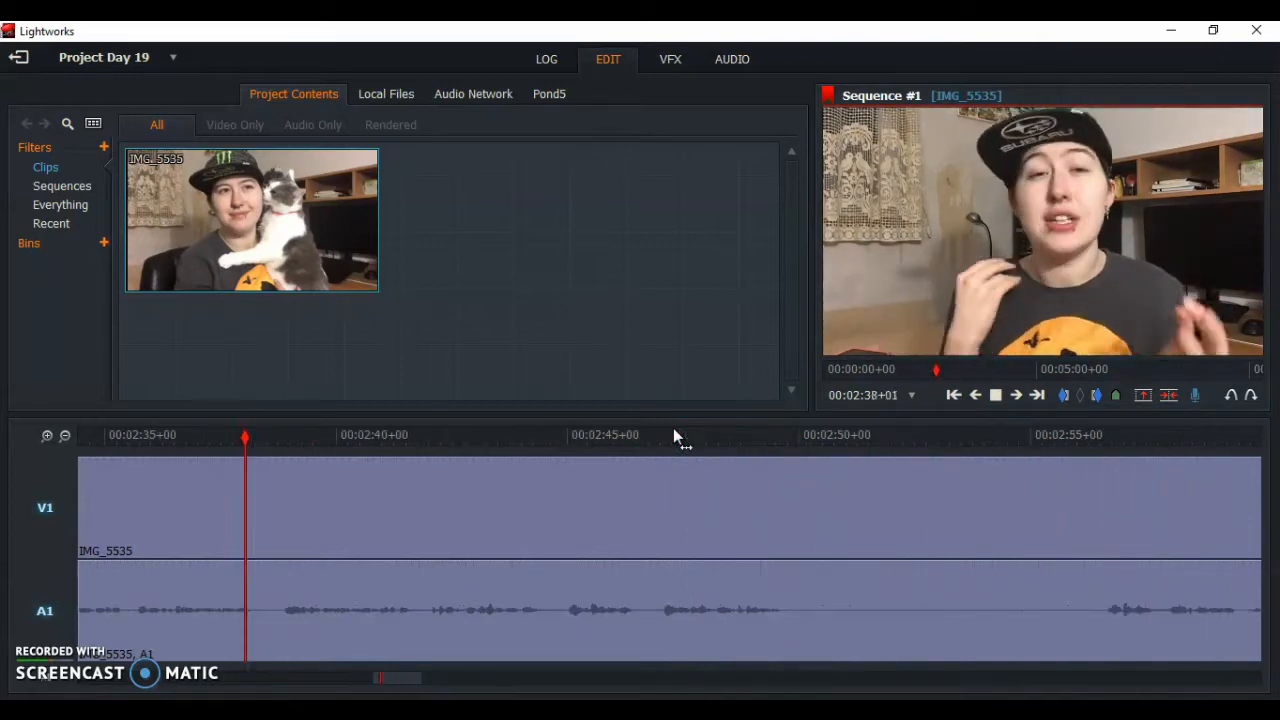
Stop the playback, step the playhead back to 00:02:49+15, where the speech ends, and split the clip there
key(space)
key(Left)
key(Left)
key(Left)
key(Left)
key(Left)
key(Left)
key(Left)
key(Left)
key(Left)
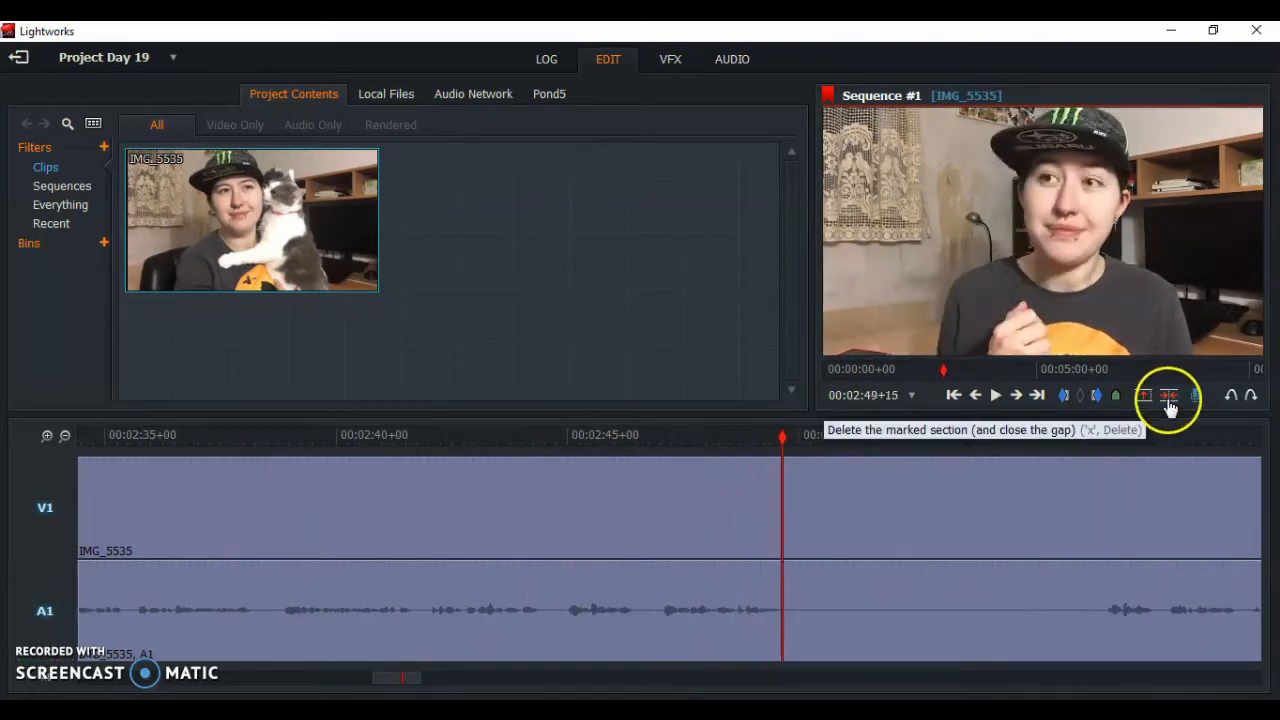
key(c)
Split the clip at 00:02:56+14, delete the silent segment between it and the 00:02:49+15 cut, and replay the join
click(1095, 437)
key(space)
click(1104, 437)
click(1179, 396)
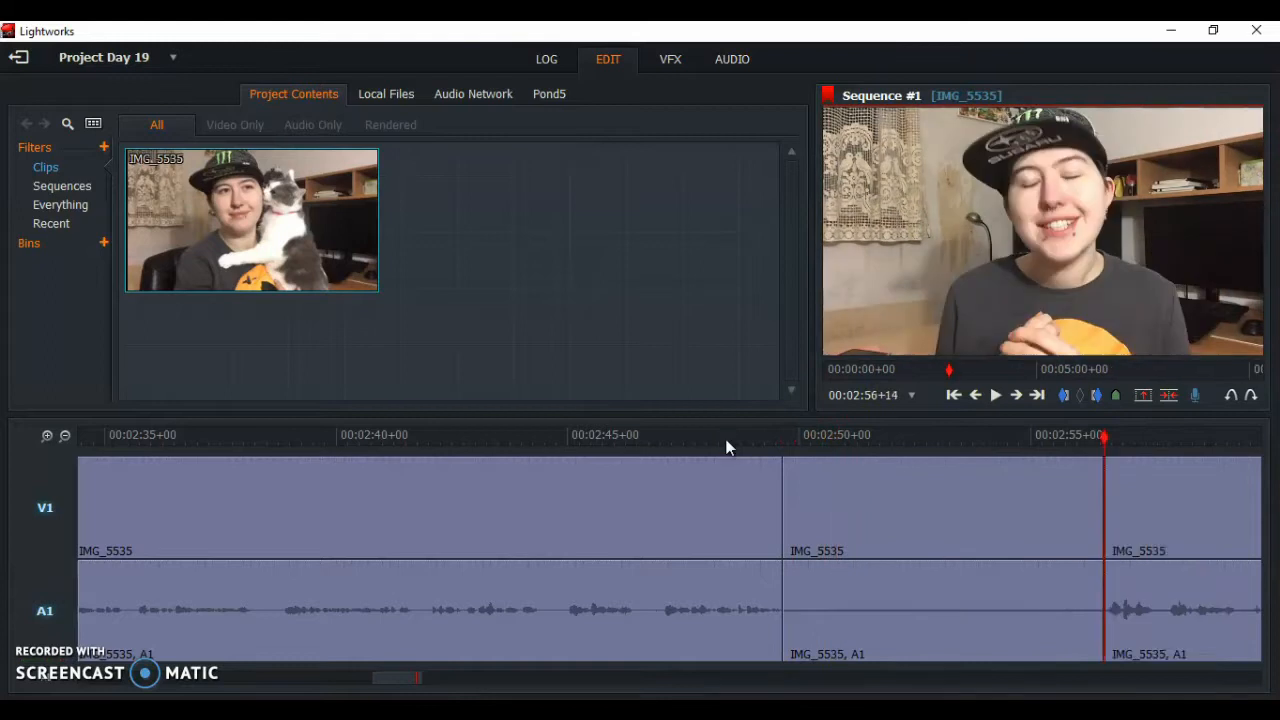
right_click(914, 508)
click(960, 500)
click(726, 439)
key(space)
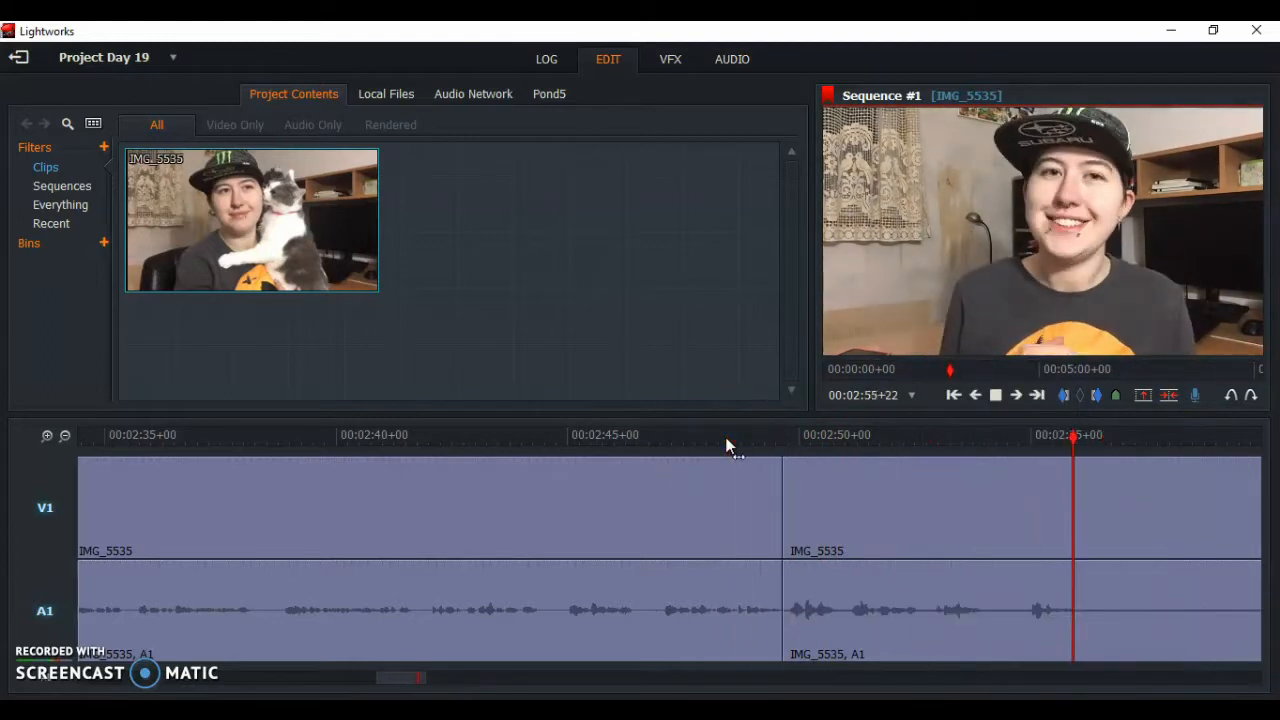
Split the clip at about 00:02:56 and 00:03:23, at both ends of the next unwanted stretch
scroll(421, 524, down, 3)
click(889, 442)
key(space)
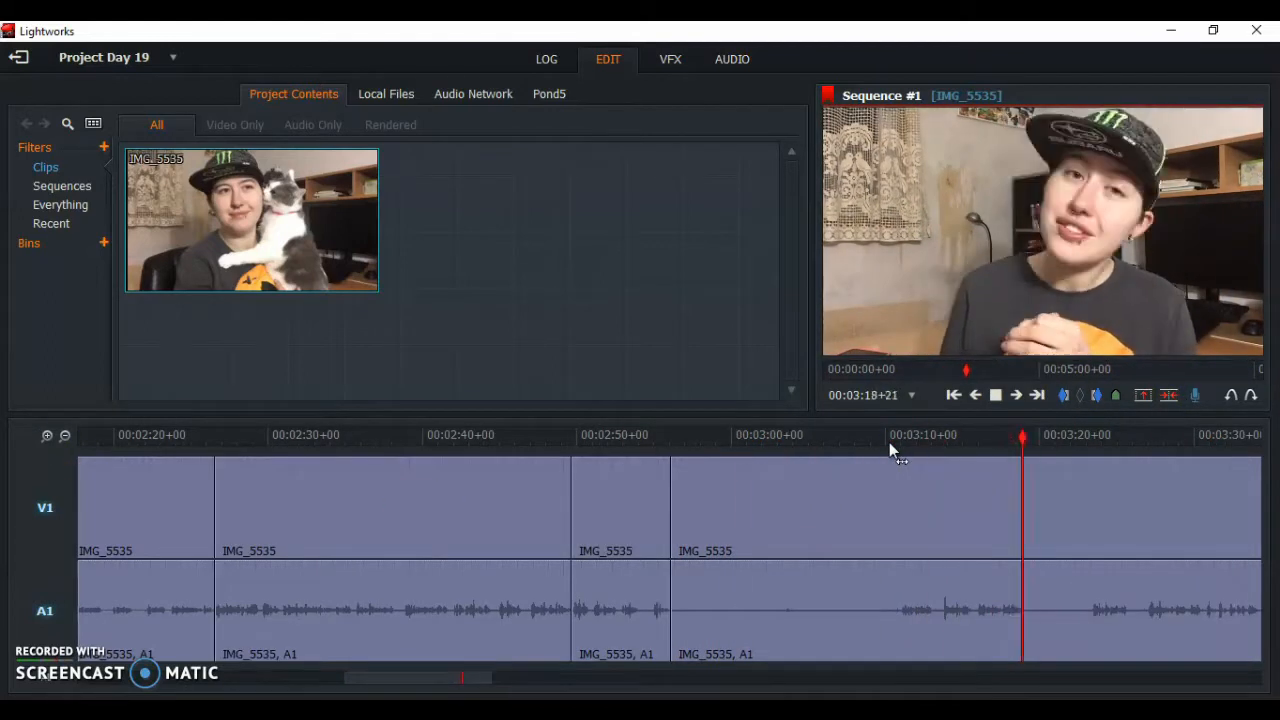
drag(1100, 438, 1089, 438)
key(c)
Delete the segment between the cuts at about 00:02:56 and 00:03:23, and replay the sequence across the join
right_click(868, 590)
click(914, 582)
click(647, 440)
key(space)
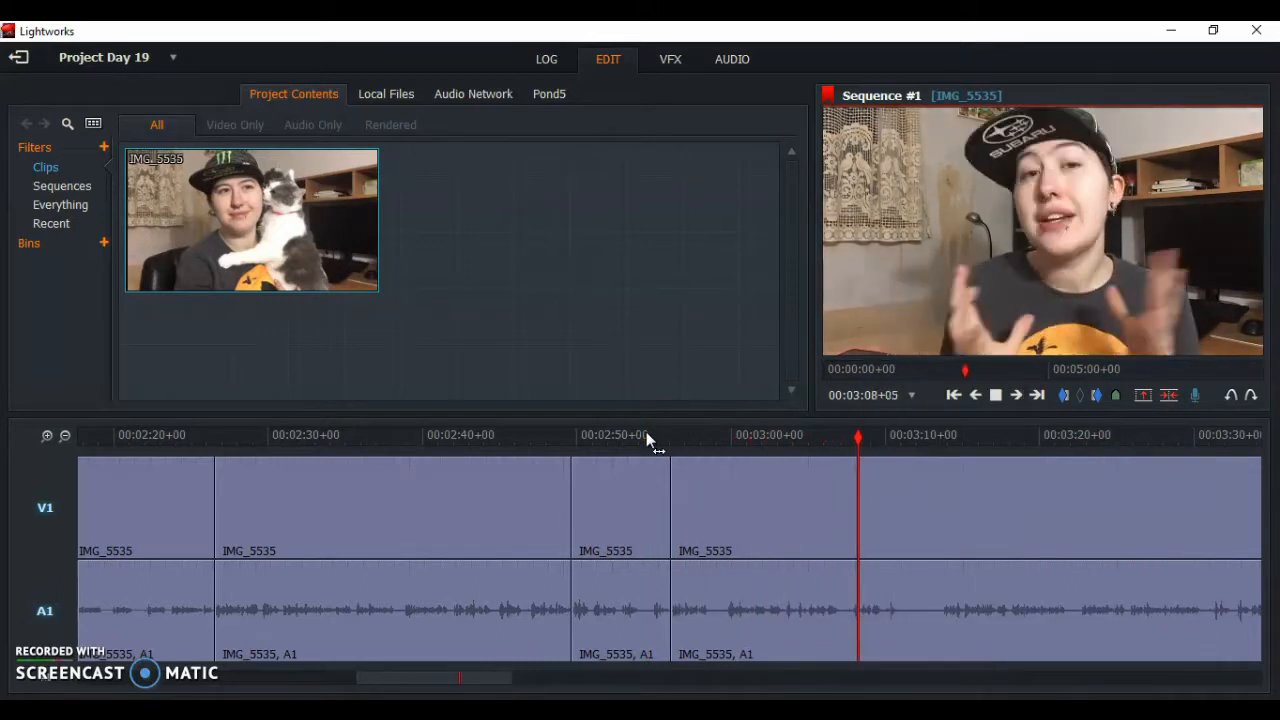
Try another split just past the join at about 00:02:56, undo it, and replay the sequence from there
click(682, 438)
scroll(717, 486, up, 3)
key(space)
key(c)
key(space)
key(ctrl+z)
click(459, 439)
key(space)
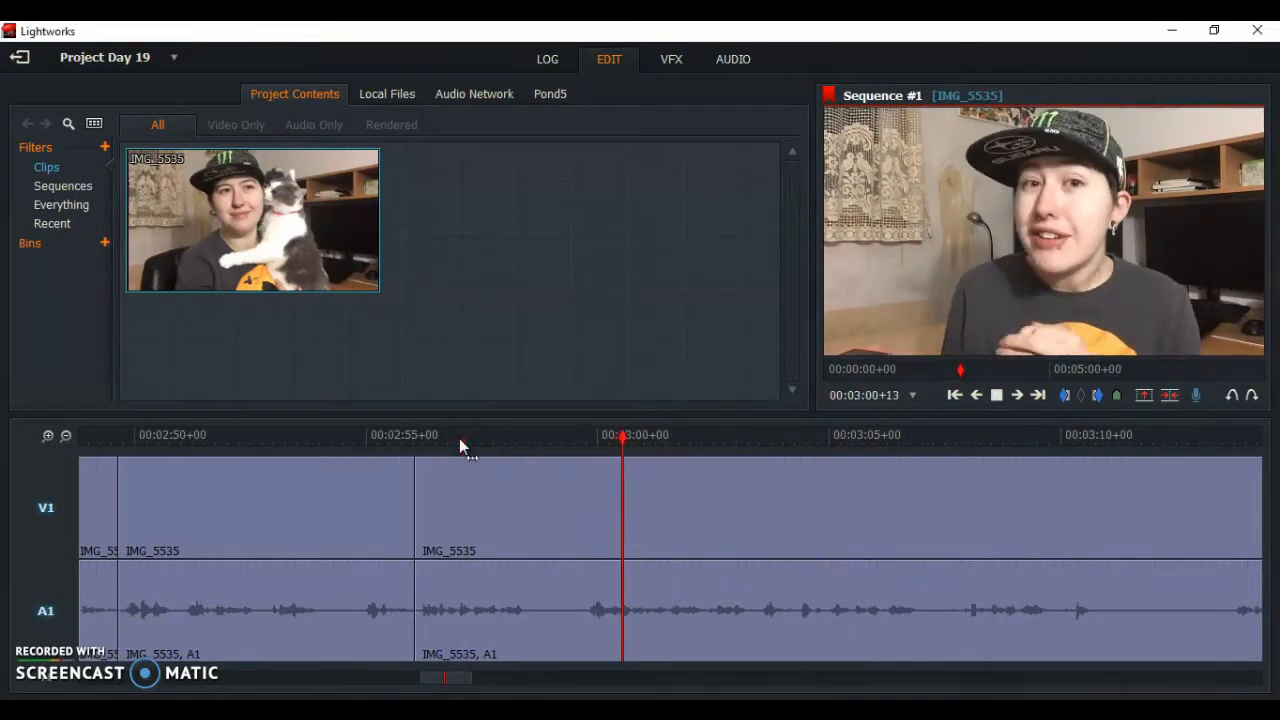
Split the clip at about 00:03:04 and again at the end of the unwanted stretch that follows
key(space)
key(c)
key(space)
key(space)
key(c)
Try an additional split and deletion near the unwanted stretch, and undo the deletion
click(66, 436)
key(space)
key(space)
key(Up)
click(583, 439)
key(c)
key(x)
key(ctrl+z)
Delete the unwanted footage after the cut at about 00:03:04 and replay the sequence across the join
right_click(307, 470)
click(307, 363)
key(space)
key(space)
right_click(352, 480)
click(352, 363)
key(space)
key(space)
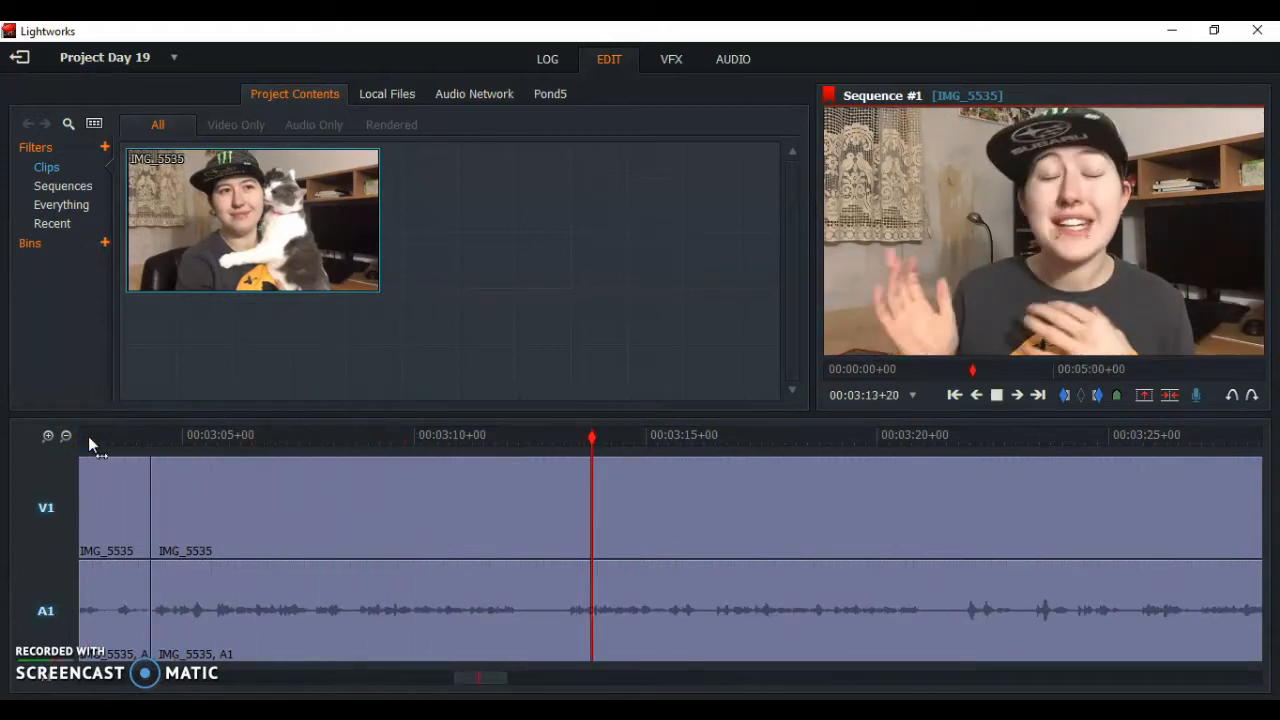
Step the playhead back to the end of the phrase and split the clip at about 00:03:11
click(48, 436)
click(48, 436)
key(Left)
key(Left)
key(Left)
key(c)
Split the clip where speech resumes, delete the segment back to the 00:03:11 cut, and return to 00:03:10+08 for a replay
click(66, 436)
click(266, 446)
key(space)
key(space)
key(Left)
key(Left)
key(c)
right_click(575, 500)
click(575, 390)
click(255, 440)
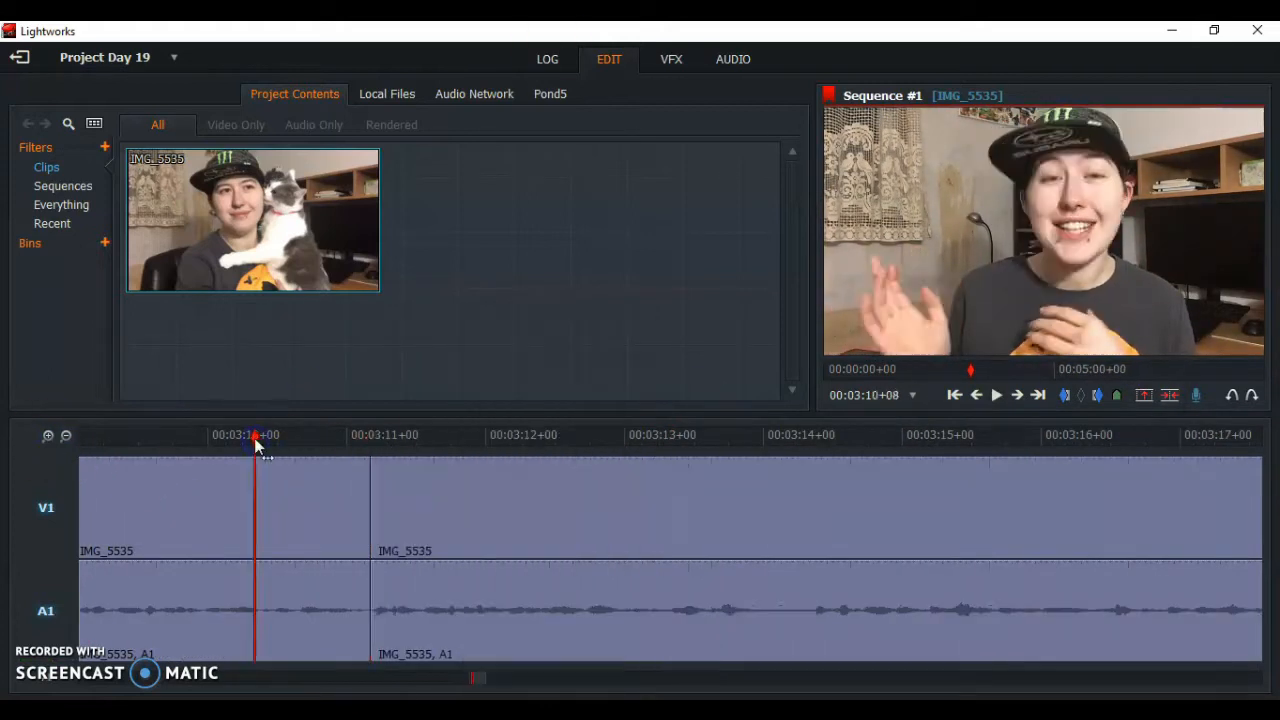
click(66, 436)
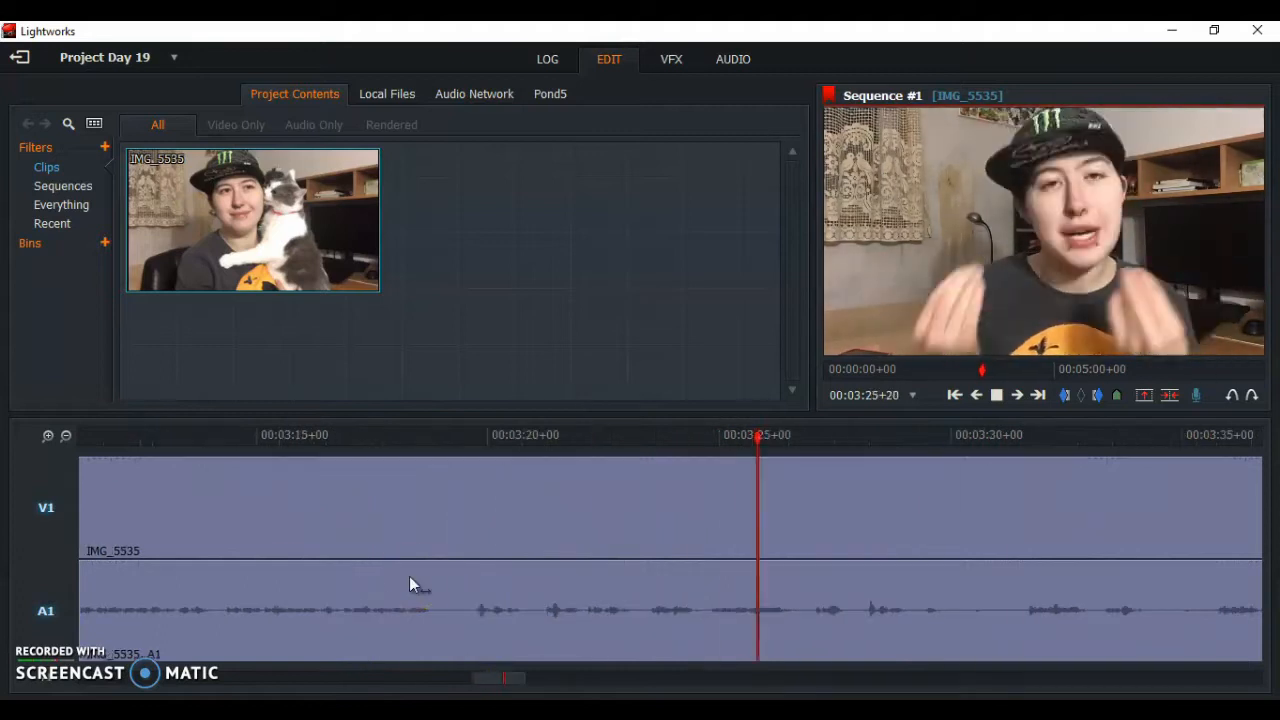
Split the clip at about 00:03:29 and again at the end of the pause that follows
key(c)
key(space)
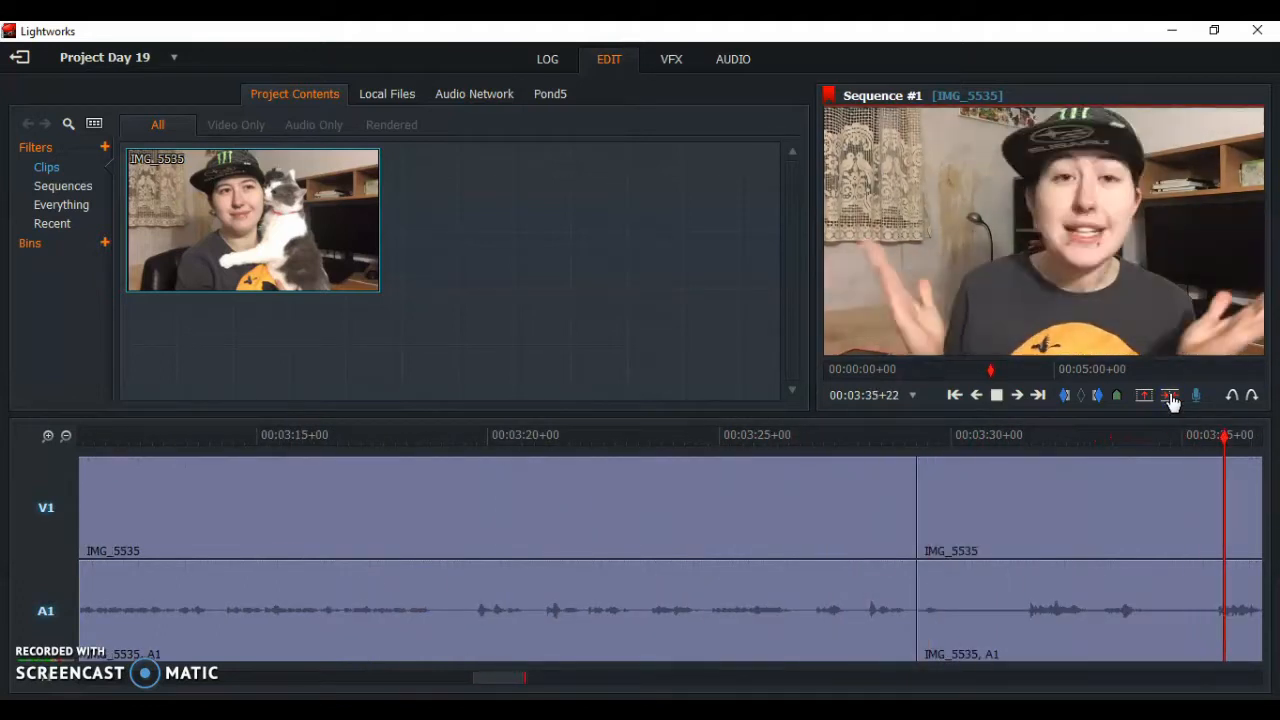
click(510, 435)
click(440, 435)
key(space)
click(446, 435)
key(c)
Delete the silent segment after the cut at about 00:03:29 and replay the sequence across the join
right_click(408, 500)
click(403, 371)
click(1114, 430)
key(space)
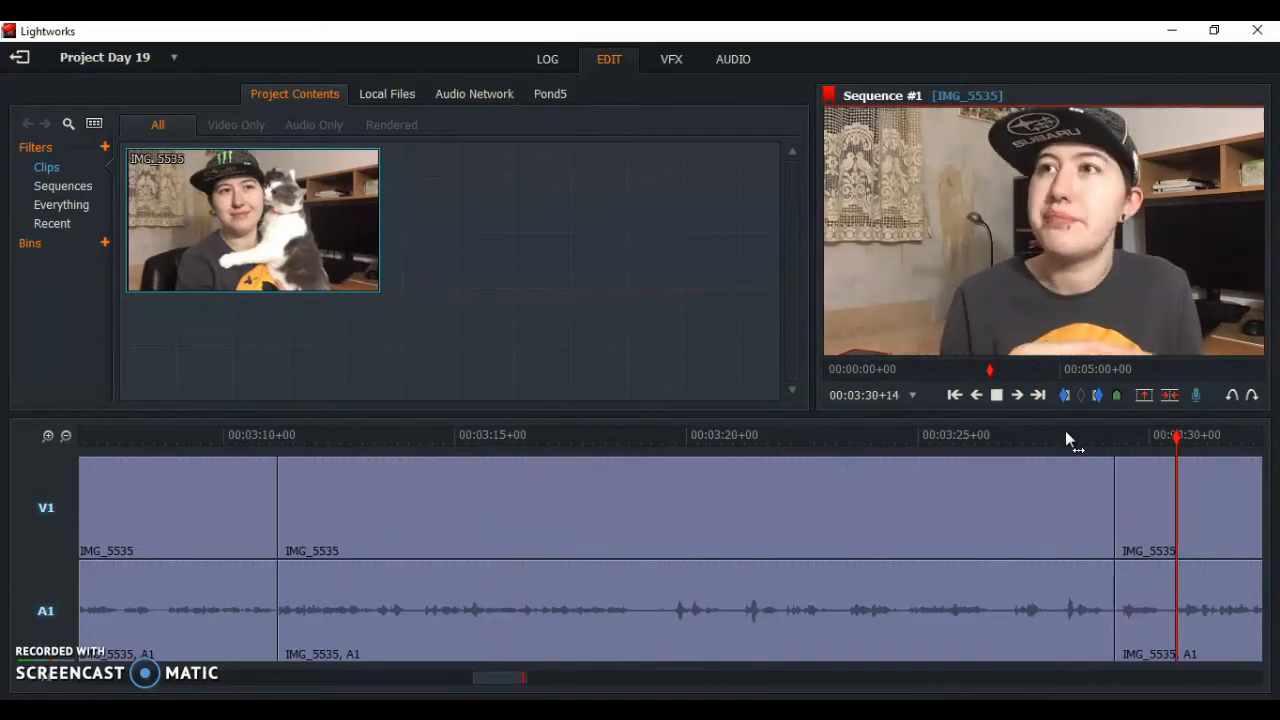
Split the clip at both ends of the pause at about 00:03:44, delete the segment between the cuts, and replay
click(767, 435)
key(c)
click(815, 435)
key(c)
right_click(806, 629)
click(801, 371)
click(733, 433)
key(space)
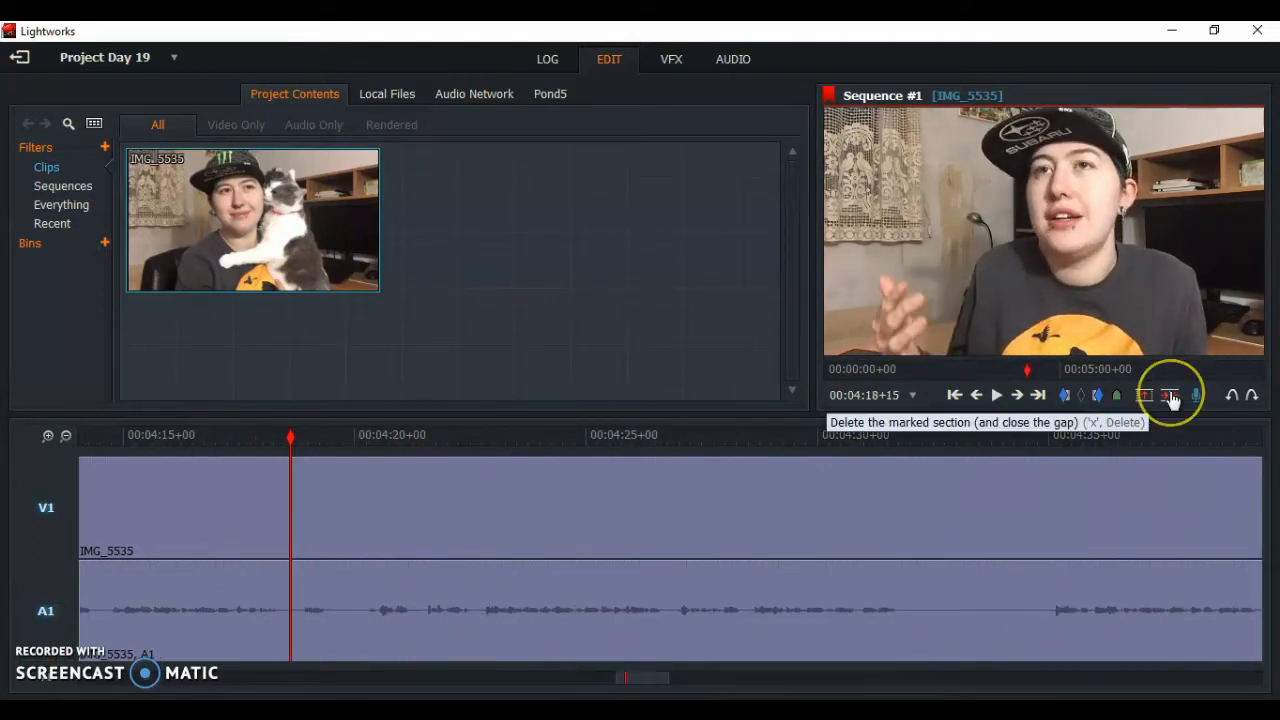
Split the clip at about 00:04:18, delete the stretch up to about 00:04:35, and replay from about 00:04:08
key(c)
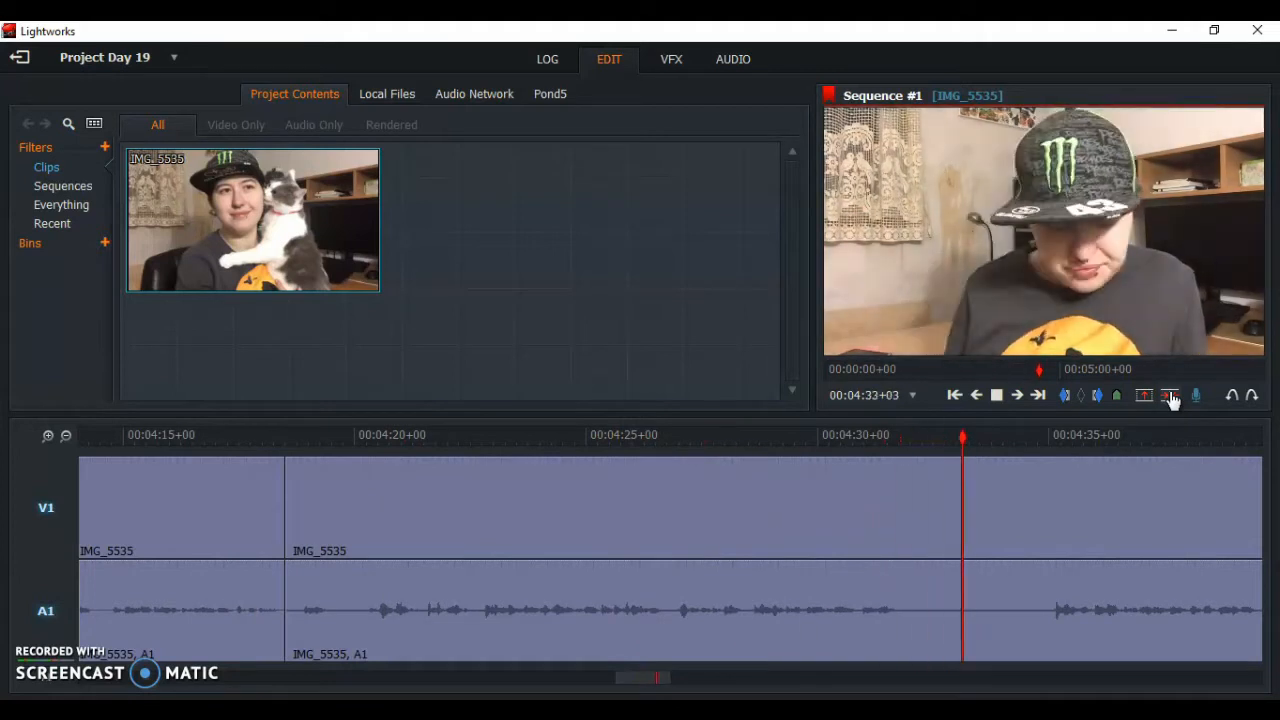
click(66, 436)
click(553, 440)
click(48, 436)
click(514, 440)
key(space)
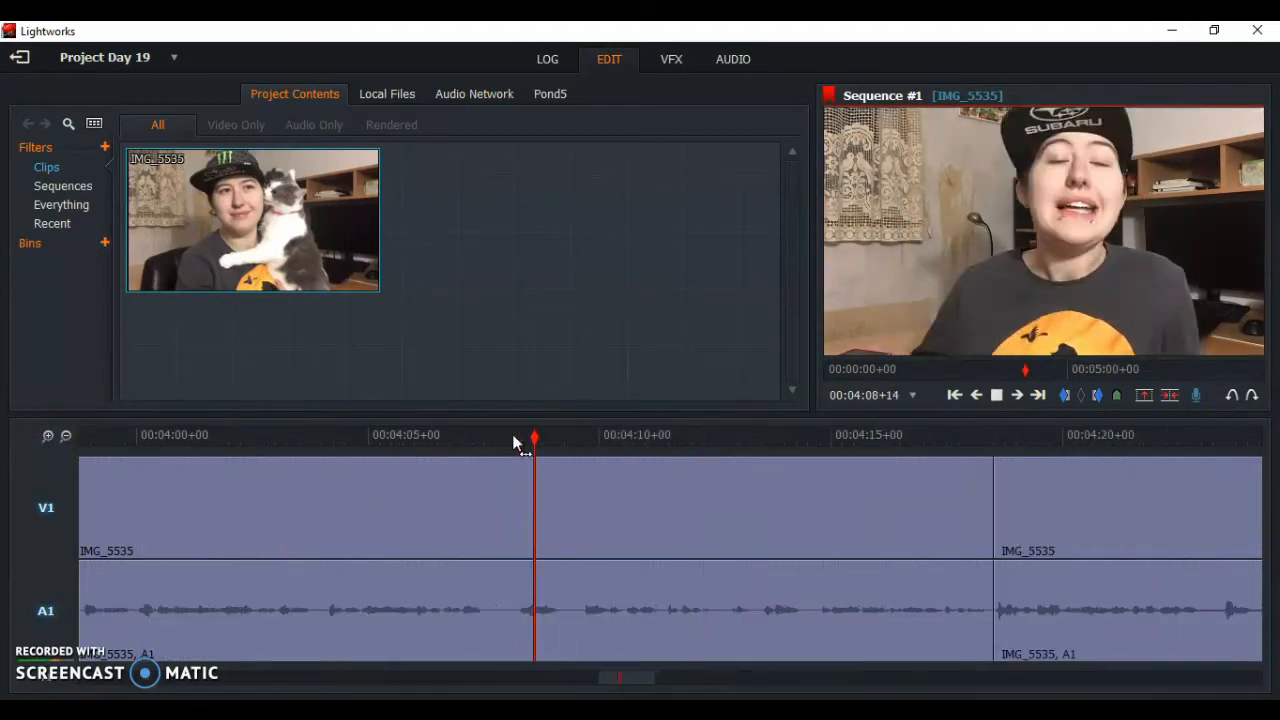
Split the clip at about 00:04:09, delete the segment up to the 00:04:18 cut, and replay across the join
key(c)
right_click(860, 530)
click(920, 362)
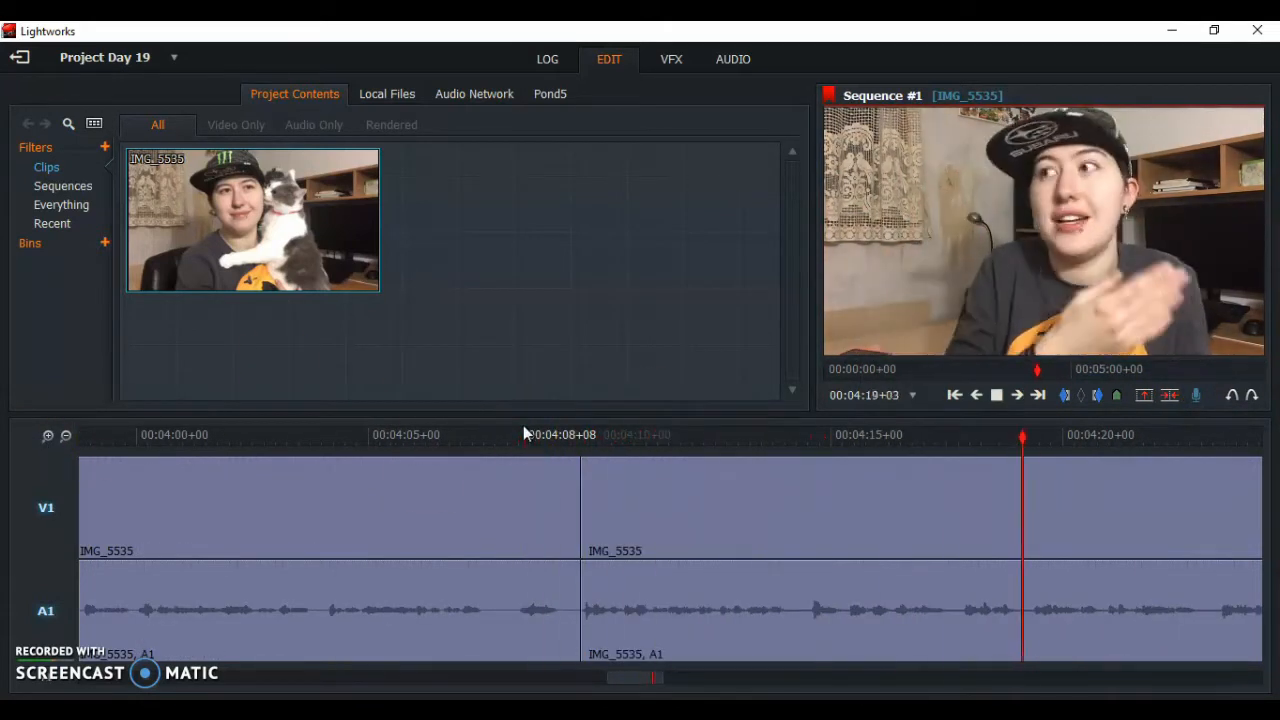
key(space)
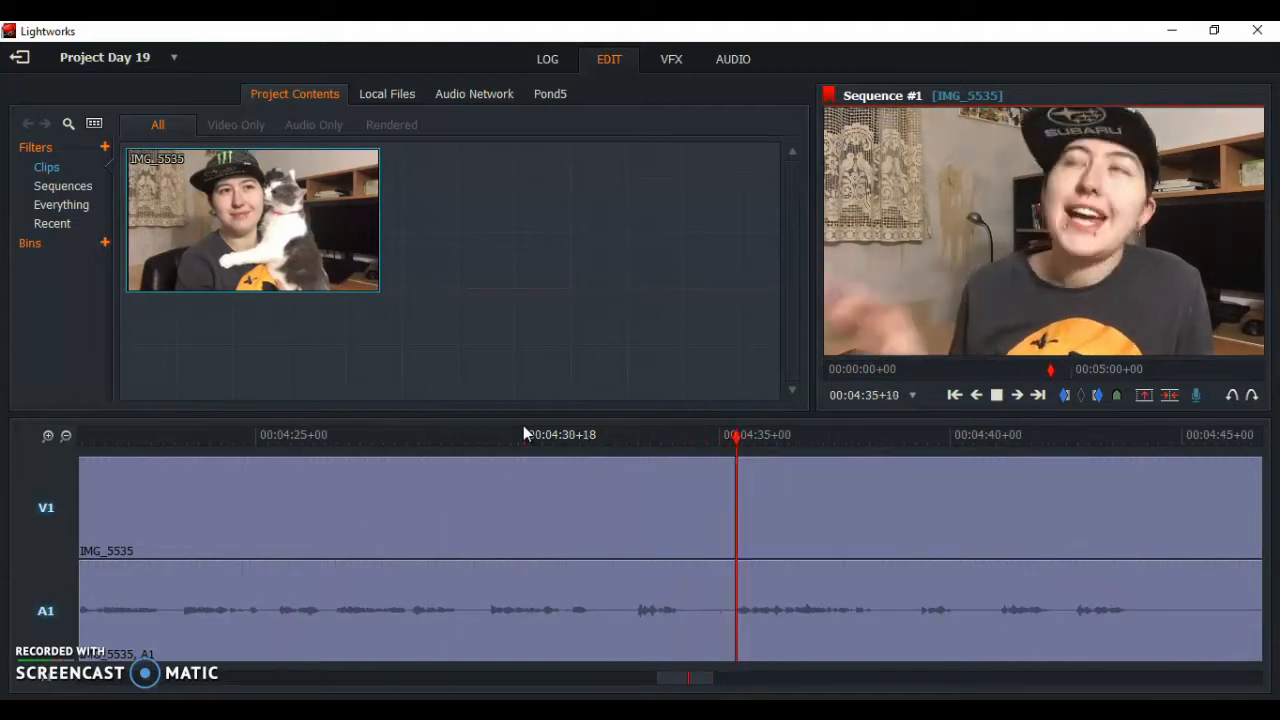
Split the clip at about 00:04:35 and 00:04:32, at both ends of the next unwanted stretch
key(c)
click(547, 435)
click(566, 440)
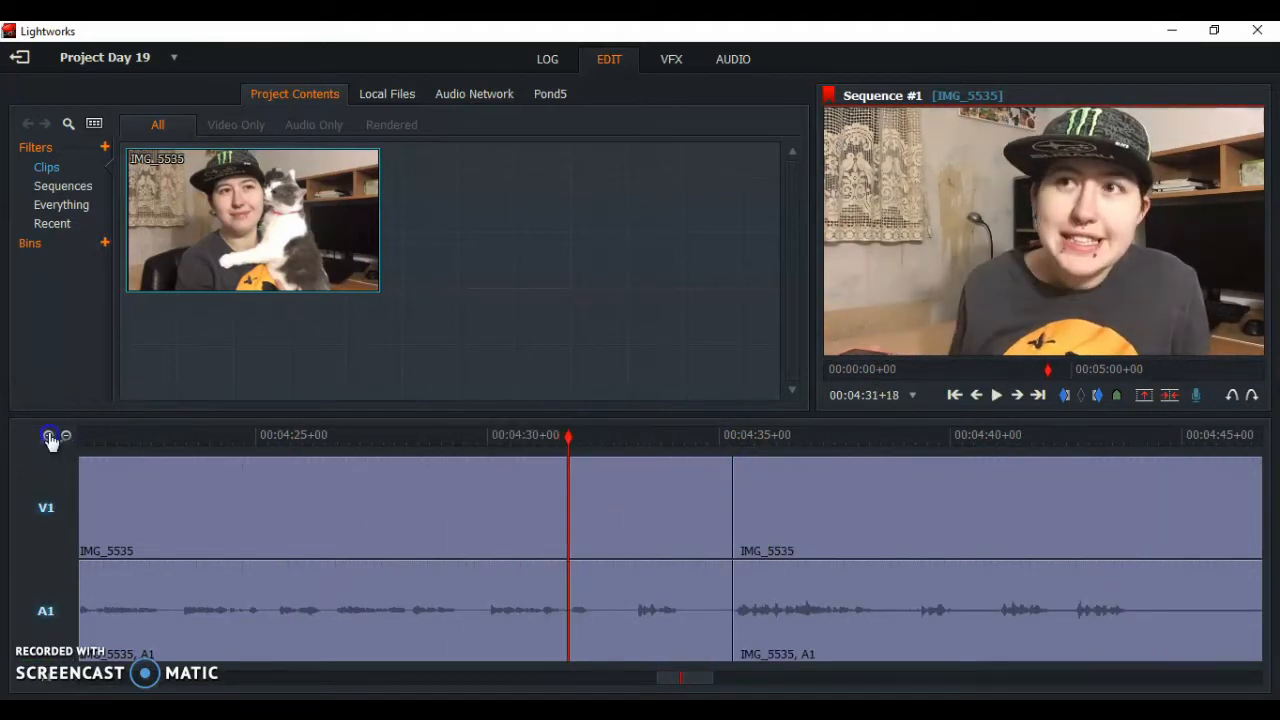
click(48, 436)
click(683, 440)
key(c)
Delete the segment between the cuts at about 00:04:32 and 00:04:35, and replay the sequence across the join
right_click(850, 530)
click(920, 362)
click(467, 442)
key(space)
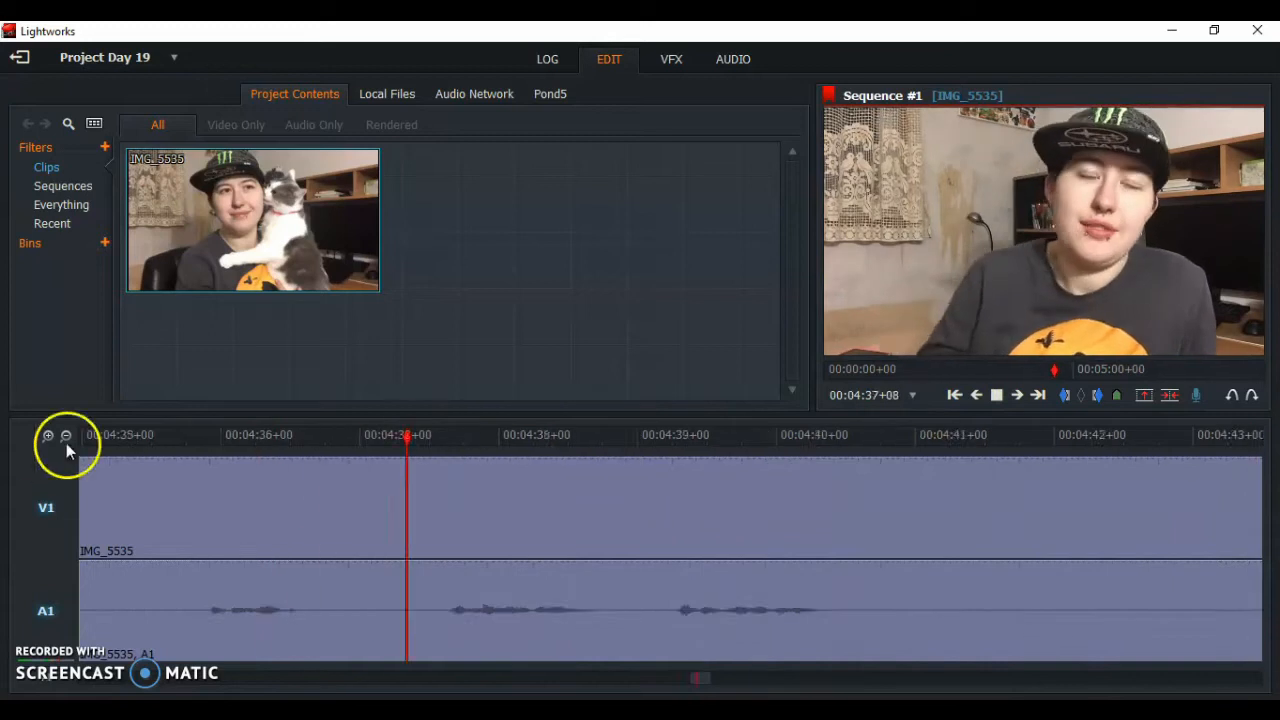
Play on from about 00:04:37, skipping ahead to about 00:06:30, to examine the footage for unwanted parts
click(66, 436)
click(438, 442)
key(space)
key(space)
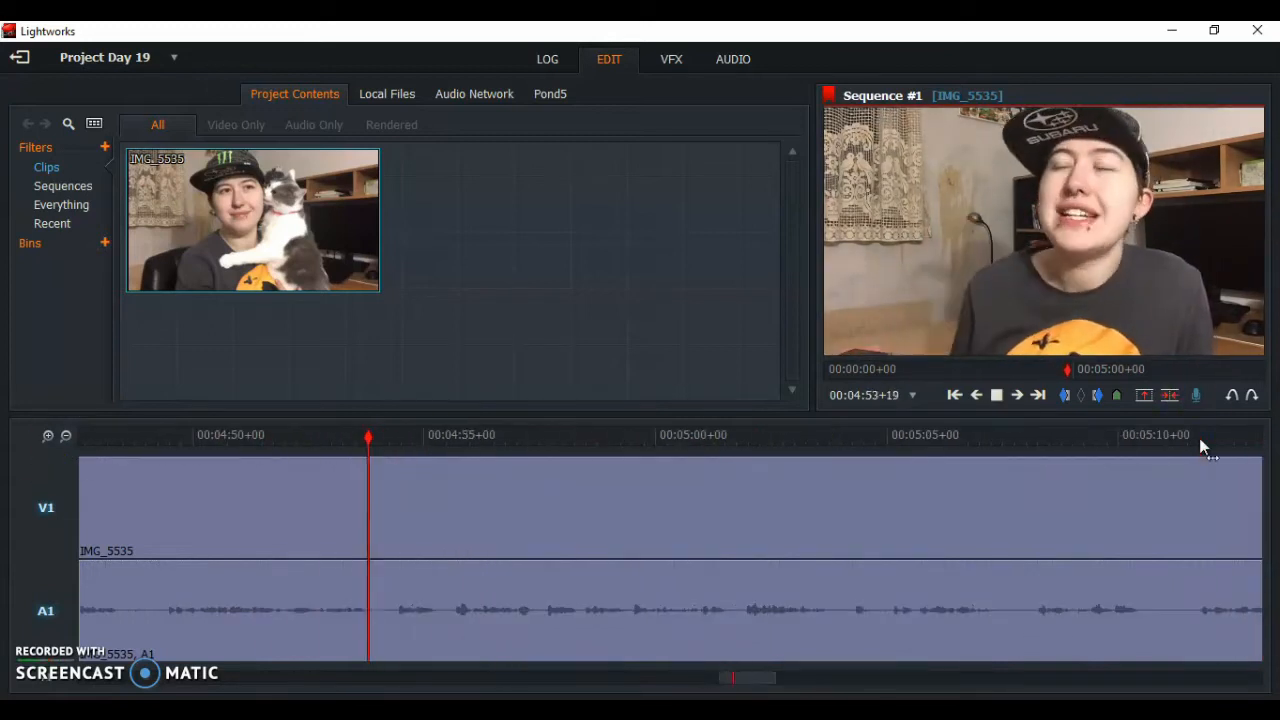
key(minus)
click(854, 440)
key(space)
click(1121, 441)
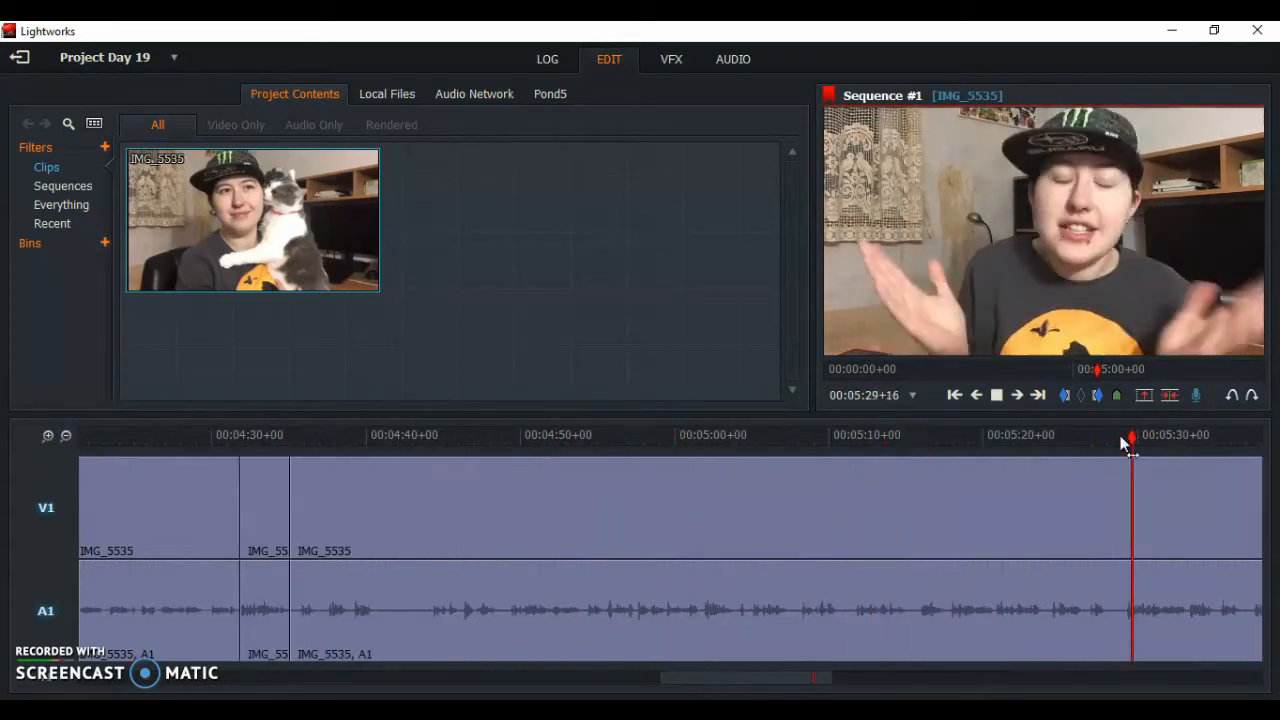
click(1034, 437)
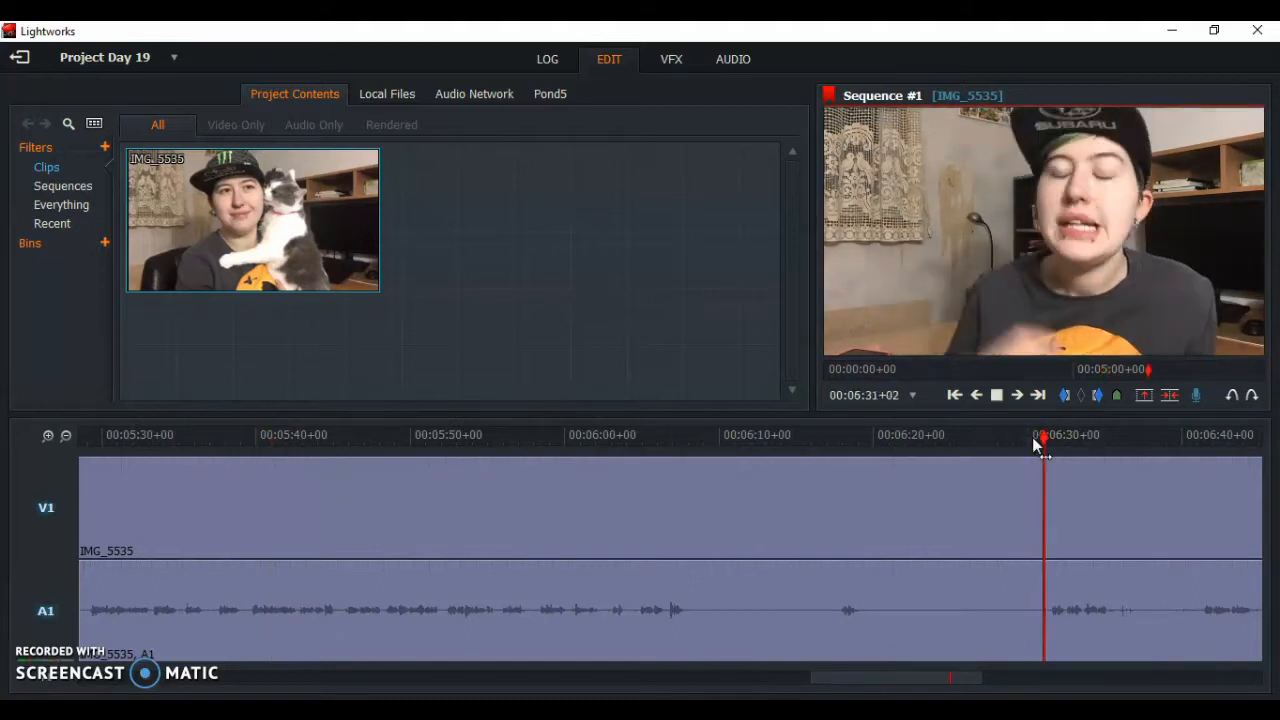
Split the clip at about 00:06:31, delete the long segment back to the 00:04:35 cut, and return to 00:04:34+08 before the join
key(space)
click(1042, 436)
key(c)
click(547, 434)
key(space)
right_click(550, 478)
click(637, 365)
click(1032, 436)
key(space)
click(1103, 441)
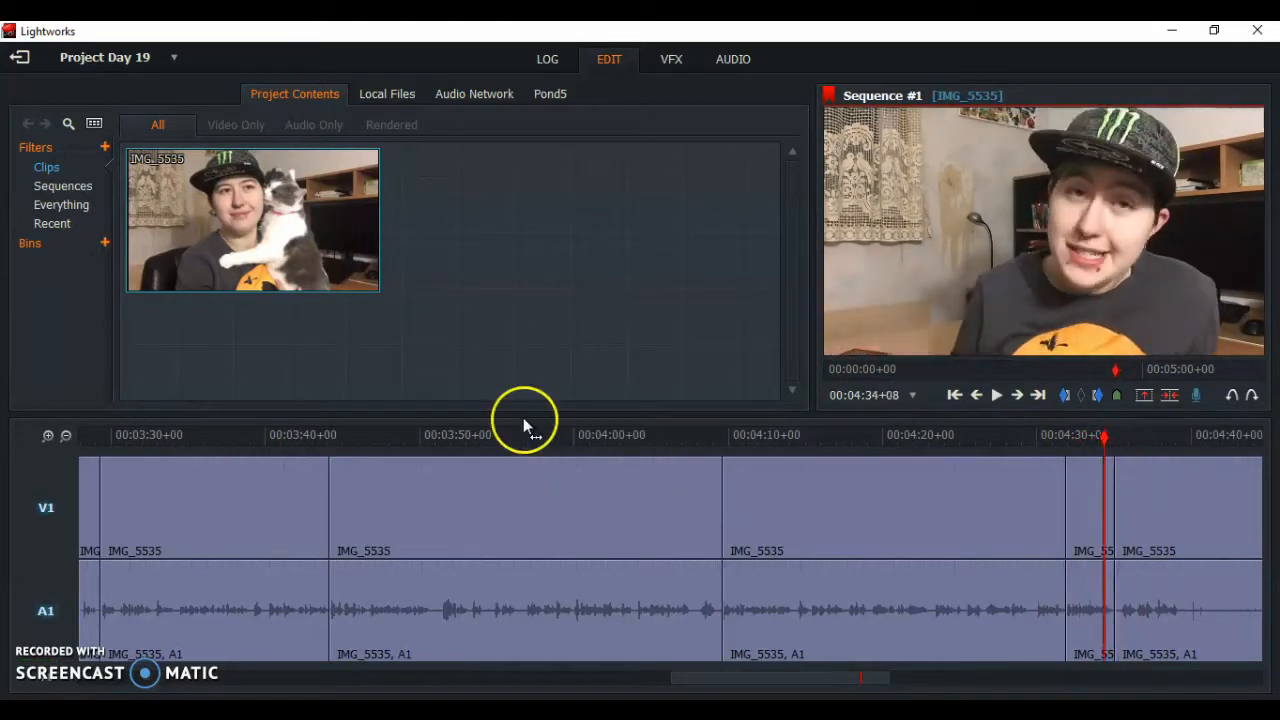
Split the clip just after 00:04:34+08, delete the short remainder before the cut at about 00:04:35, and replay the join
scroll(1110, 450, up, 5)
key(Right)
key(Right)
key(Right)
key(Right)
key(c)
right_click(862, 478)
click(928, 368)
scroll(900, 450, down, 5)
click(575, 436)
key(space)
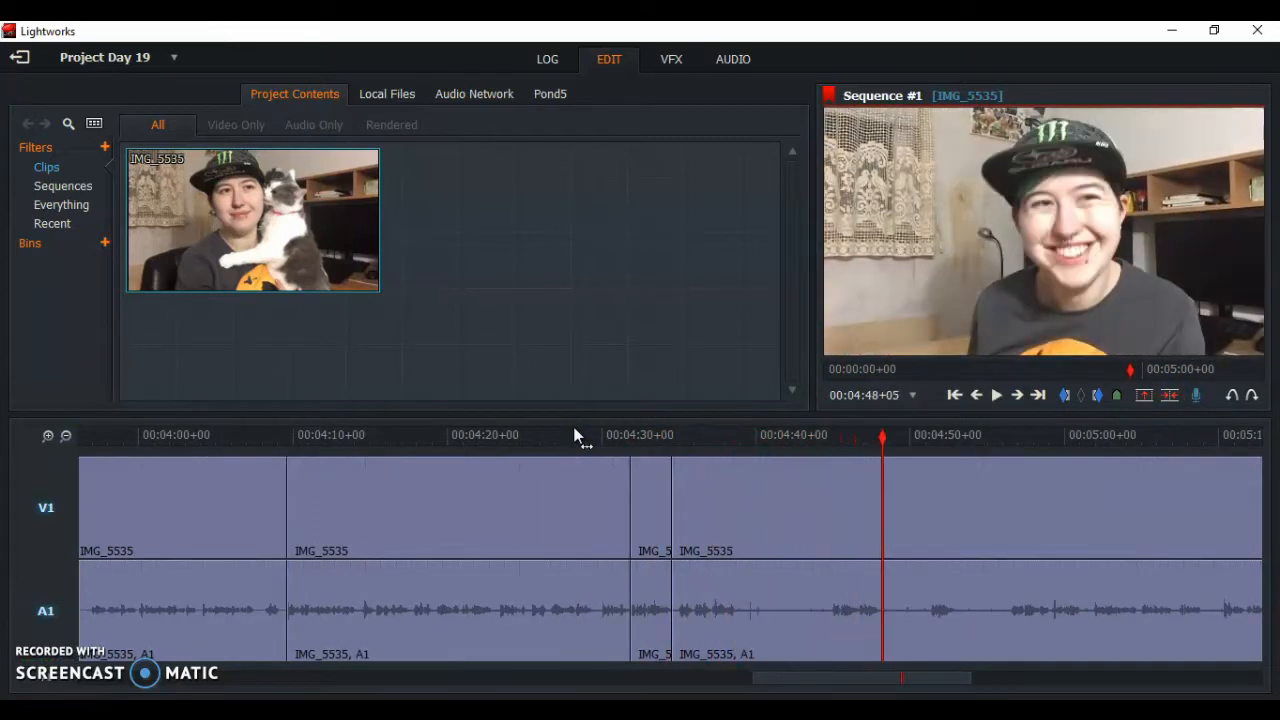
Split the clip at about 00:04:48+05, delete the long unwanted stretch that follows, and replay across the join
click(1170, 396)
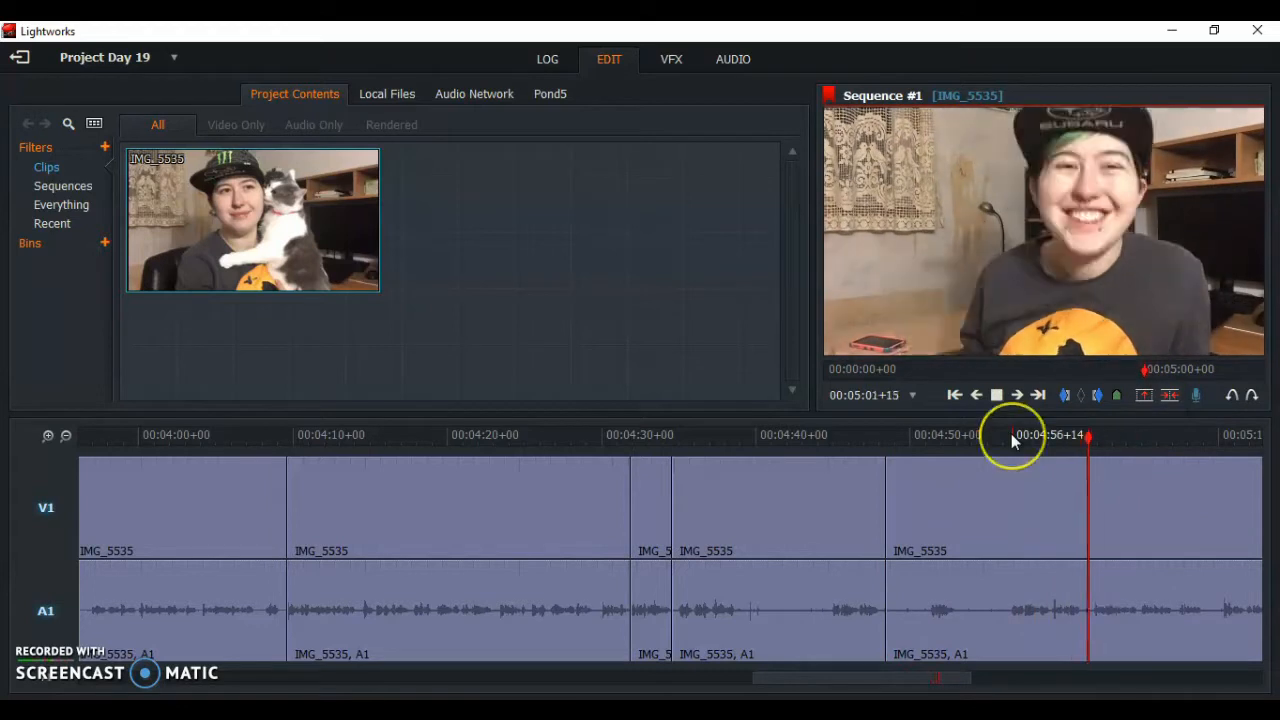
scroll(1011, 440, down, 2)
click(829, 438)
drag(829, 446, 1045, 446)
scroll(718, 472, up, 2)
right_click(500, 526)
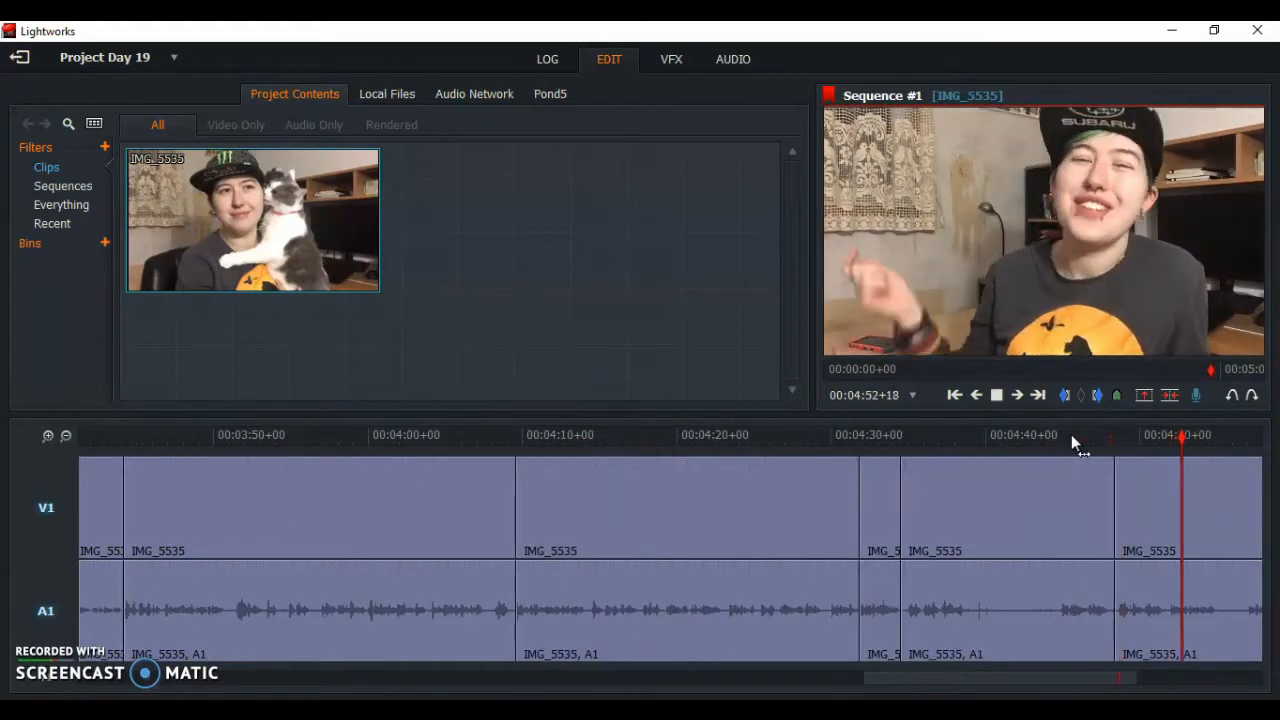
Split the clip at about 00:04:55, where the speech stops, and place the playhead at 00:04:57+01, where it resumes
scroll(1071, 438, up, 2)
drag(506, 441, 486, 443)
key(c)
click(586, 443)
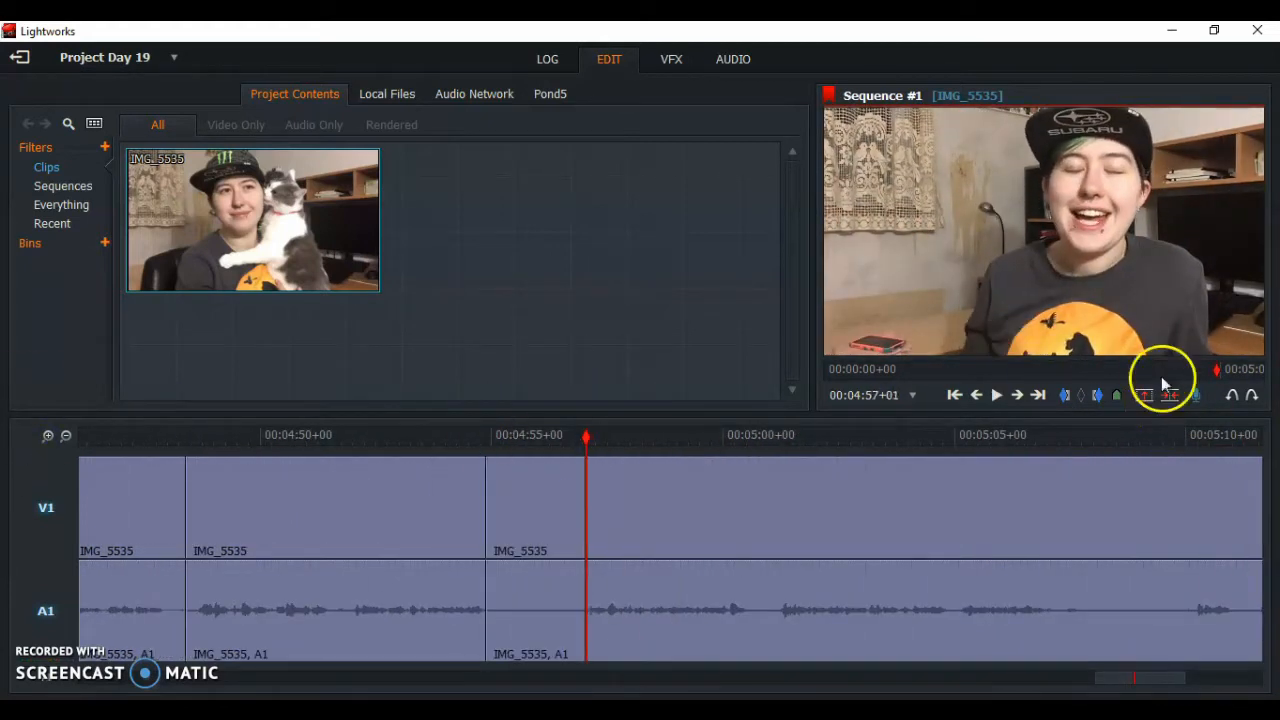
Delete the silent segment between about 00:04:55 and 00:04:57+01, and replay the sequence up to the next pause
right_click(534, 510)
click(580, 520)
click(434, 443)
key(space)
key(space)
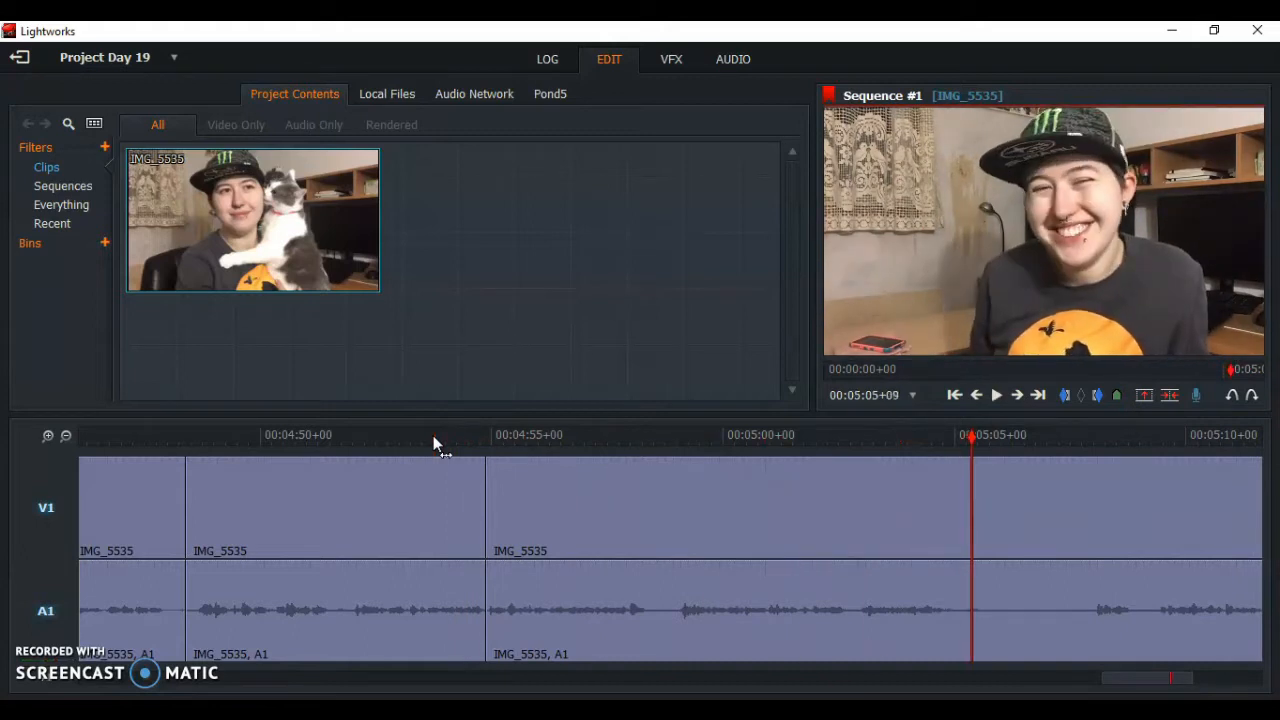
Split the clip at about 00:05:05 and 00:05:09, at both ends of the next unwanted stretch
key(c)
key(space)
click(1156, 438)
key(c)
Delete the segment between the cuts at about 00:05:05 and 00:05:09, and replay the sequence across the join
right_click(1070, 524)
click(1116, 534)
click(917, 438)
key(space)
click(1123, 436)
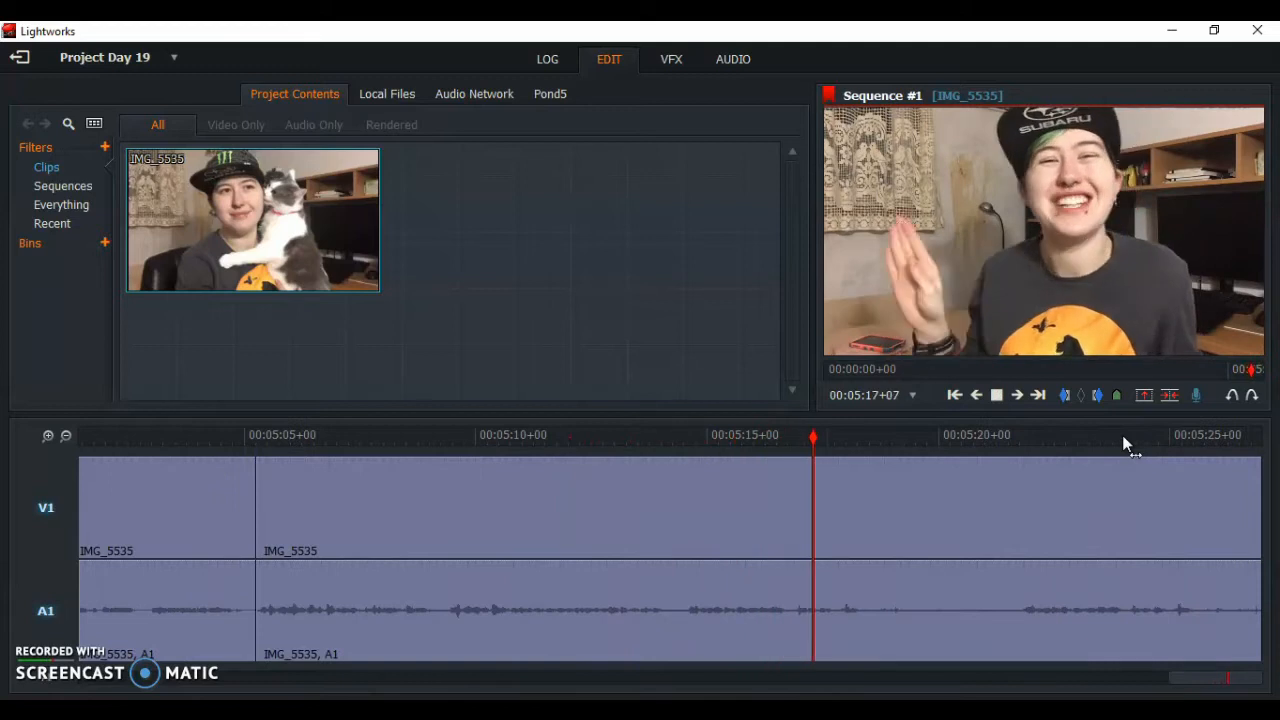
Split the clip at about 00:05:14 and 00:05:22, at both ends of the next unwanted stretch
key(space)
key(space)
drag(686, 437, 669, 437)
key(c)
click(1021, 437)
key(c)
Delete the segment between the cuts at about 00:05:14 and 00:05:22, and replay the rest of the sequence
right_click(808, 510)
click(866, 367)
key(space)
click(1129, 444)
key(space)
Stop the playback near the end of the footage, step back to 00:05:18+22, and split the clip there
key(space)
key(Left)
key(Left)
key(Left)
key(Left)
key(Left)
key(Left)
click(66, 437)
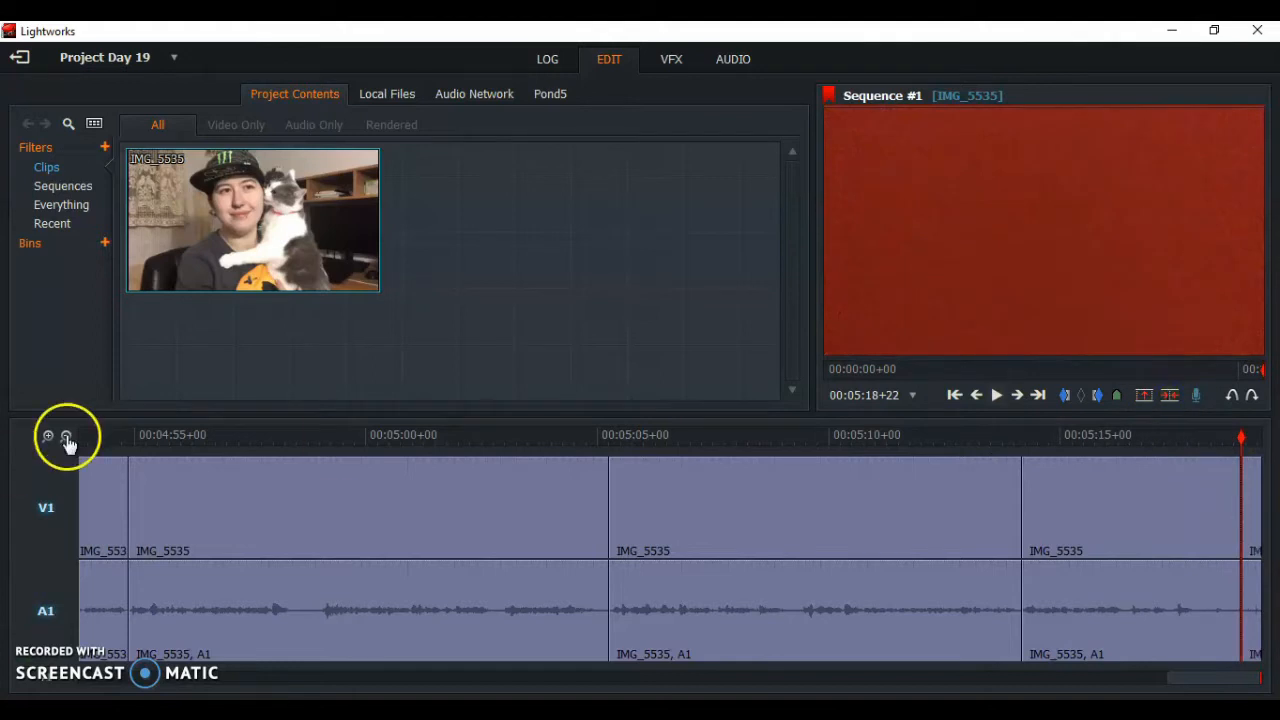
click(45, 445)
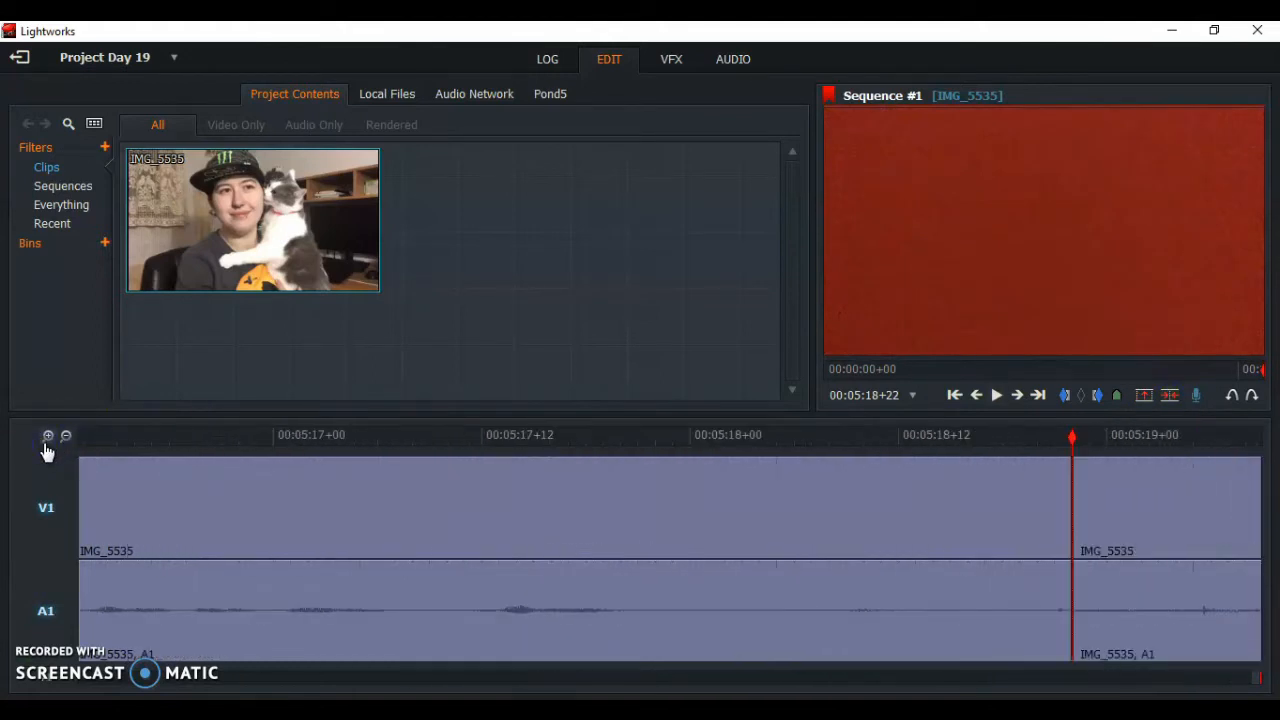
Change the speed of the segment after the 00:05:18+22 cut to 2 with the Resize method
right_click(1121, 508)
click(1186, 484)
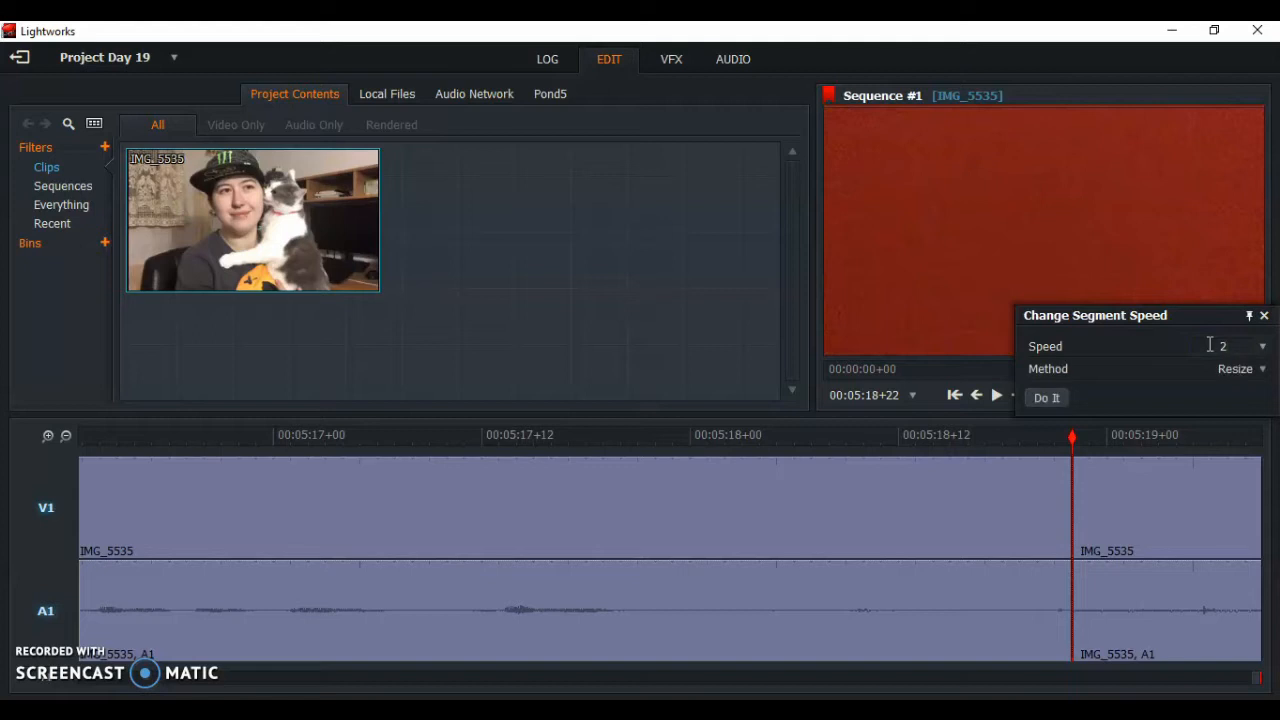
click(1046, 398)
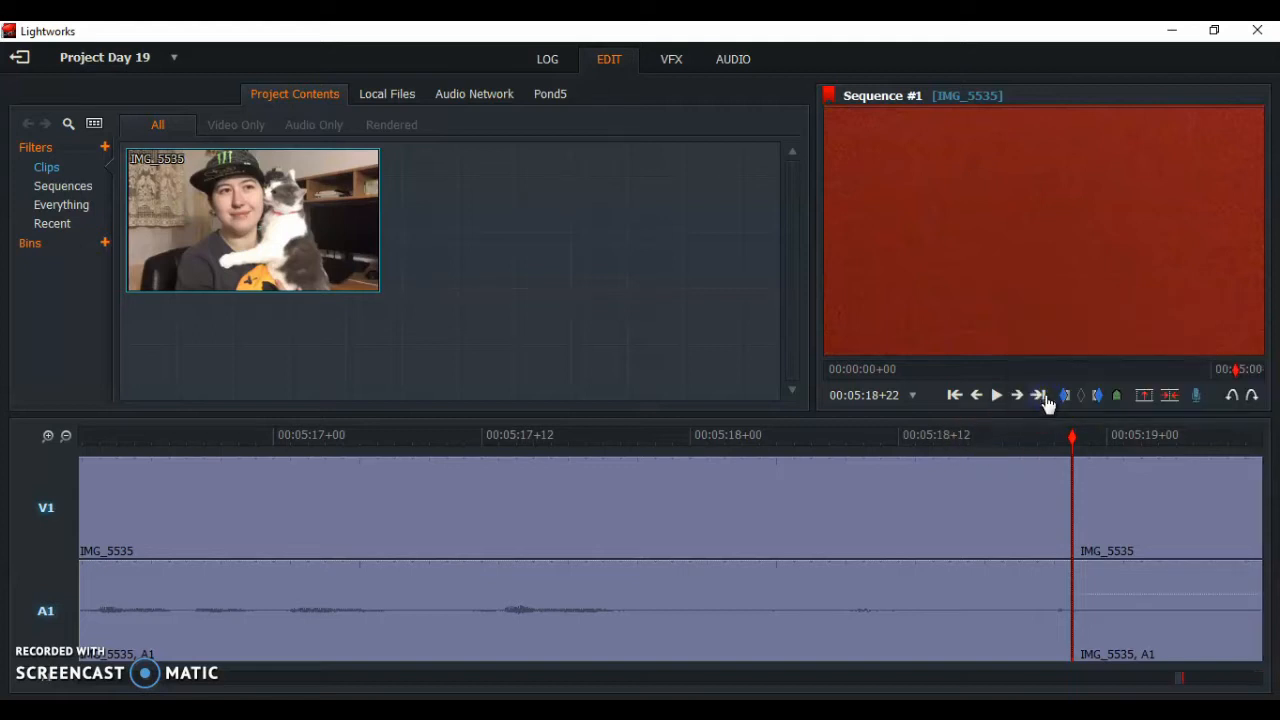
Remove the leftover footage segment after the cut at 00:05:18+22
click(67, 436)
right_click(921, 543)
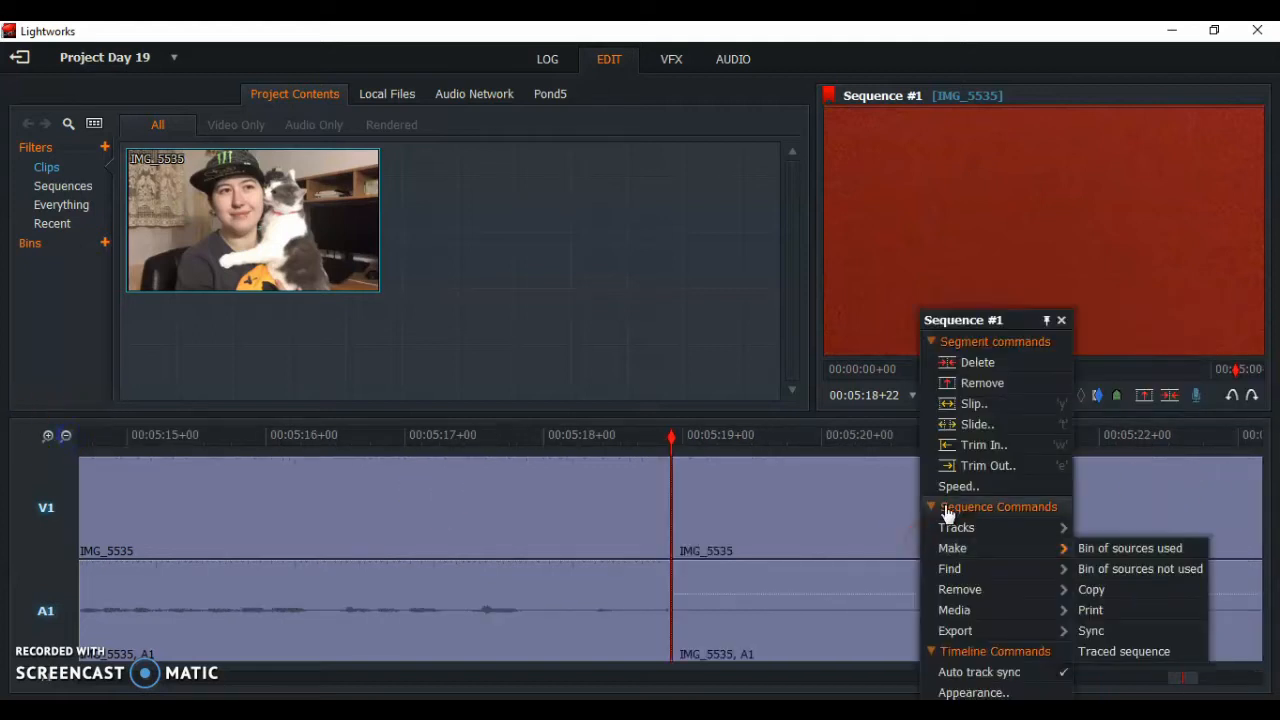
click(982, 383)
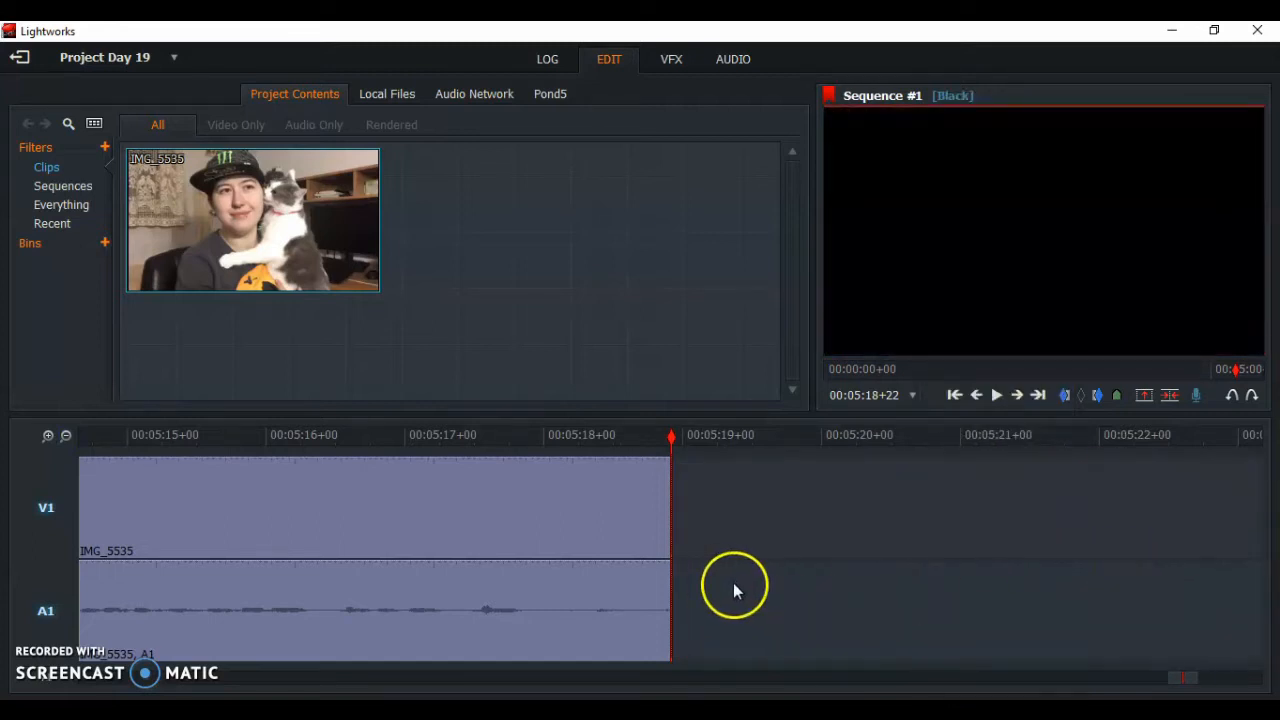
Add a Titles effect from the Favourites category to the blank area starting at 00:05:18+22
click(672, 60)
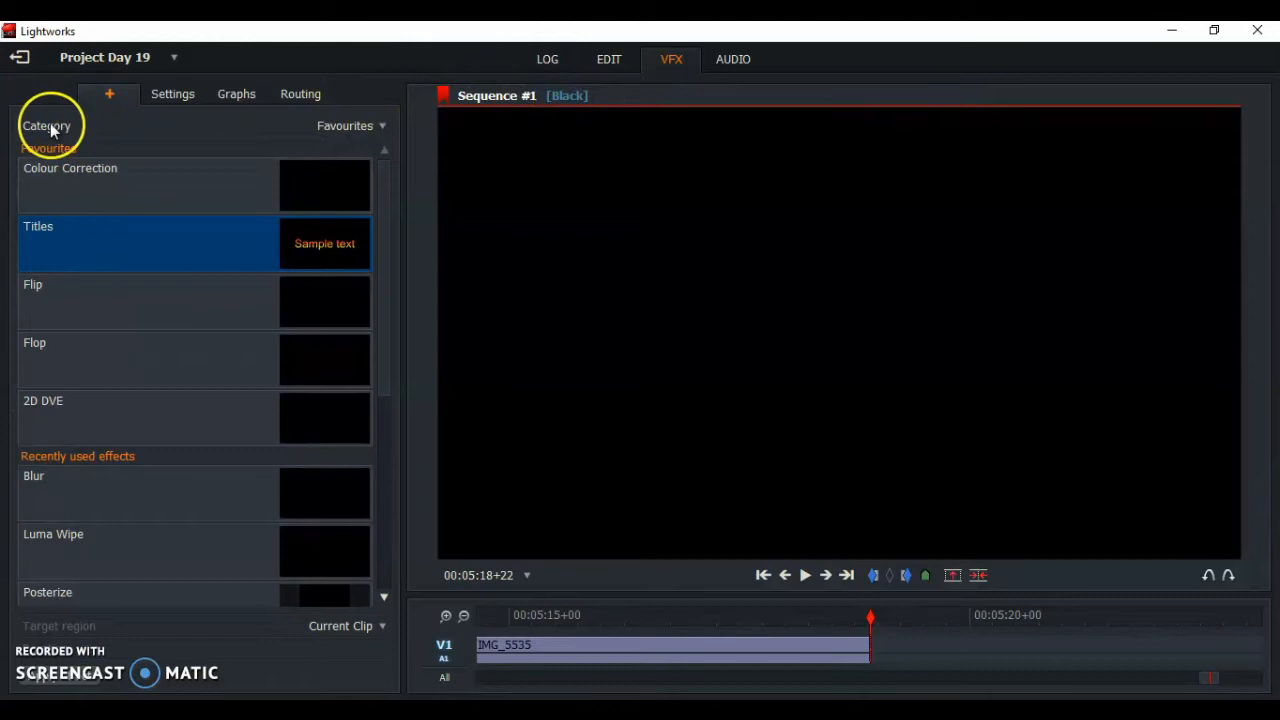
click(345, 125)
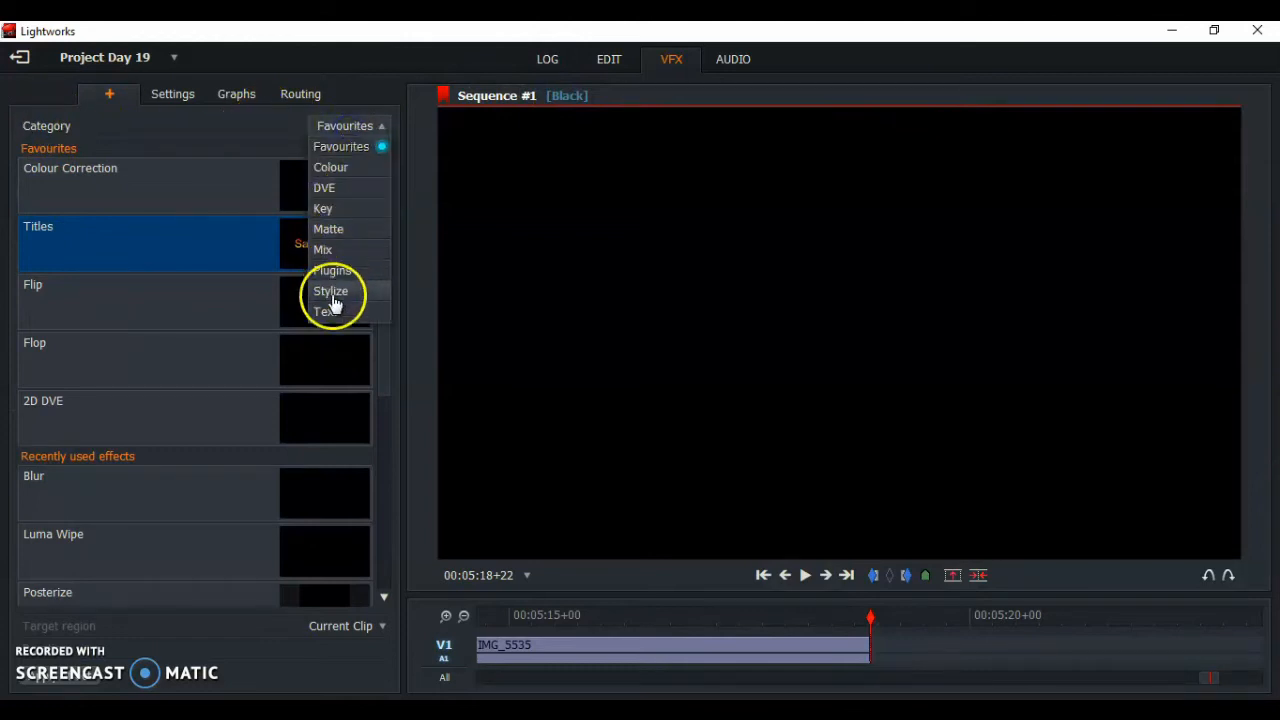
click(370, 146)
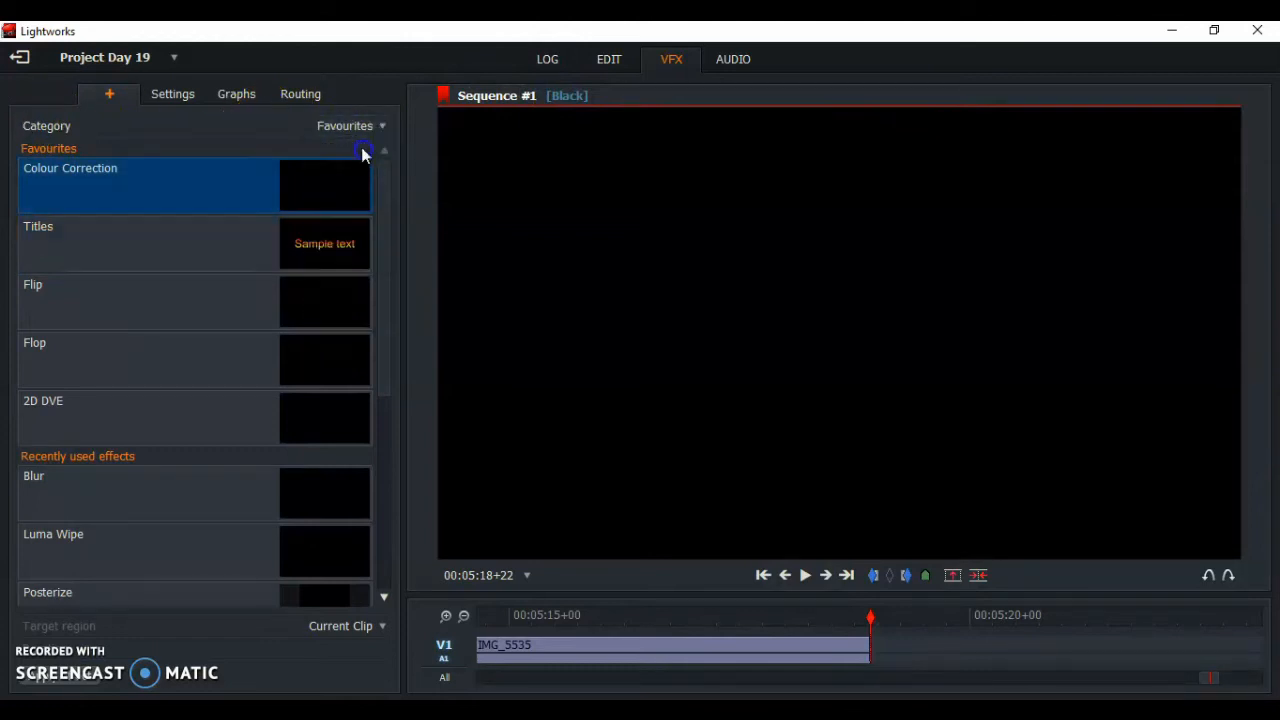
double_click(125, 255)
click(220, 214)
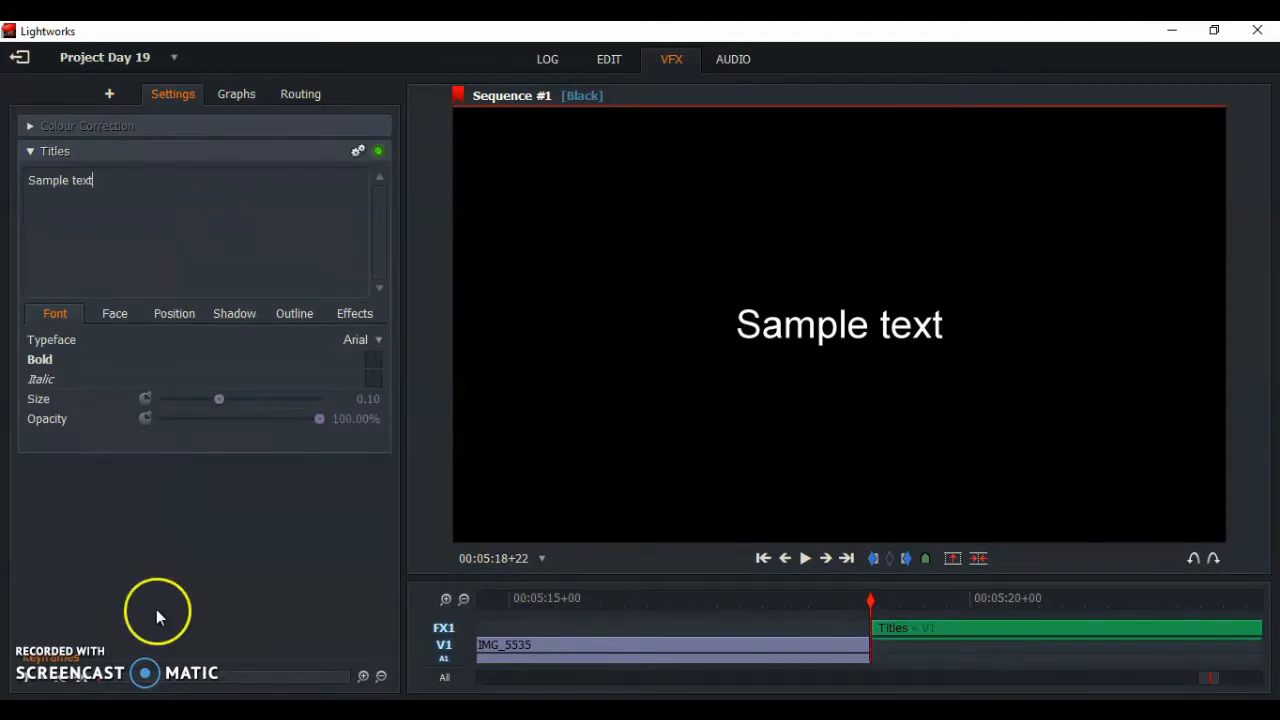
Replace the title's sample text with the two-line Day 9 caption copied from the YouTube Notepad file, and change its first line to "Day 19"
key(alt+Tab)
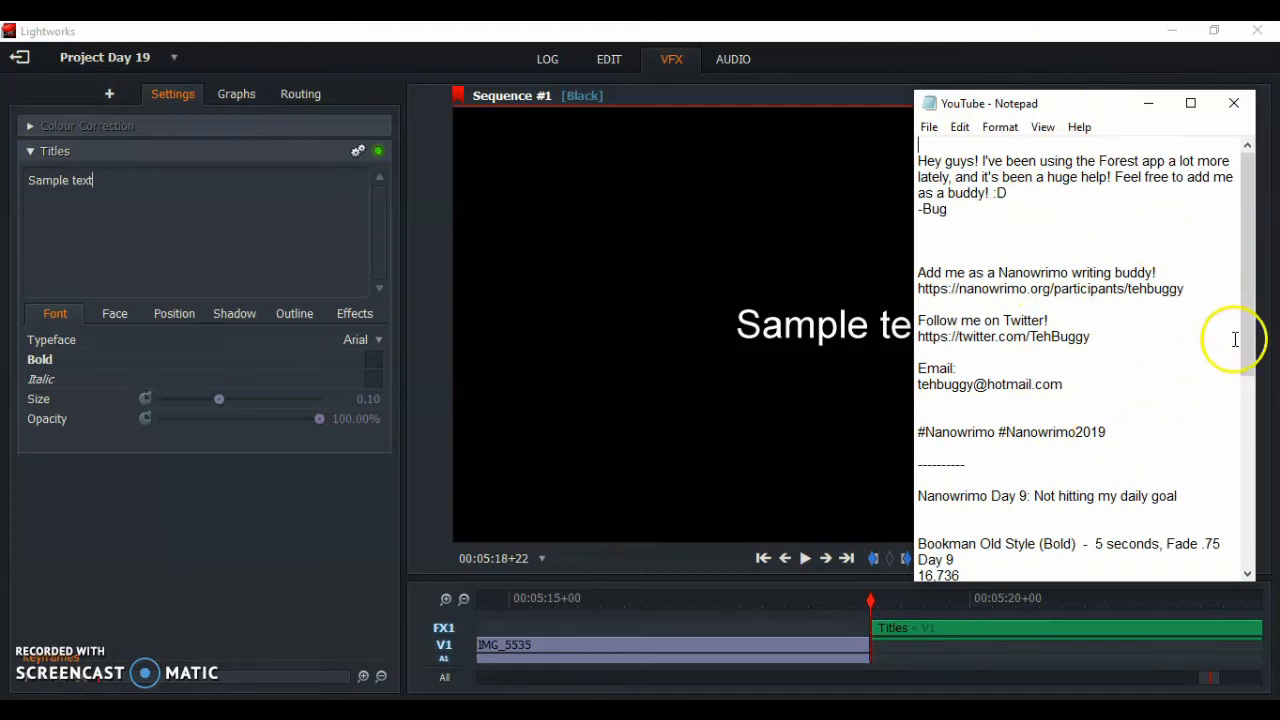
drag(1250, 344, 1248, 408)
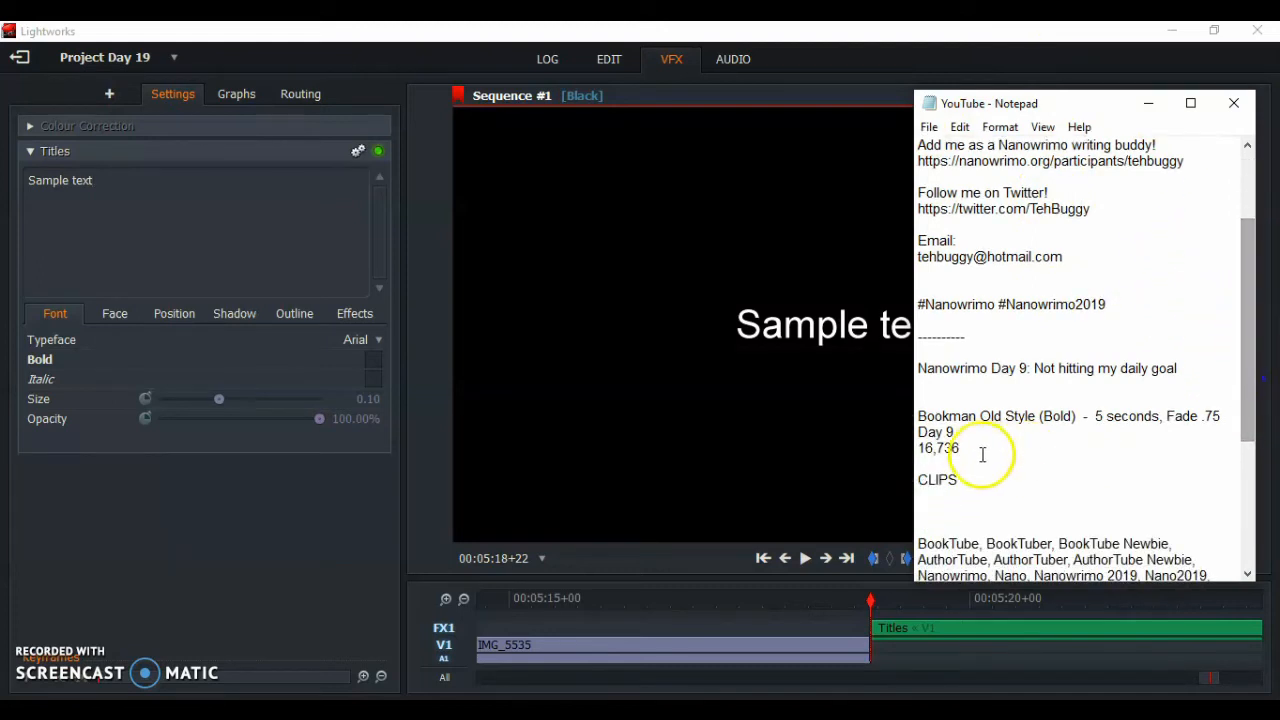
drag(966, 448, 906, 436)
key(ctrl+c)
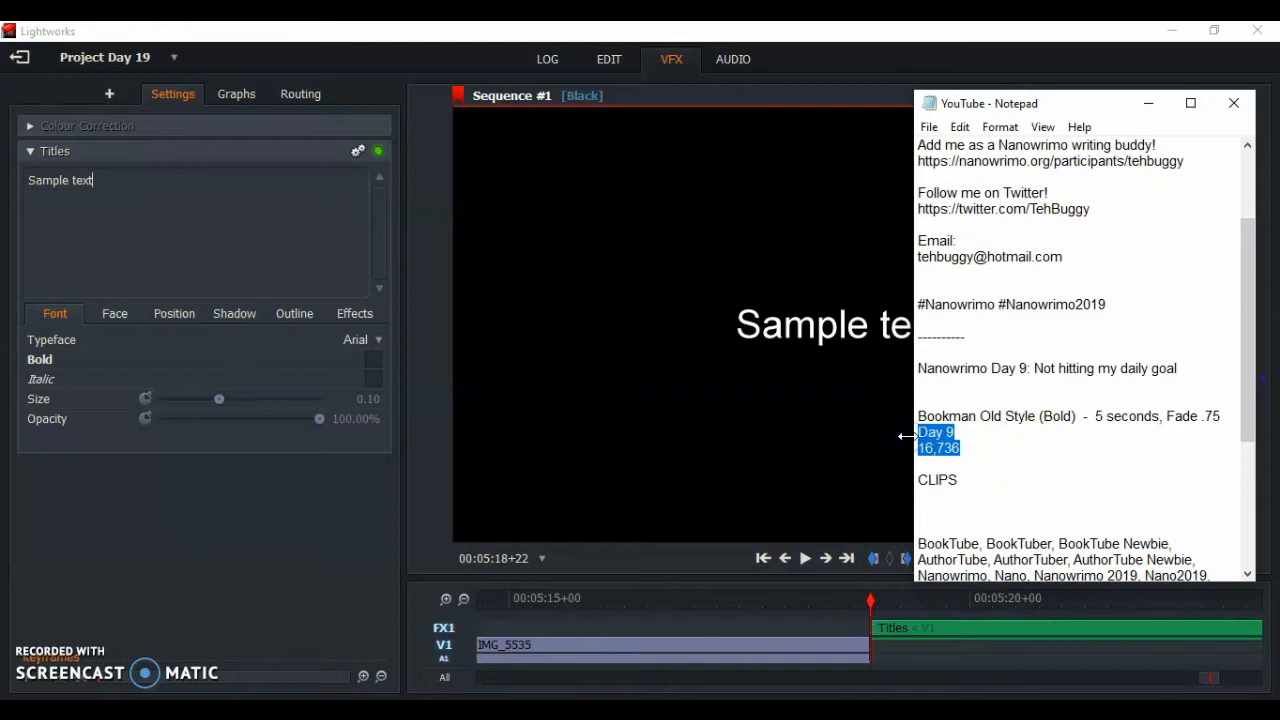
triple_click(177, 176)
key(ctrl+v)
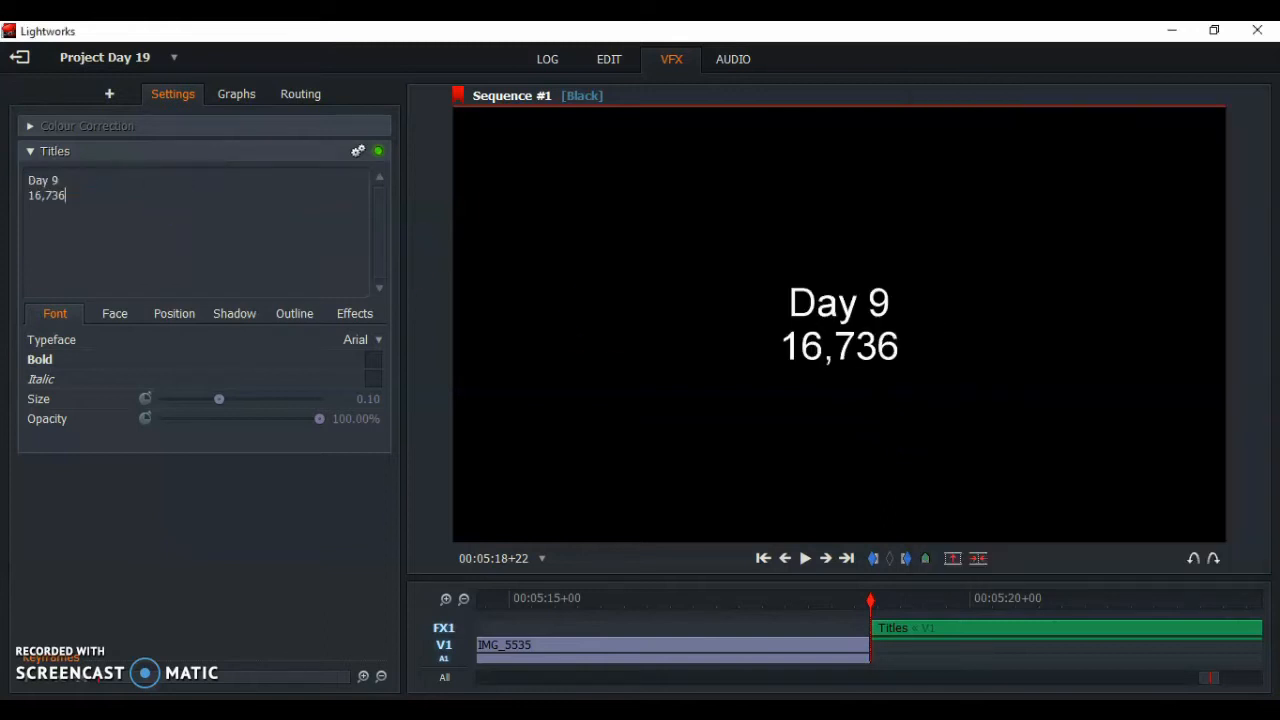
click(53, 180)
text(1)
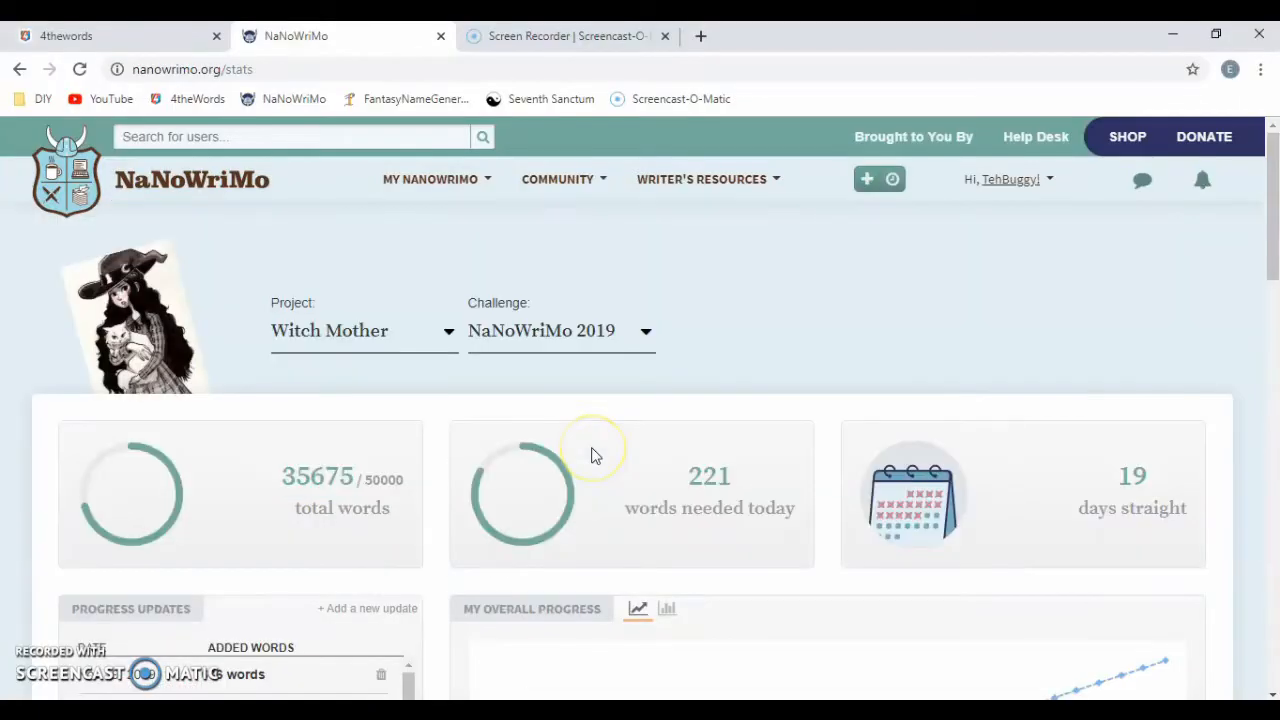
Copy the total word count from the NaNoWriMo stats page and make it the title's second line, written as 35,675
double_click(349, 479)
right_click(352, 483)
click(377, 500)
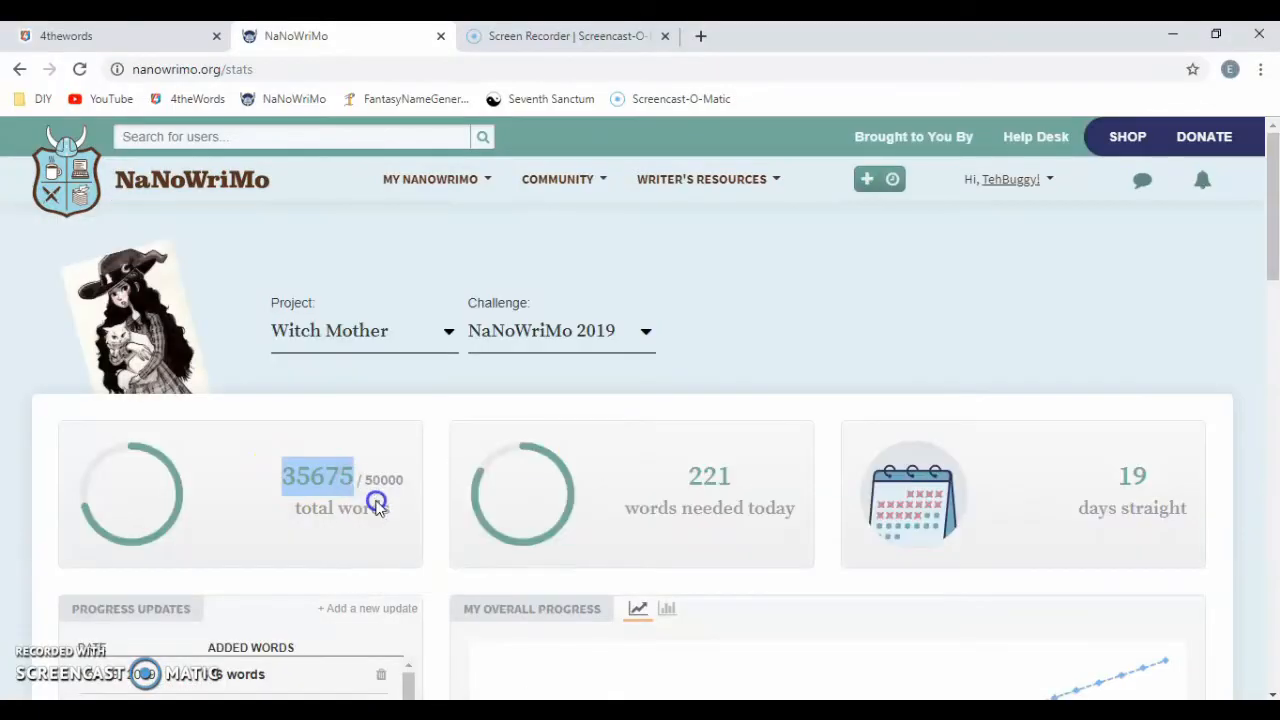
key(alt+Tab)
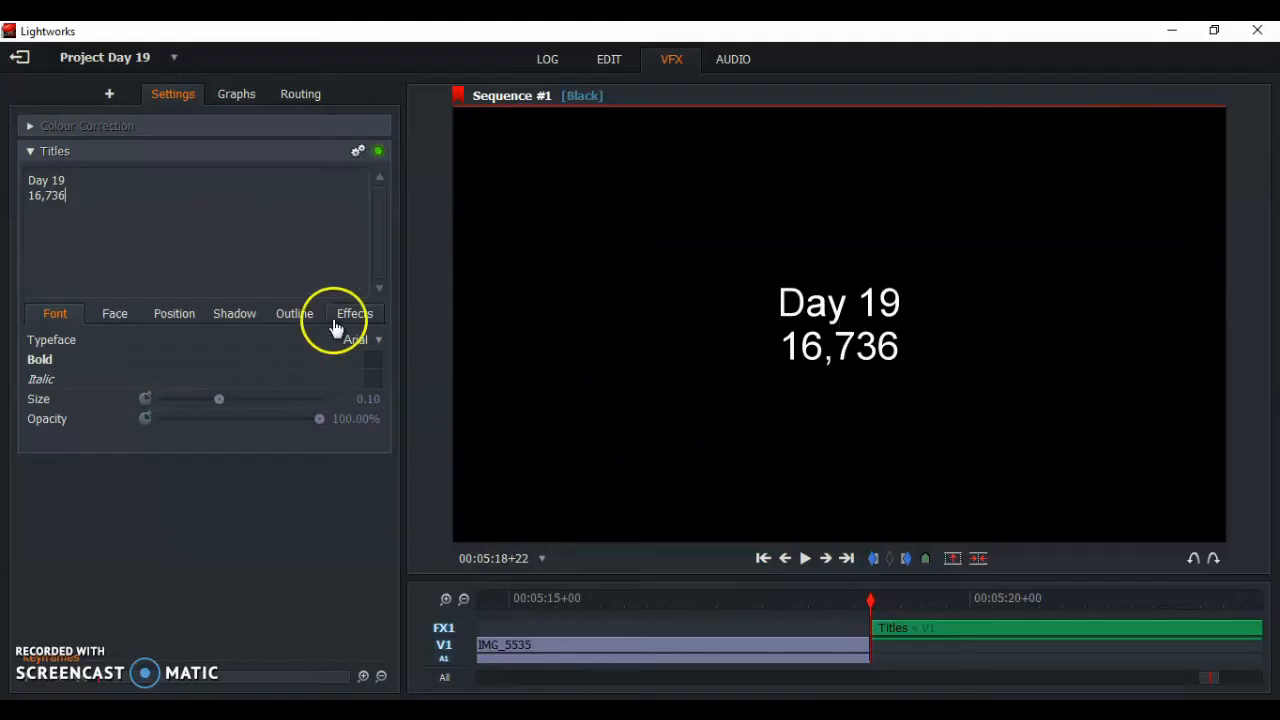
key(shift+Home)
key(ctrl+v)
click(50, 197)
click(207, 251)
text(,)
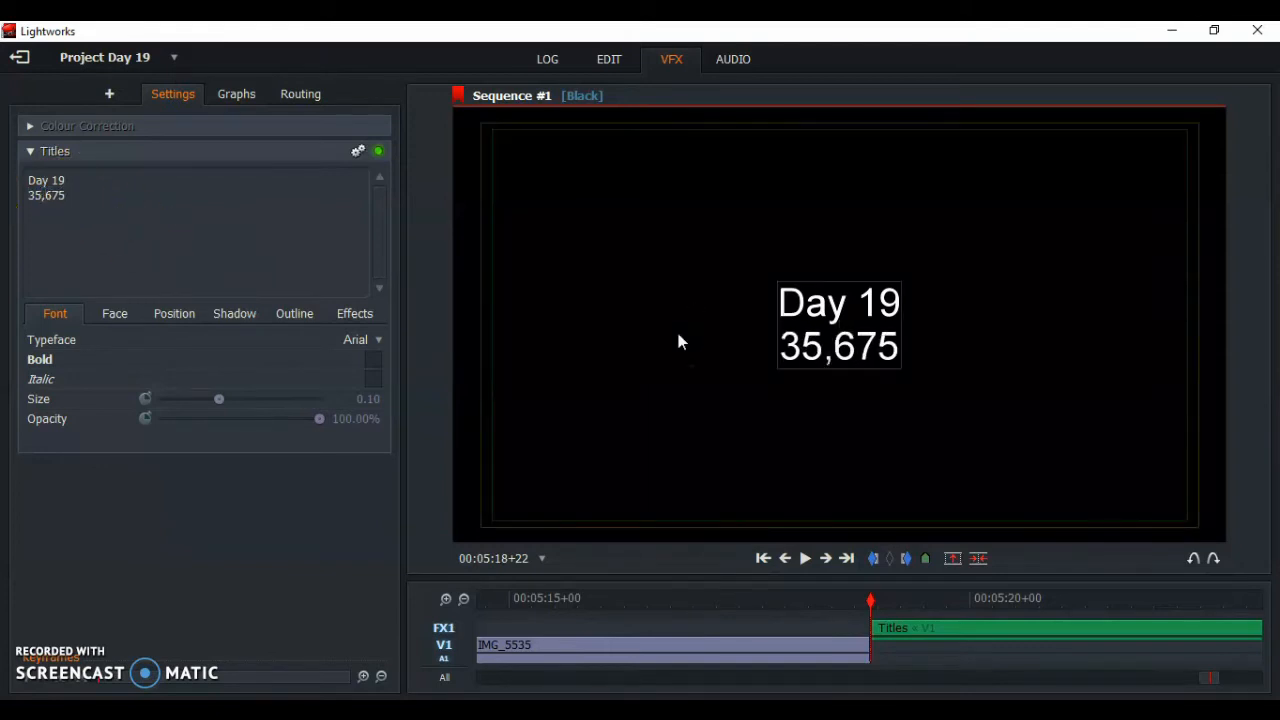
Check the title font in the Notepad notes and set the title to Bookman Old Style in bold
key(alt+Tab)
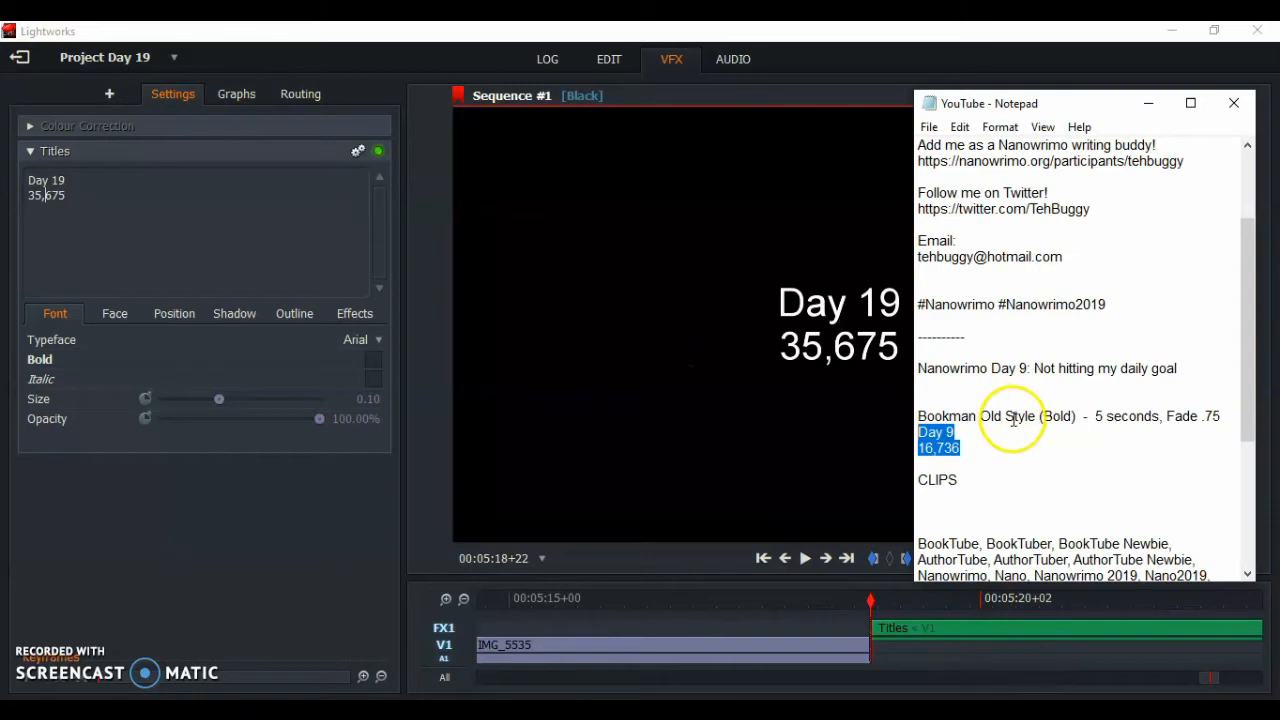
click(1012, 414)
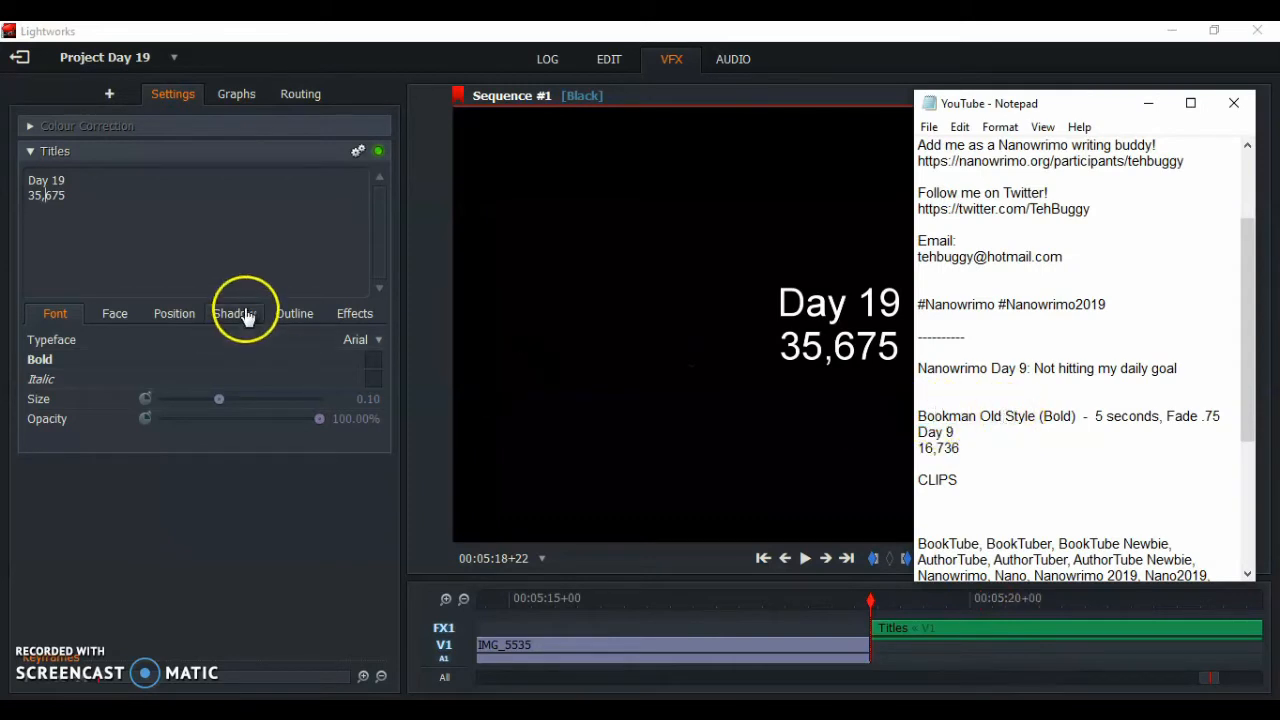
click(588, 298)
click(378, 340)
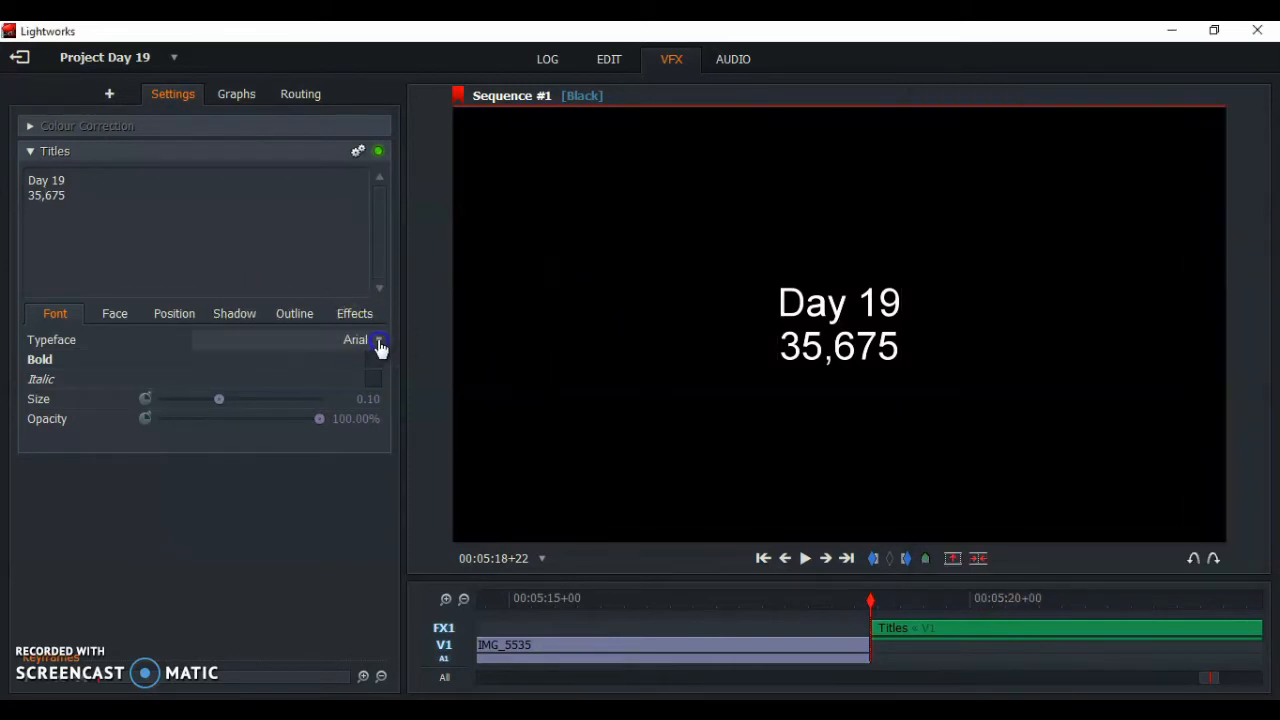
drag(386, 238, 395, 318)
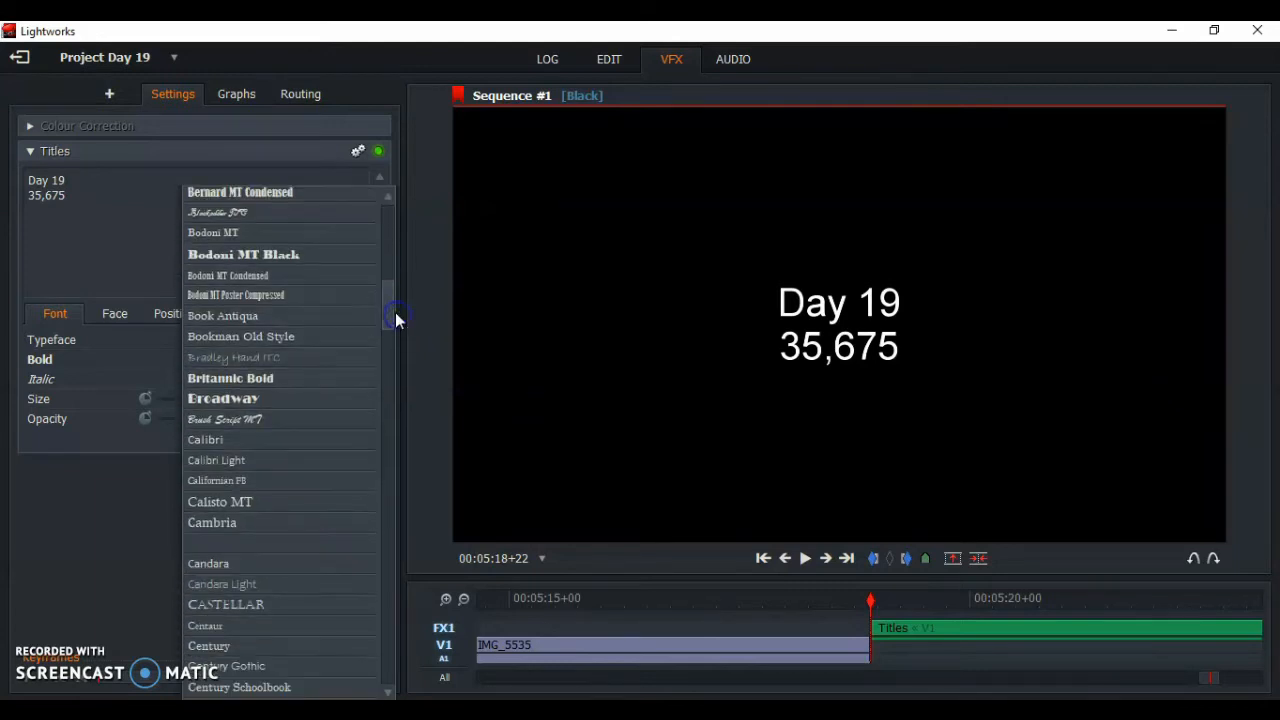
click(265, 338)
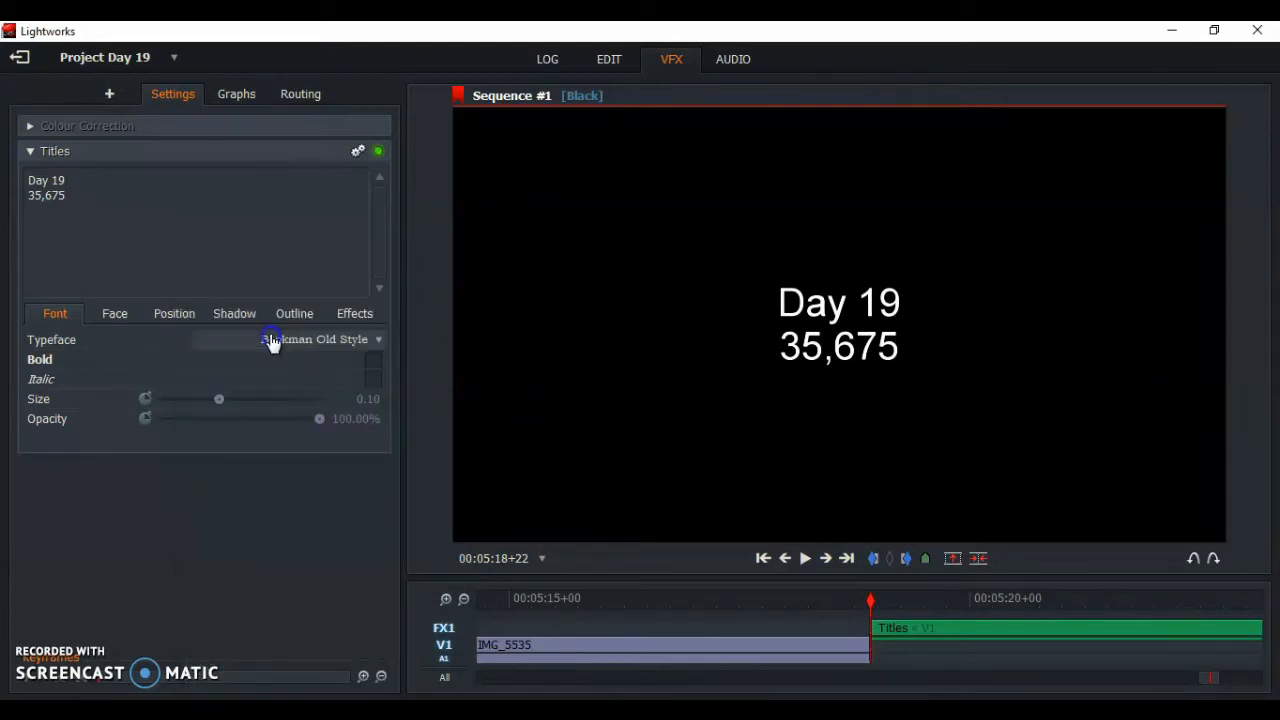
click(374, 362)
Give the title a Fade effect at its start with a length of 1 second
click(345, 318)
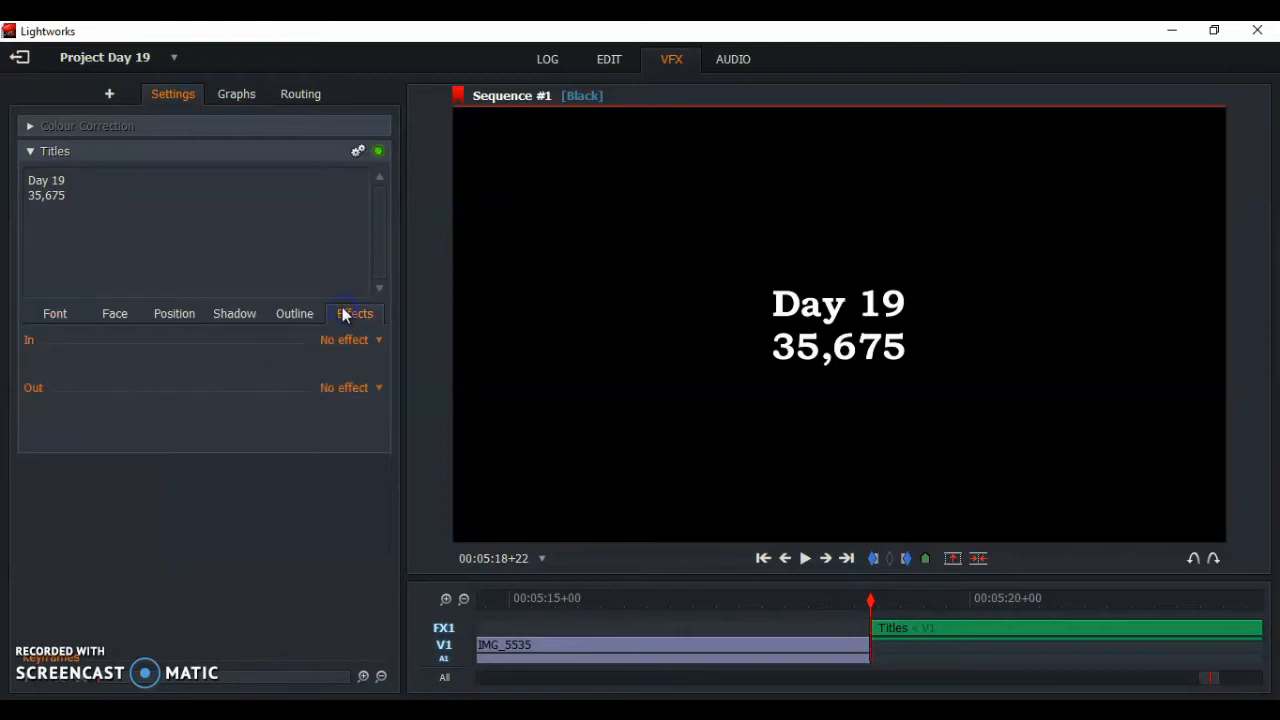
click(372, 341)
click(366, 384)
click(376, 362)
click(367, 444)
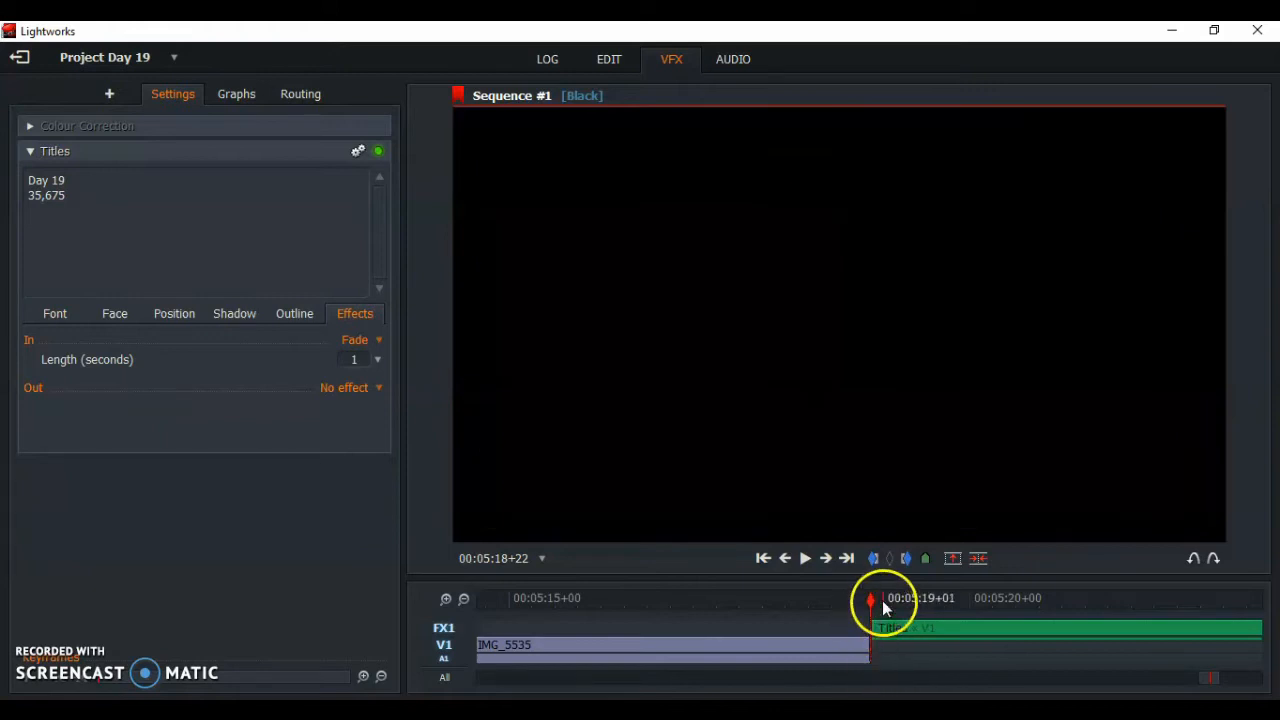
Return to the editing workspace and play the sequence from 00:05:18+01 across the join into the title
click(610, 62)
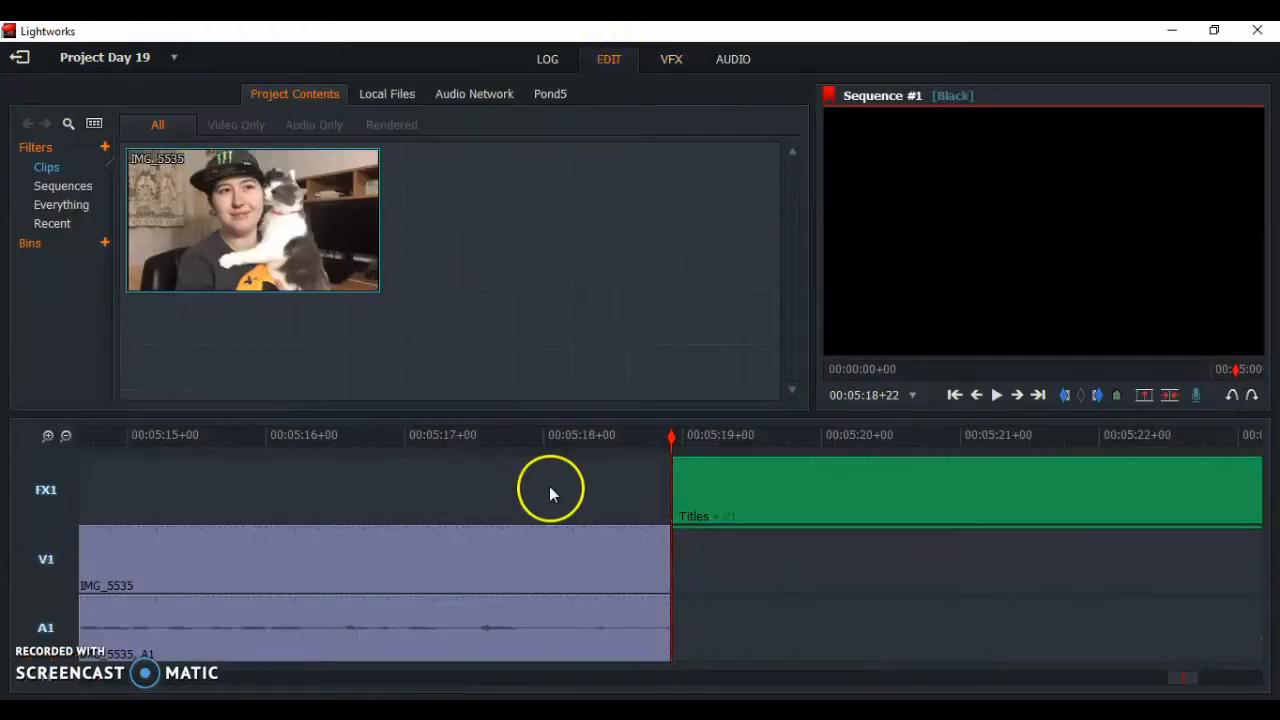
click(551, 436)
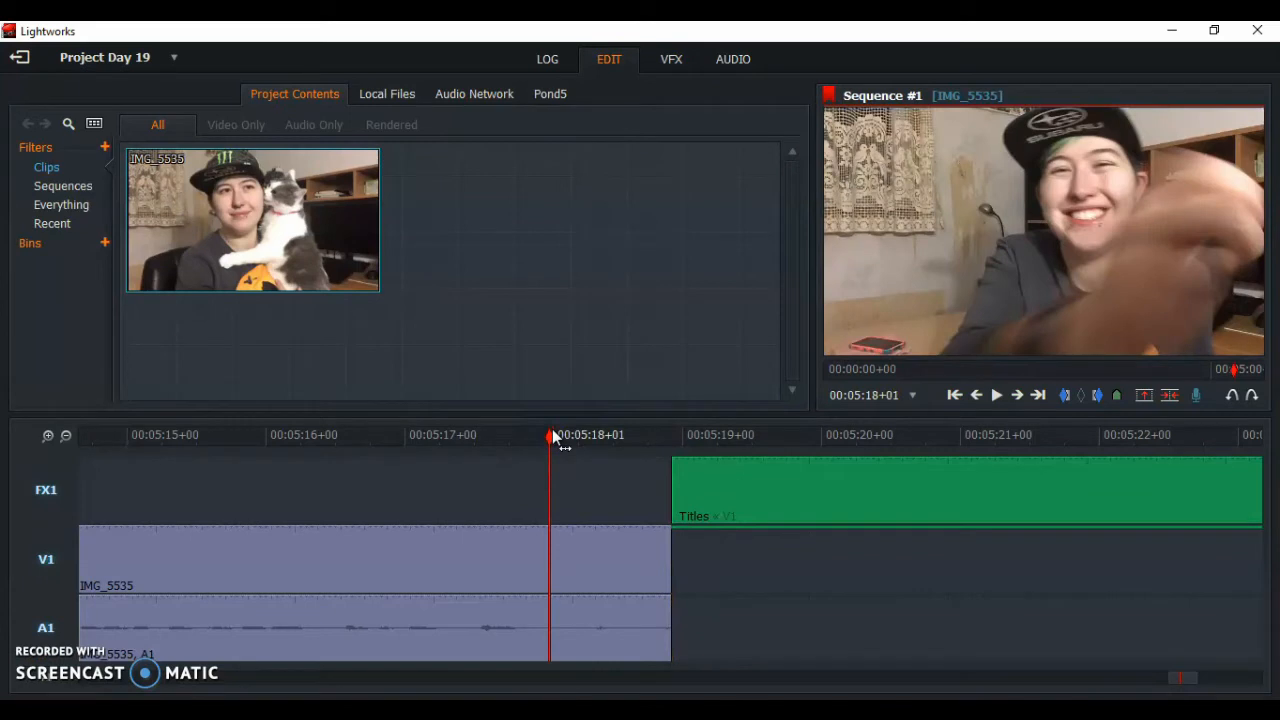
key(space)
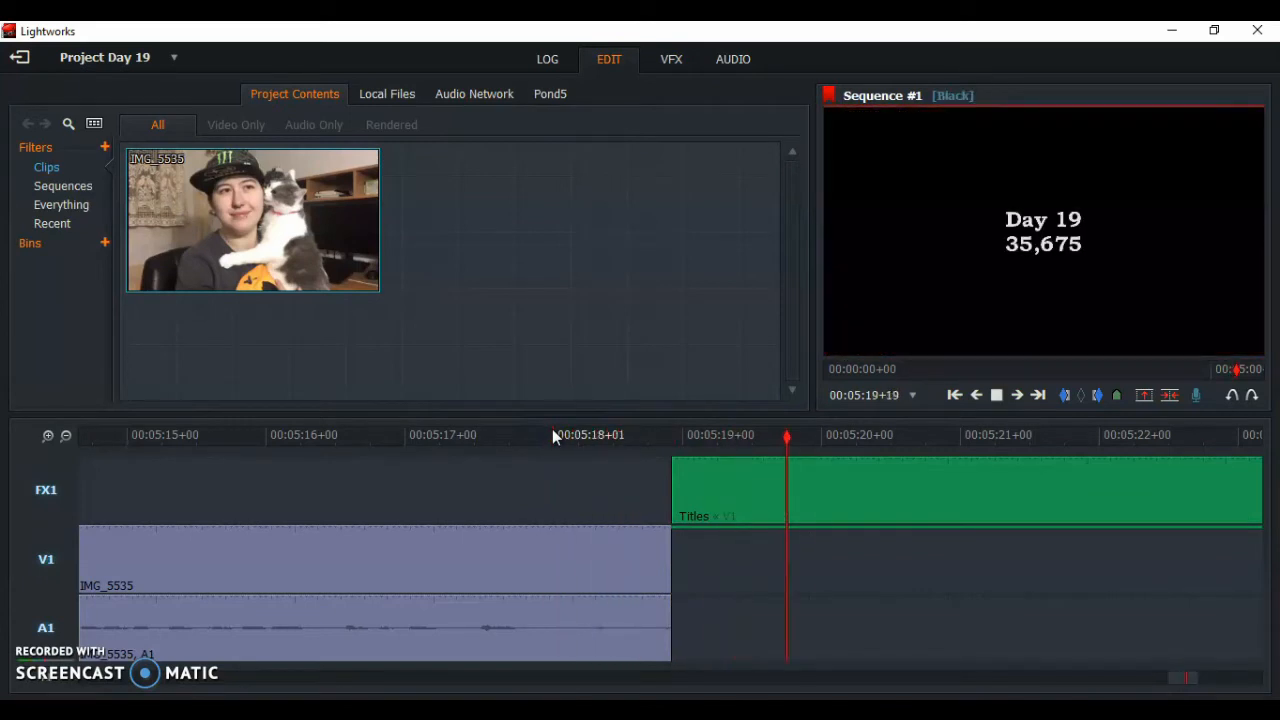
click(557, 434)
Find the point about five seconds past the title's start and split the title at 00:05:24+00
click(671, 434)
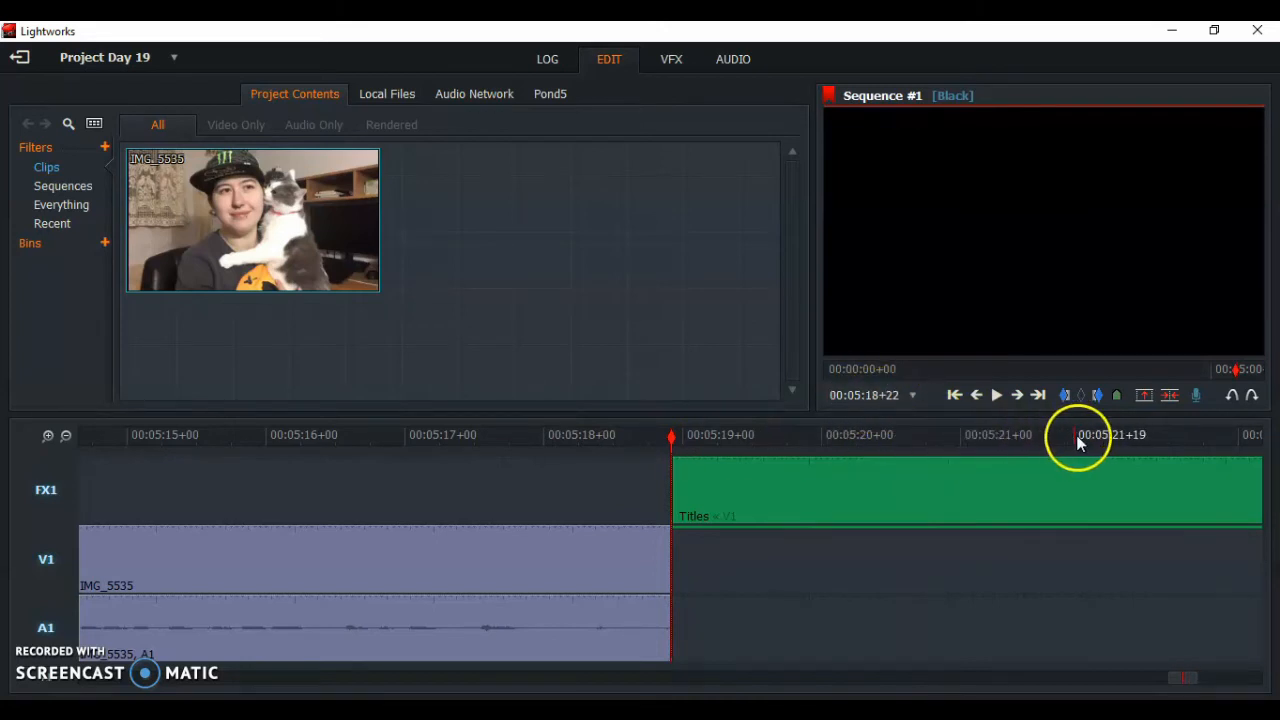
click(1240, 435)
key(space)
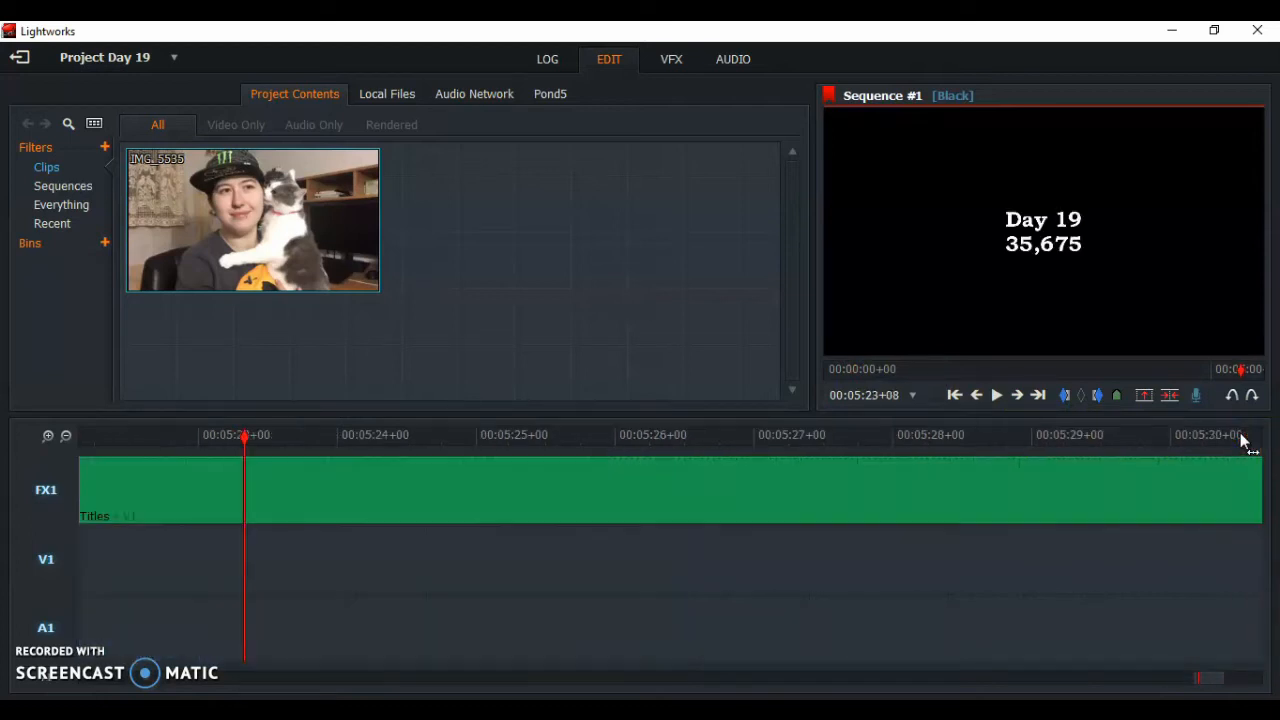
key(Right)
key(Right)
key(Right)
key(Right)
key(Right)
key(Right)
key(Right)
key(Right)
key(Right)
key(Right)
key(Left)
key(Left)
key(Left)
click(1170, 395)
click(656, 460)
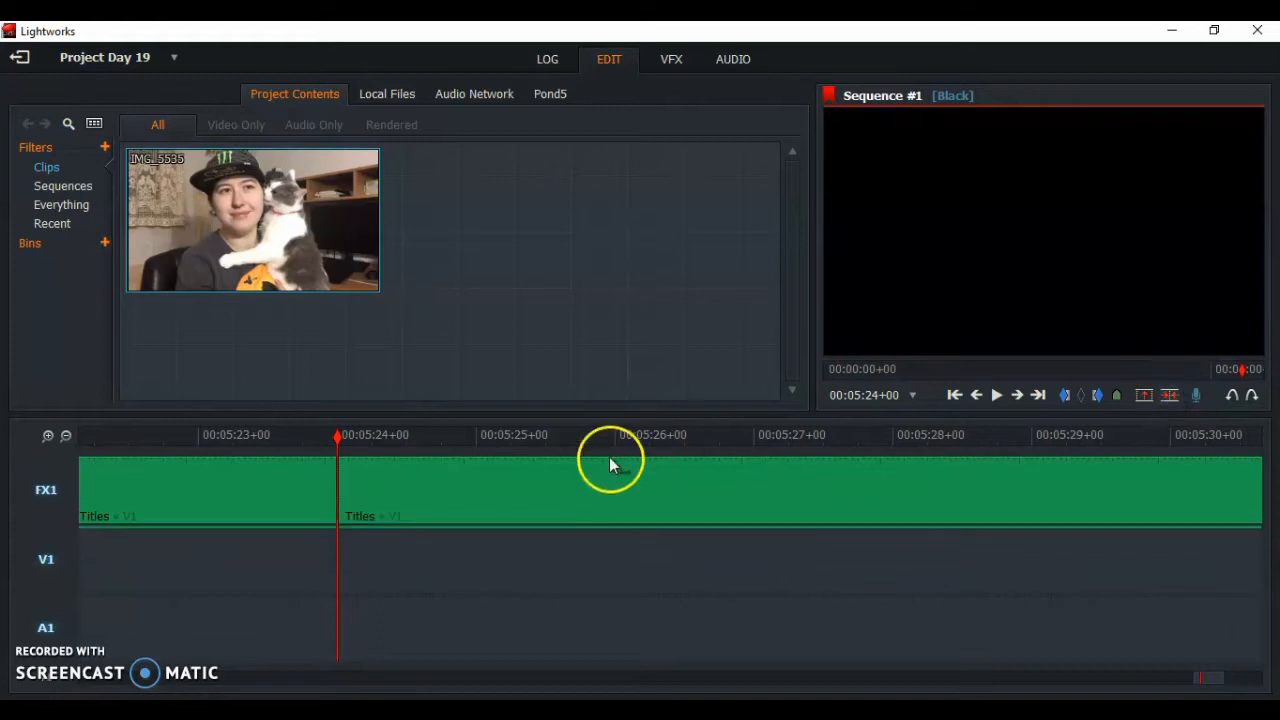
Remove the title segment after the cut at 00:05:24+00
right_click(553, 484)
click(587, 486)
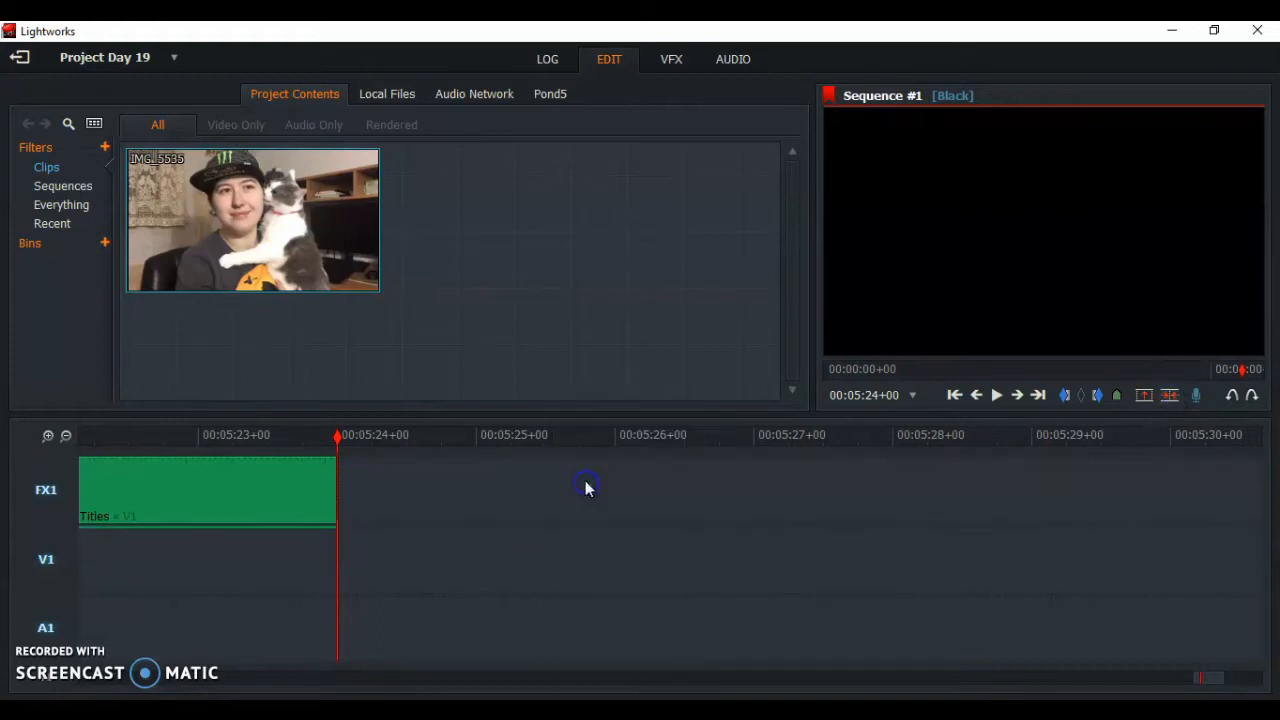
click(64, 435)
click(62, 435)
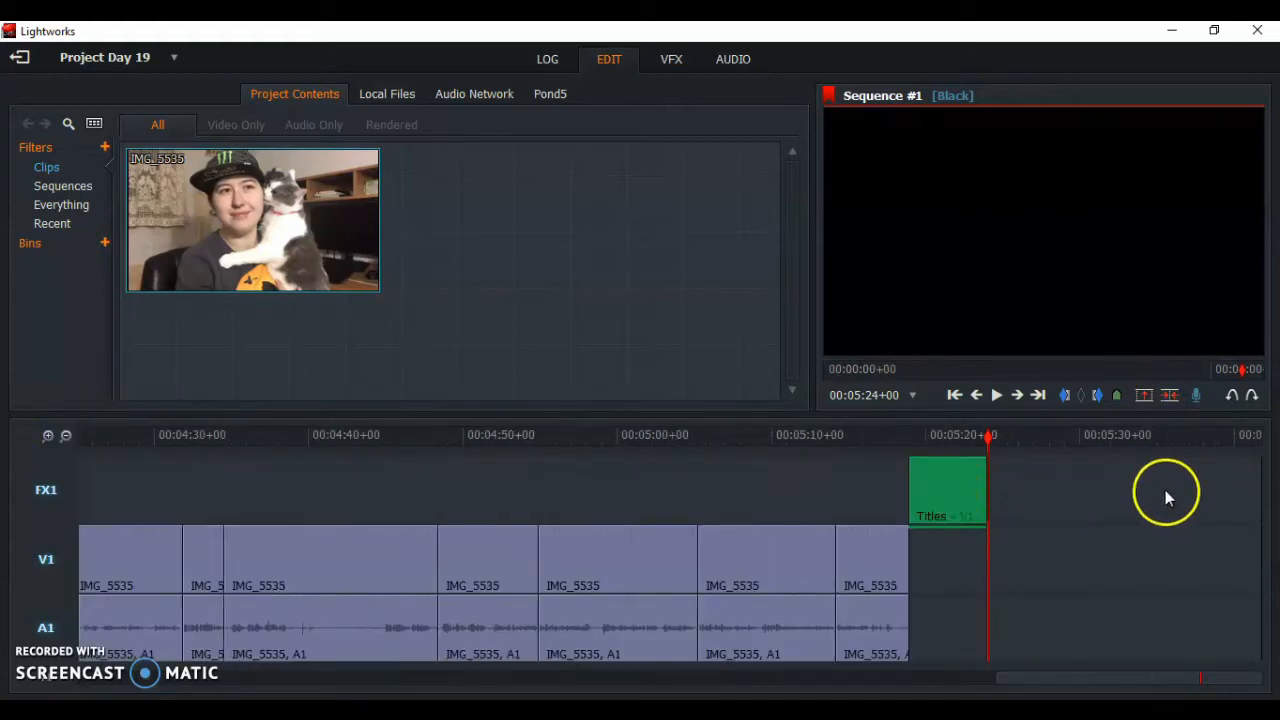
Export the whole sequence in the YouTube format under a file name beginning with "Nano"
right_click(760, 498)
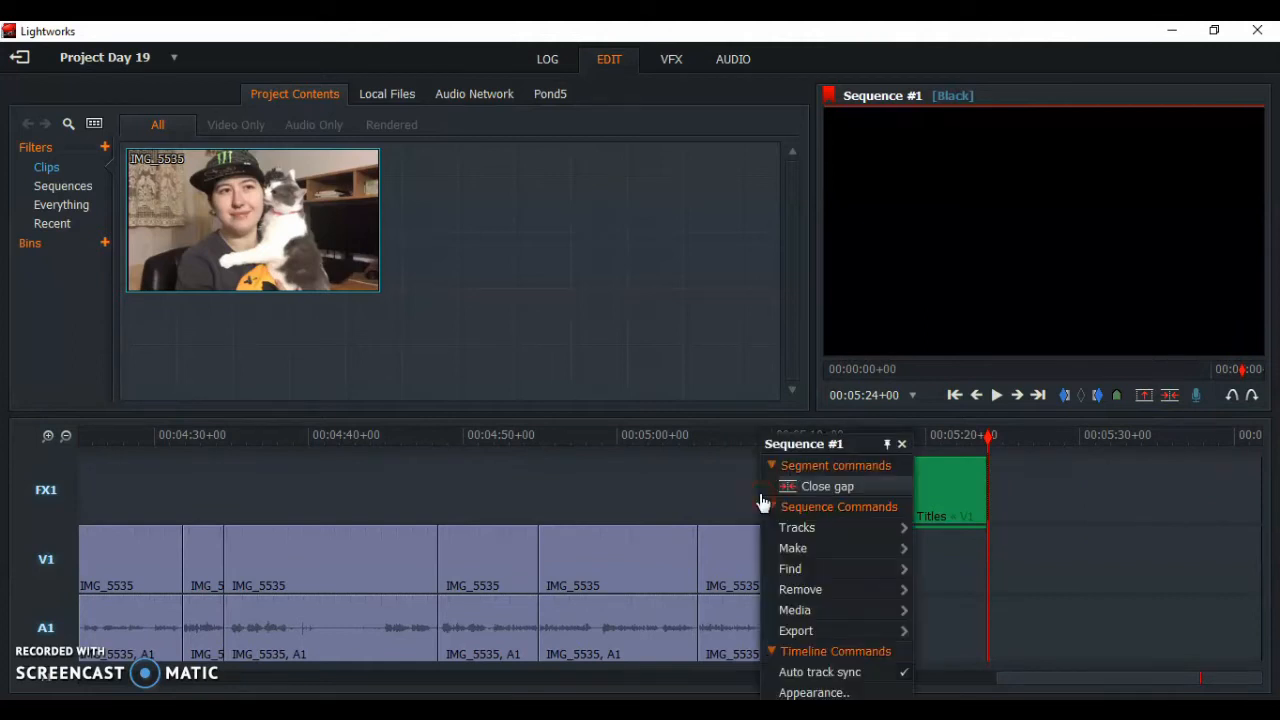
click(65, 436)
click(65, 436)
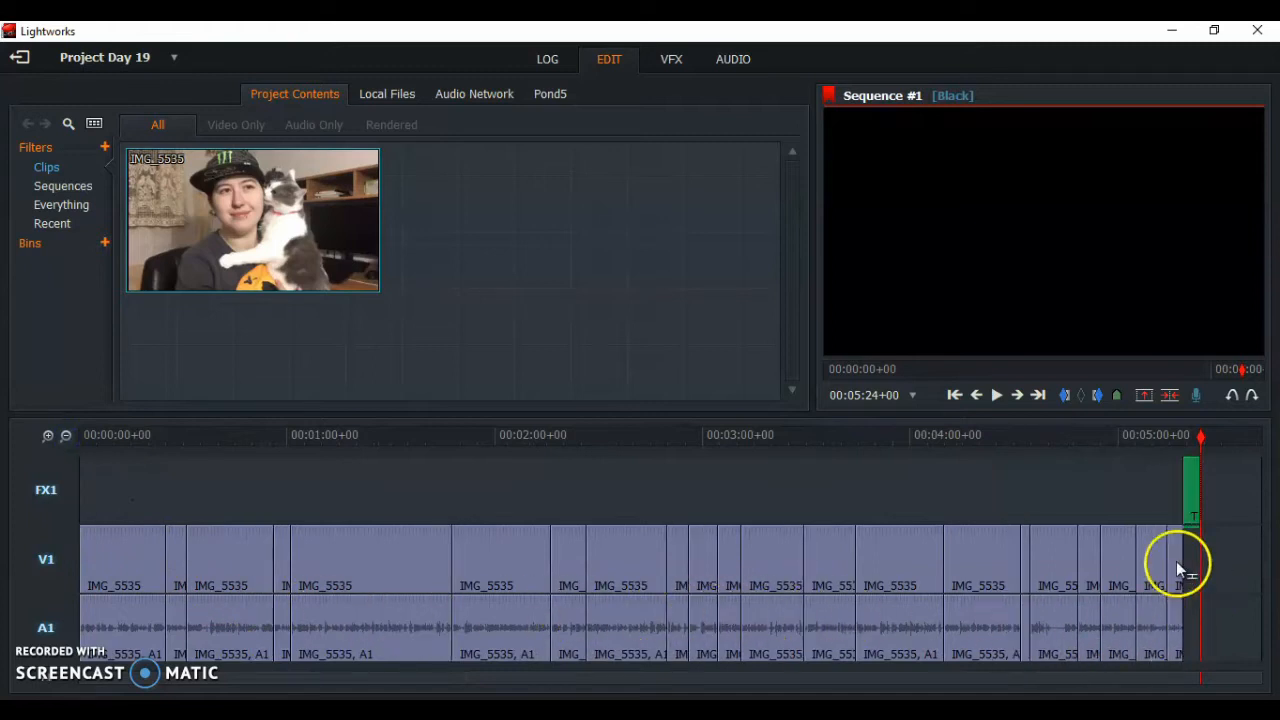
right_click(575, 486)
click(691, 631)
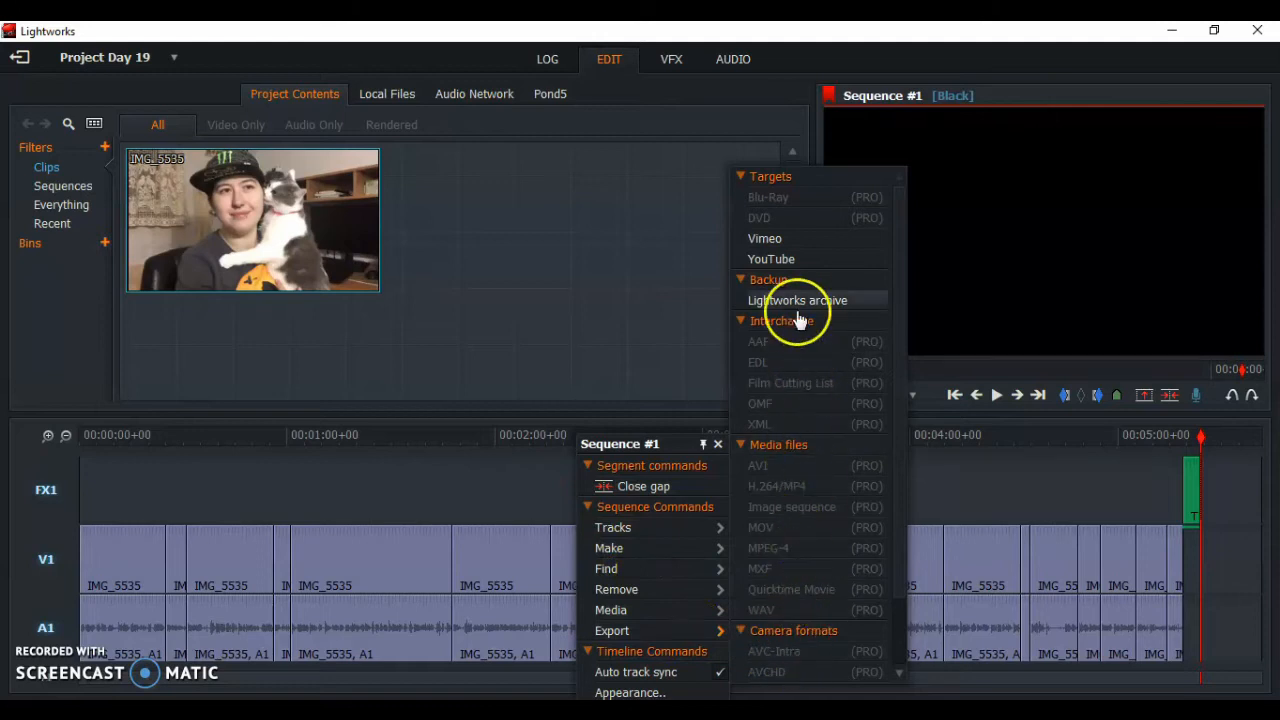
click(793, 265)
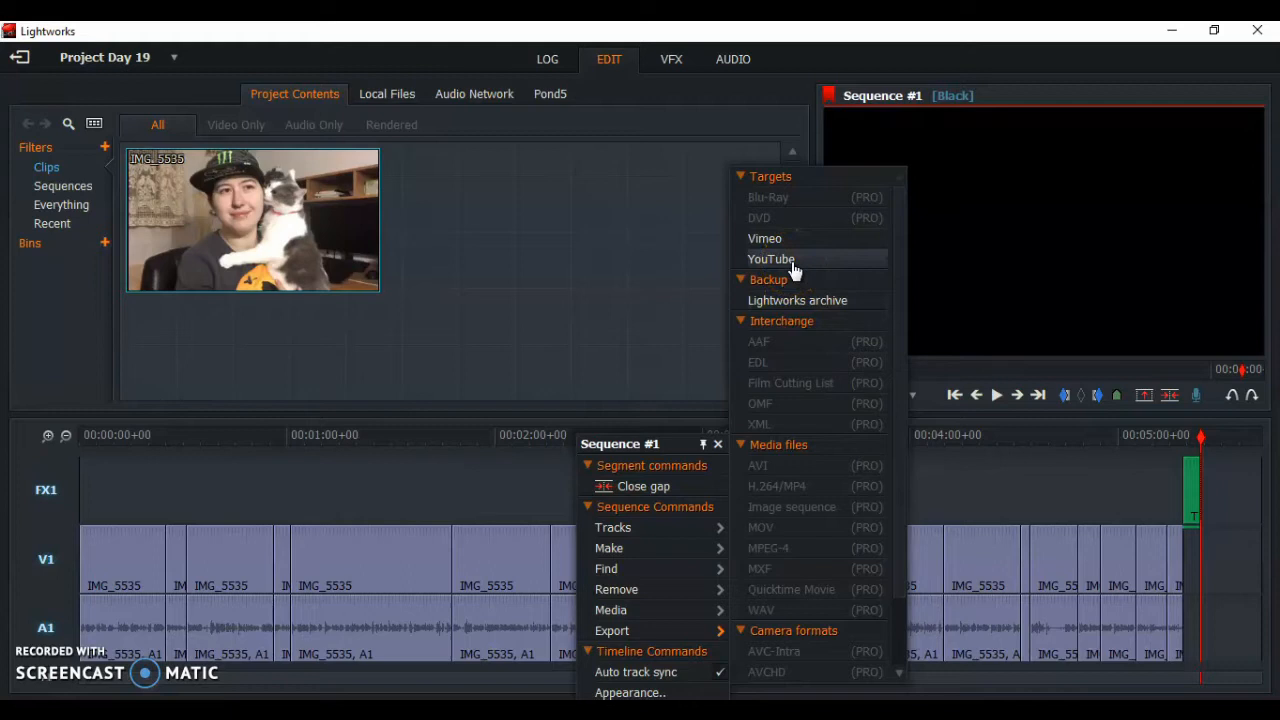
click(793, 265)
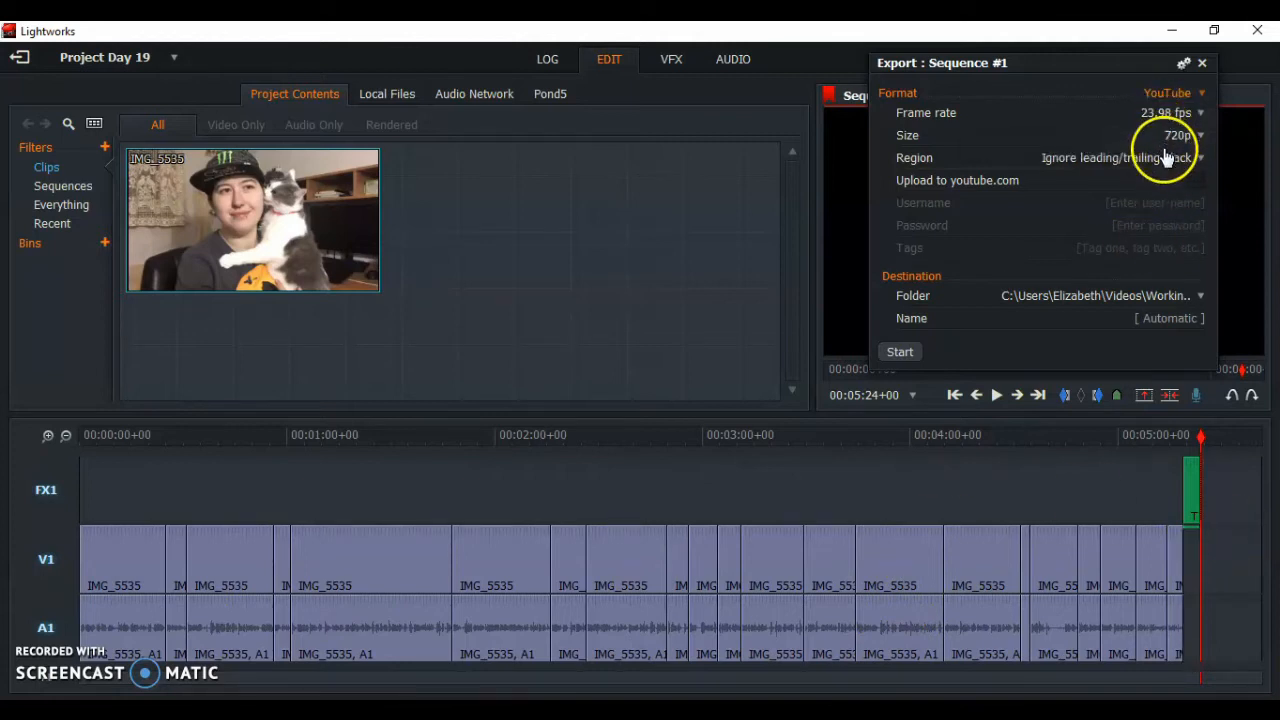
click(1159, 321)
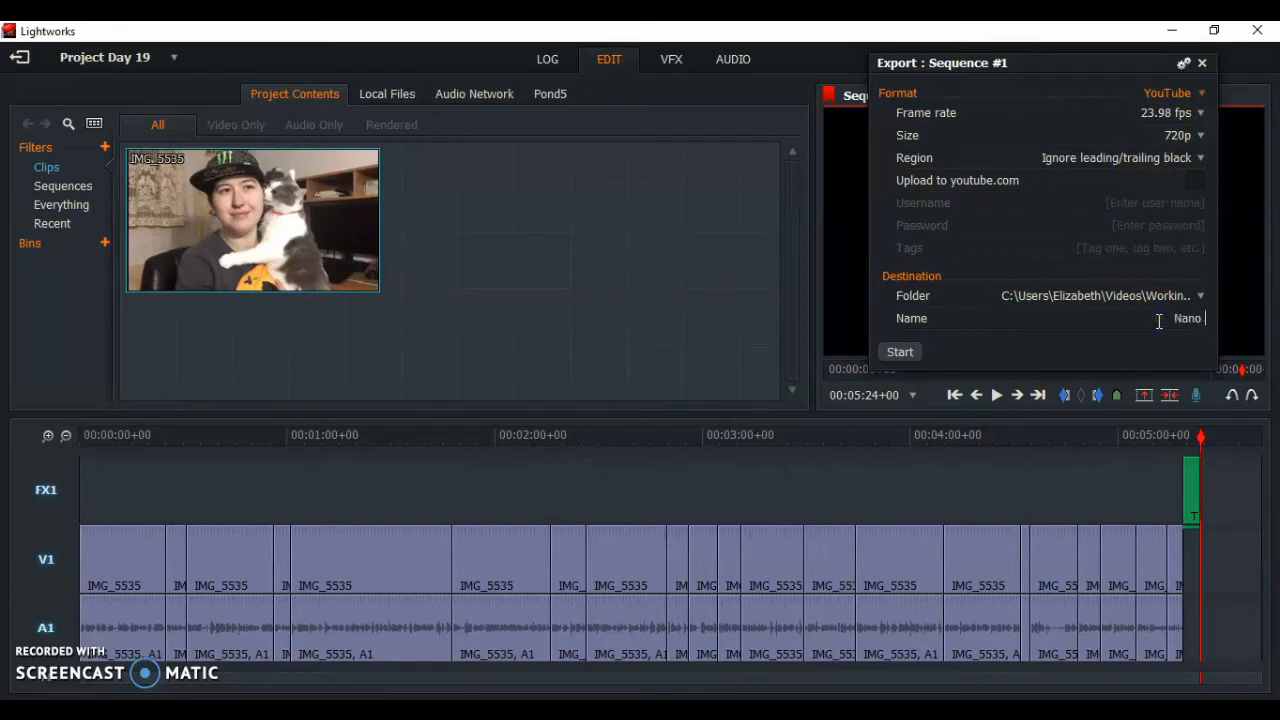
click(900, 355)
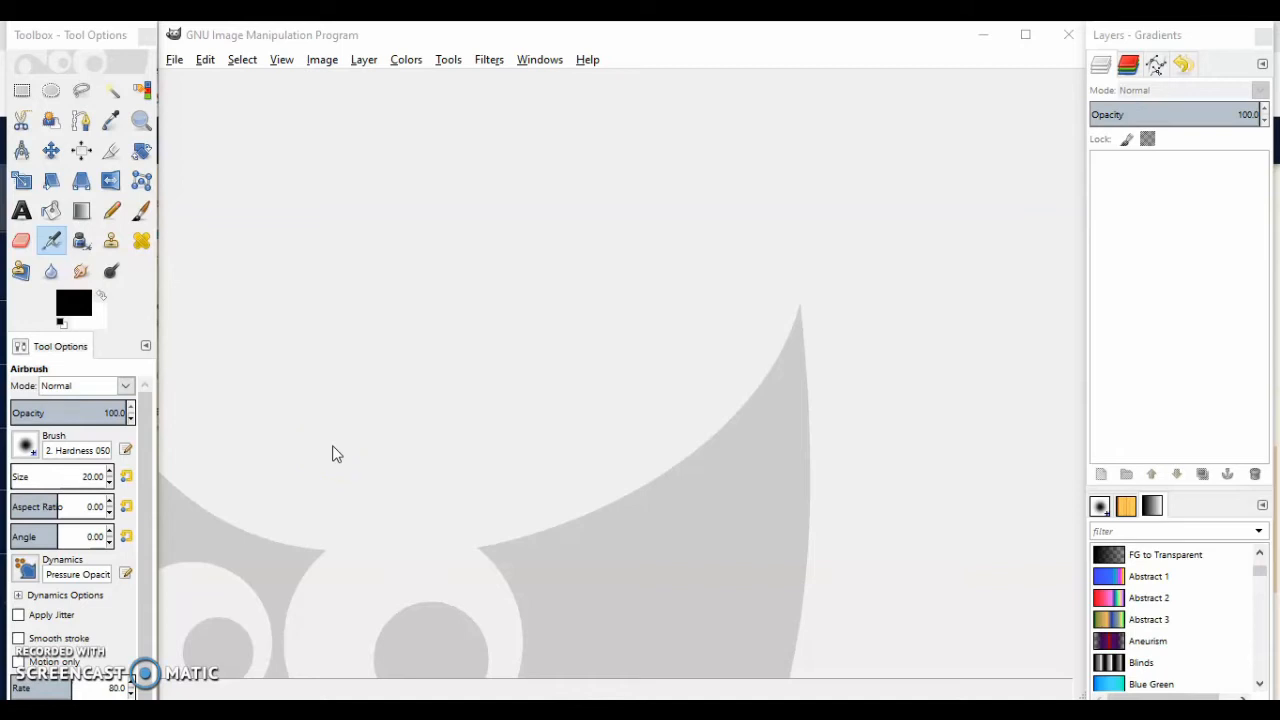
Switch to GIMP and create a new blank image of 1280 × 720 px
click(424, 457)
click(22, 91)
key(ctrl+n)
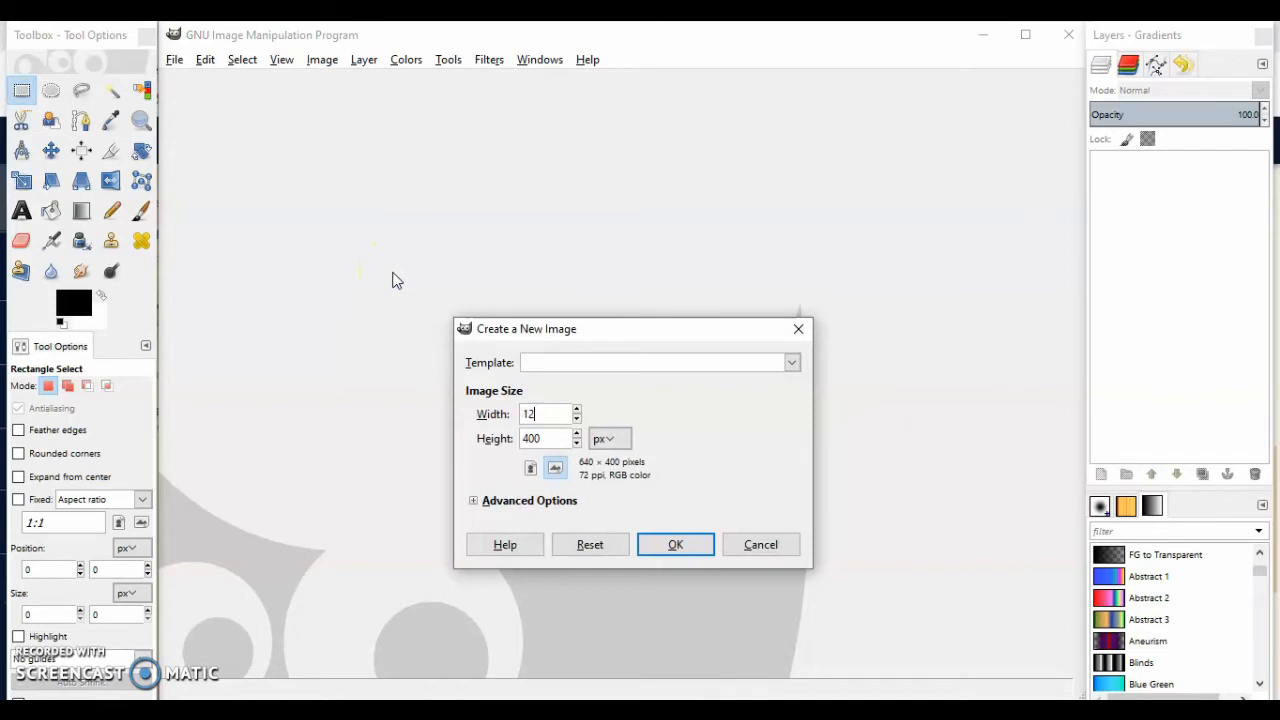
key(Tab)
click(670, 542)
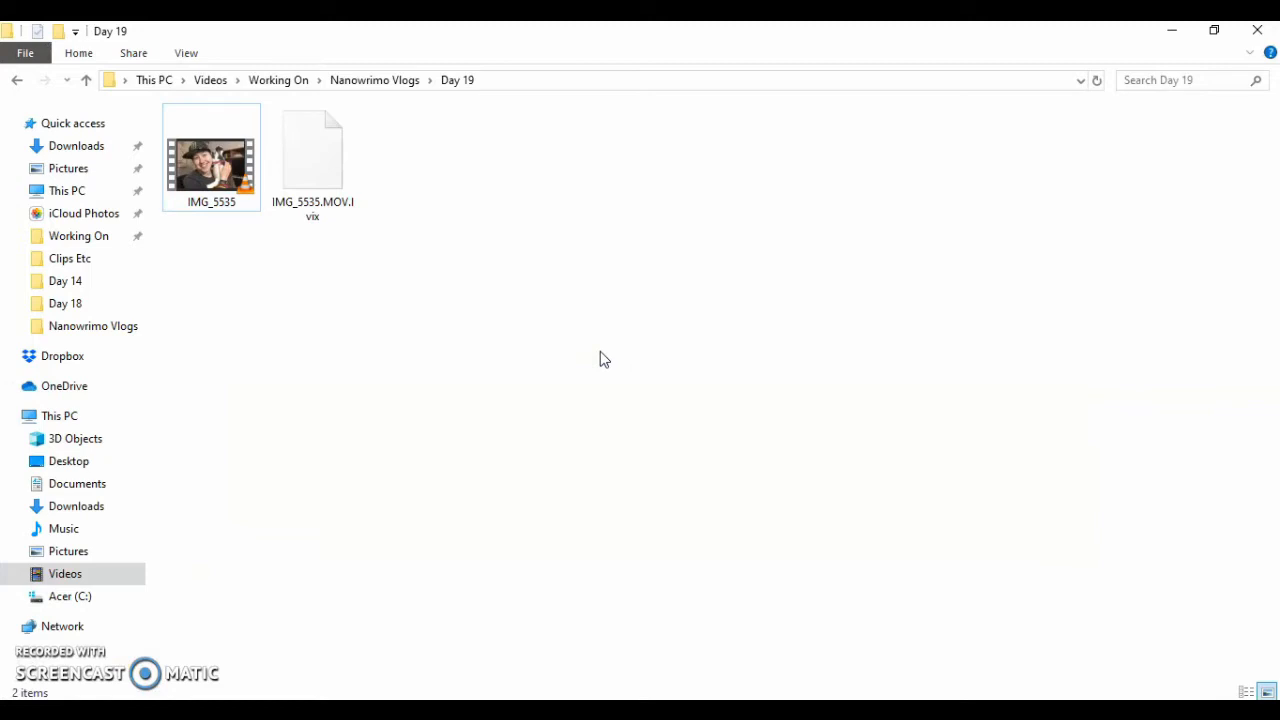
Open the IMG_5535 video from the Day 19 folder in VLC and pause it near the start
click(300, 195)
click(213, 168)
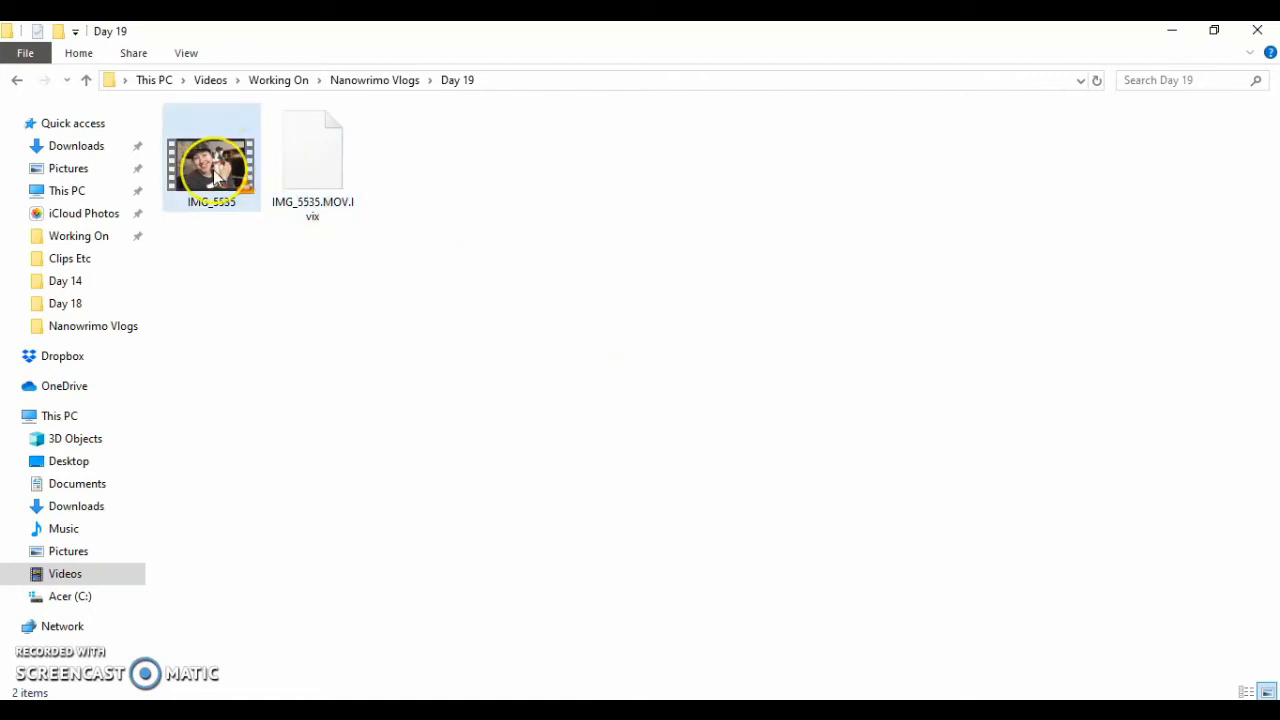
double_click(214, 171)
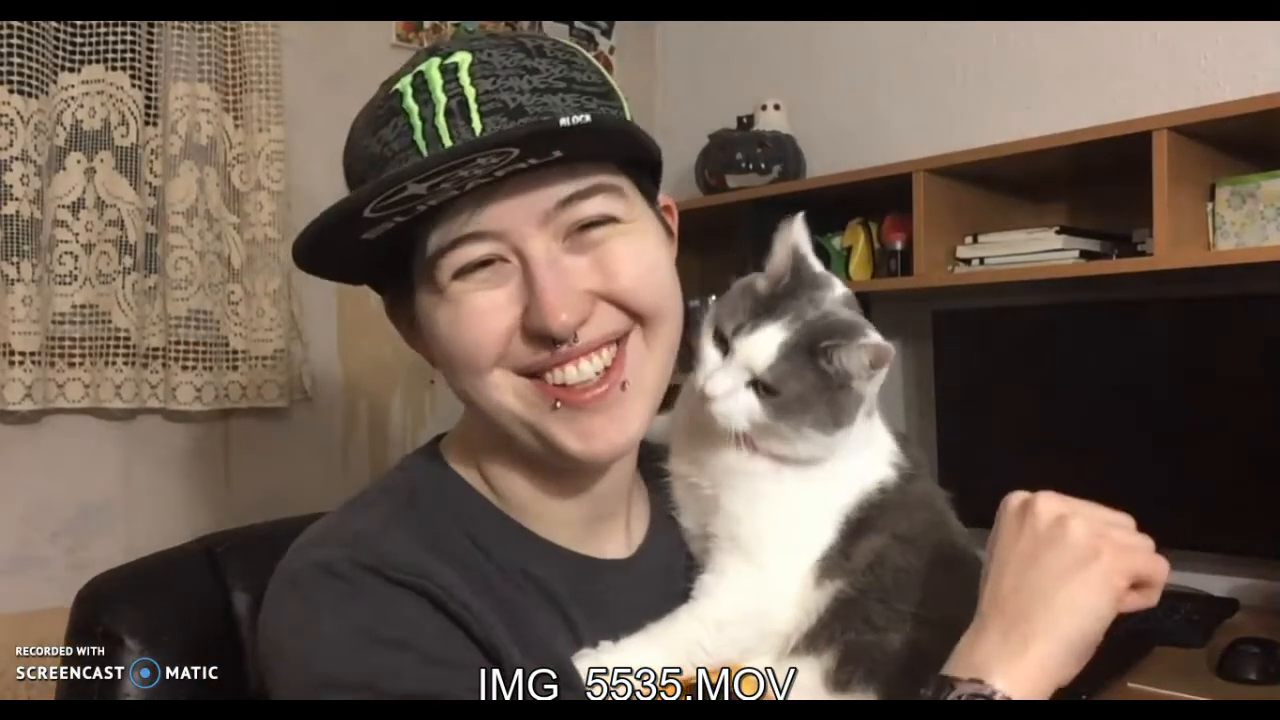
key(space)
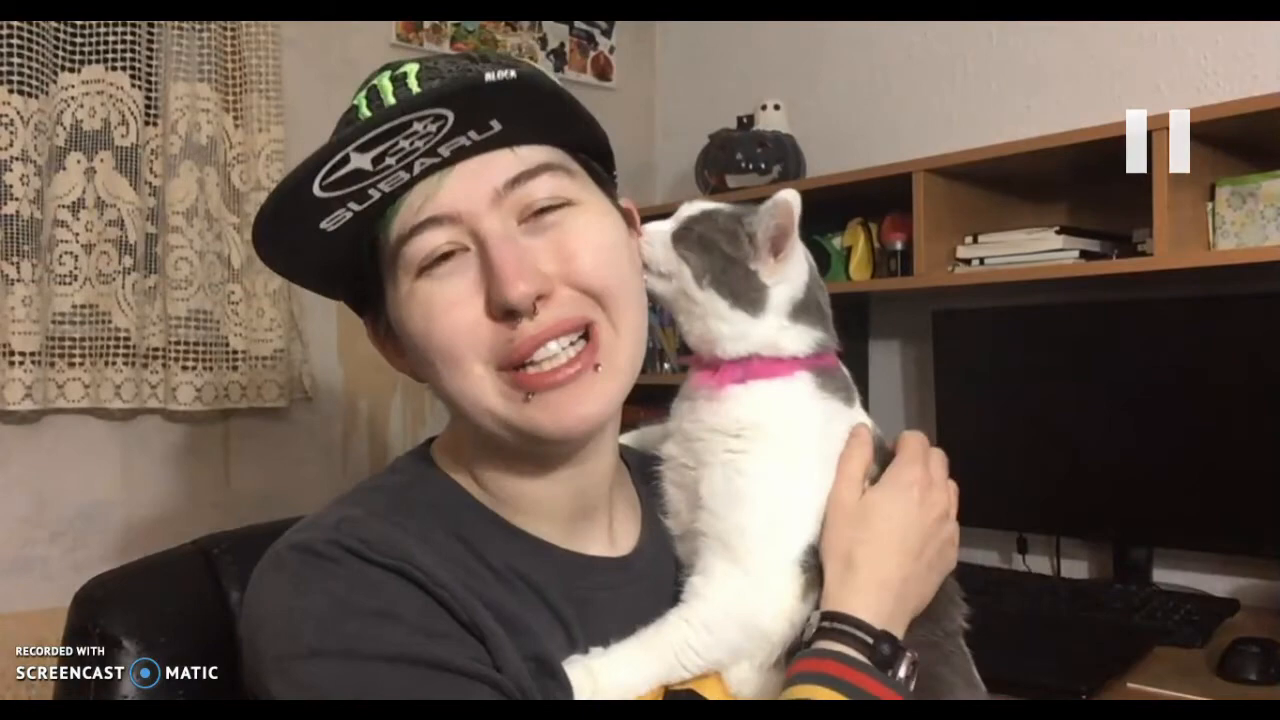
Paste the captured video frame with the file name caption into the blank GIMP image and undo the paste
key(alt+Tab)
key(alt+Tab)
key(alt+Tab)
key(Tab)
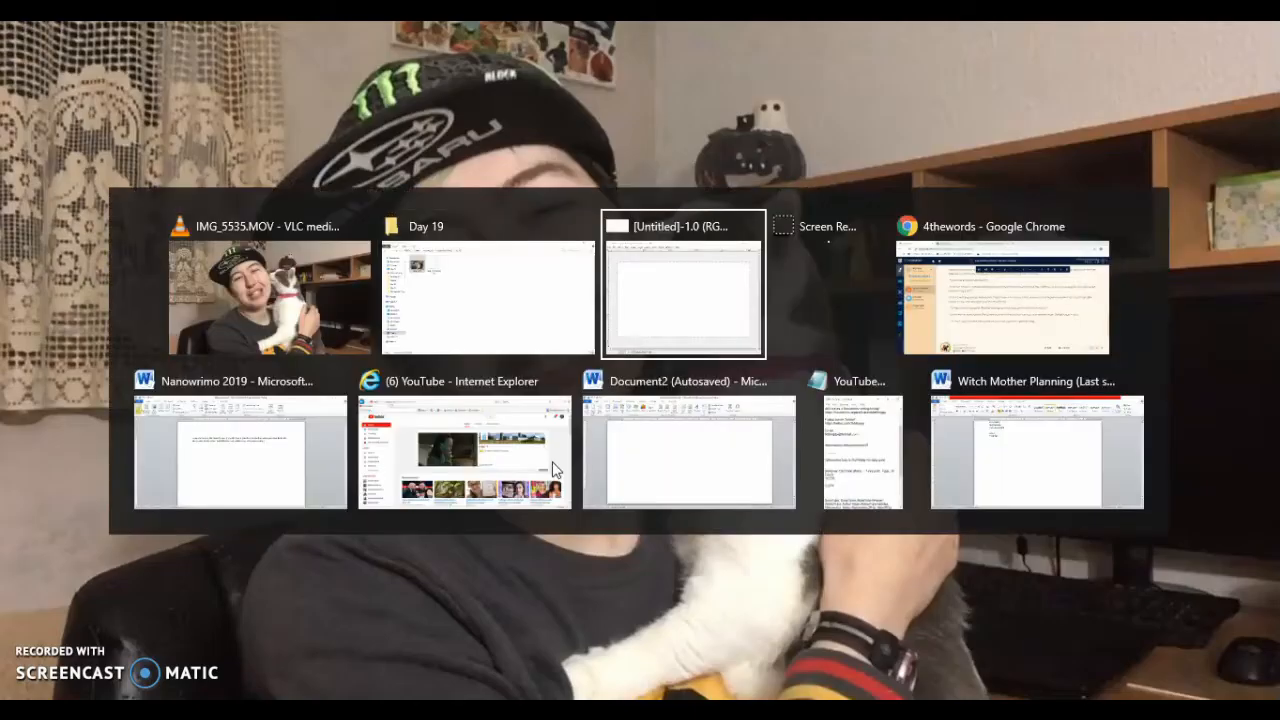
key(ctrl+v)
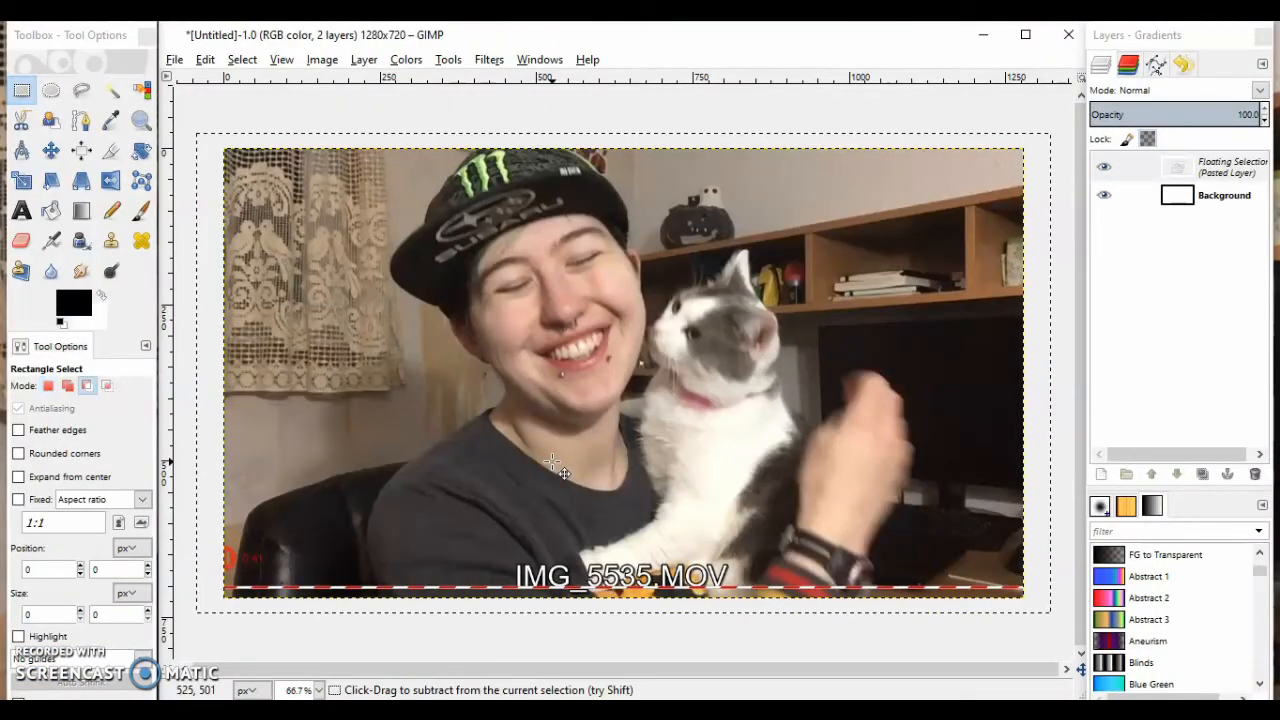
key(ctrl+z)
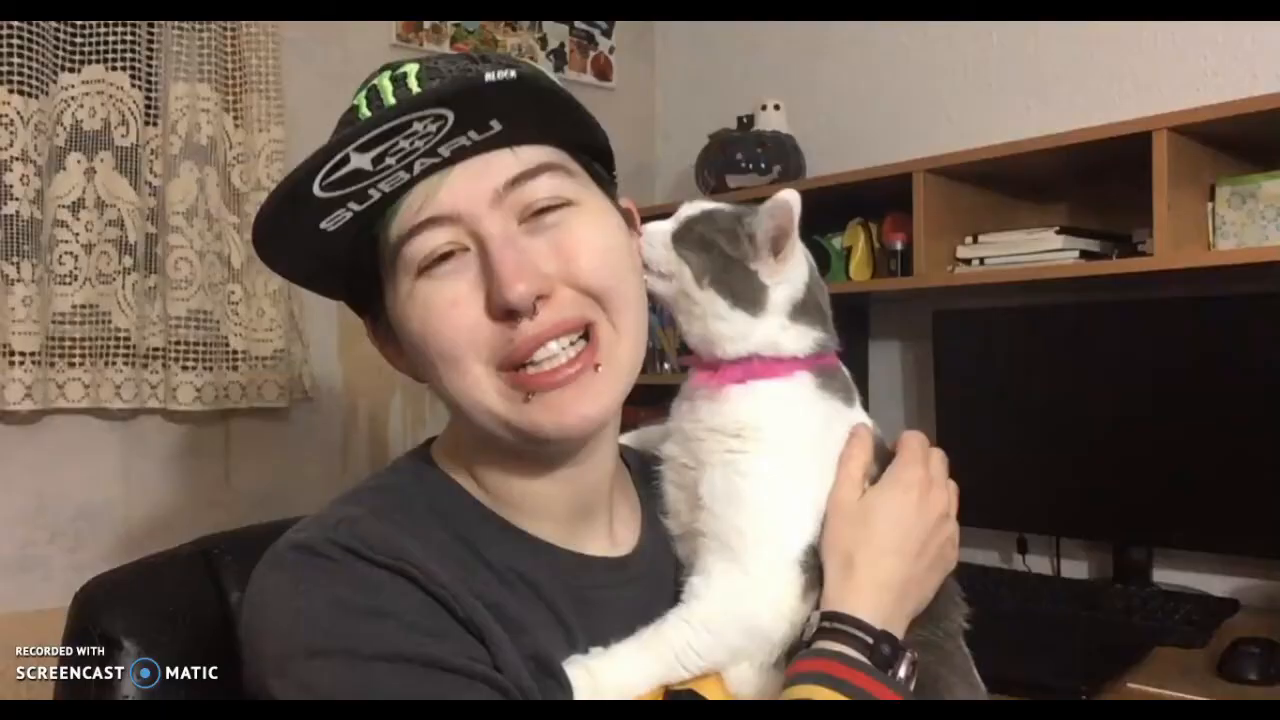
Return to the video, pick a caption-free smiling frame with the cat, and paste it into the GIMP image's background
key(shift+Left)
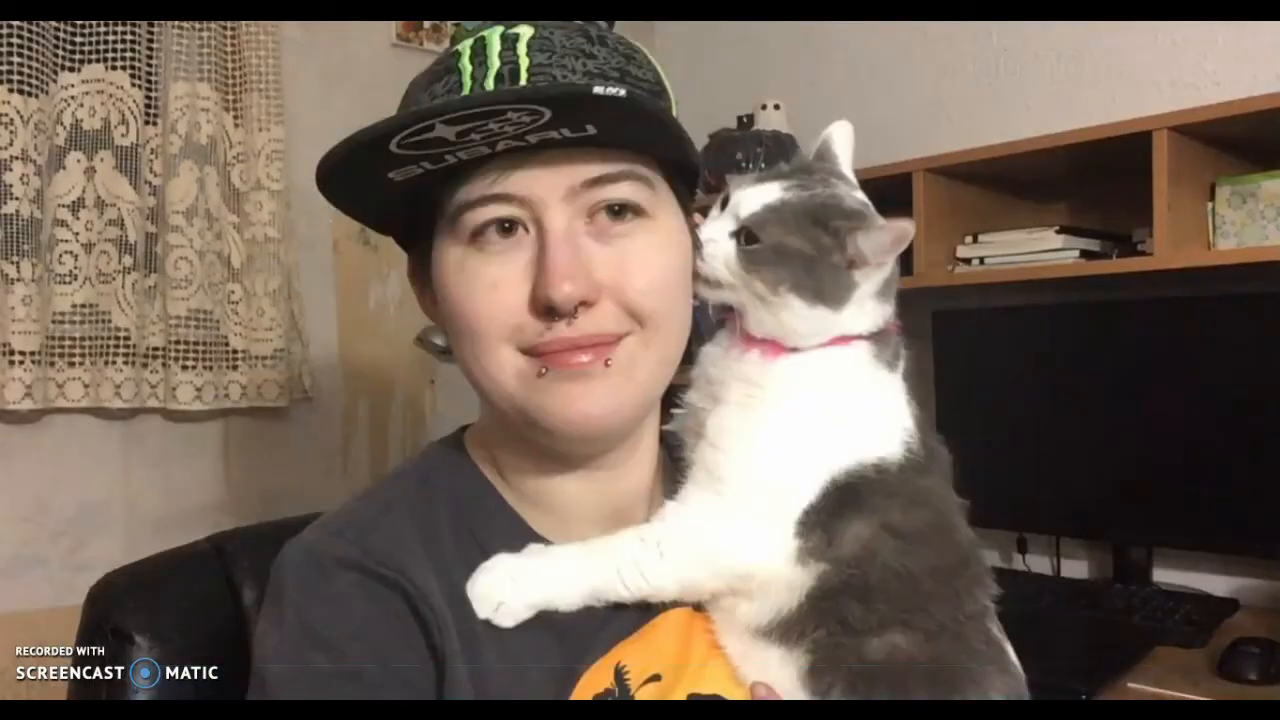
key(space)
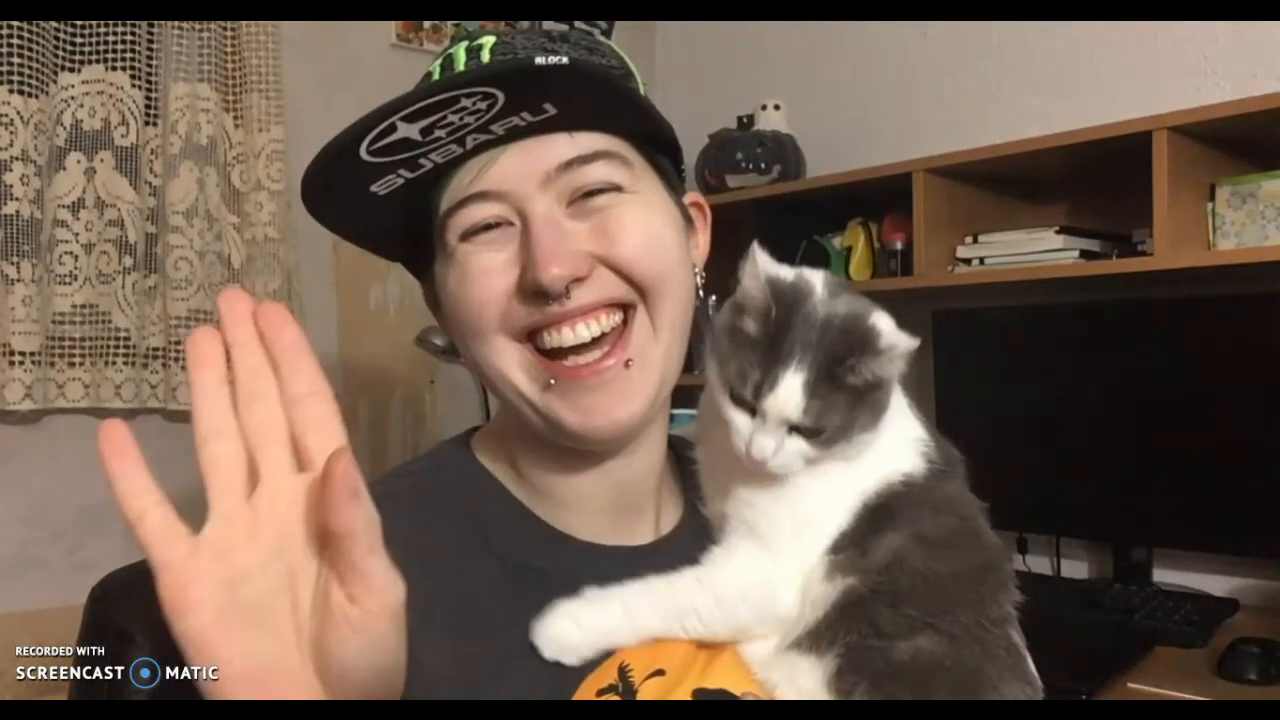
key(space)
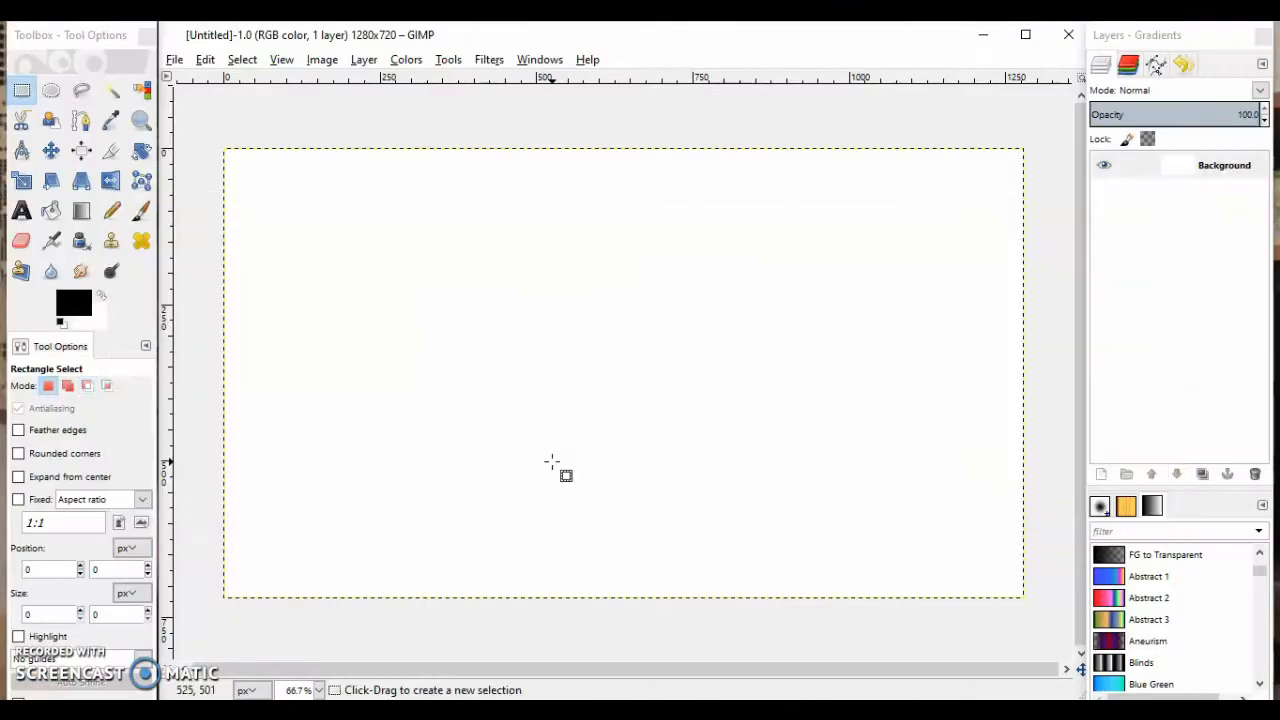
key(ctrl+v)
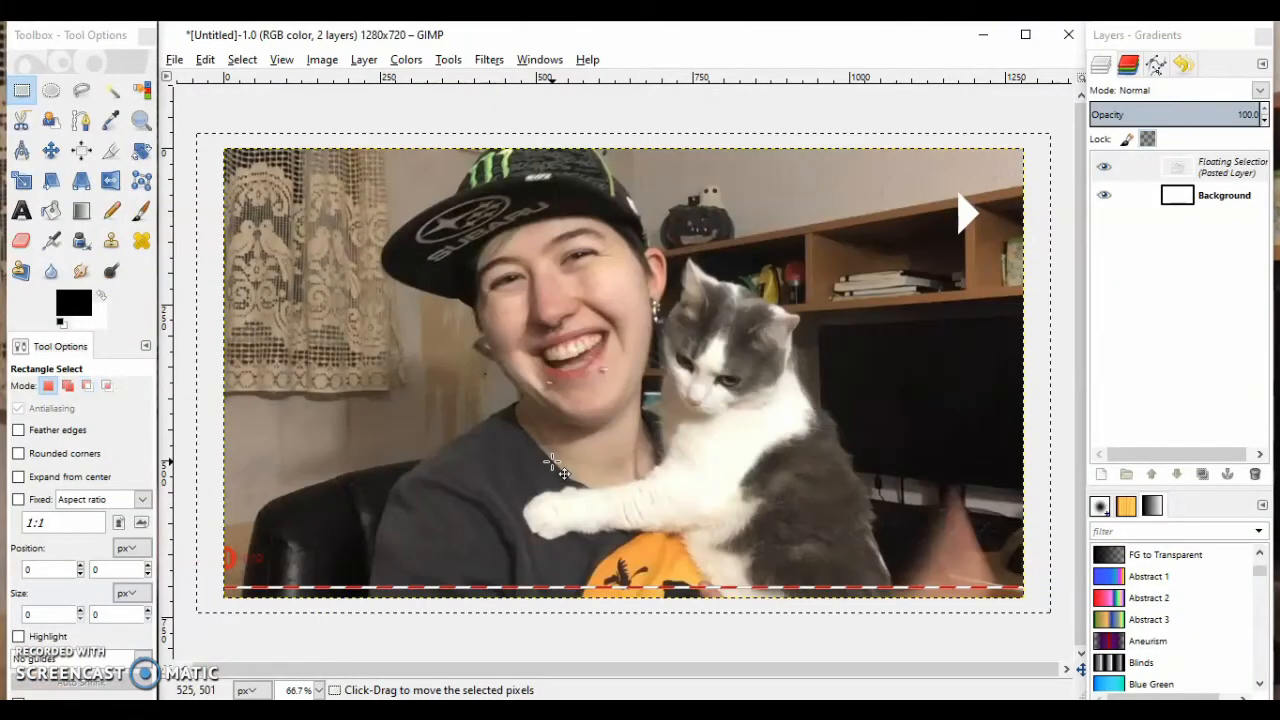
click(408, 86)
Add a new 1280 × 720 px layer with transparency fill above the pasted frame
click(364, 62)
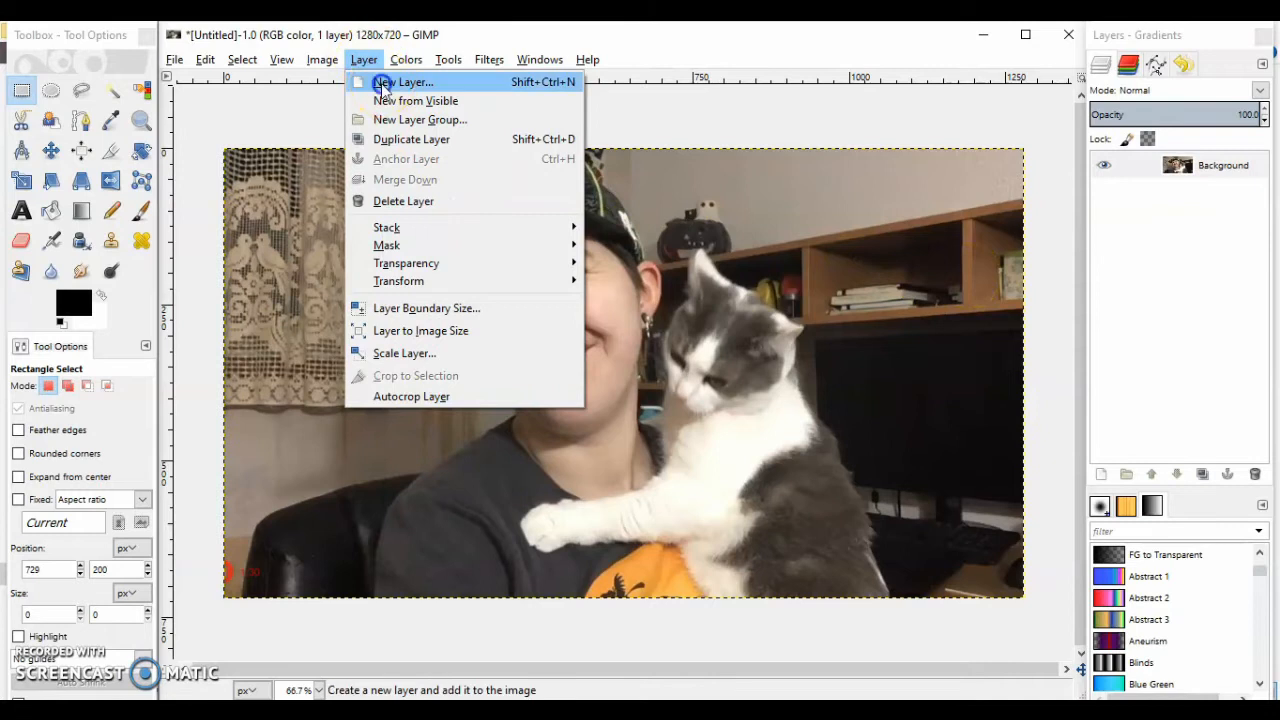
click(374, 82)
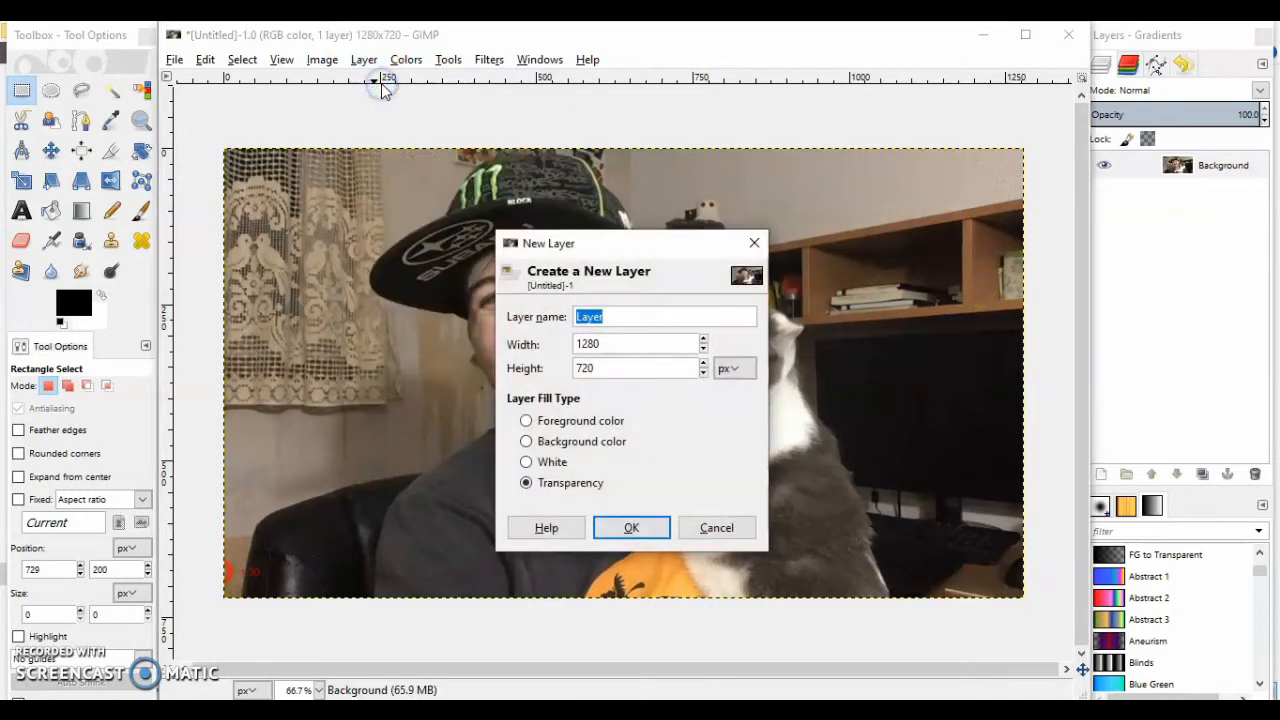
click(630, 524)
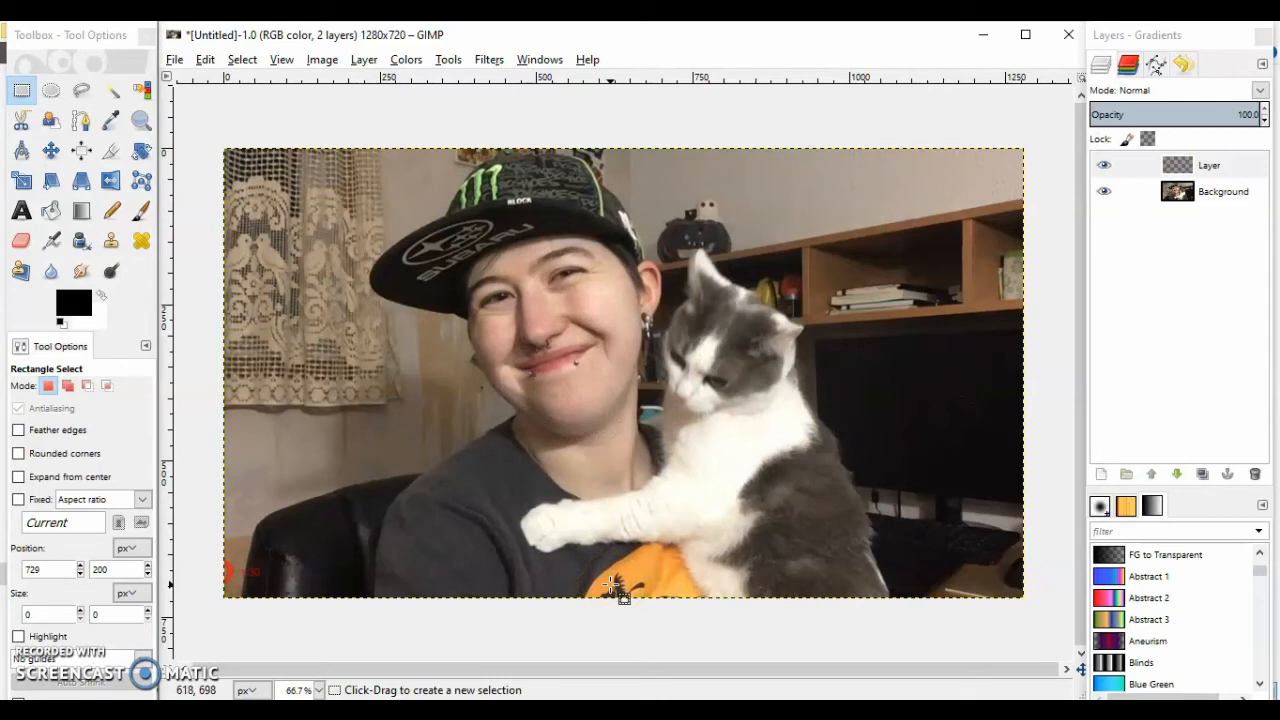
Switch to Document2 in Word and write "Nanowrimo Day 19" and "3am words suck" on two lines of the empty page
mouse_move(658, 712)
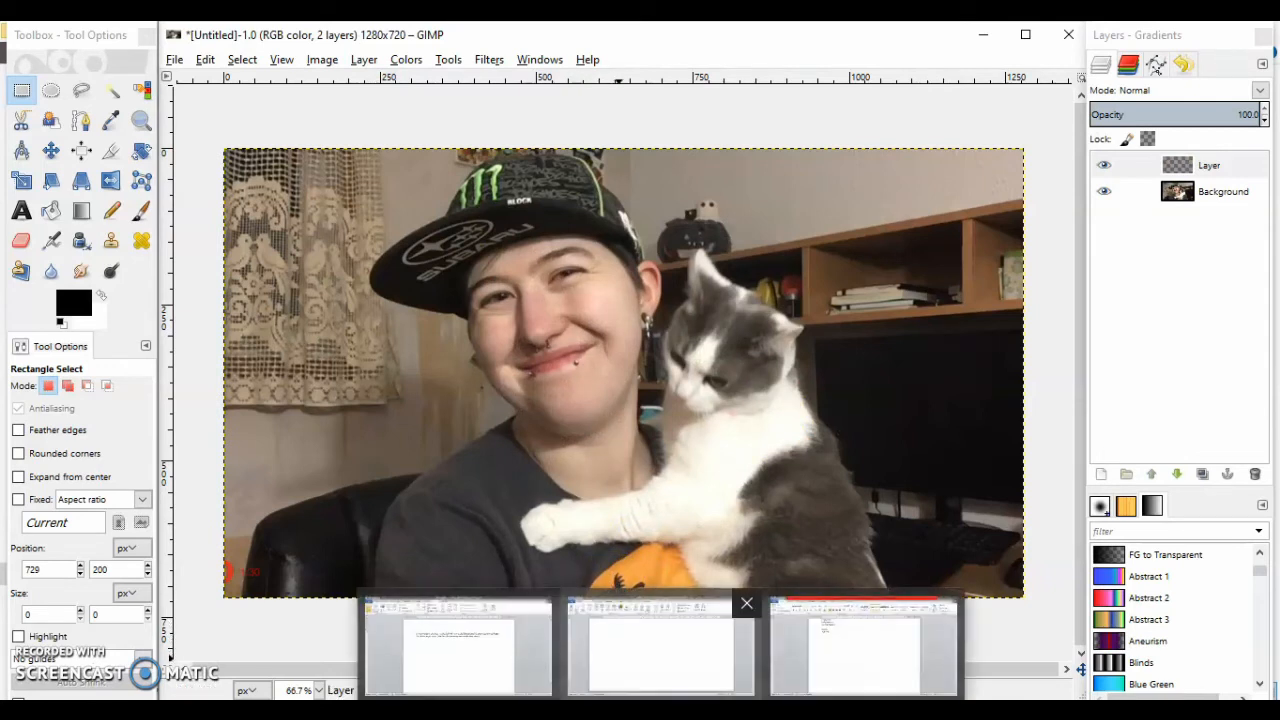
click(658, 645)
scroll(780, 329, down, 3)
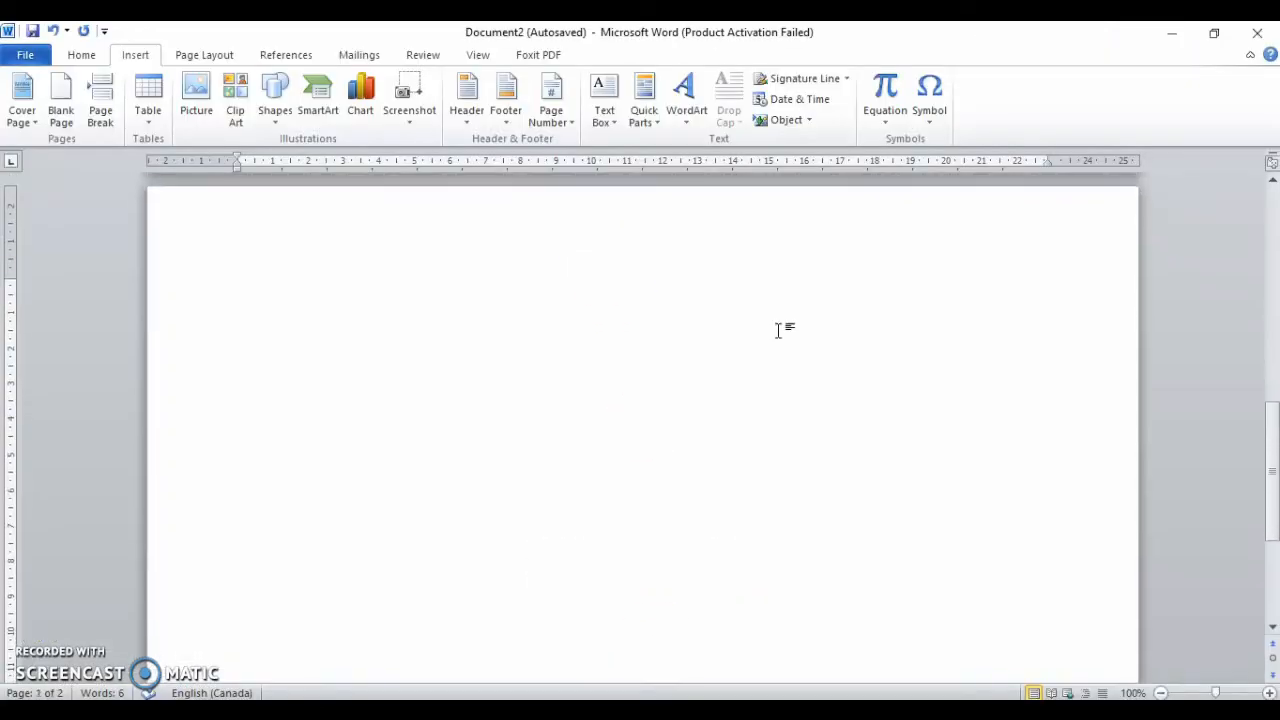
text(Nanowrimo)
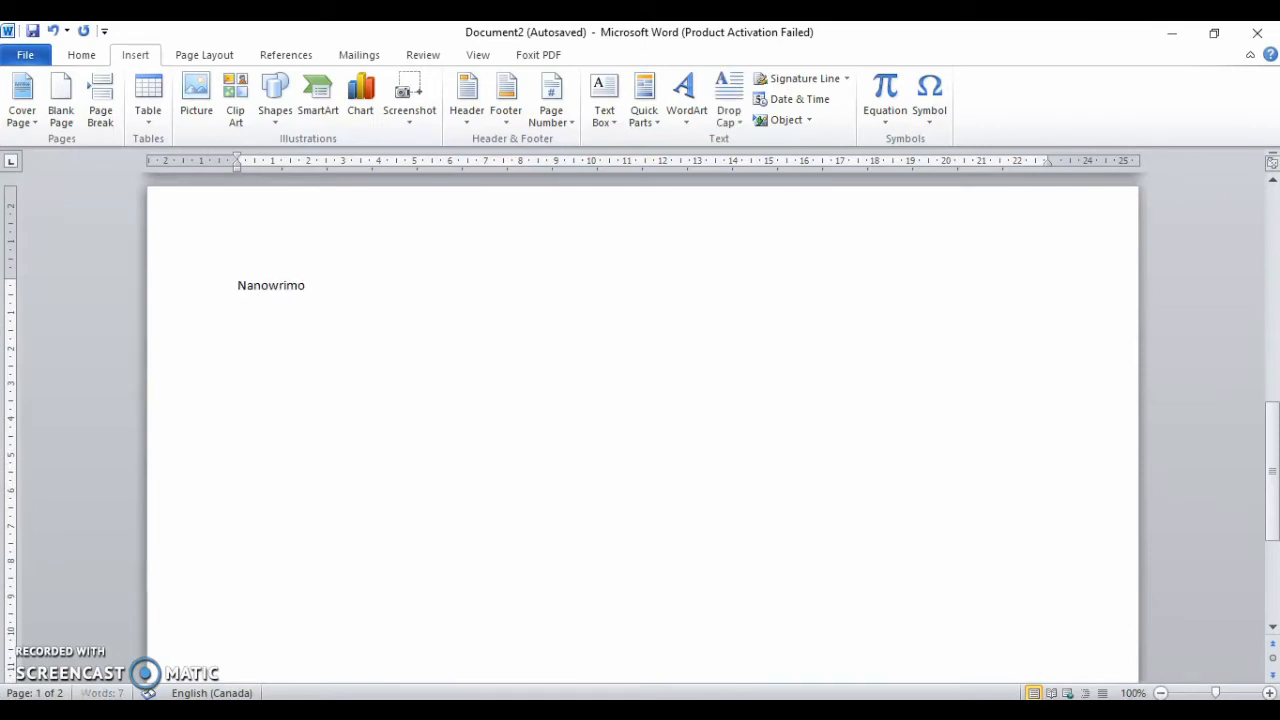
text( Day 19 )
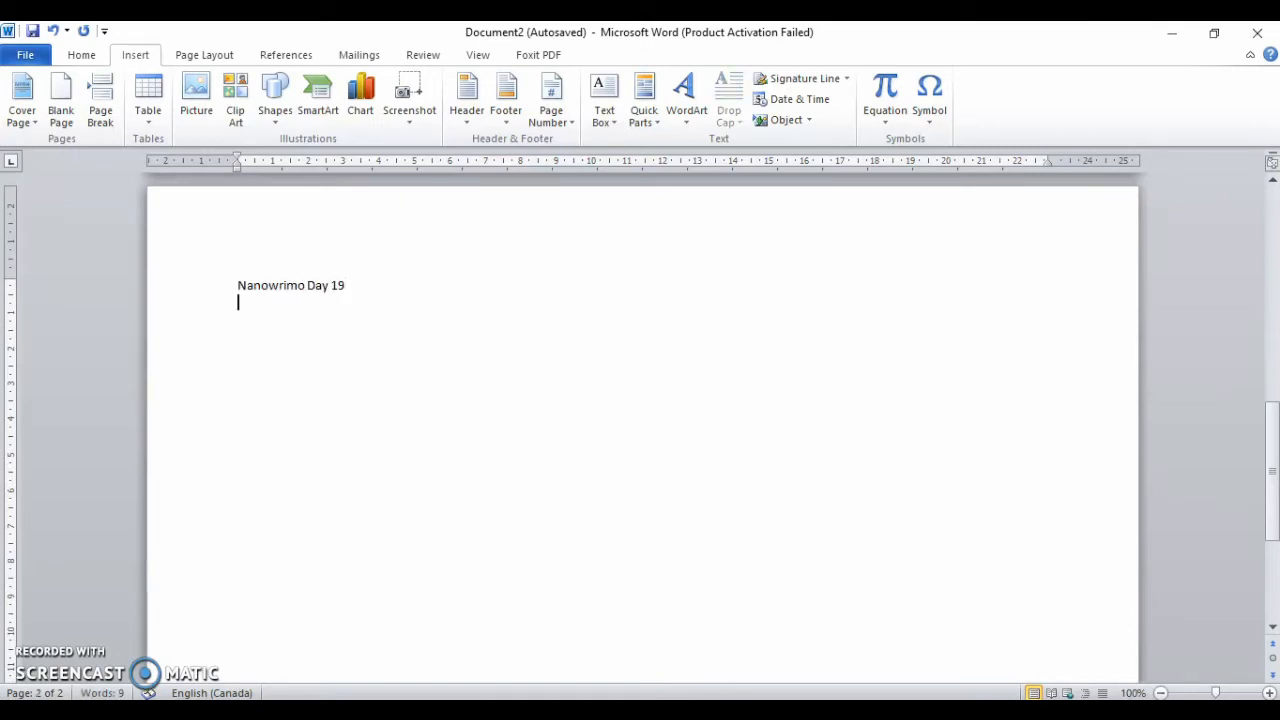
text(3am and)
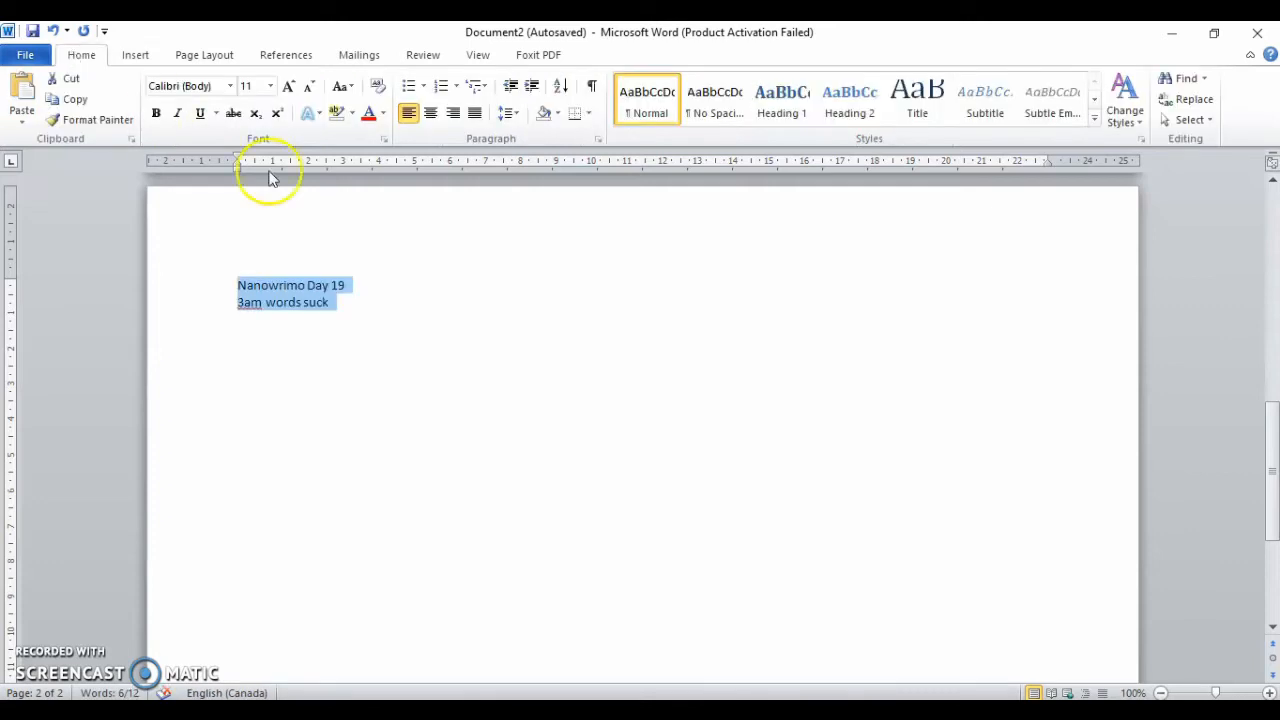
Convert the two selected text lines into WordArt using the first outlined style
click(134, 56)
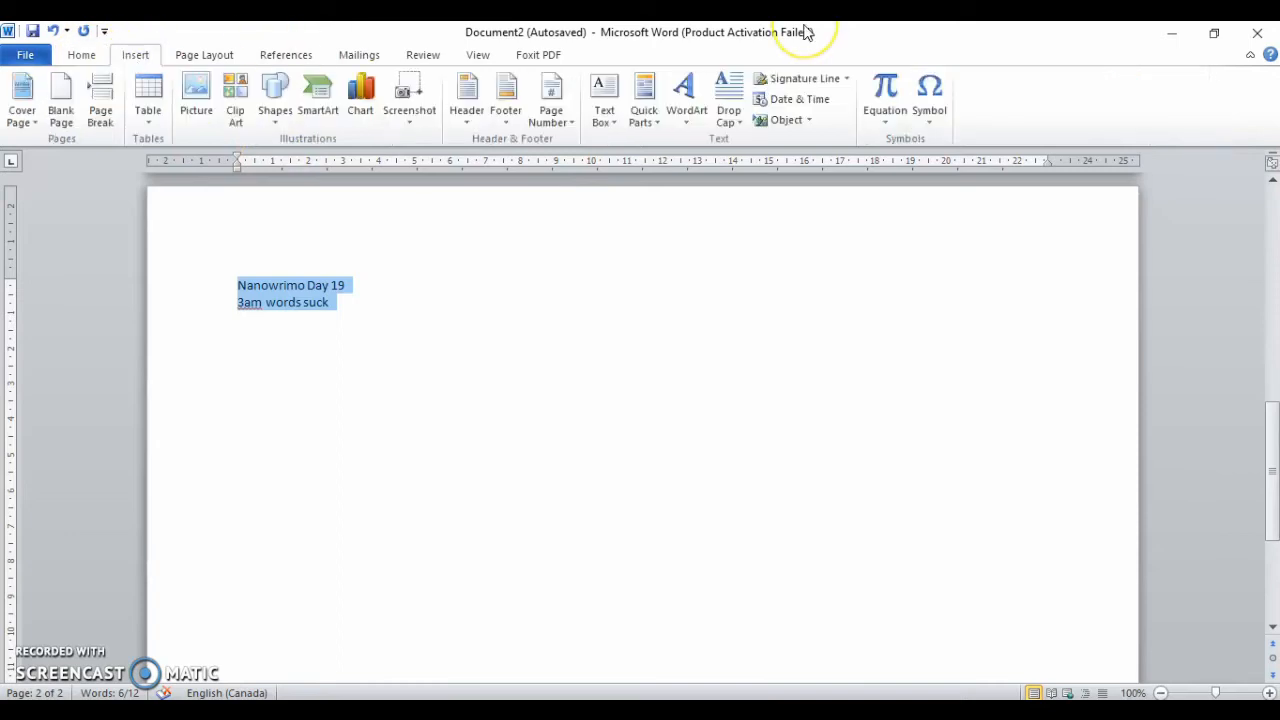
click(688, 112)
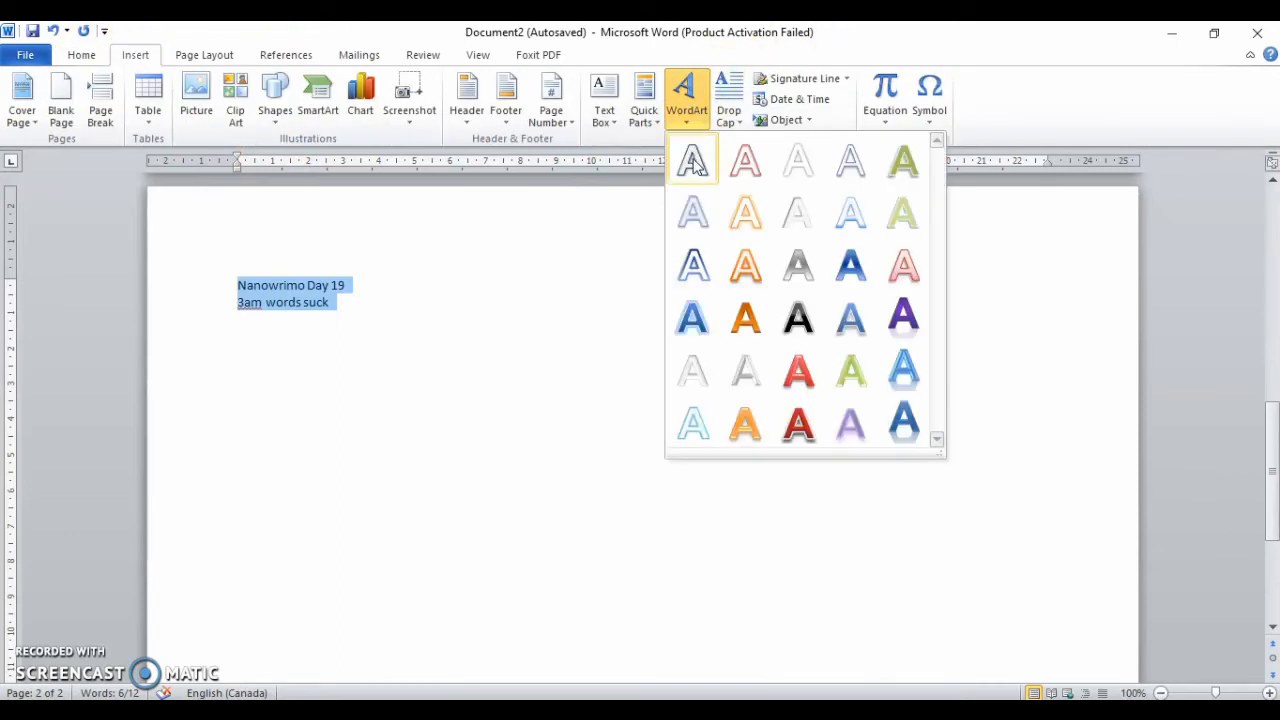
click(694, 163)
click(622, 367)
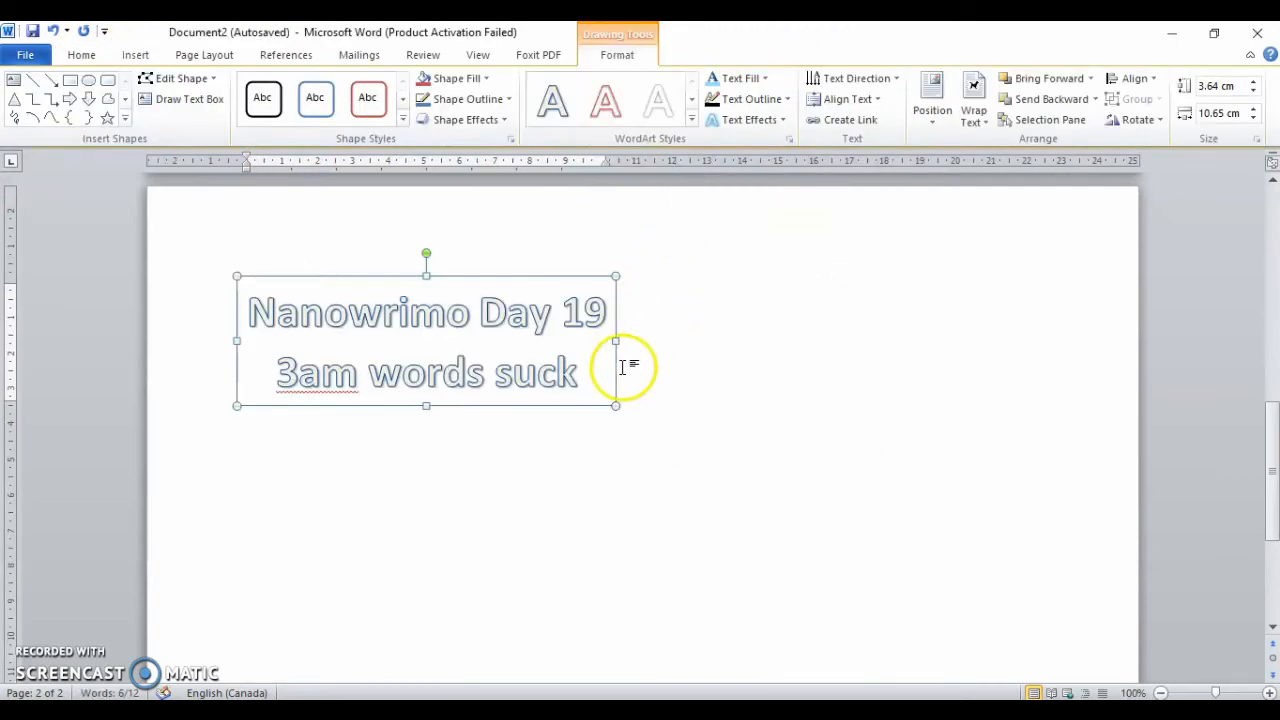
Enlarge the WordArt box to about 12.59 cm high by 27.31 cm wide and ignore the spelling mark on "3am"
drag(614, 407, 1124, 651)
drag(231, 276, 154, 204)
click(906, 397)
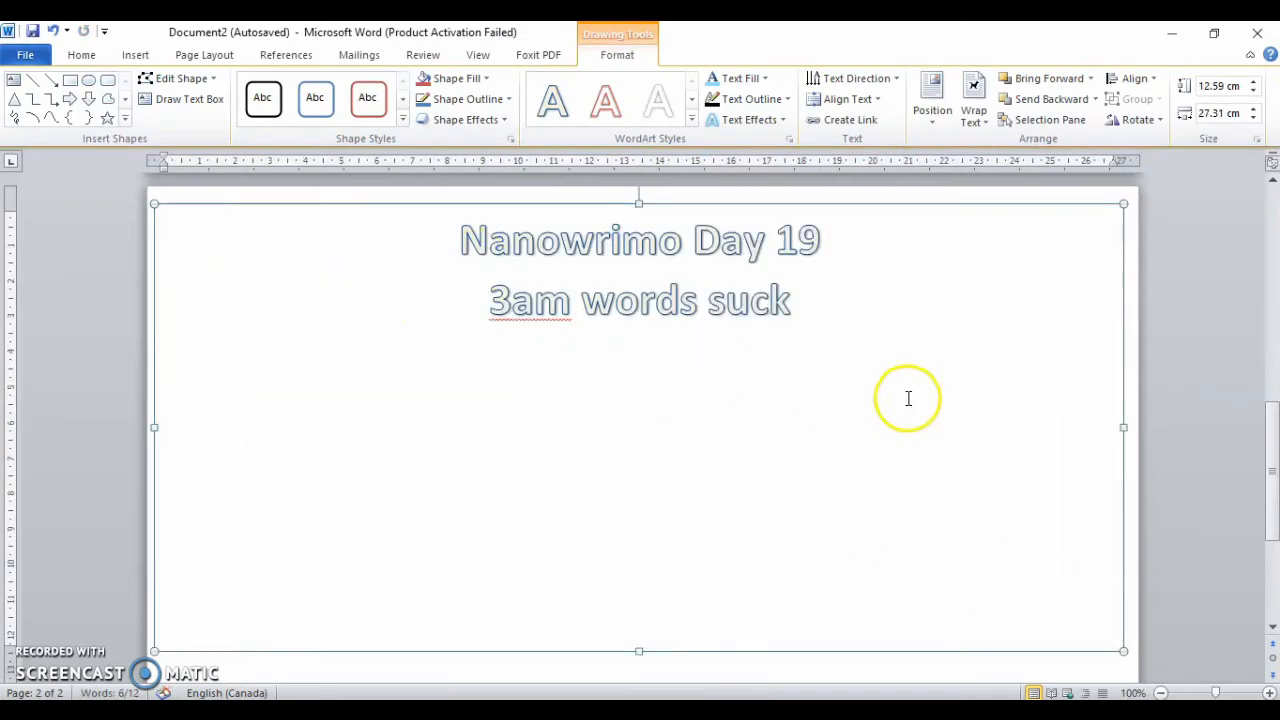
right_click(520, 300)
click(673, 396)
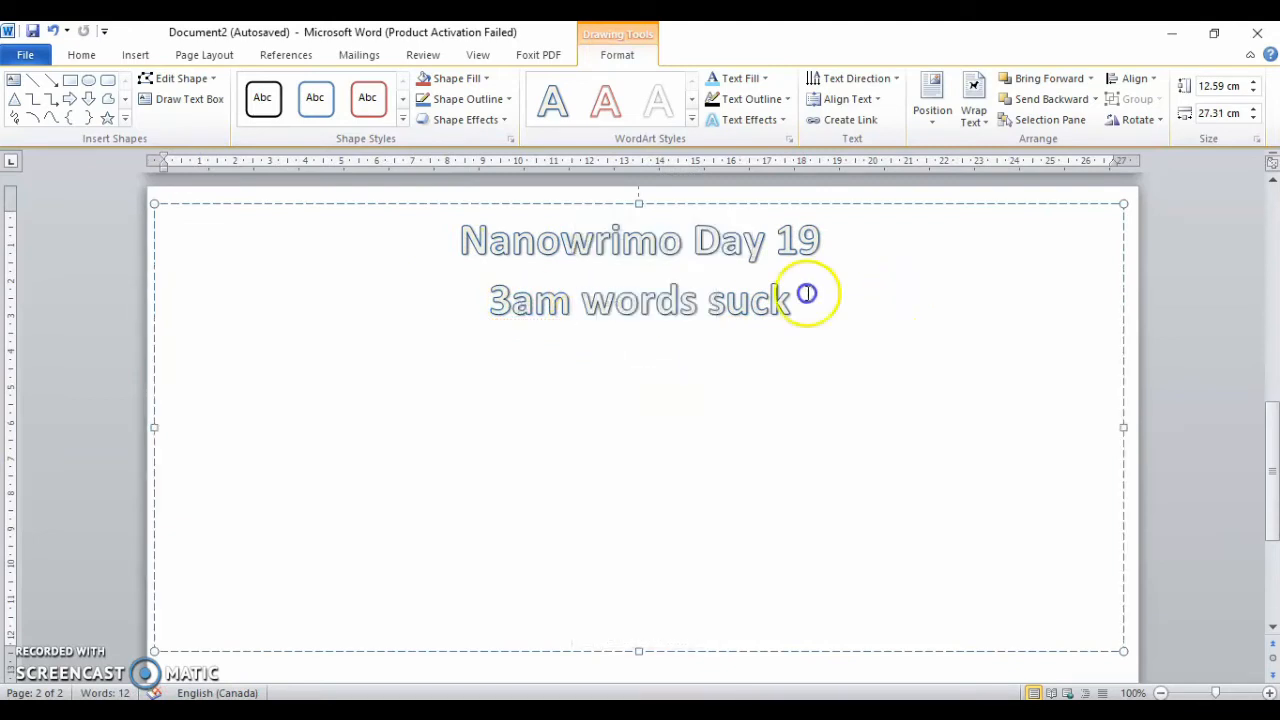
Increase the font size of both WordArt lines to 90
drag(806, 293, 423, 266)
click(81, 54)
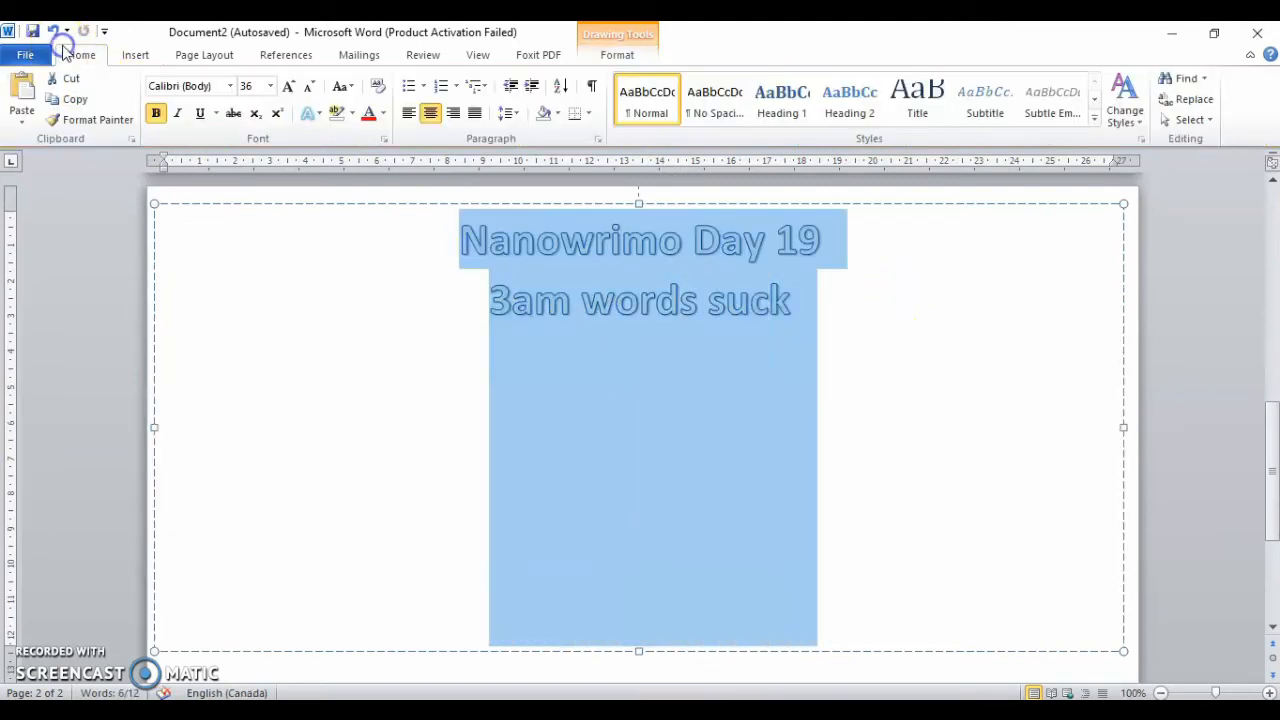
click(288, 88)
click(288, 88)
click(288, 88)
click(288, 88)
click(288, 88)
click(288, 88)
click(288, 88)
click(288, 88)
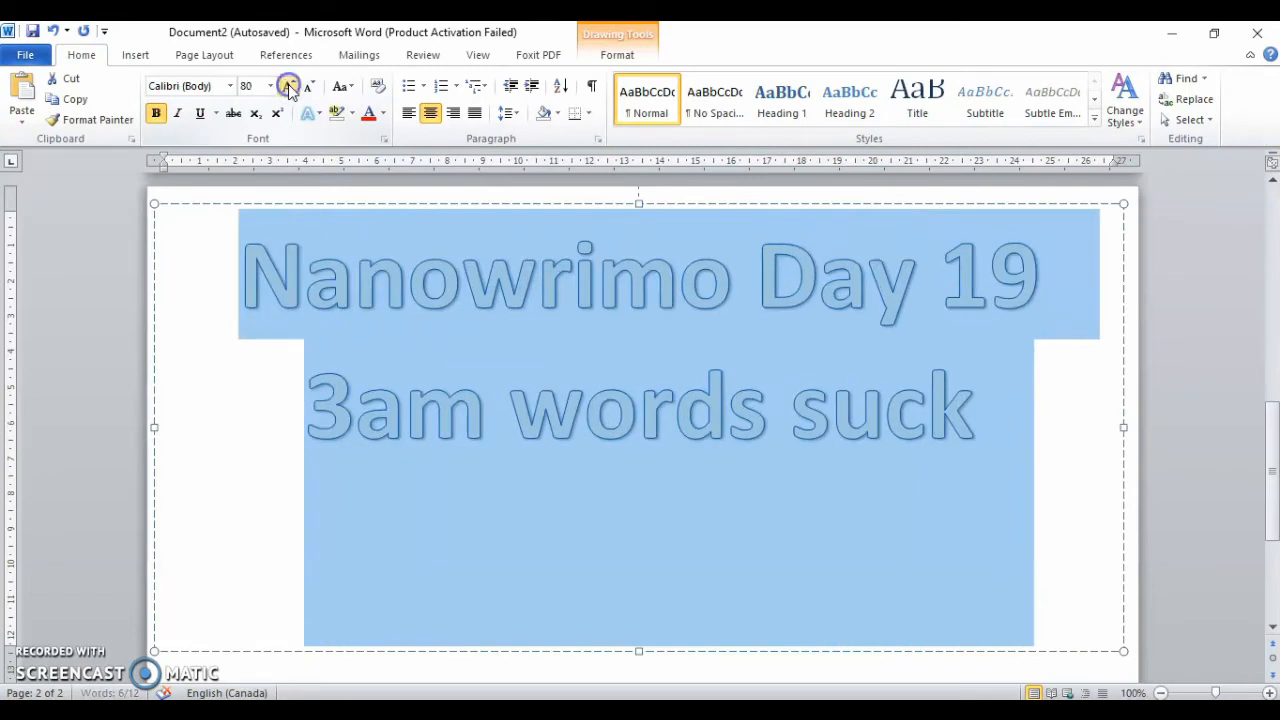
click(288, 88)
click(1012, 420)
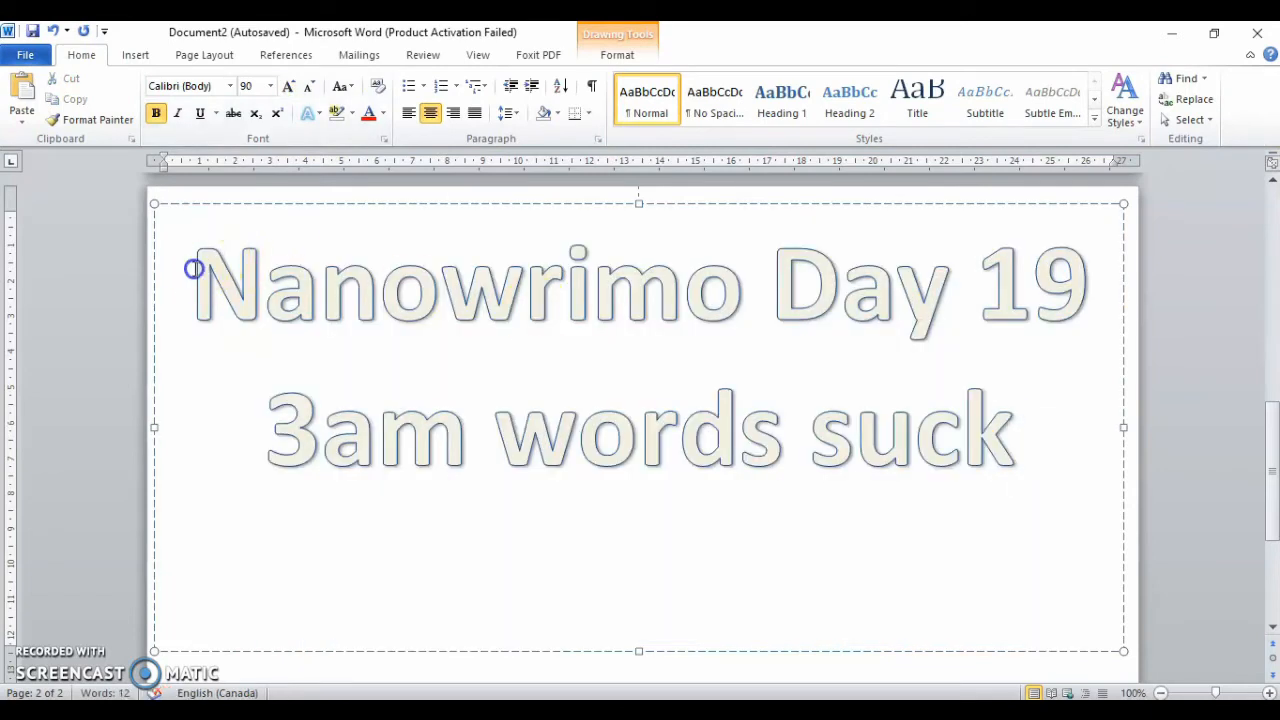
Add an empty line above the WordArt text and extend the box downward to about 16.75 cm high
key(ctrl+Home)
key(Return)
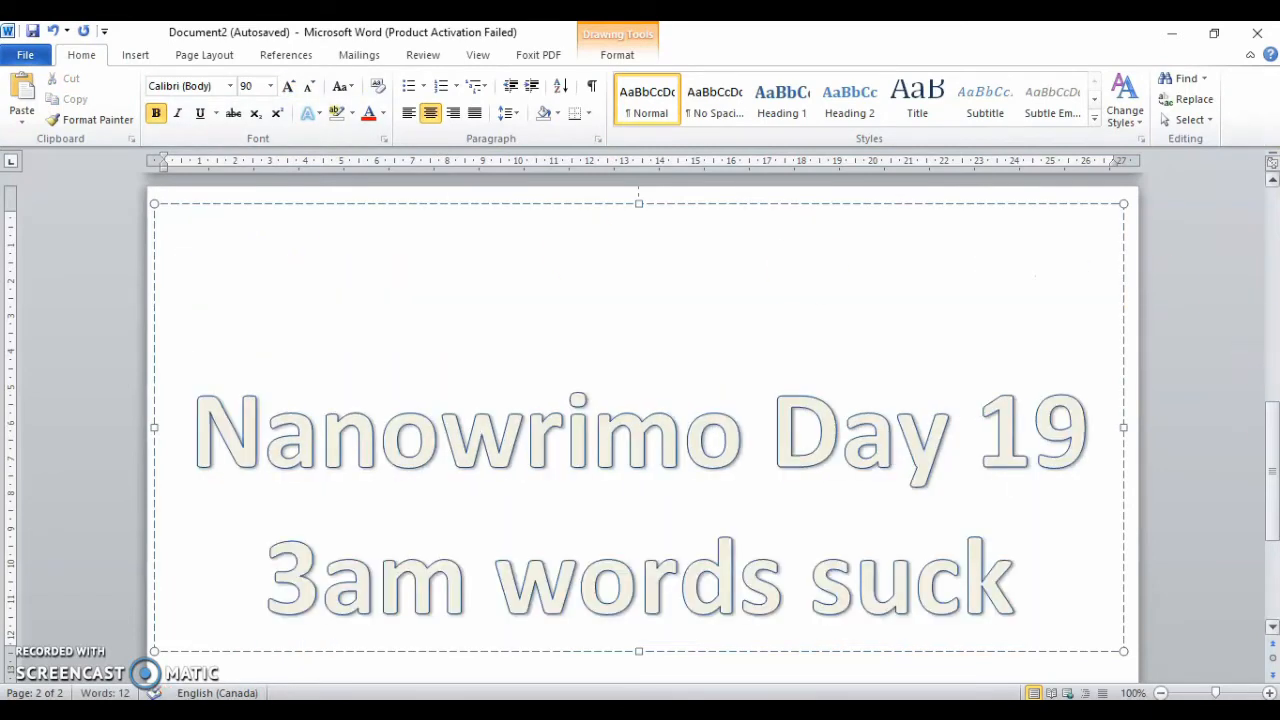
drag(1272, 430, 1271, 443)
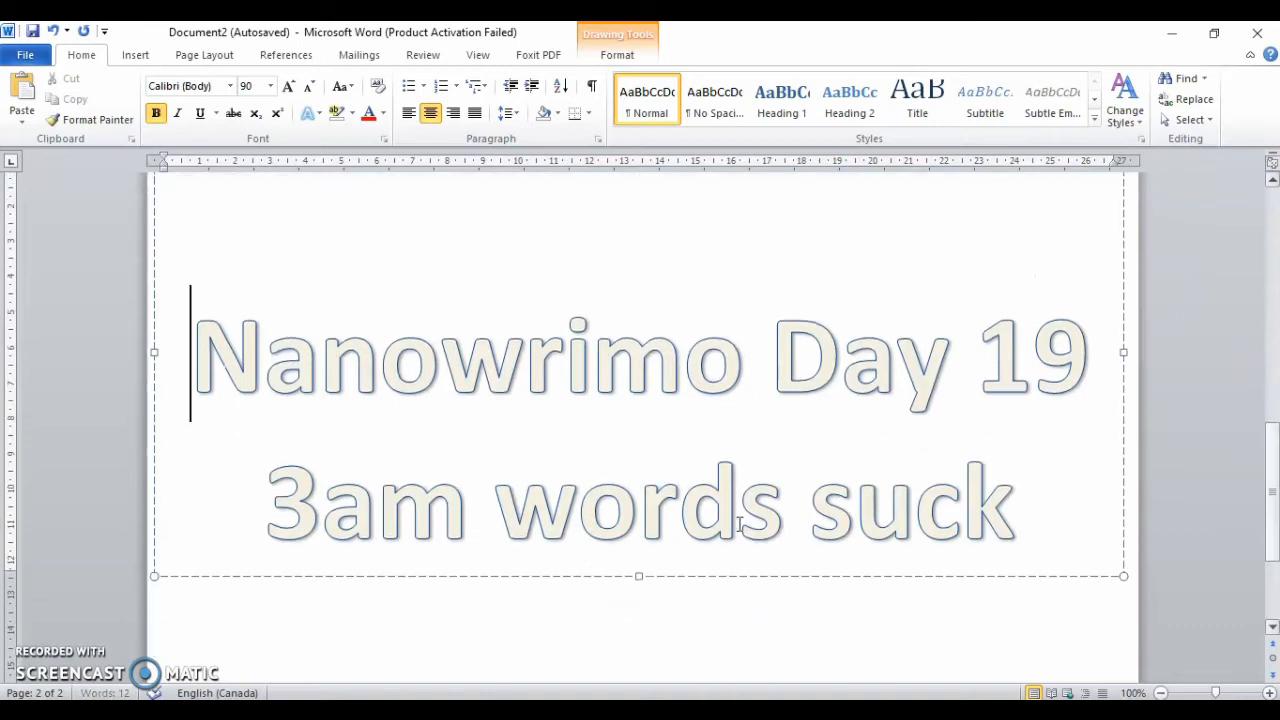
drag(638, 577, 626, 677)
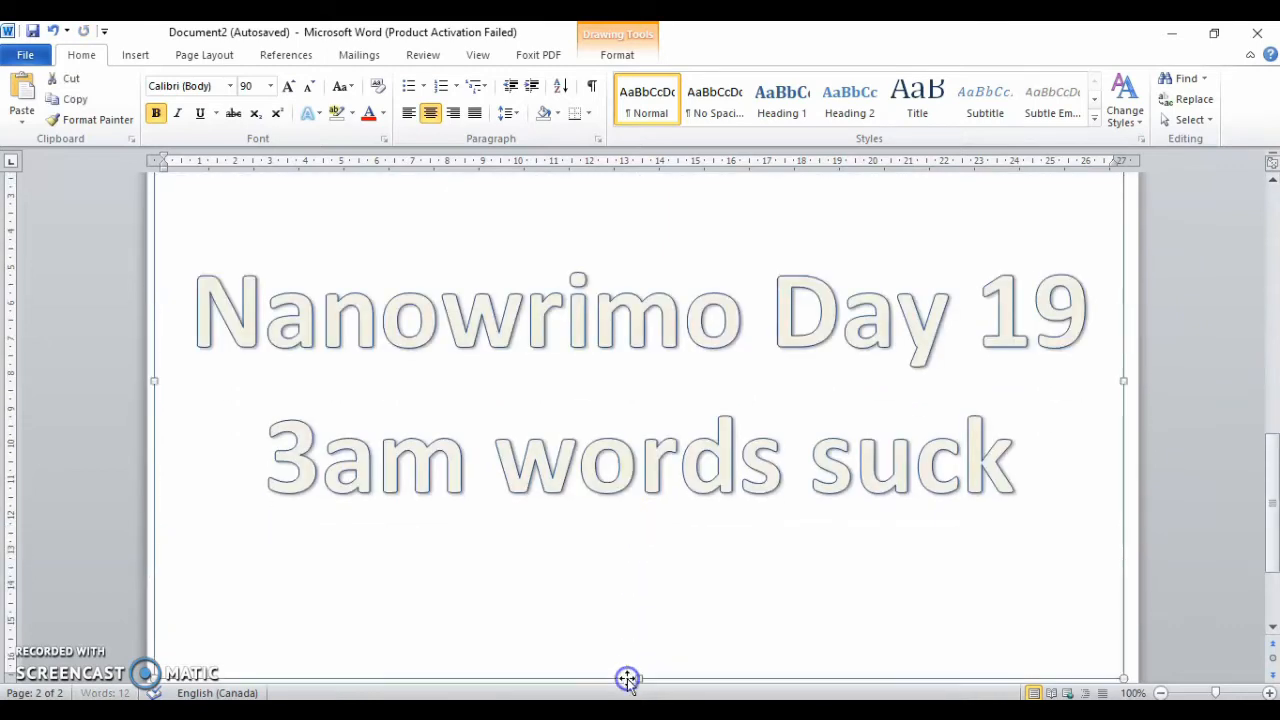
Try to give the WordArt text a black outline and preview heavier outline weights
click(629, 258)
click(617, 55)
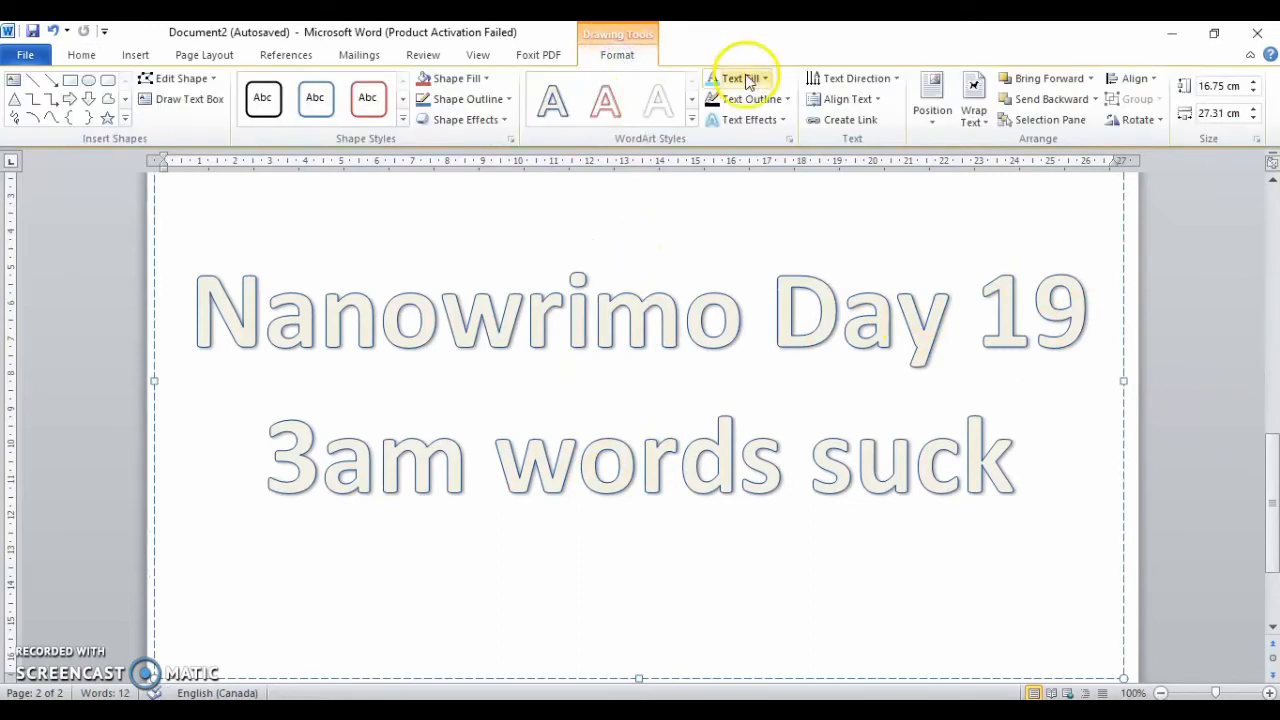
click(786, 99)
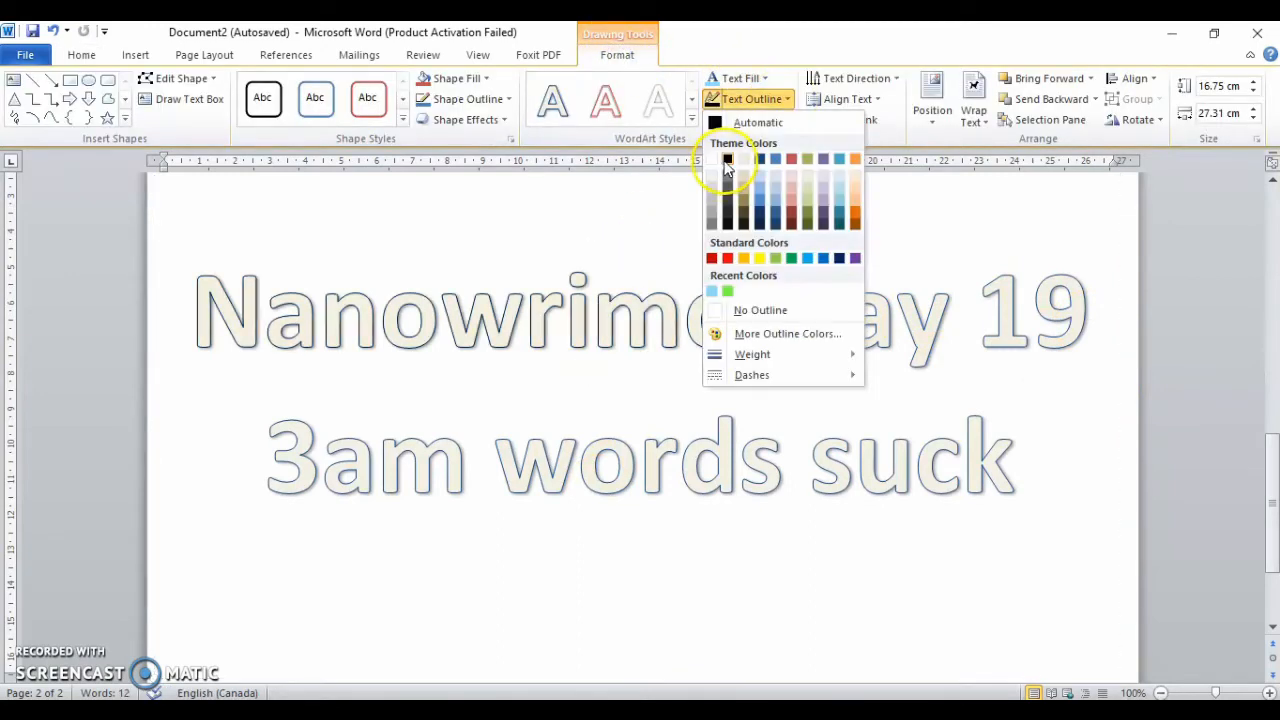
click(727, 160)
click(749, 99)
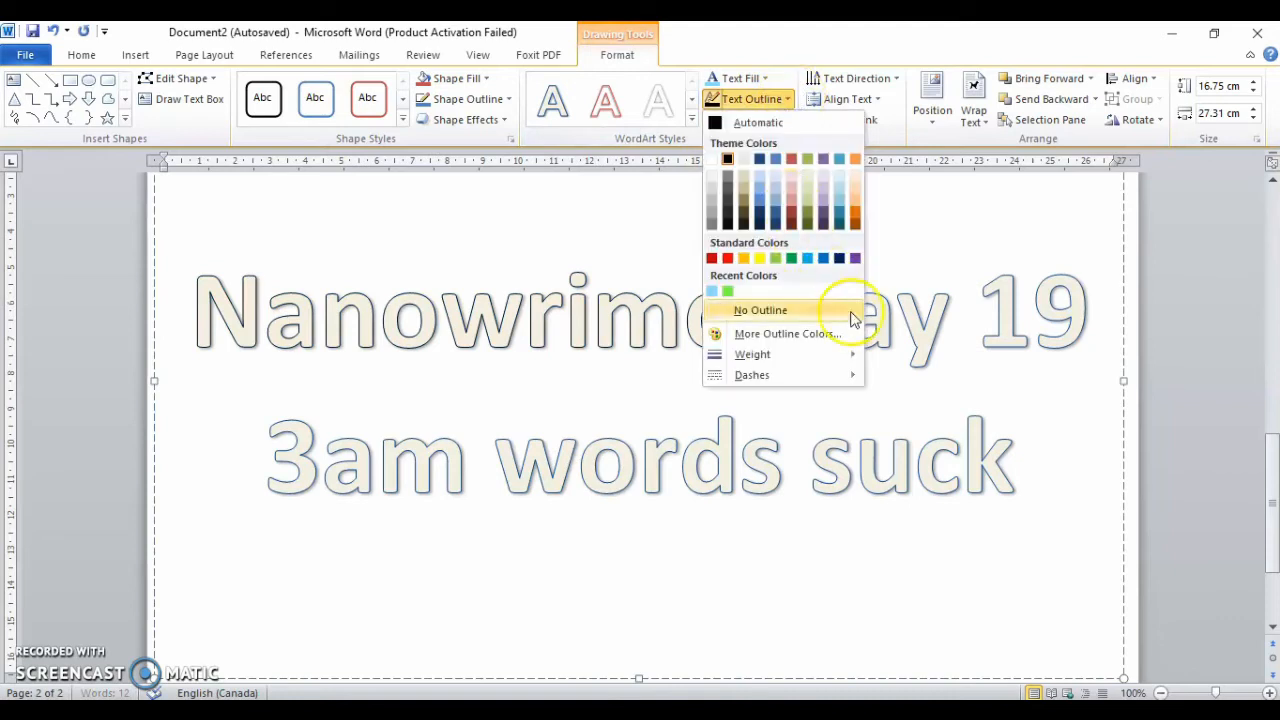
mouse_move(828, 362)
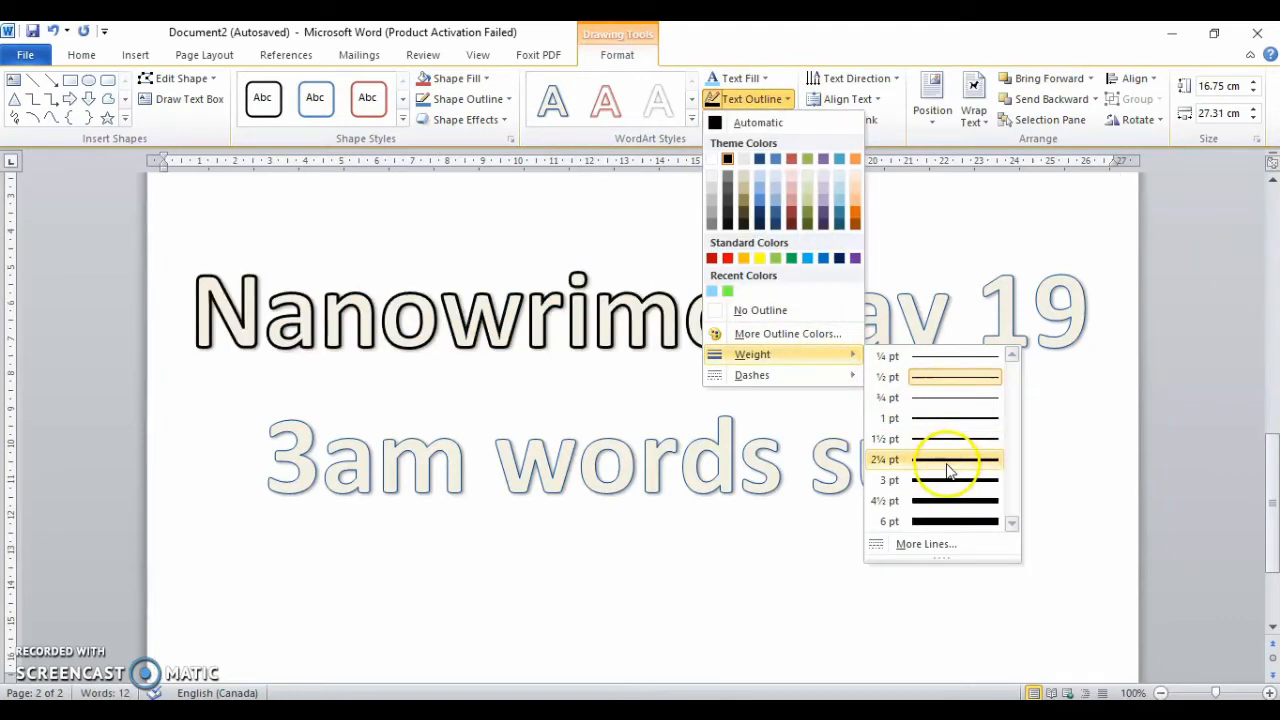
click(737, 457)
Give both WordArt lines a black text outline with a weight of 3 pt
drag(1020, 483, 198, 322)
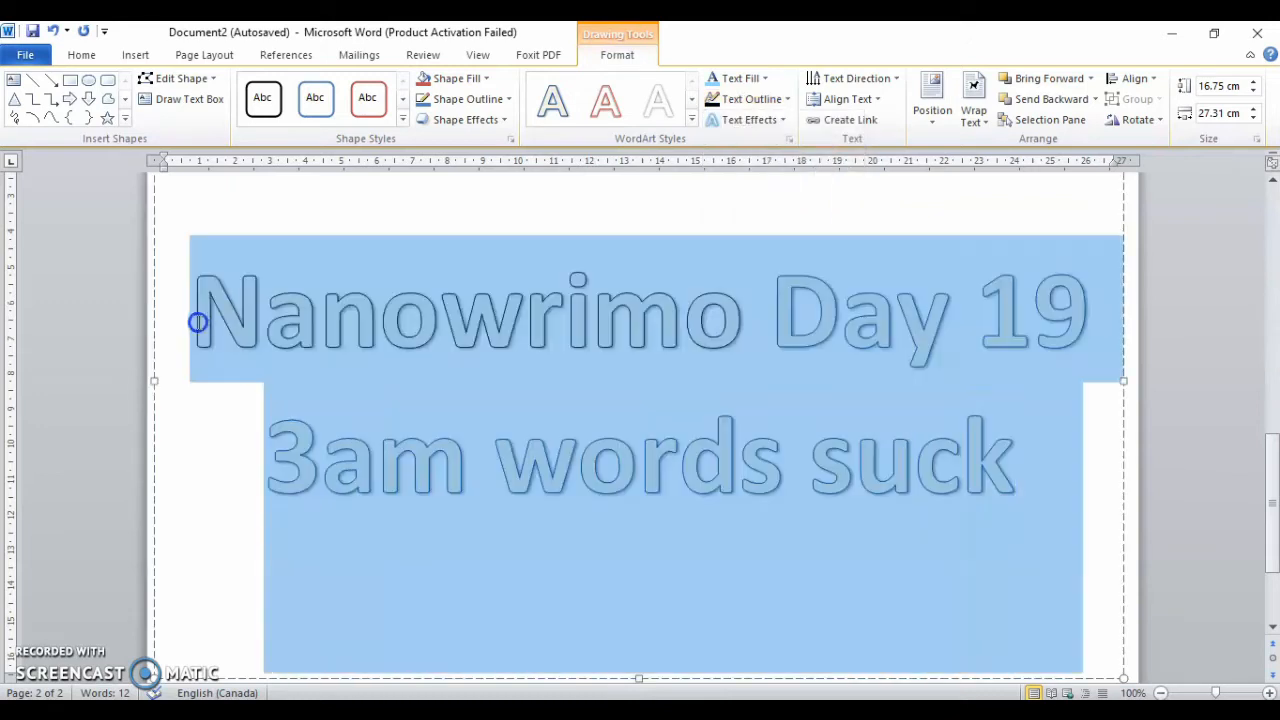
click(788, 99)
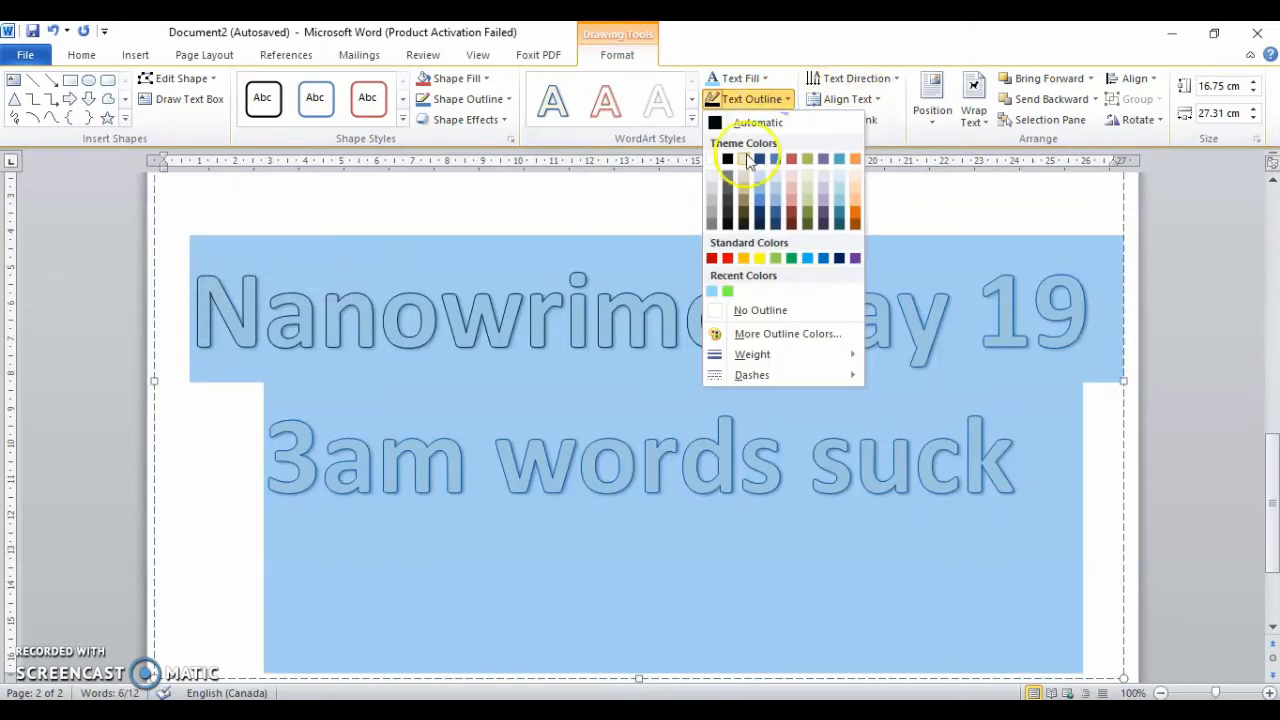
click(728, 160)
click(752, 98)
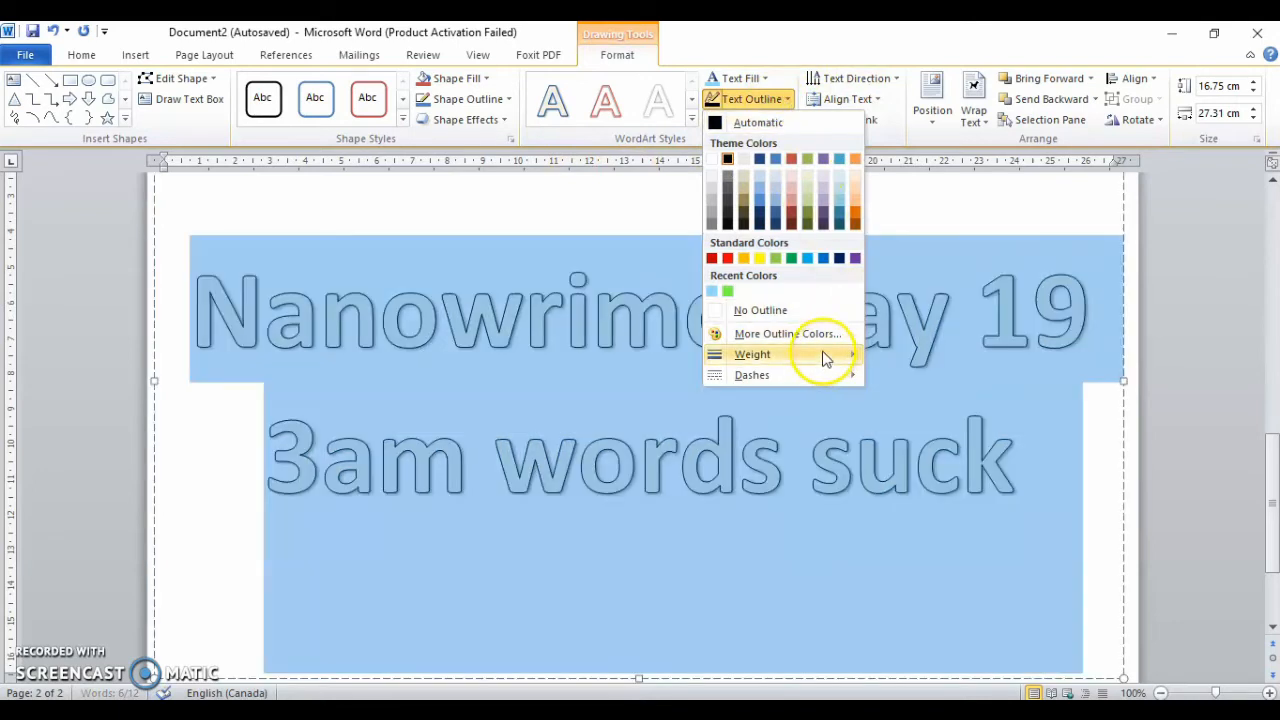
mouse_move(826, 358)
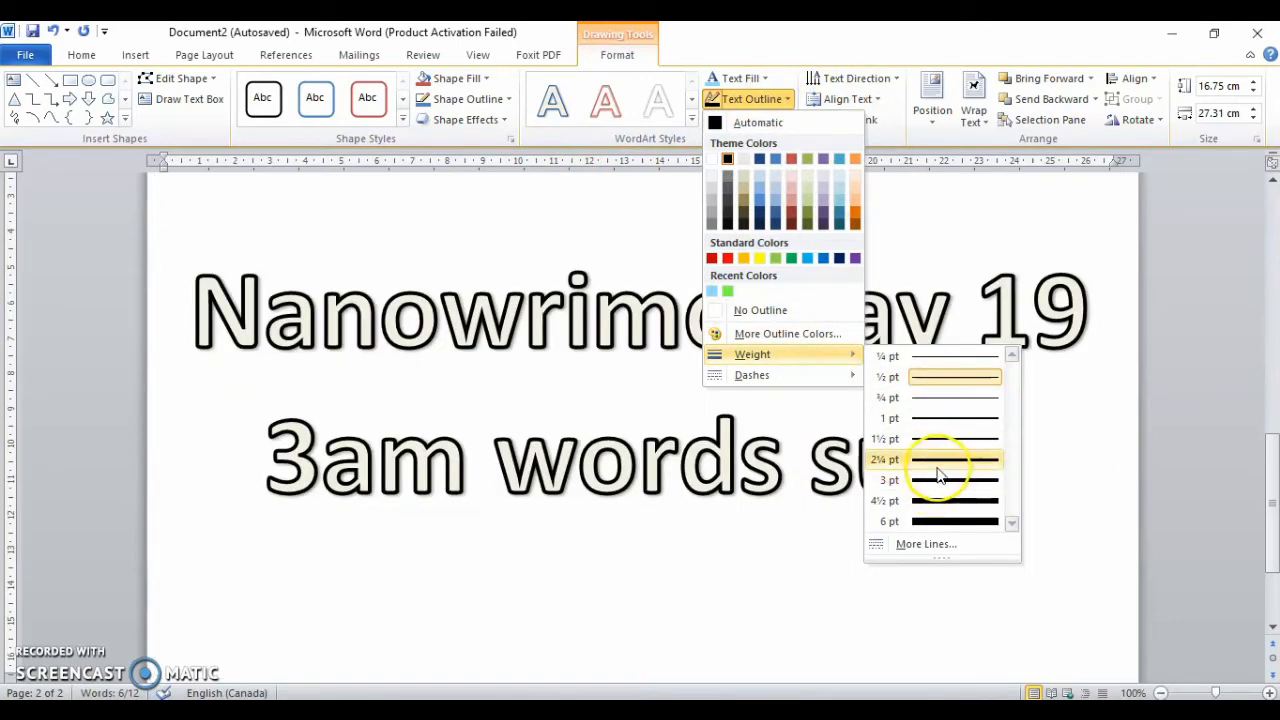
click(936, 485)
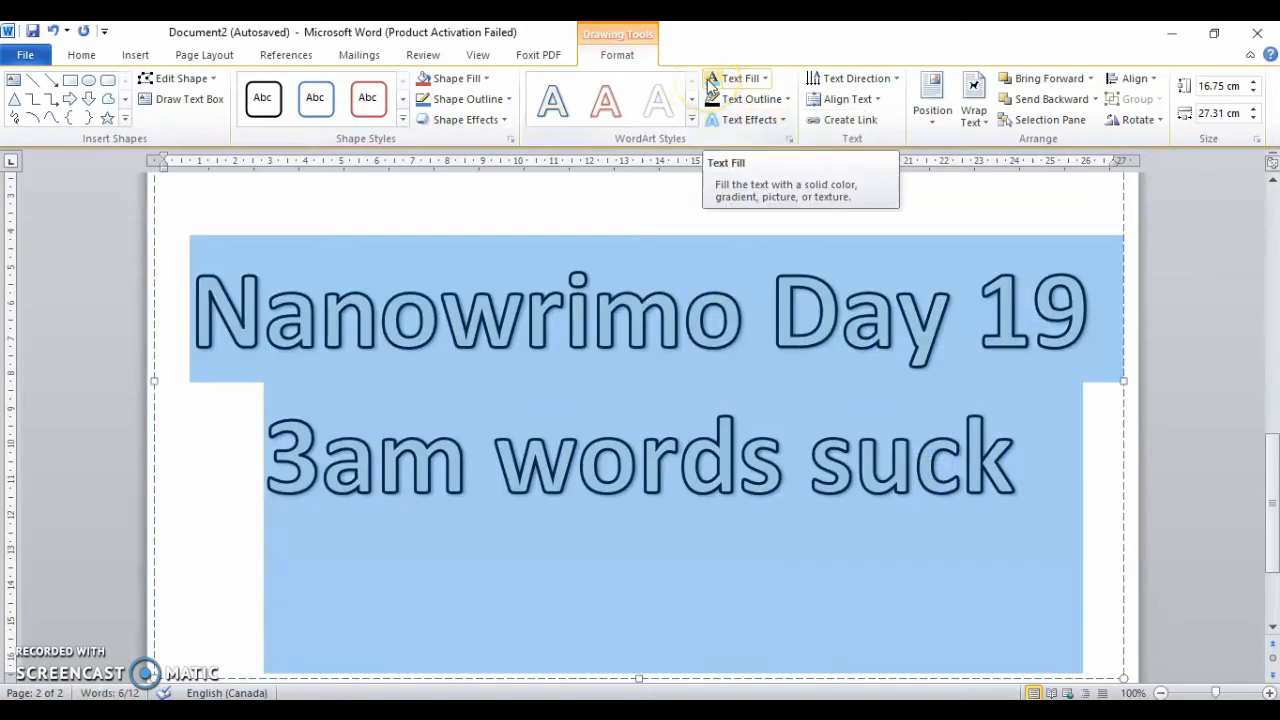
Fill the WordArt letters with the recently used light blue and the box behind them with standard red
click(763, 78)
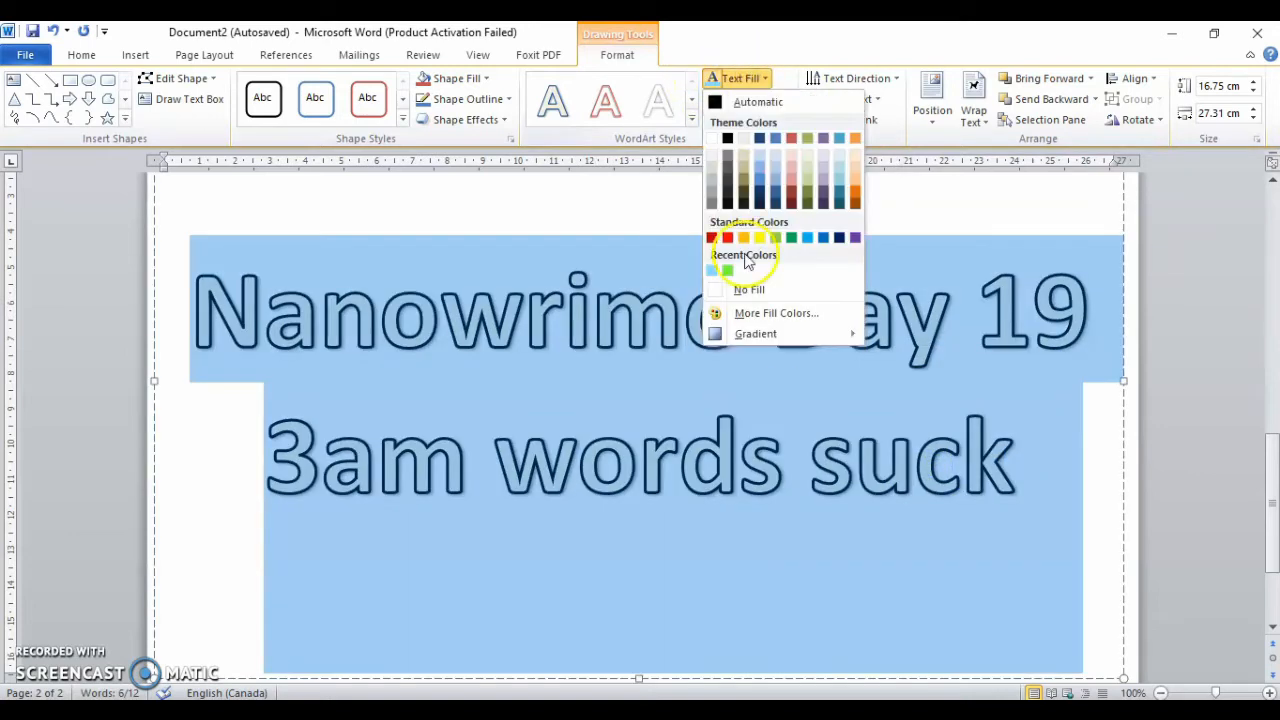
click(714, 272)
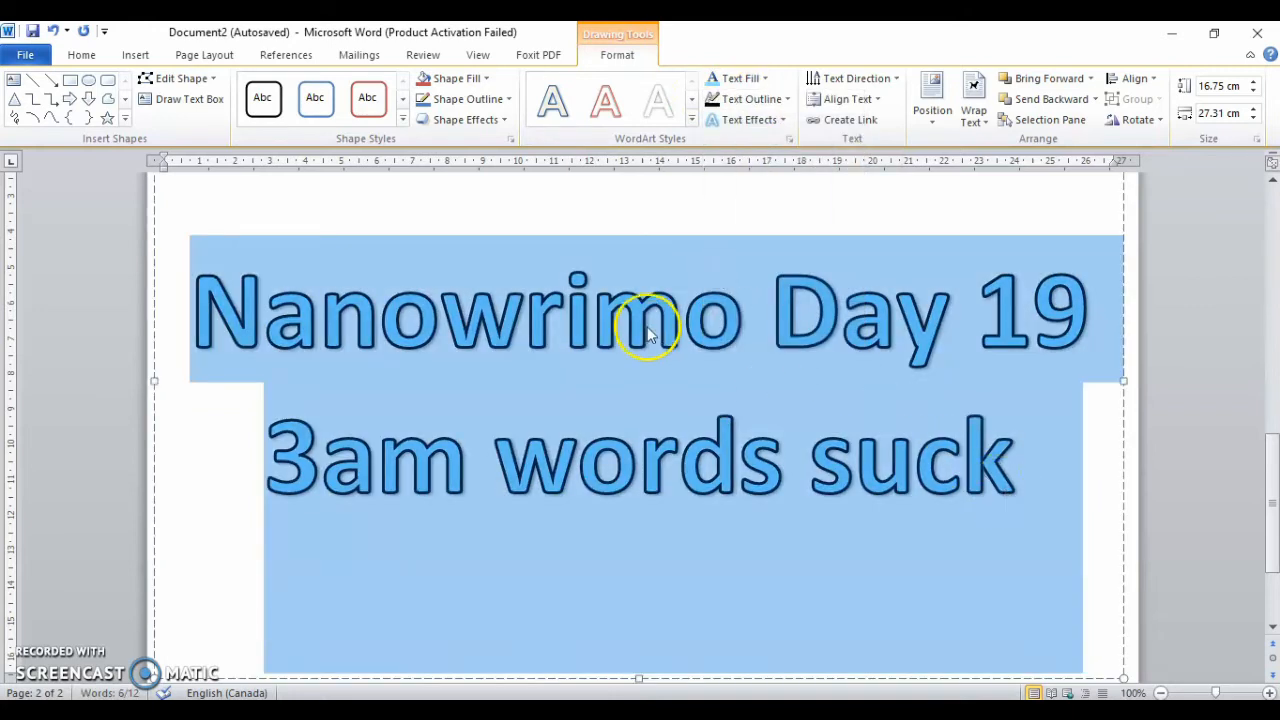
click(483, 79)
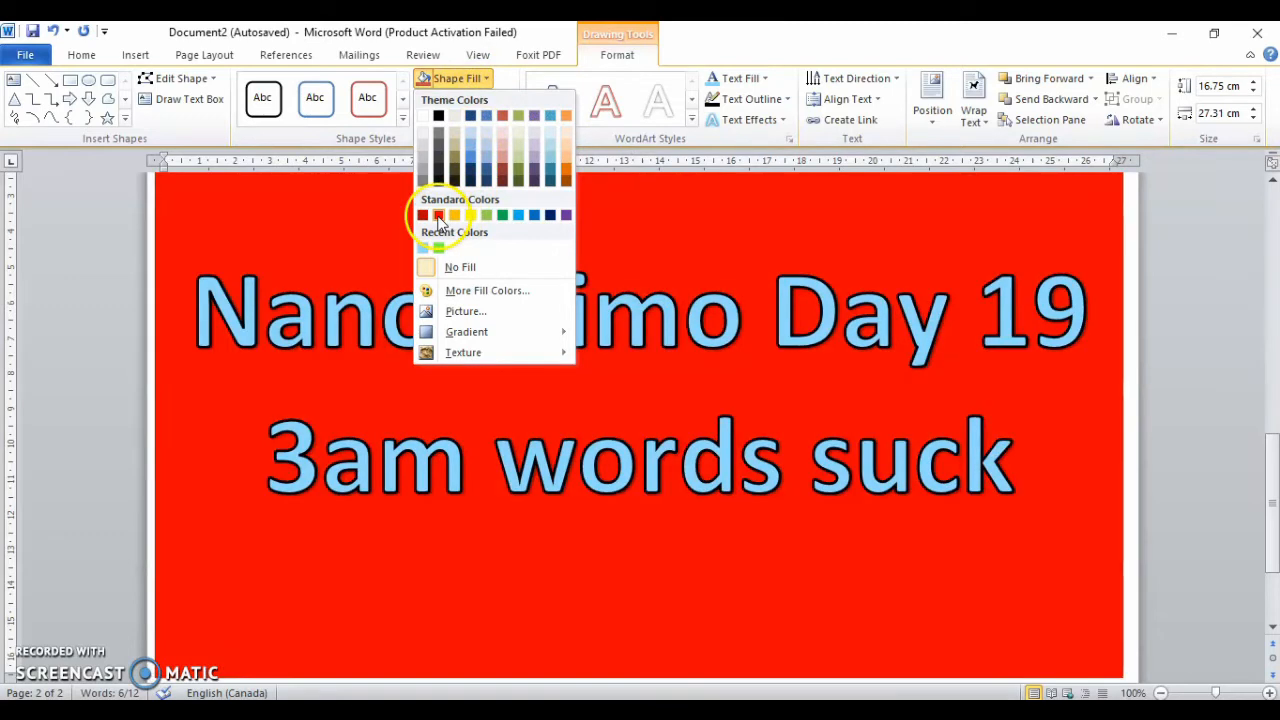
click(438, 215)
click(1166, 474)
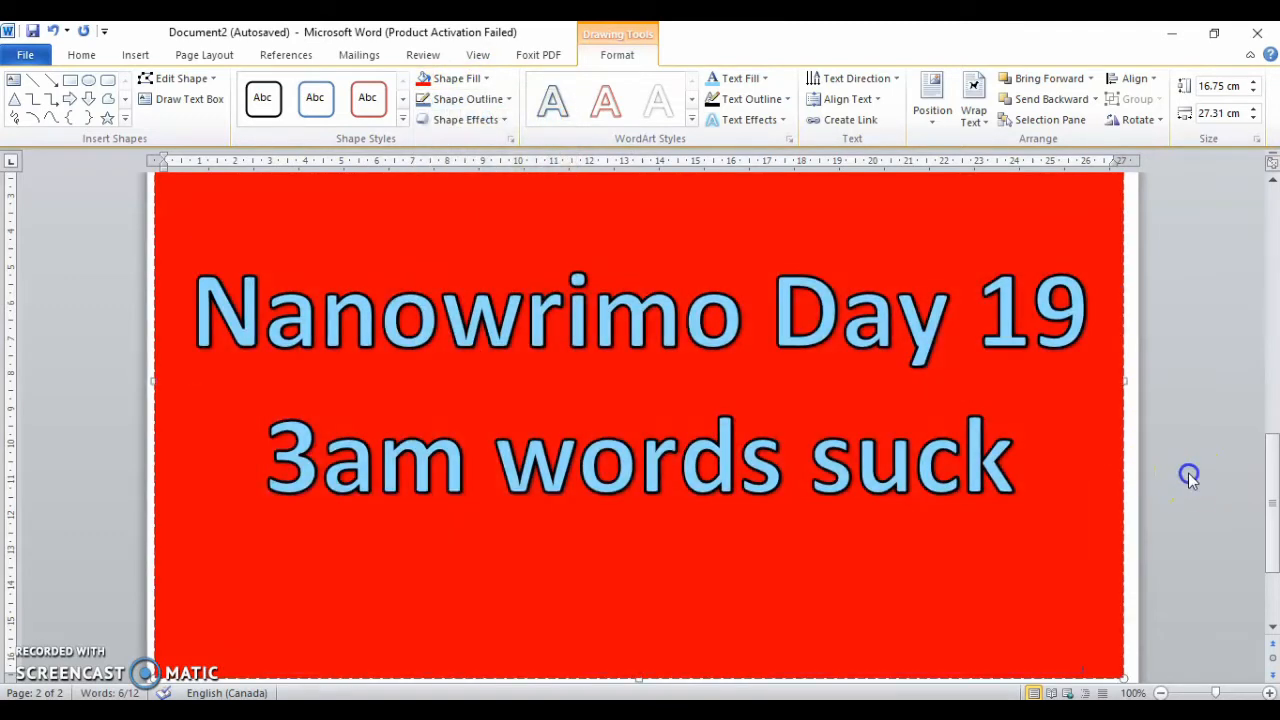
drag(1273, 510, 1273, 493)
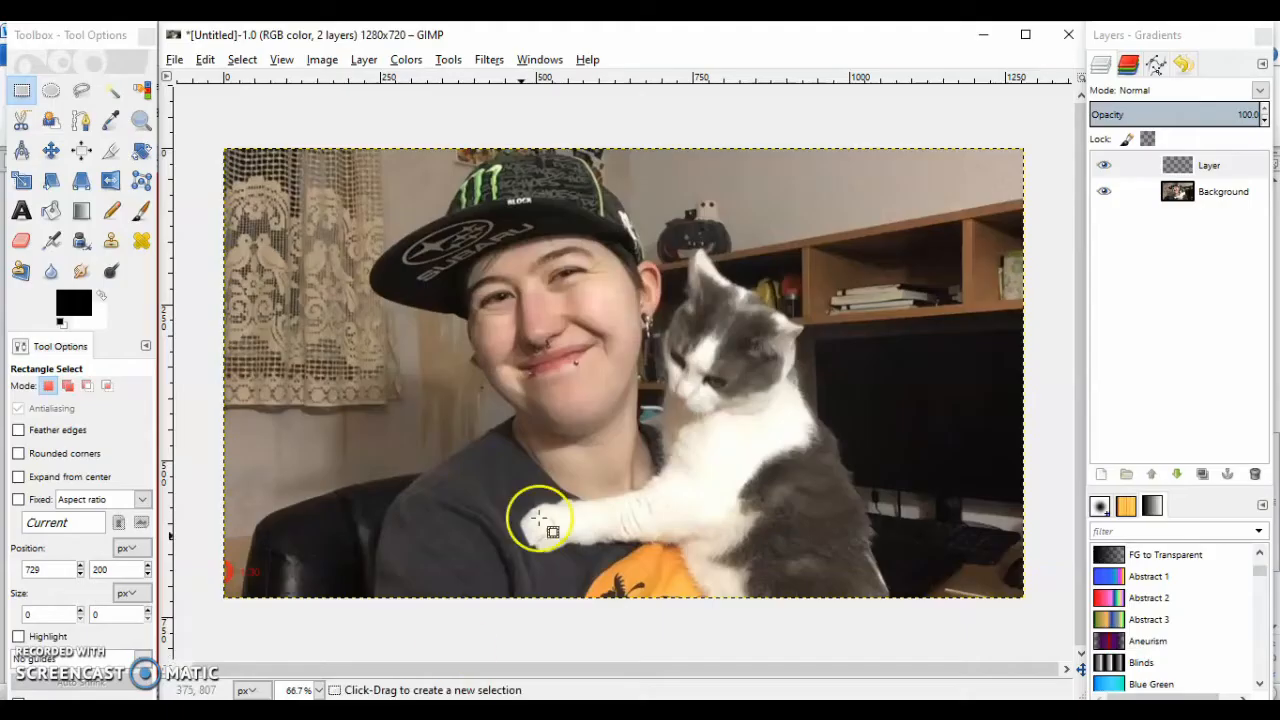
Switch to GIMP, paste the screenshot of the WordArt page onto the empty top layer and anchor it
click(1250, 168)
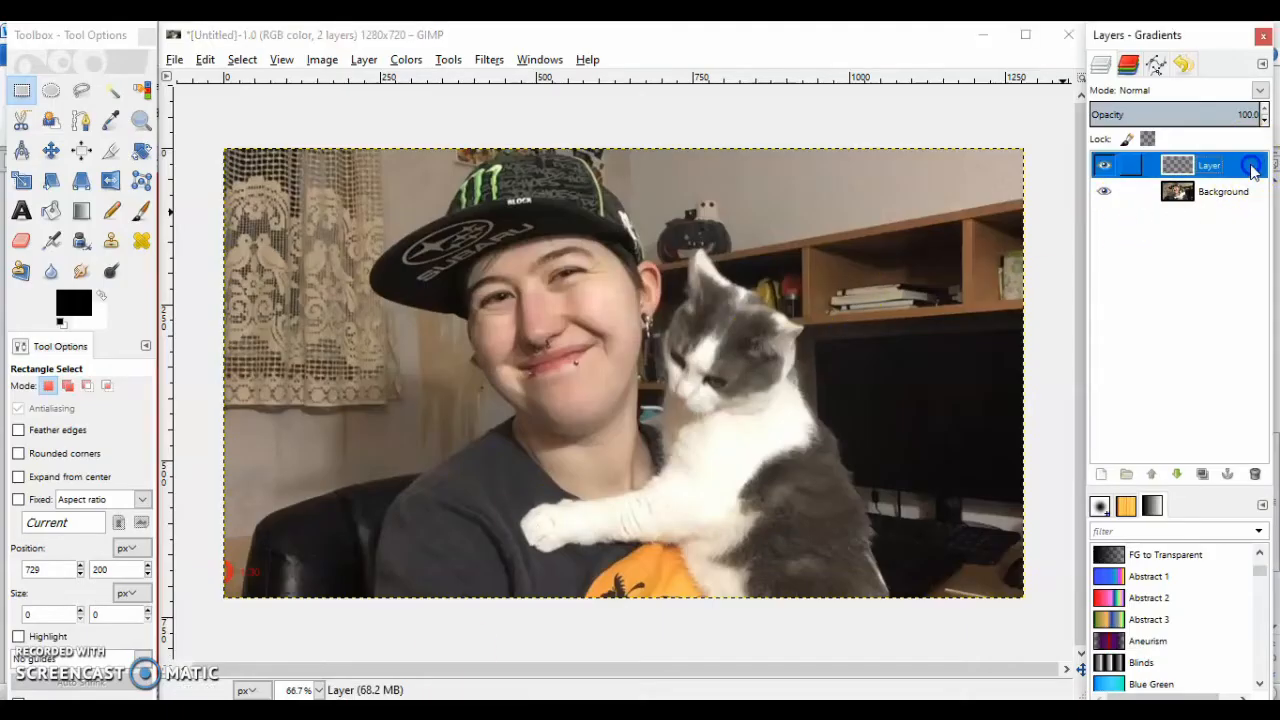
key(ctrl+v)
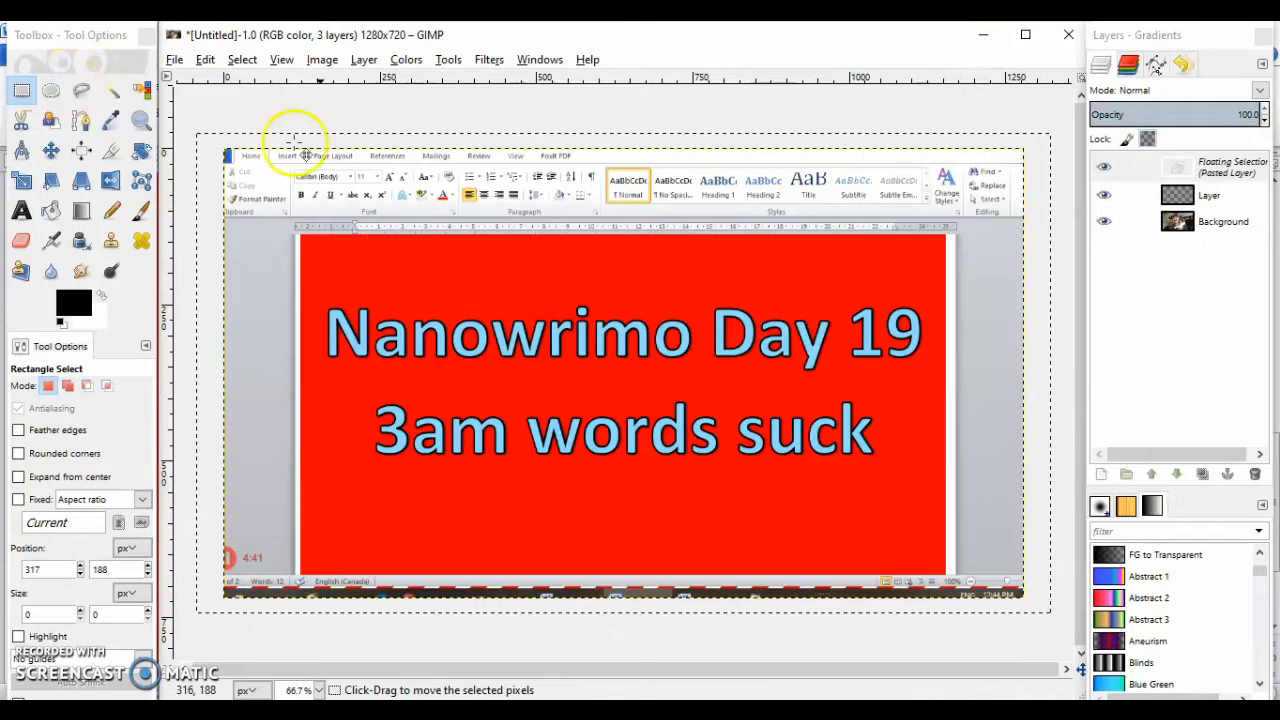
click(241, 101)
Isolate the red text block, about 1008 × 441 px, by cutting it, clearing the rest of the layer and pasting it back
drag(305, 254, 640, 530)
drag(790, 513, 936, 530)
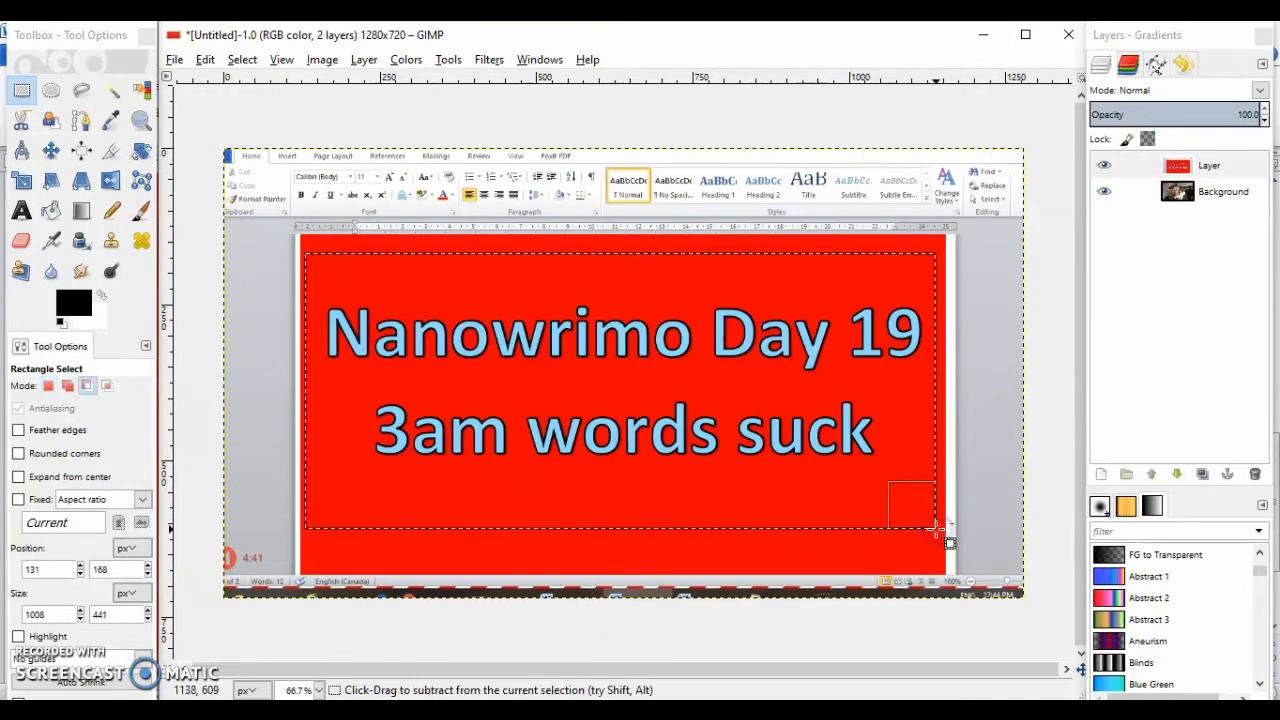
key(ctrl+x)
key(ctrl+a)
key(Delete)
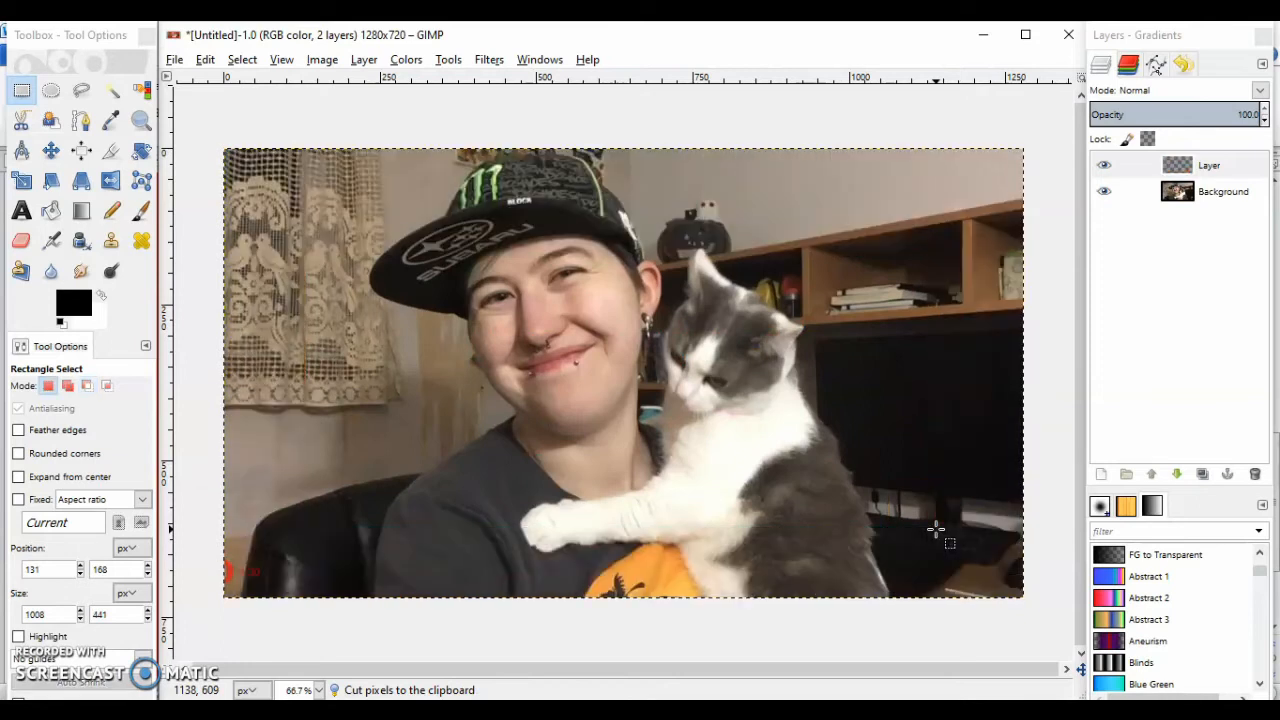
key(ctrl+v)
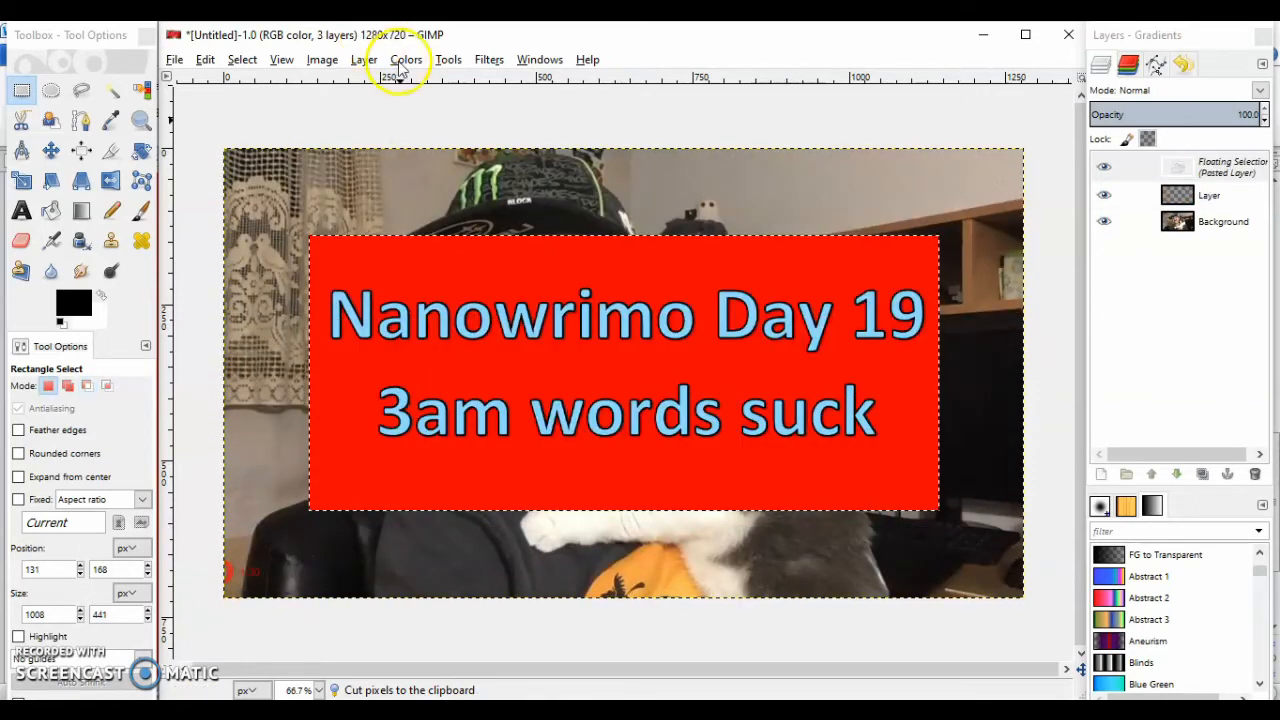
Make the pasted block's red background transparent with Color to Alpha, using the colour ff0000
click(362, 60)
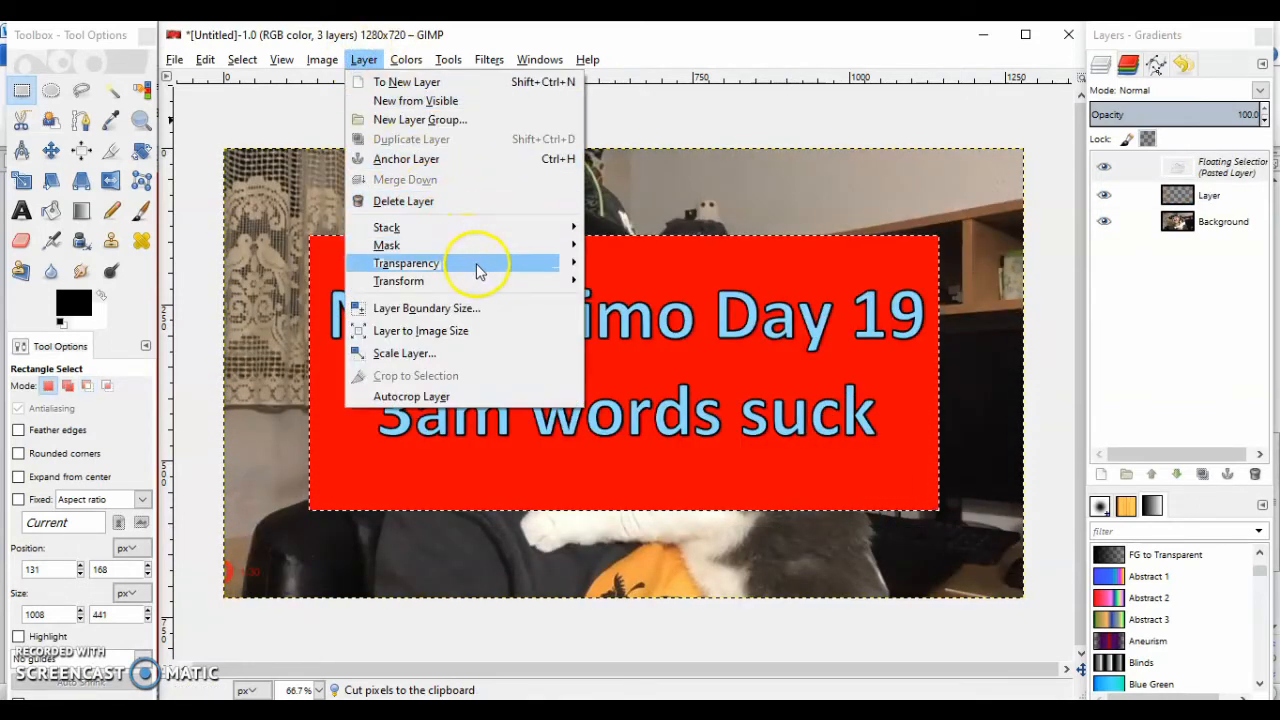
mouse_move(478, 272)
click(662, 303)
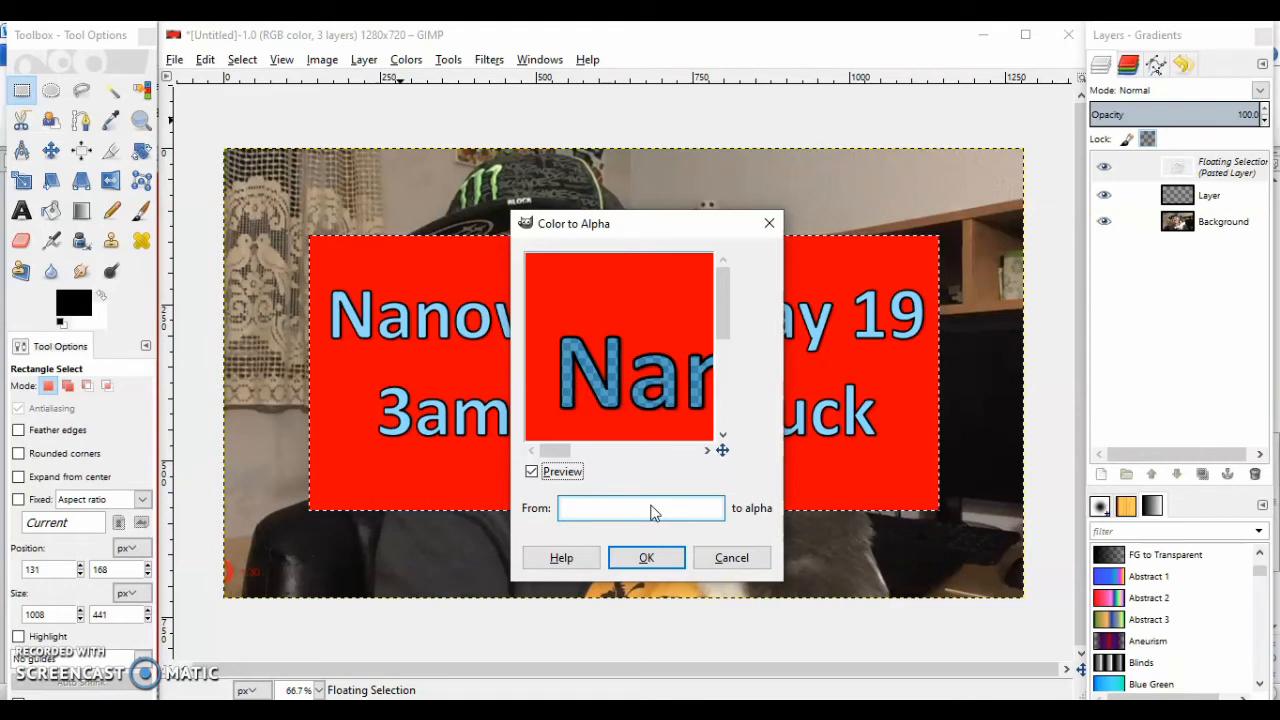
click(641, 509)
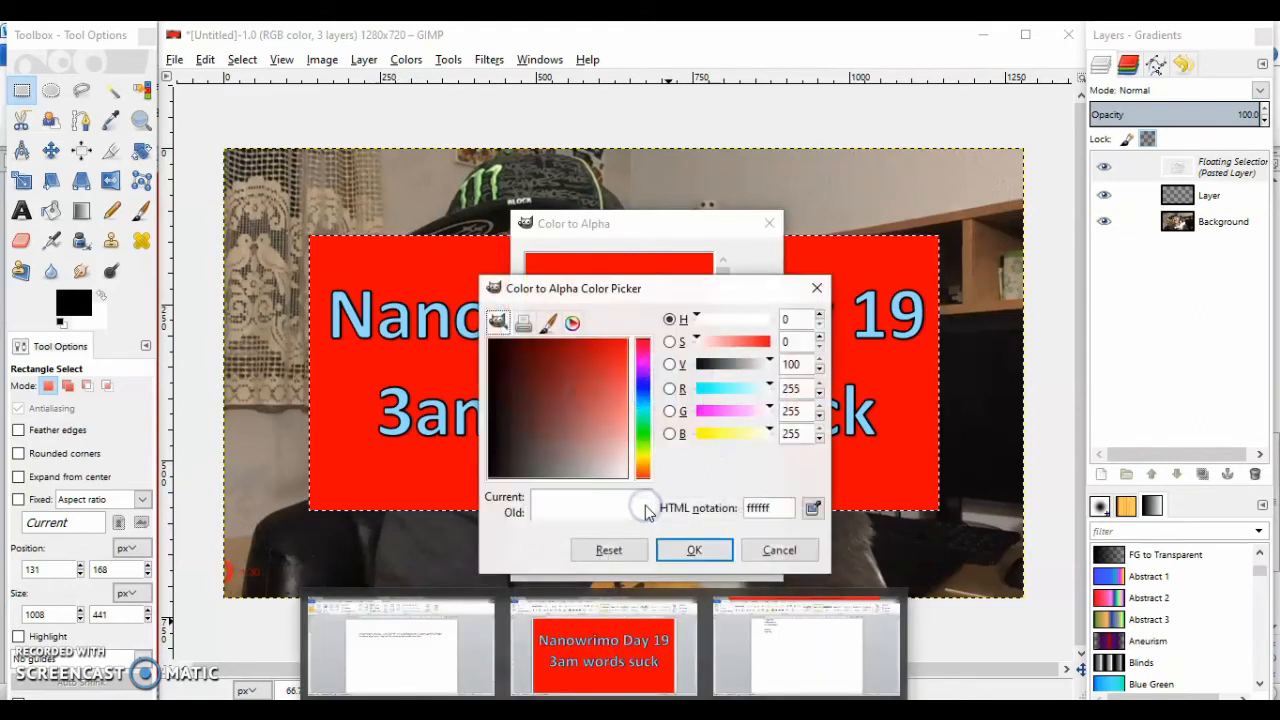
drag(558, 412, 657, 300)
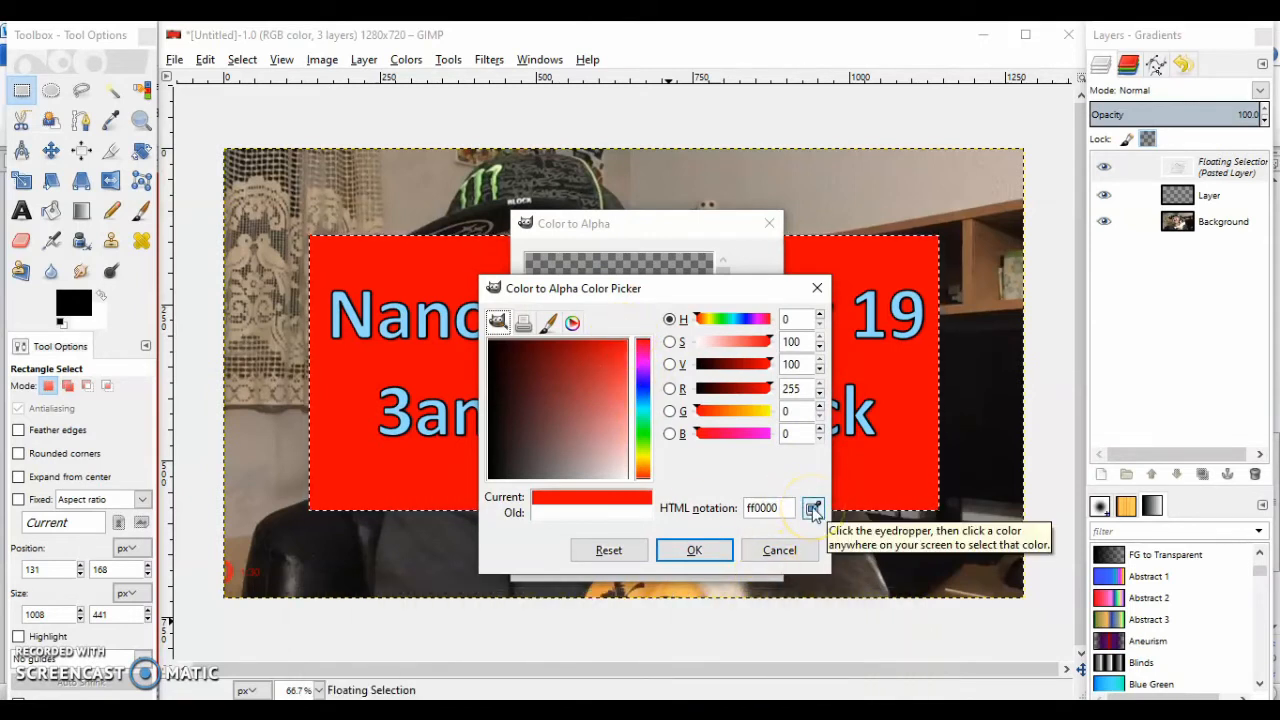
click(813, 509)
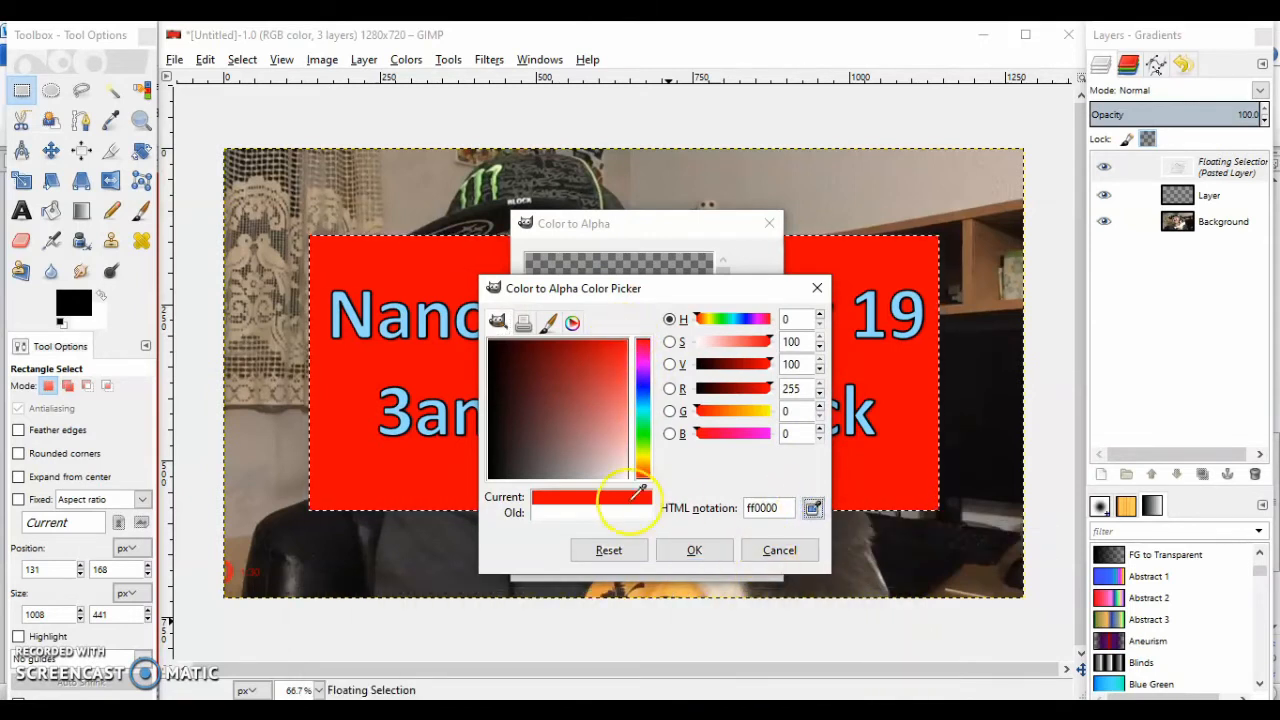
click(369, 469)
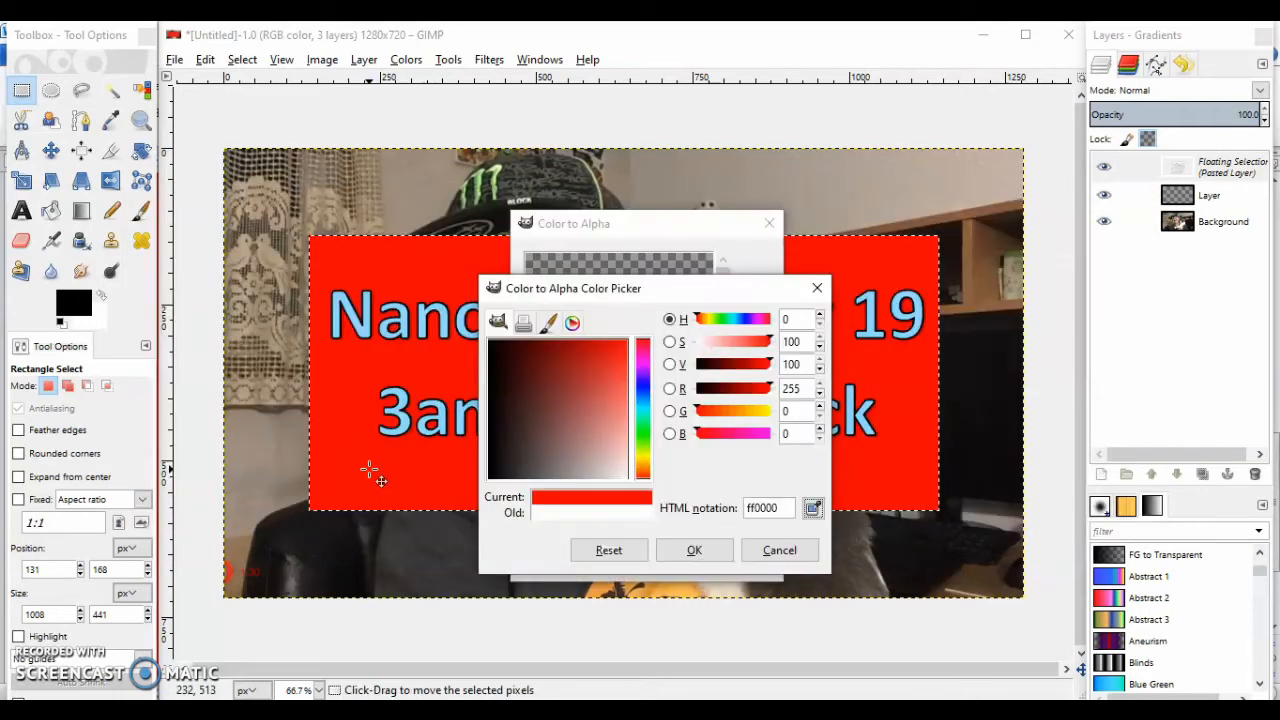
click(697, 553)
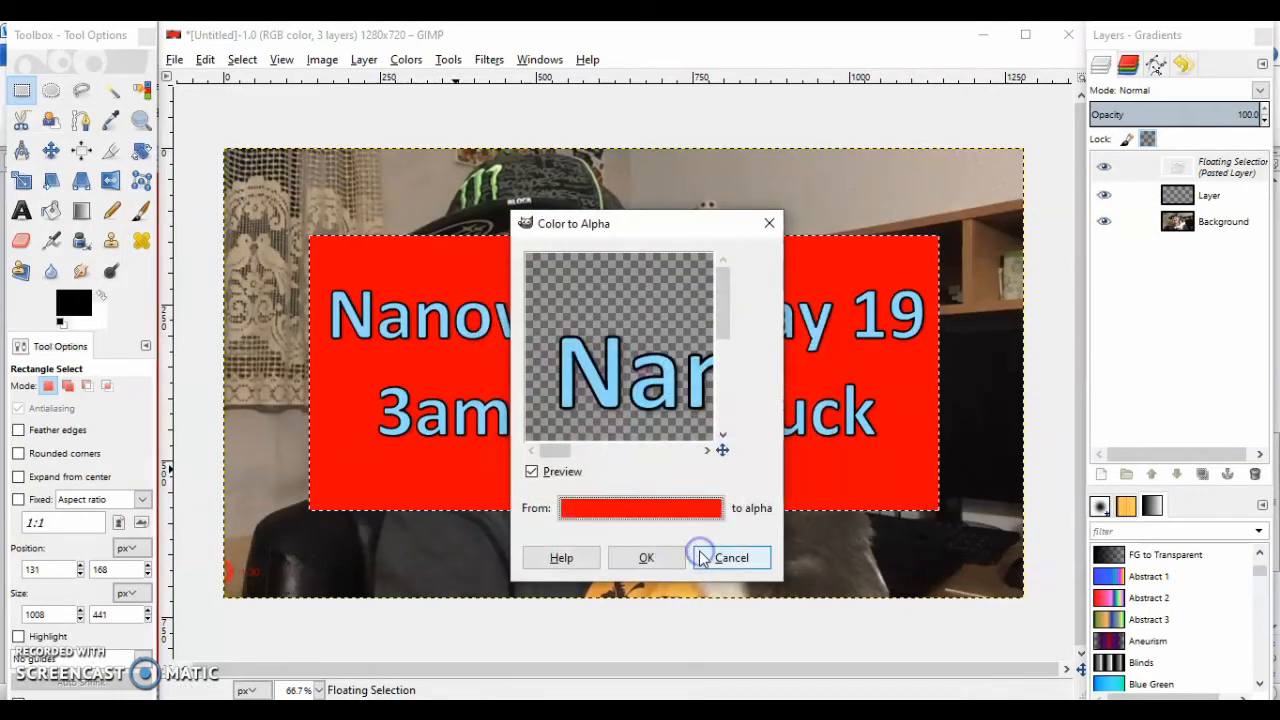
click(659, 555)
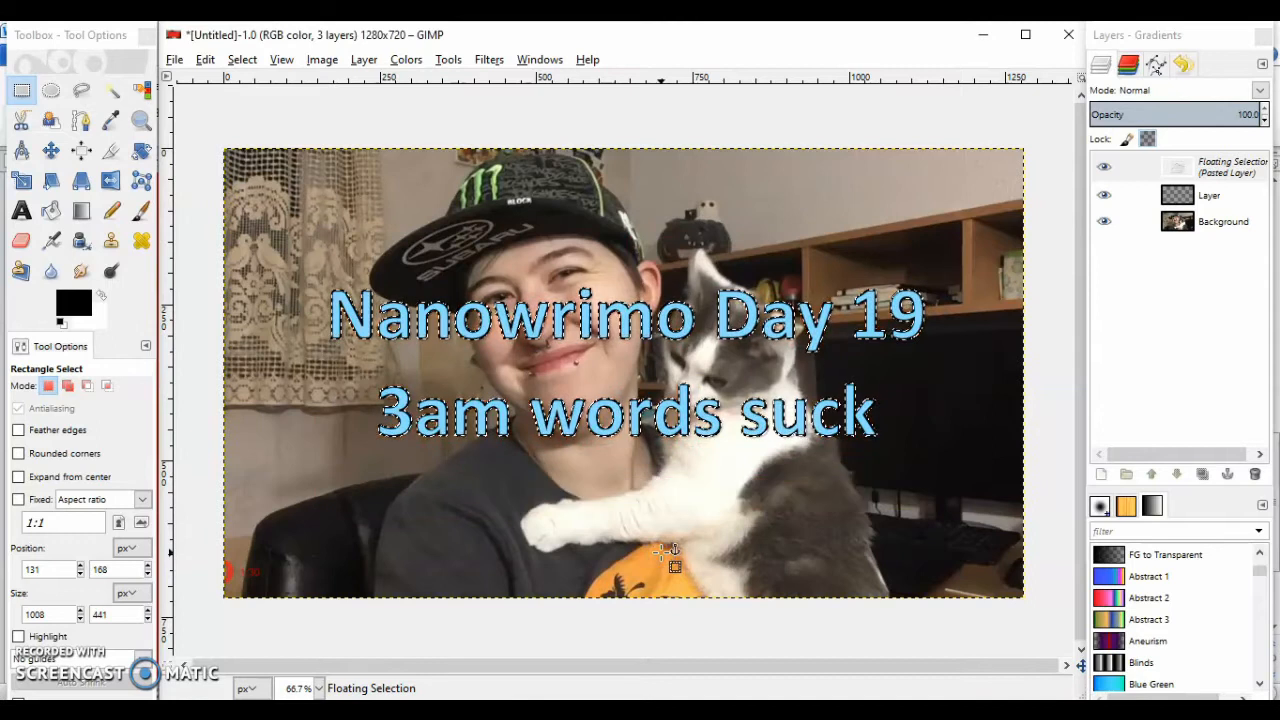
Rotate the floating title text by -15 degrees
click(140, 150)
drag(286, 349, 300, 420)
click(670, 200)
key(BackSpace)
key(BackSpace)
key(BackSpace)
key(BackSpace)
text(5)
key(Return)
click(770, 314)
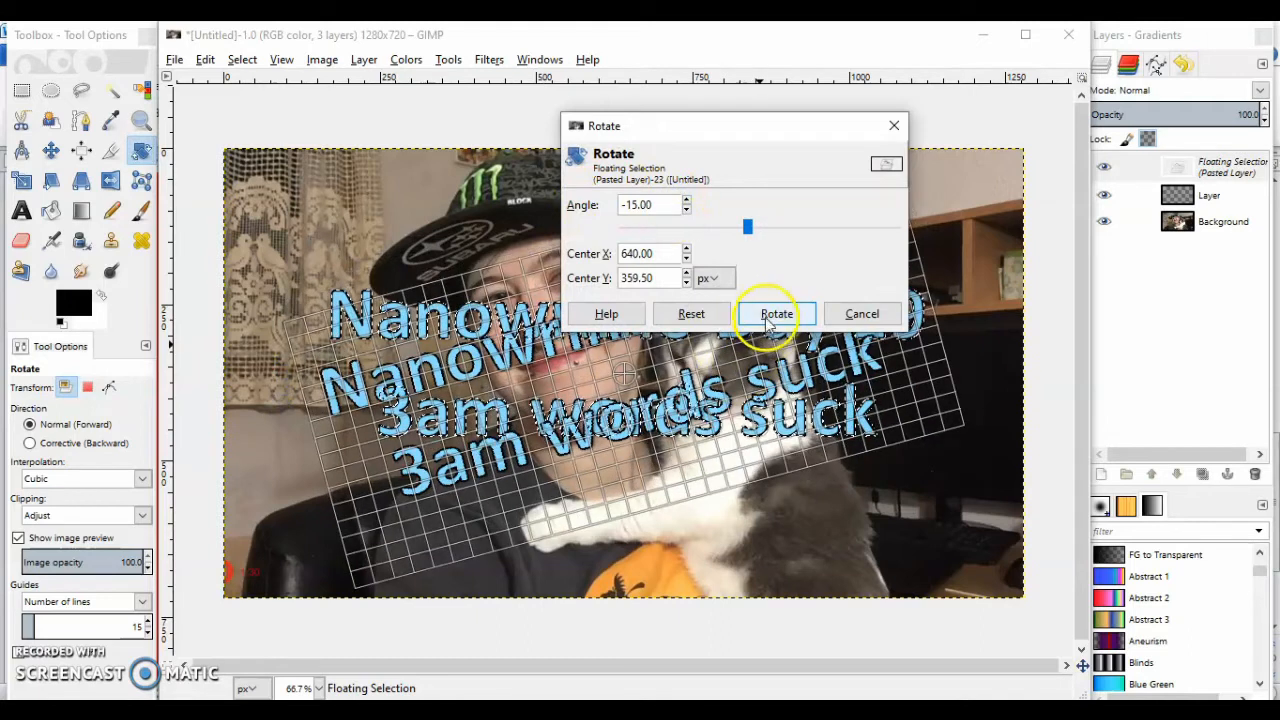
Cut and re-paste the rotated text, move it to the lower right of the photo below the face, and anchor it
click(24, 91)
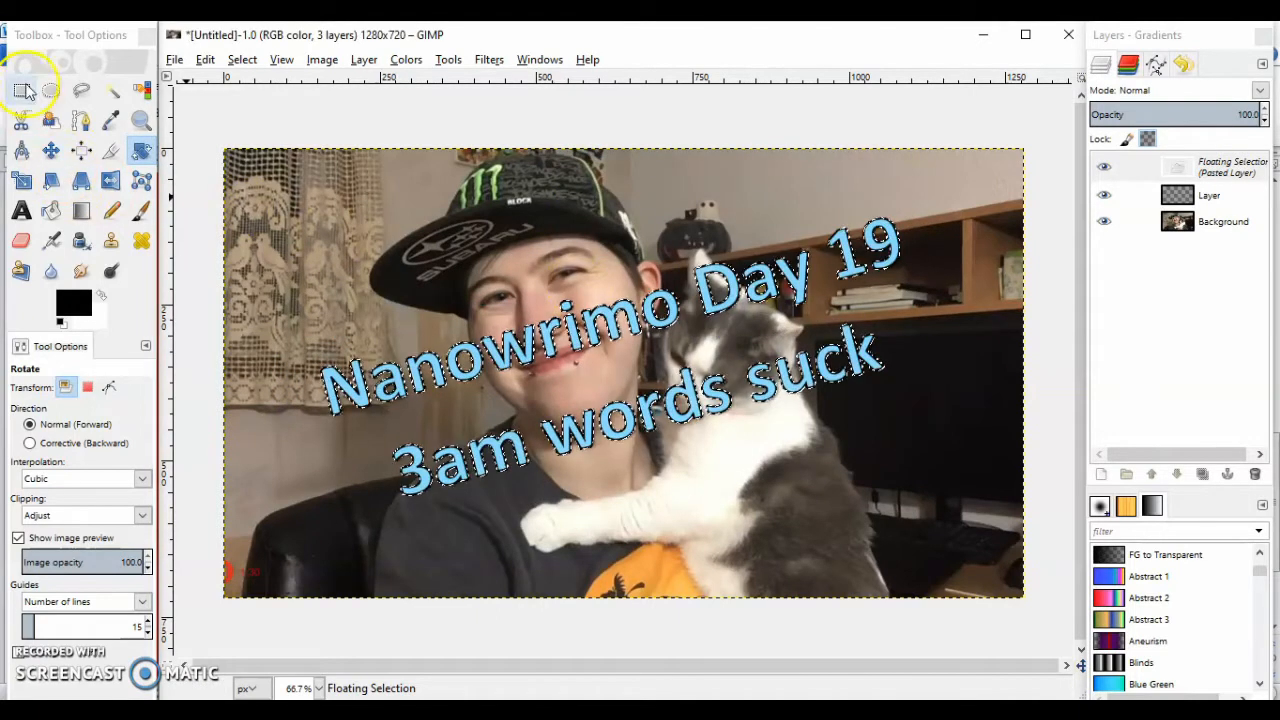
click(377, 288)
drag(963, 172, 308, 518)
key(ctrl+x)
key(ctrl+v)
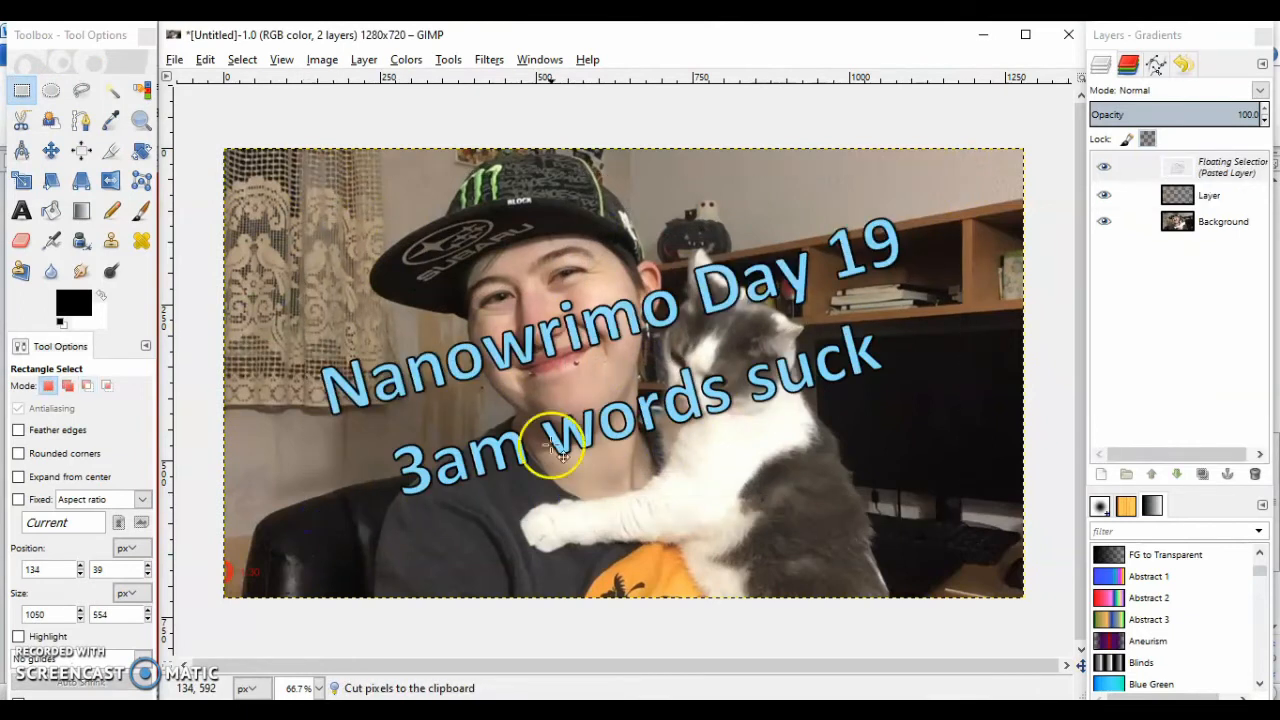
drag(690, 410, 795, 455)
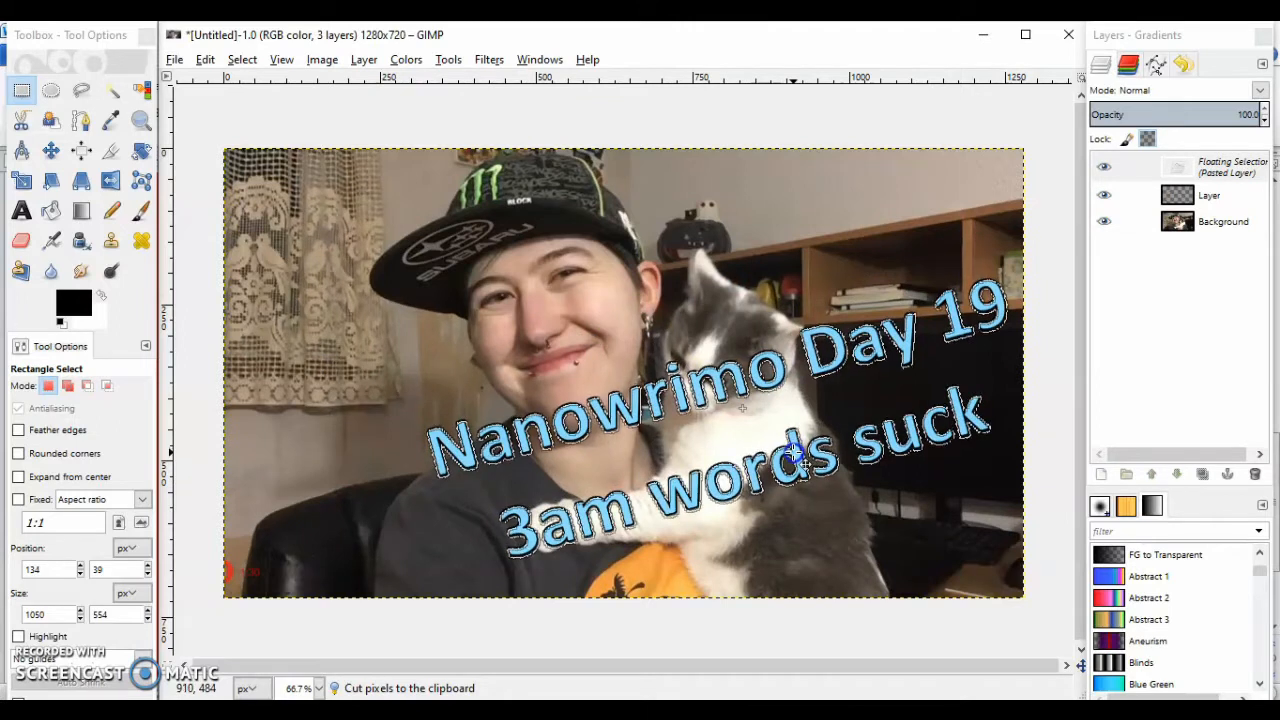
click(593, 250)
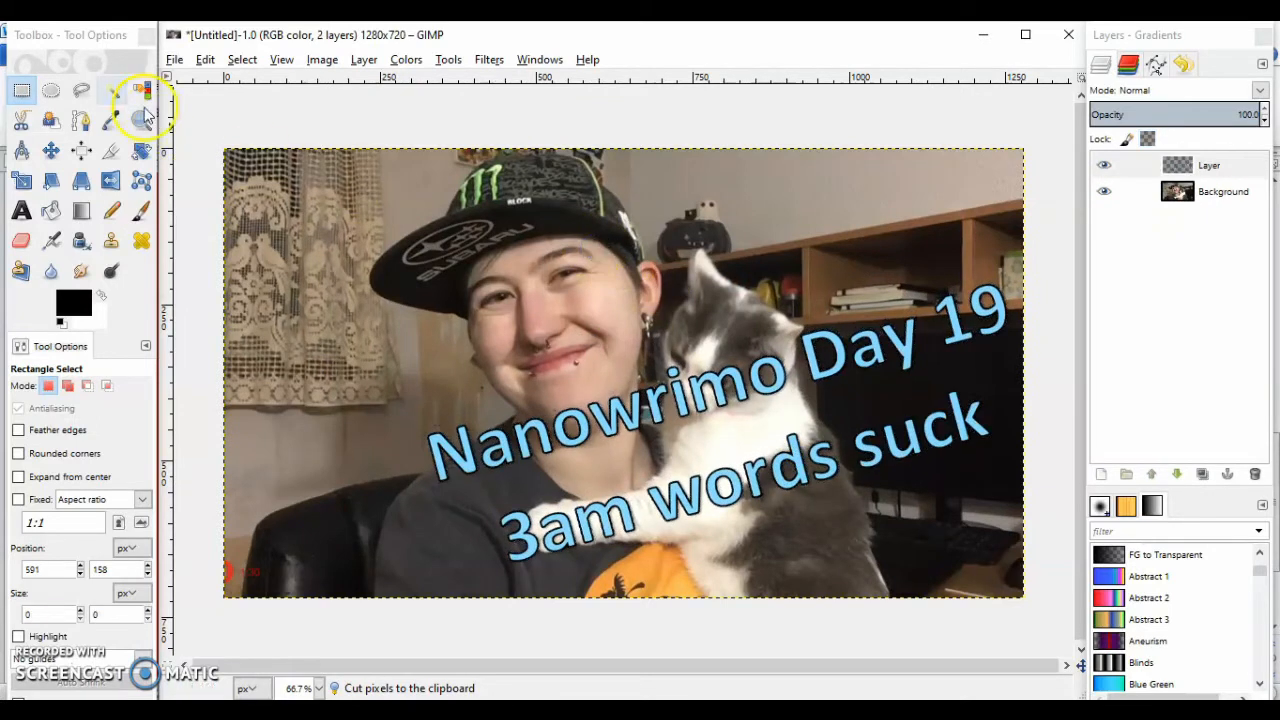
Free-select the "Nanowrimo Day 19" line, cut and paste it, move it down-left so it starts over the dark chair, and anchor it
click(84, 92)
click(371, 395)
click(990, 240)
click(1037, 316)
click(989, 369)
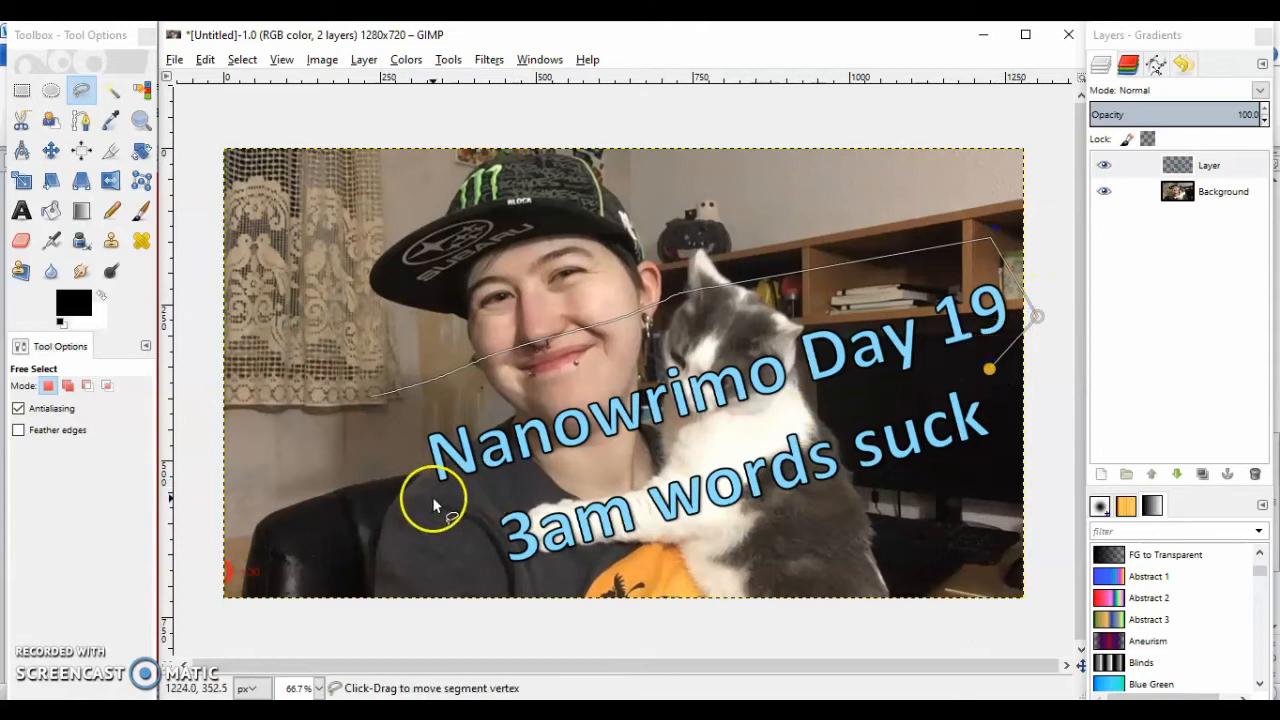
click(388, 497)
click(371, 395)
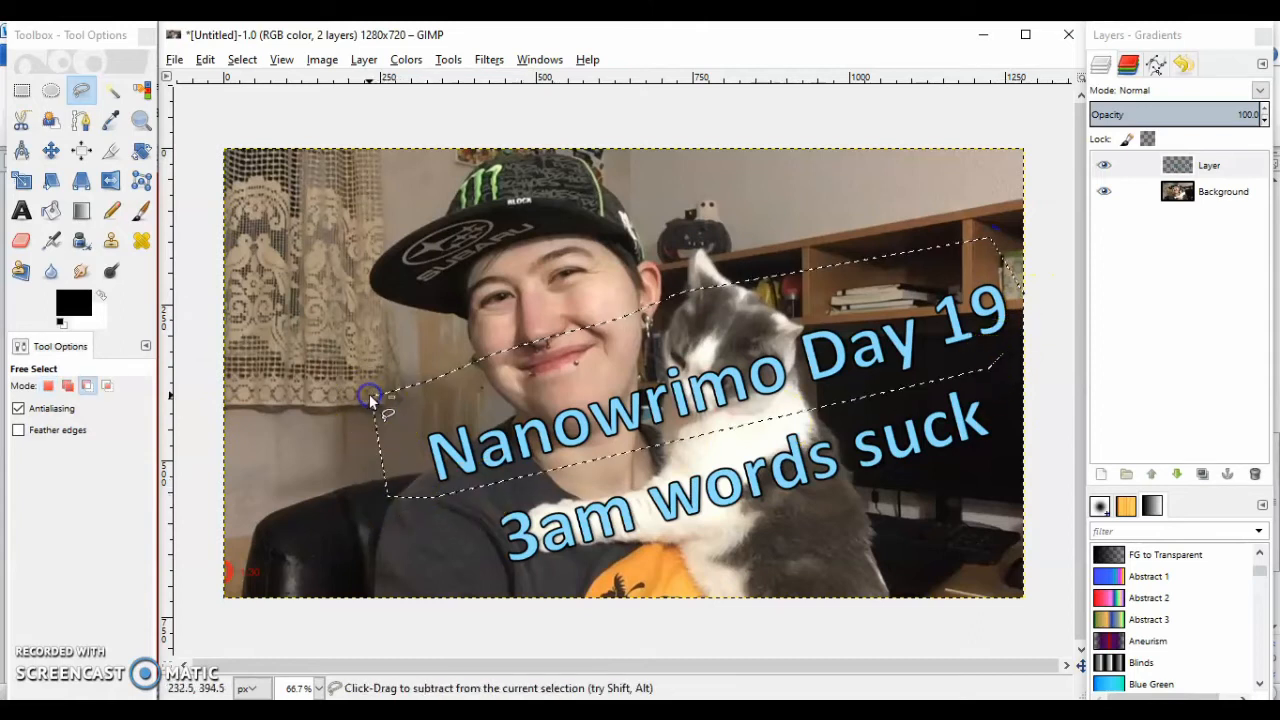
key(ctrl+x)
key(ctrl+v)
drag(822, 366, 643, 465)
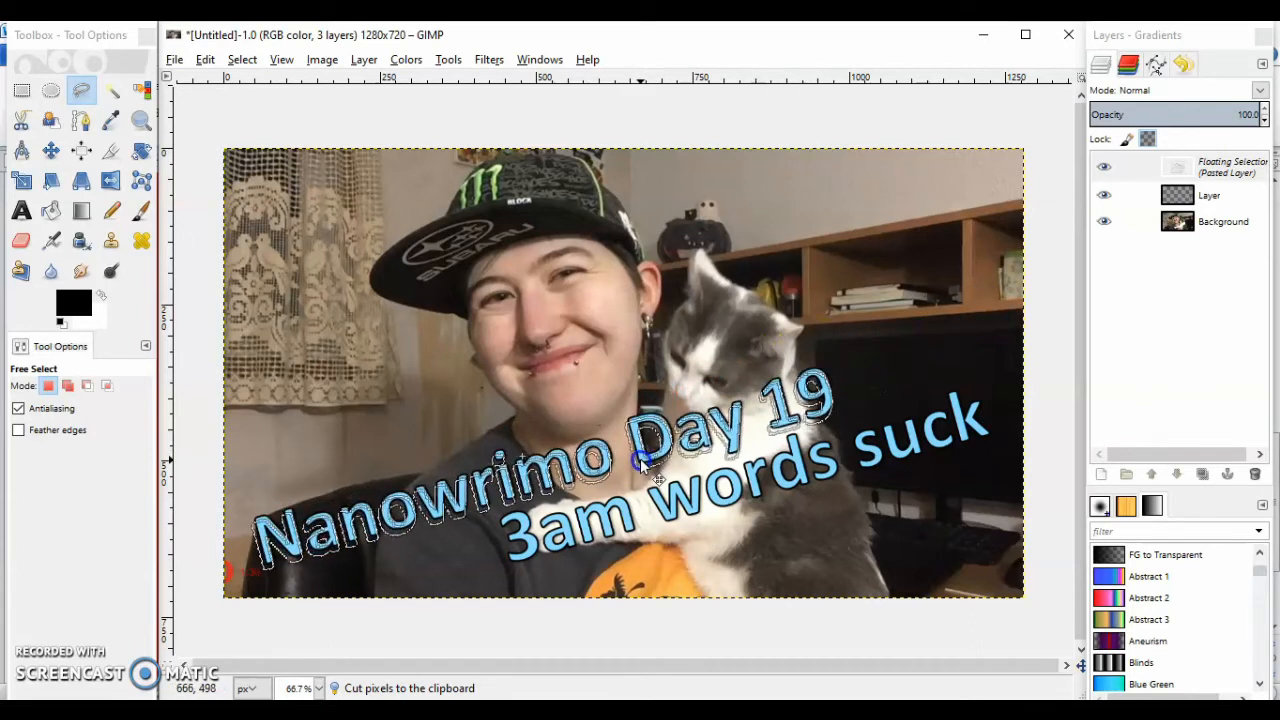
drag(645, 465, 517, 284)
click(516, 284)
Free-select the "3am words suck" line, cut and paste it, shift it slightly down and right, and anchor it
drag(432, 487, 1002, 369)
click(1018, 510)
click(660, 625)
click(405, 596)
click(432, 487)
click(432, 487)
key(ctrl+x)
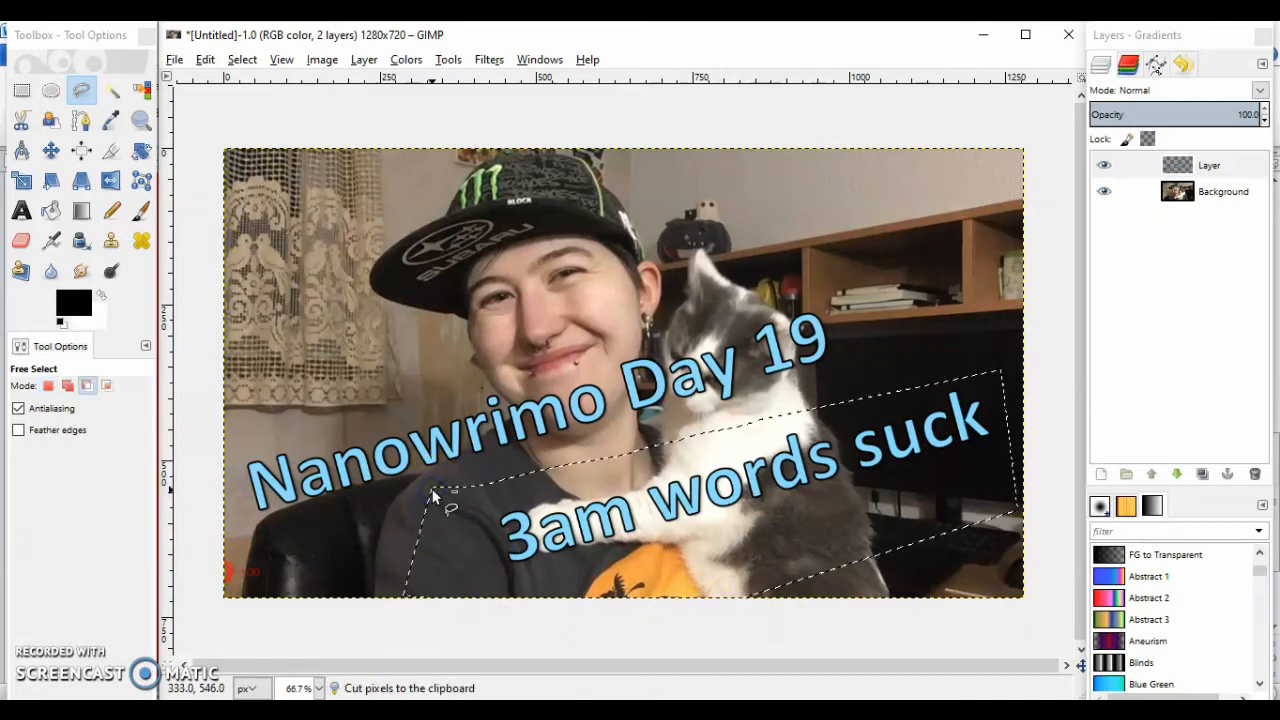
key(ctrl+v)
drag(795, 458, 815, 488)
click(795, 398)
Free-select the "Nanowrimo Day 19" line again, cut and paste it, lower it to just above the second line, and anchor it
mouse_move(800, 225)
mouse_down()
mouse_move(906, 337)
mouse_move(805, 416)
mouse_move(524, 521)
mouse_move(228, 542)
mouse_up()
click(195, 437)
click(801, 229)
key(ctrl+x)
key(ctrl+v)
drag(628, 372, 638, 450)
click(546, 283)
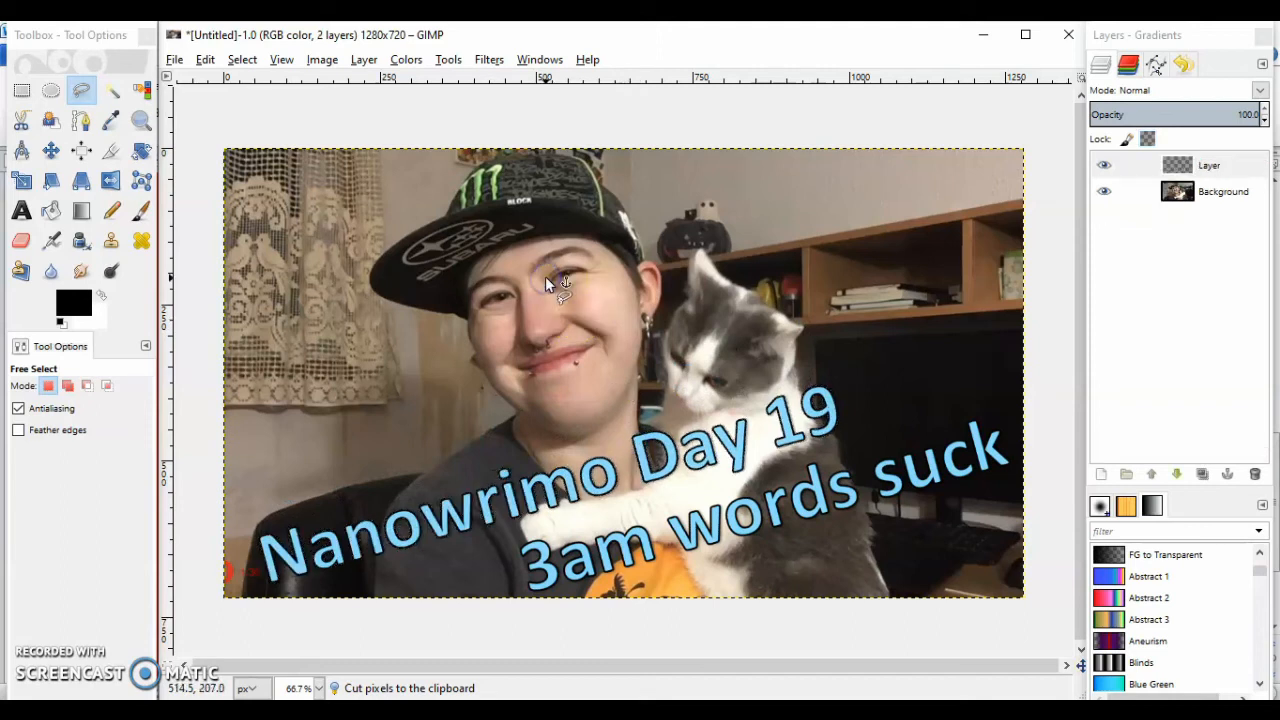
Cut both title lines from the text layer, paste them back in place, and anchor the floating selection
click(22, 90)
click(515, 356)
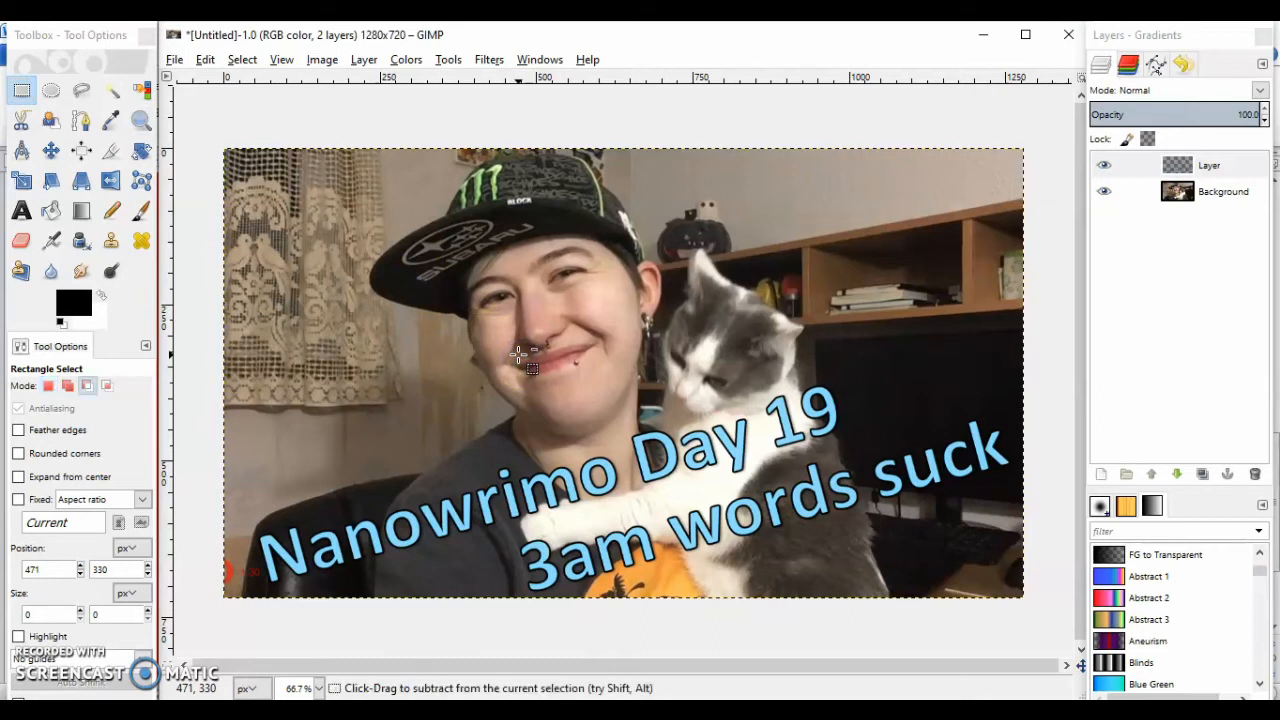
key(ctrl+x)
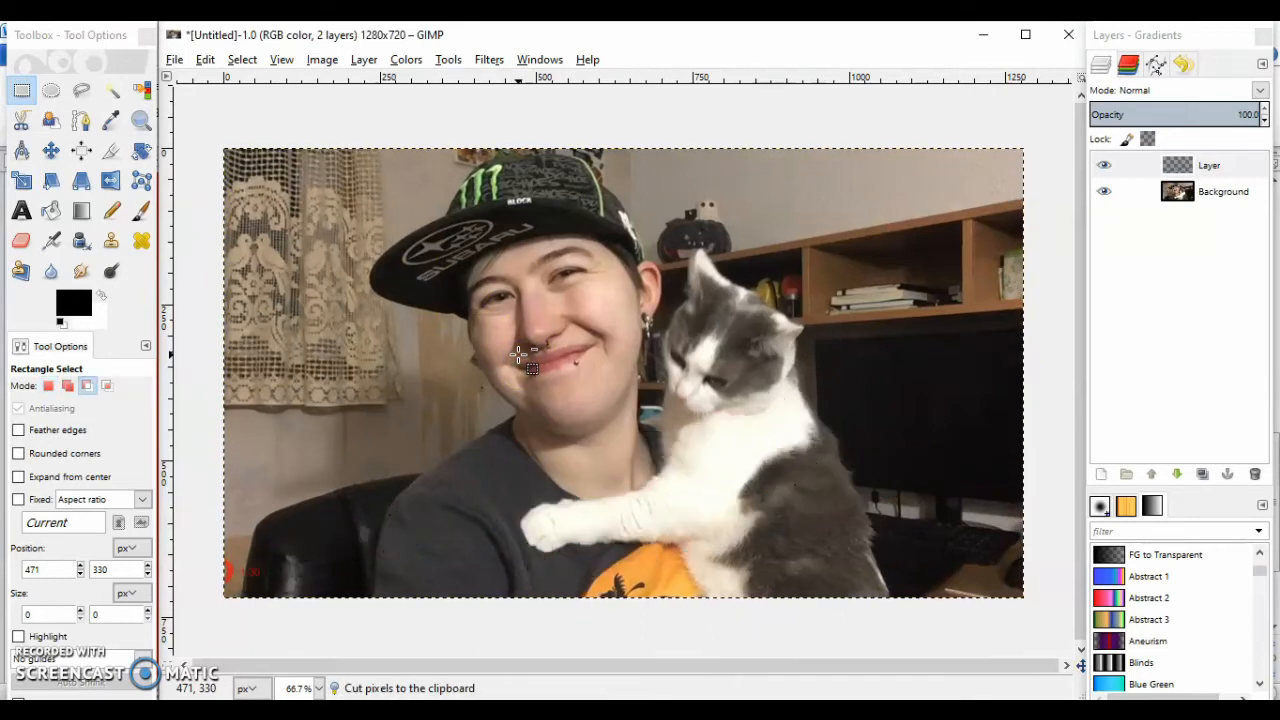
key(ctrl+v)
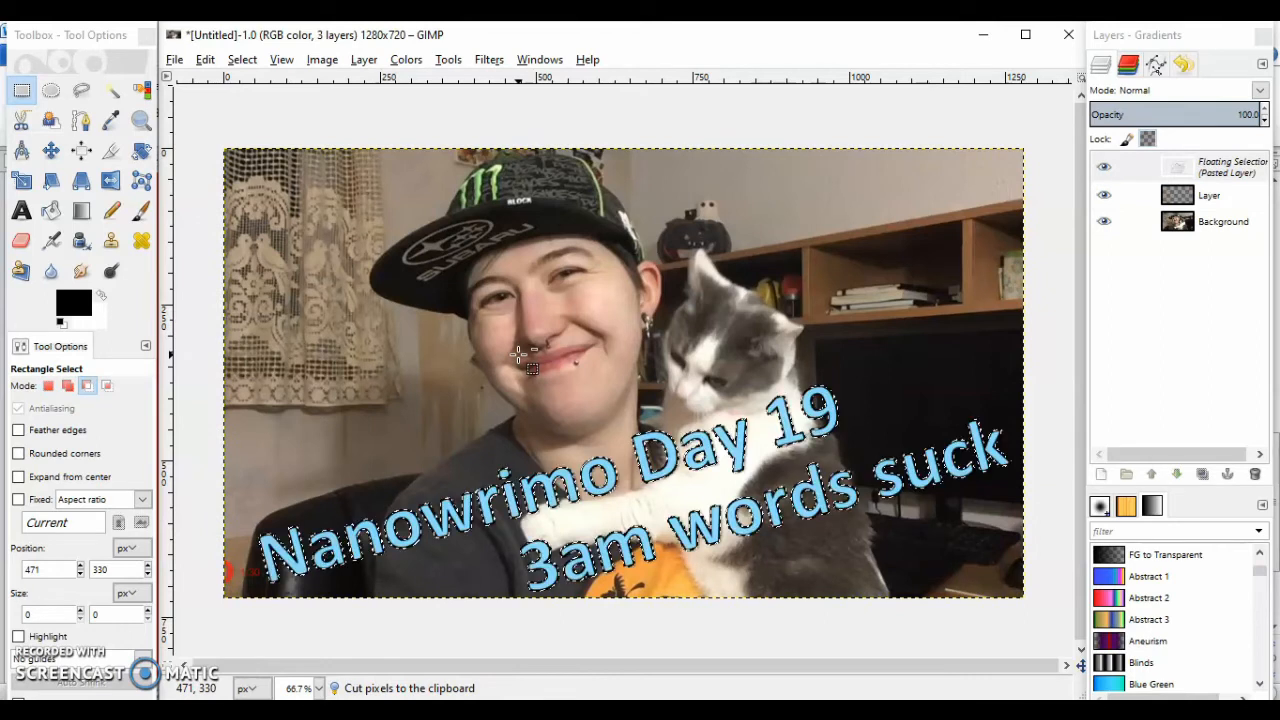
key(ctrl+h)
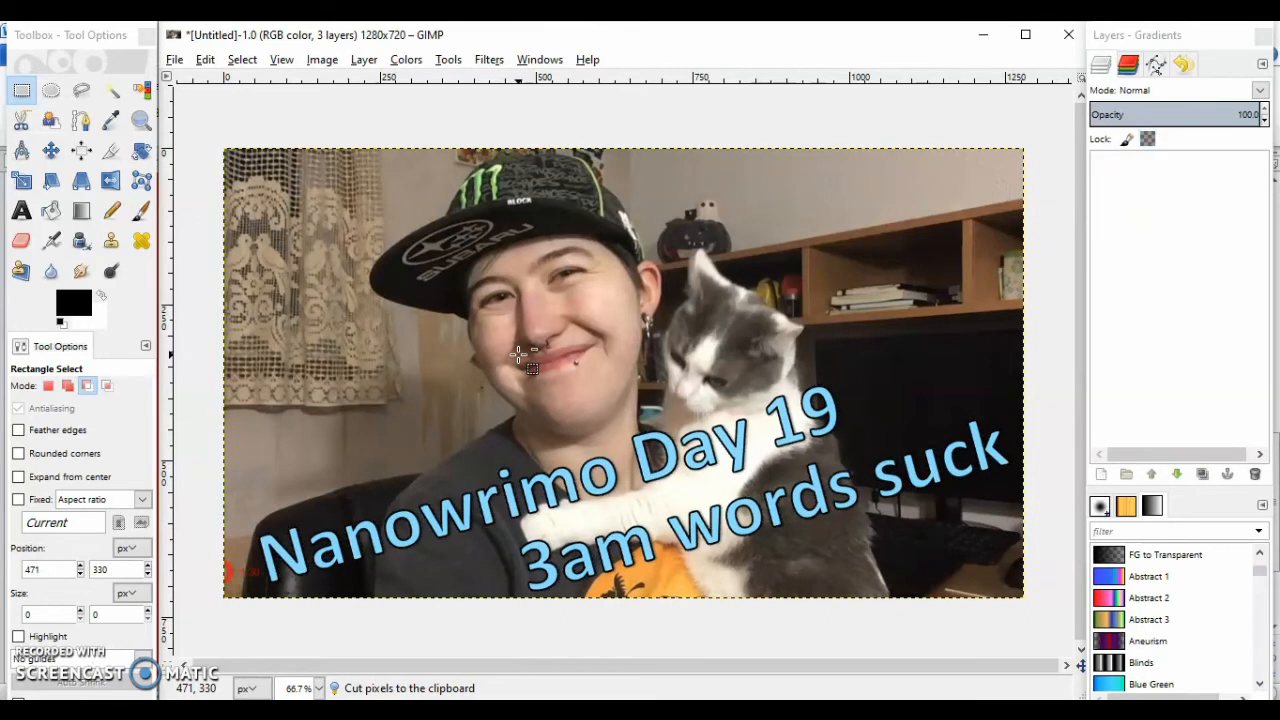
click(570, 455)
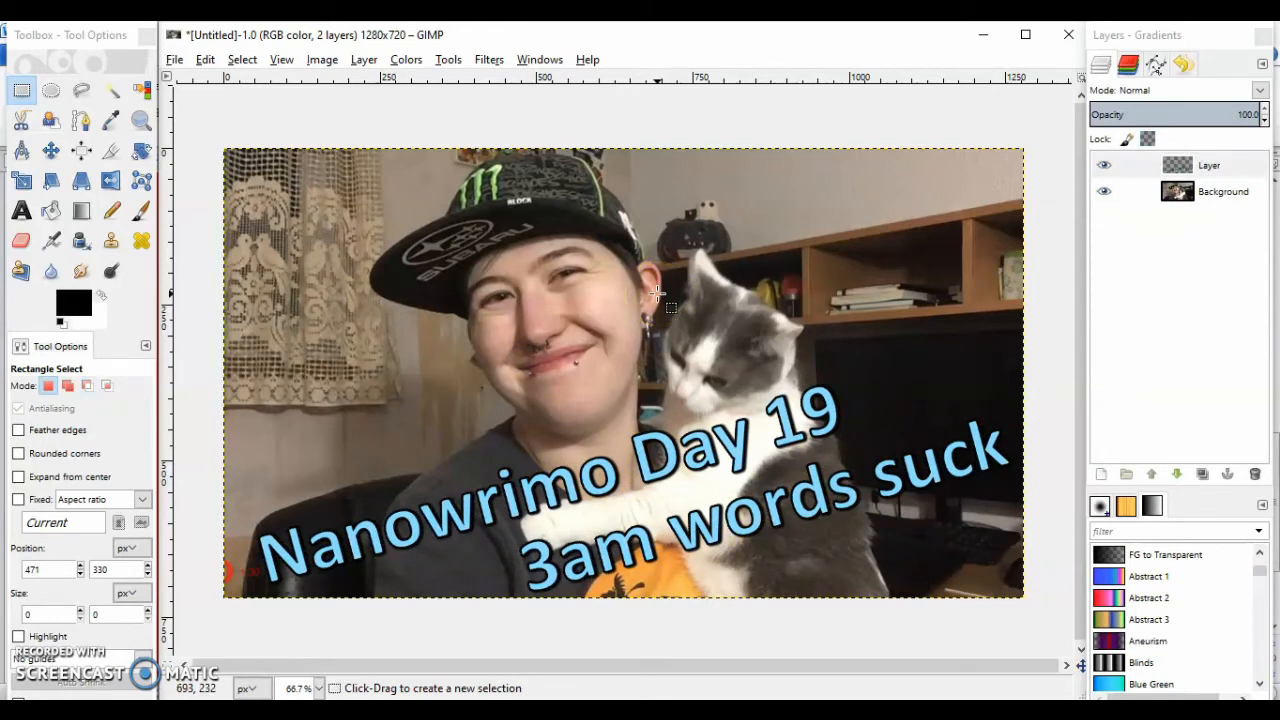
Raise the contrast of the Background layer to 5 with Brightness-Contrast
click(1230, 192)
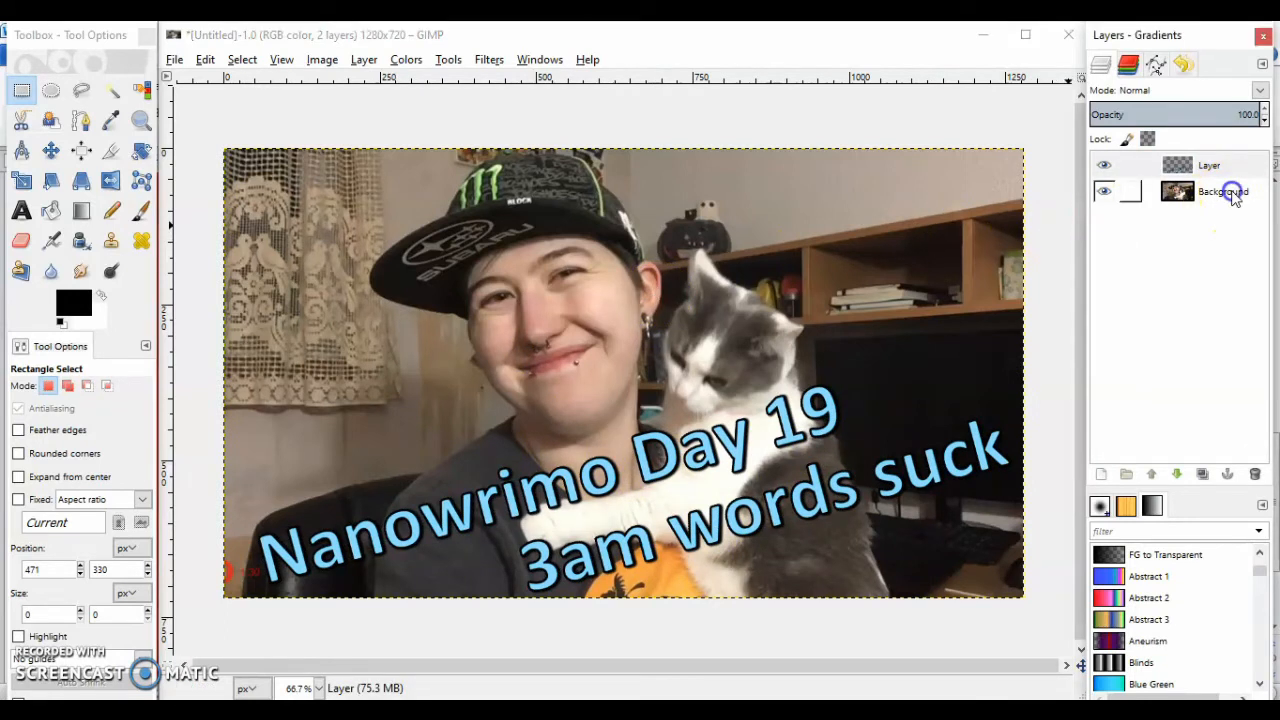
click(407, 60)
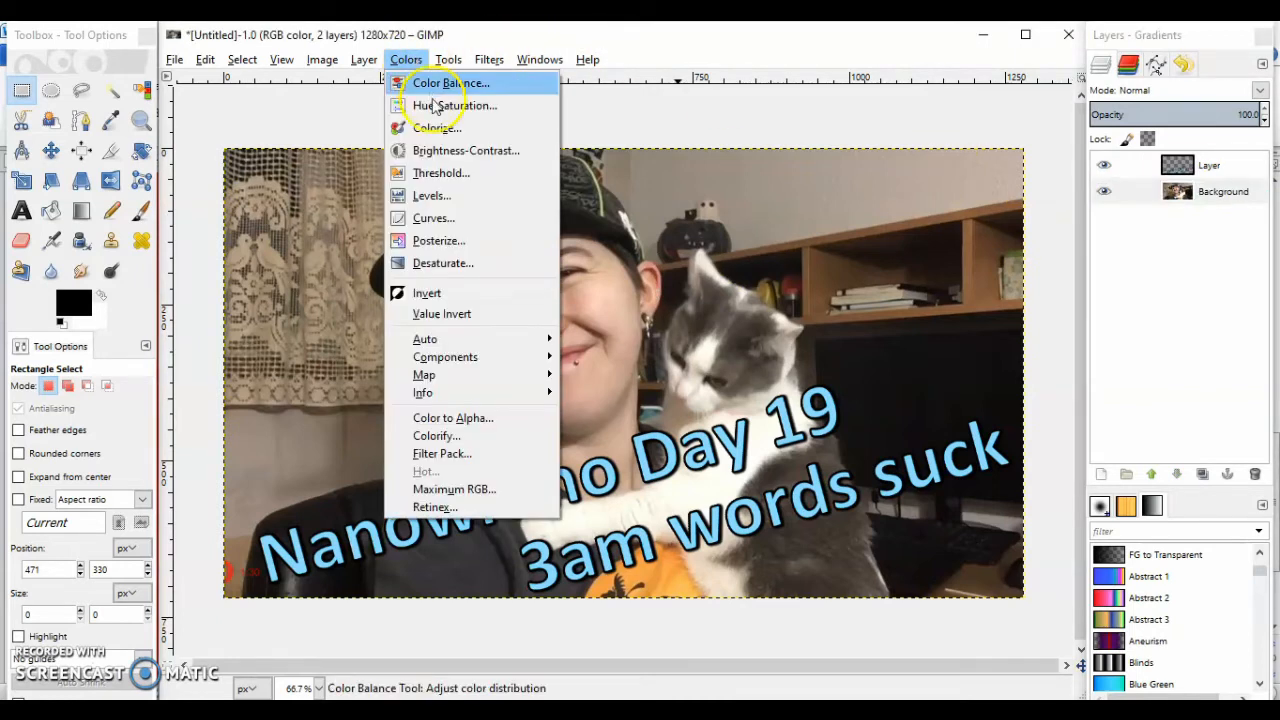
click(452, 150)
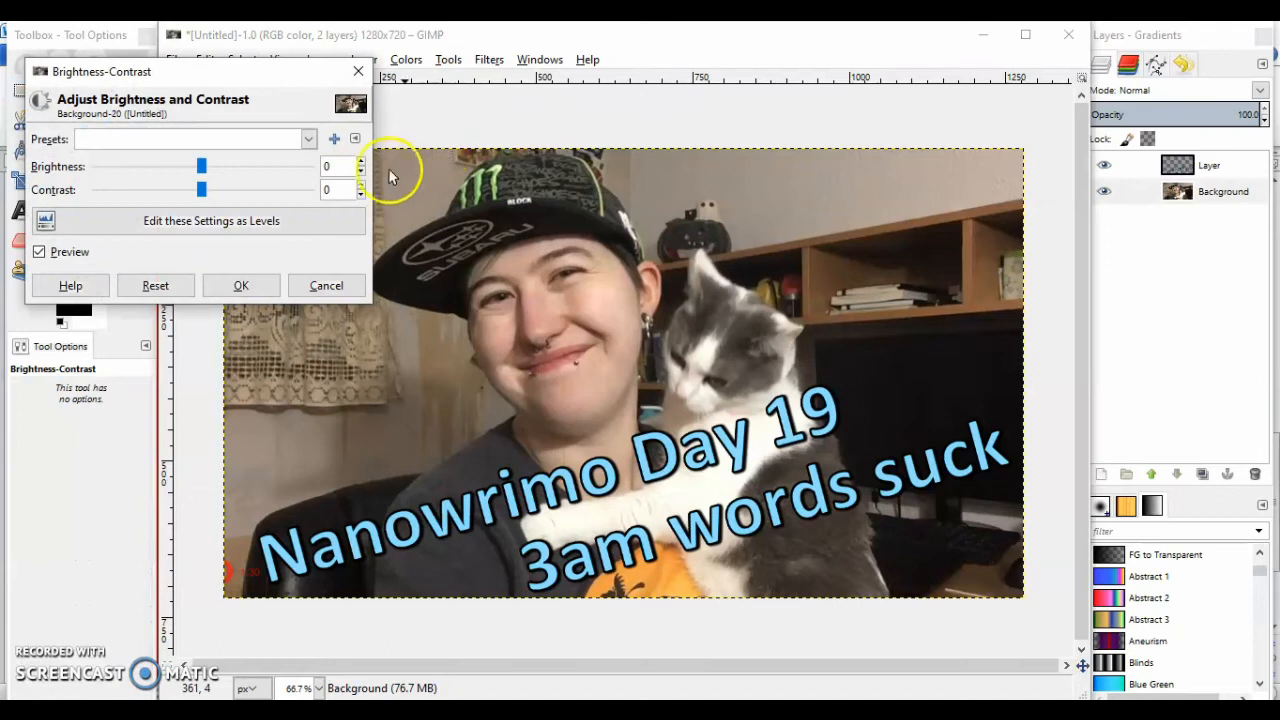
click(301, 191)
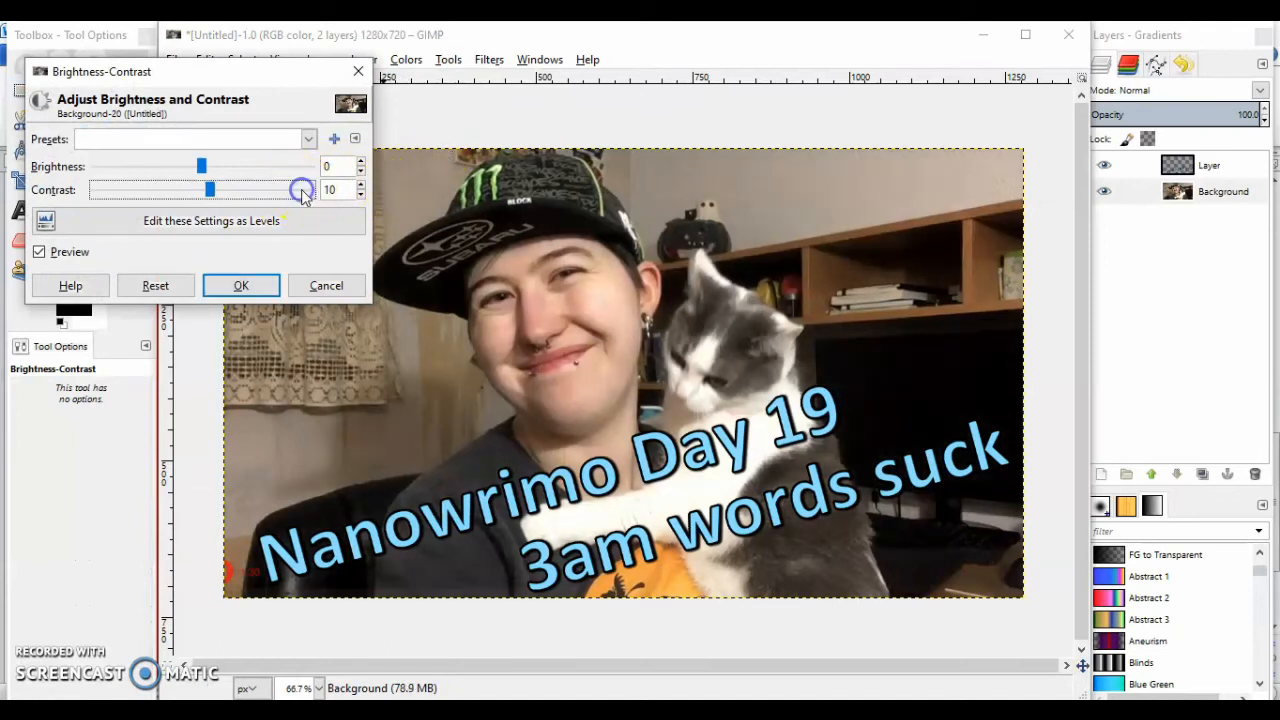
click(180, 191)
click(361, 185)
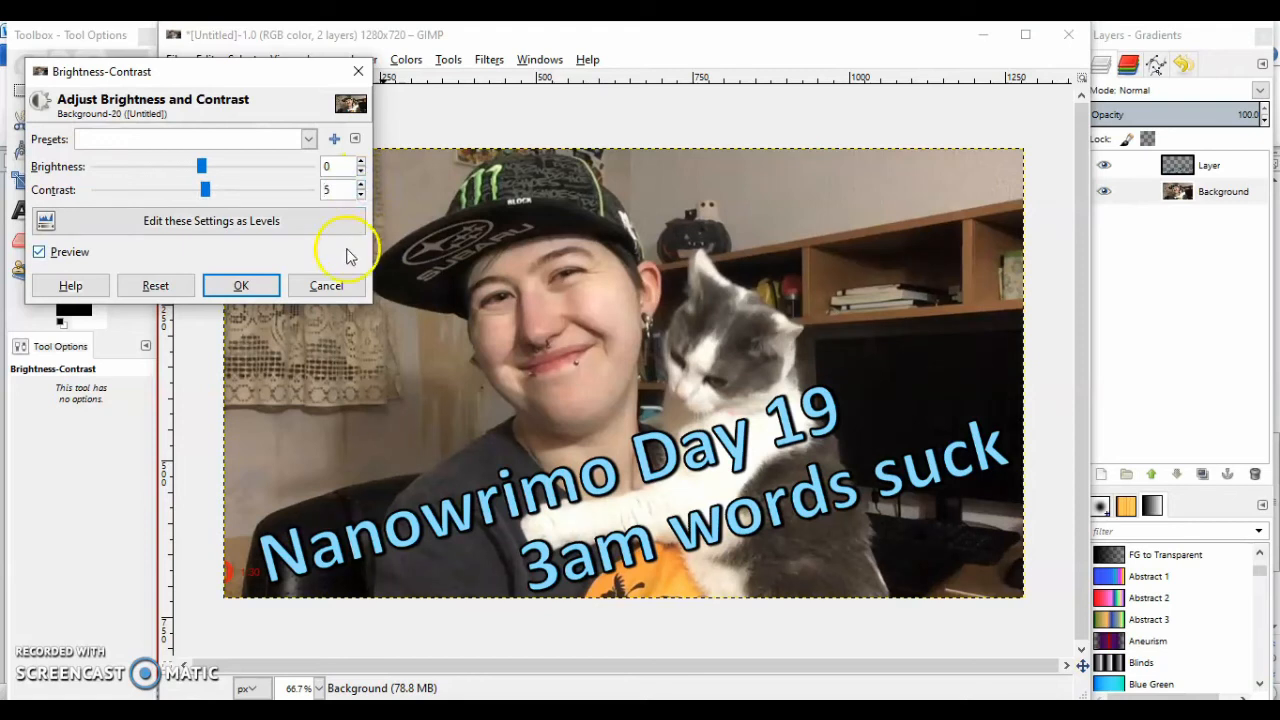
click(241, 285)
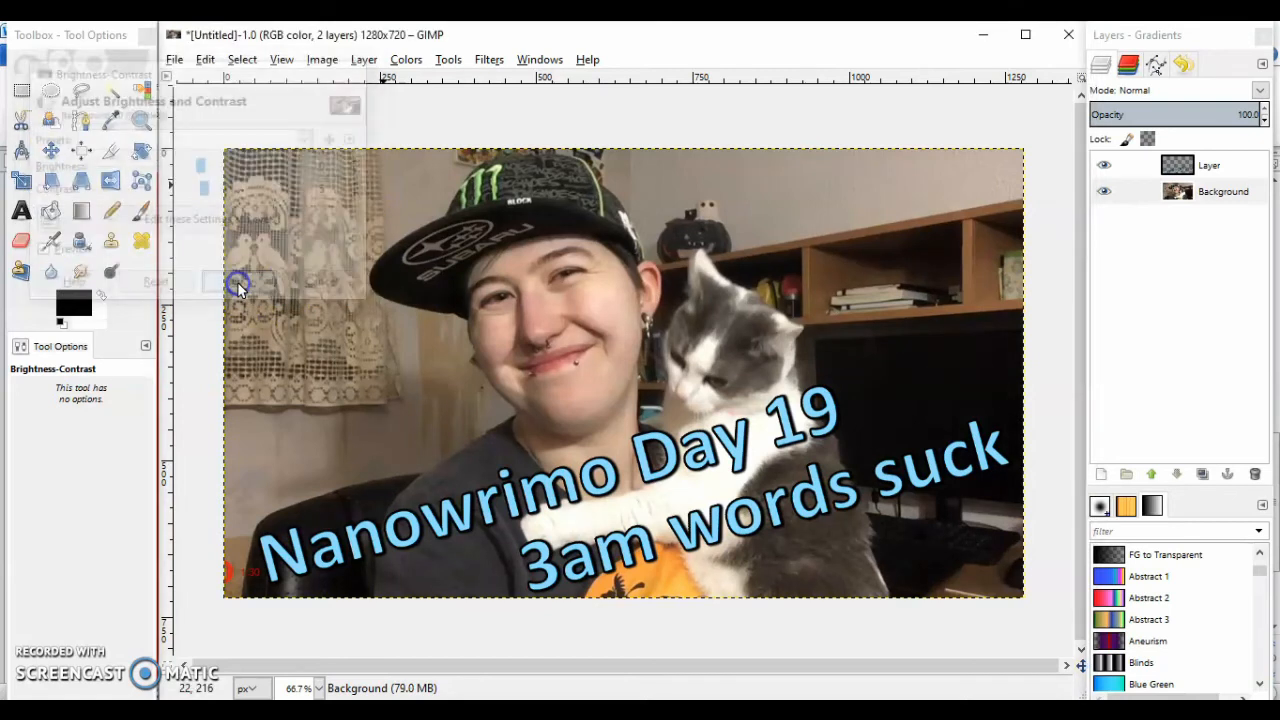
Export the thumbnail as Title.png to the Videos\Working On folder with the default PNG options
click(175, 61)
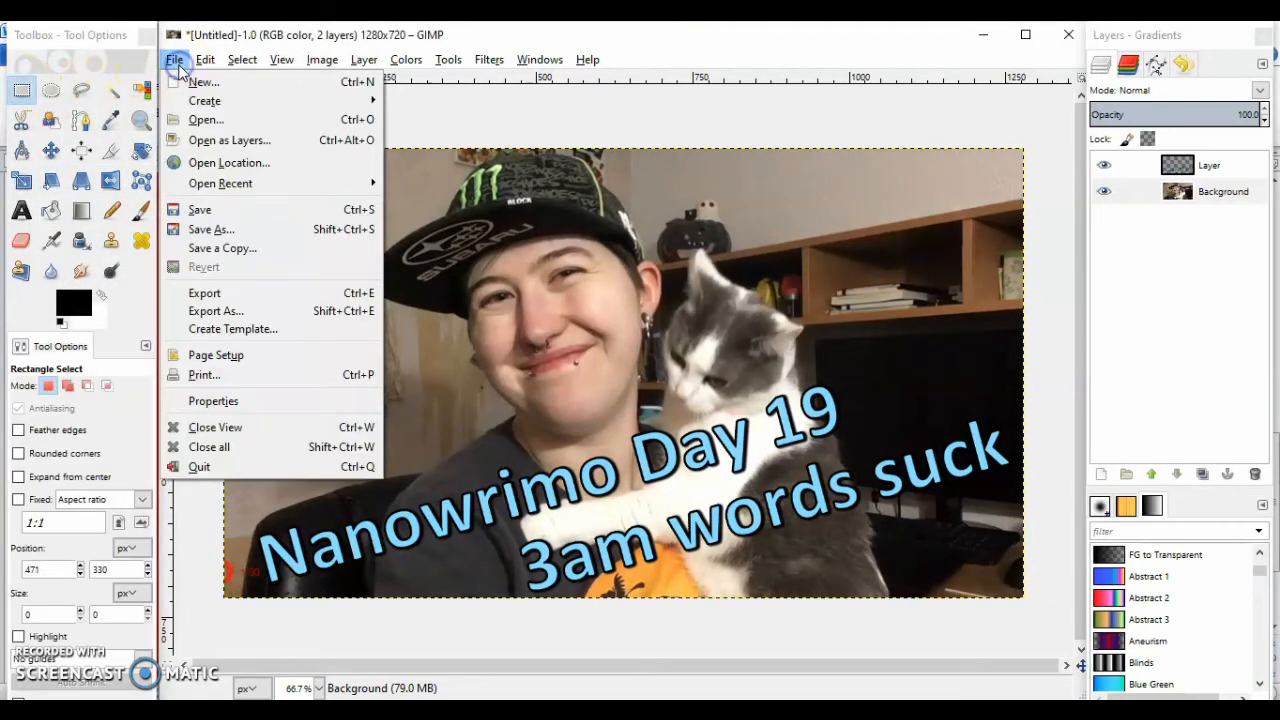
click(236, 311)
text(Title)
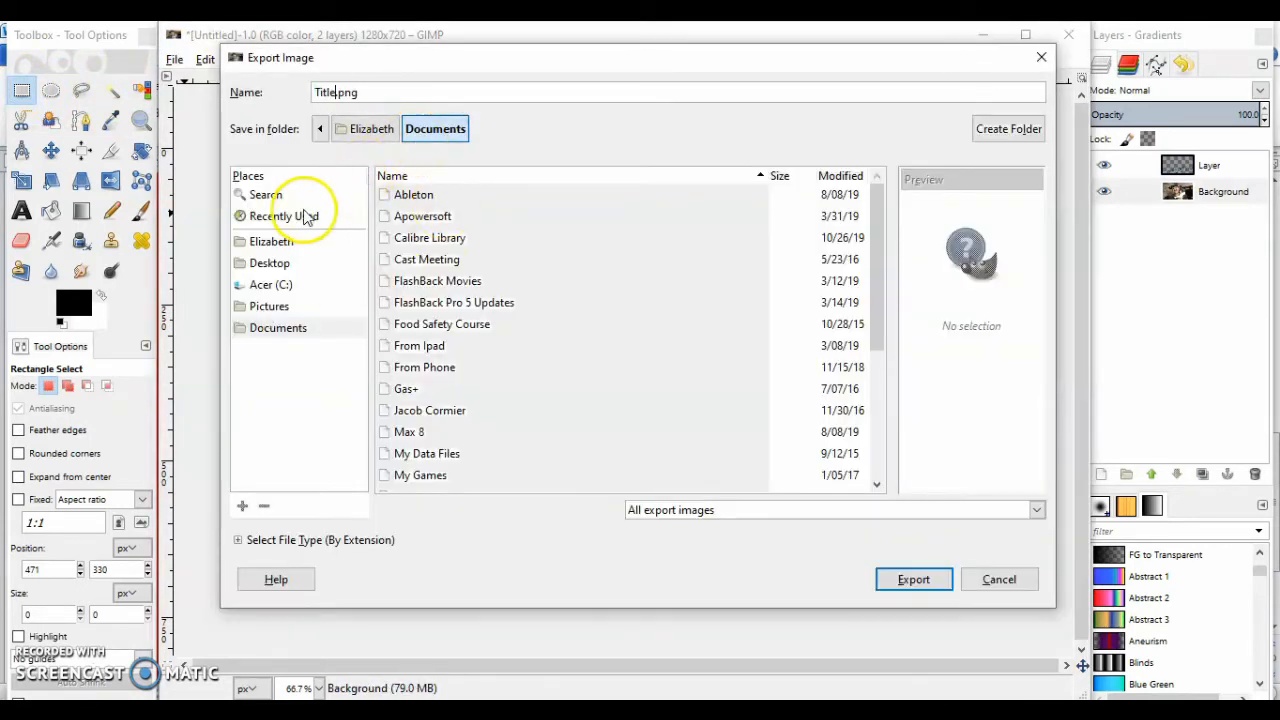
click(304, 216)
click(424, 194)
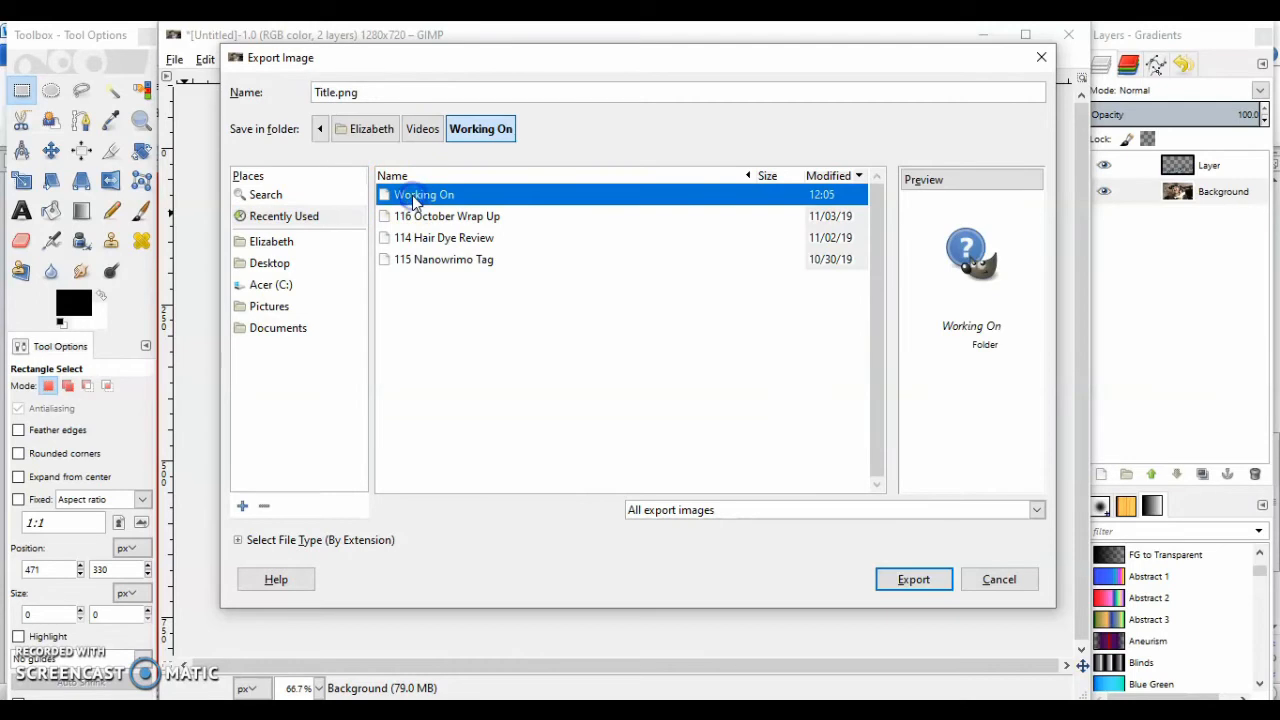
click(916, 583)
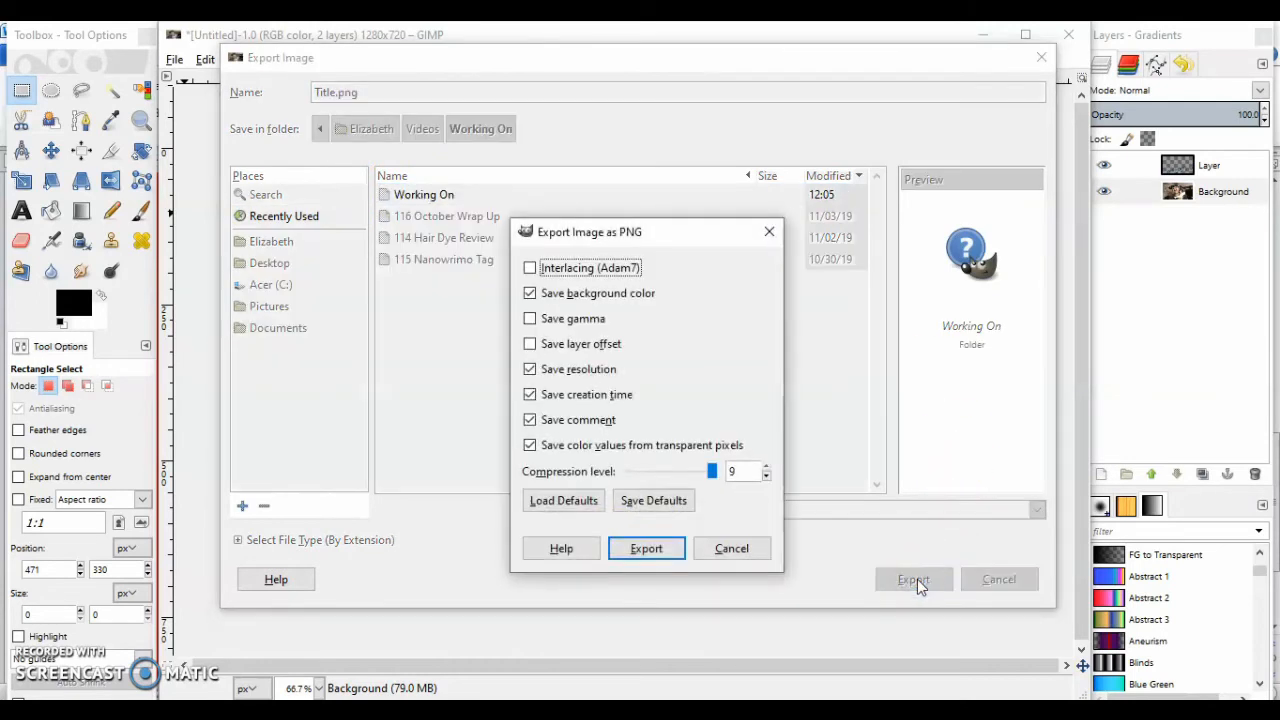
click(645, 547)
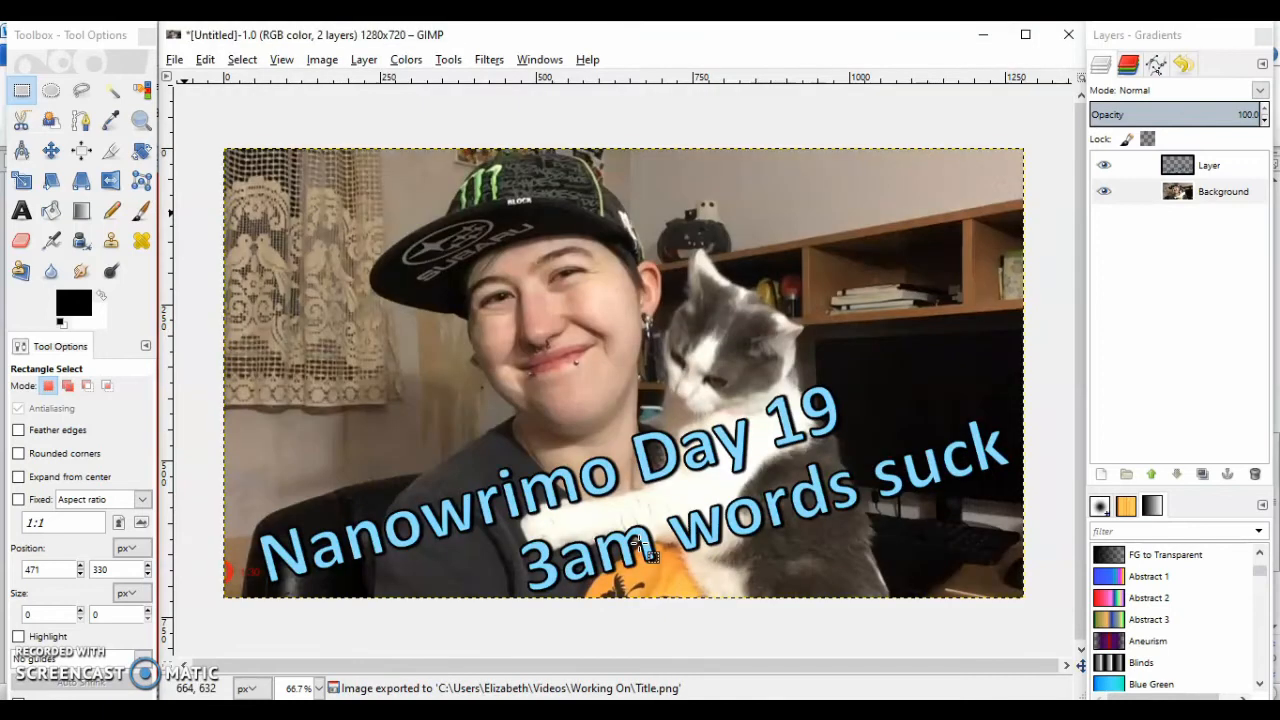
Close the thumbnail image, discarding its unsaved changes, and quit GIMP
click(1068, 34)
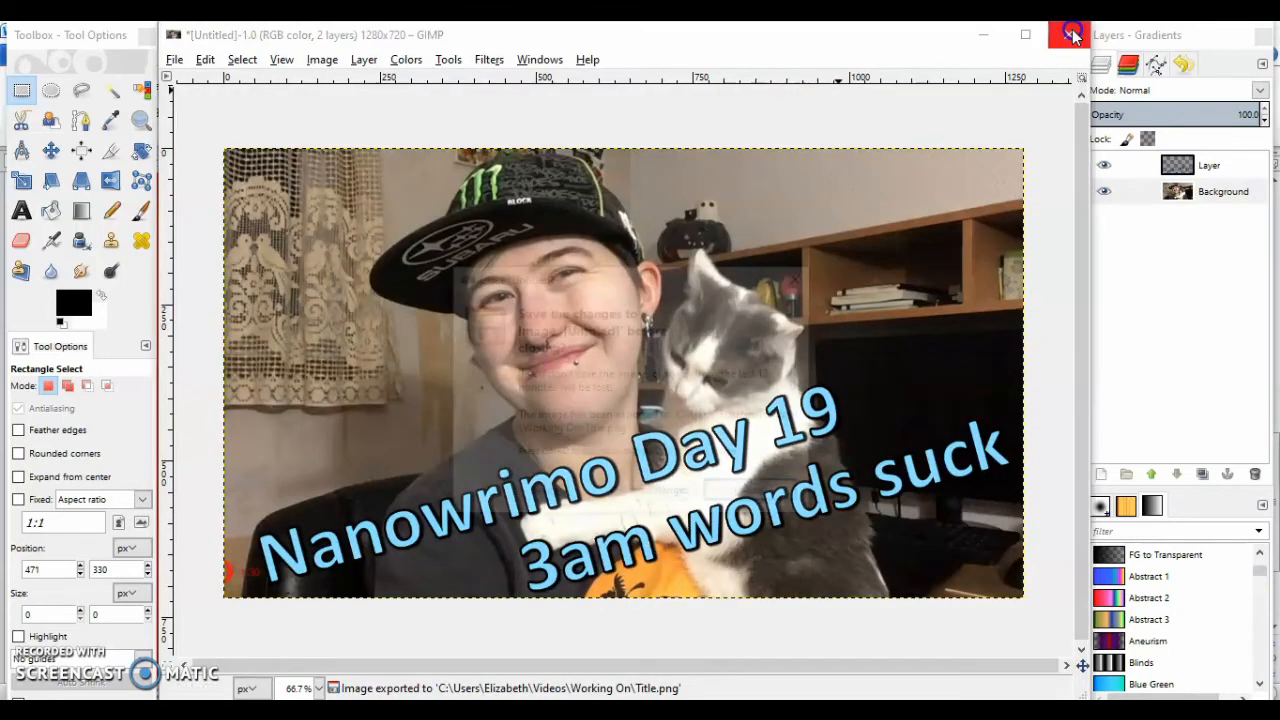
click(670, 494)
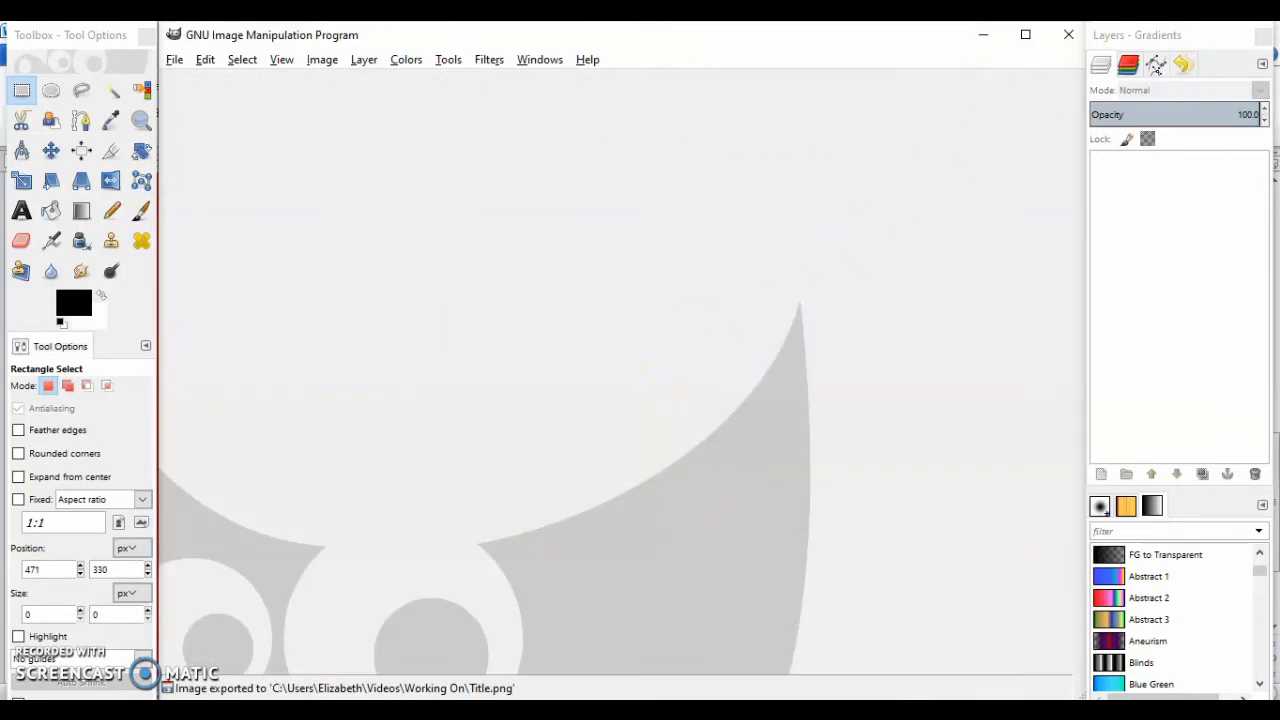
click(1072, 40)
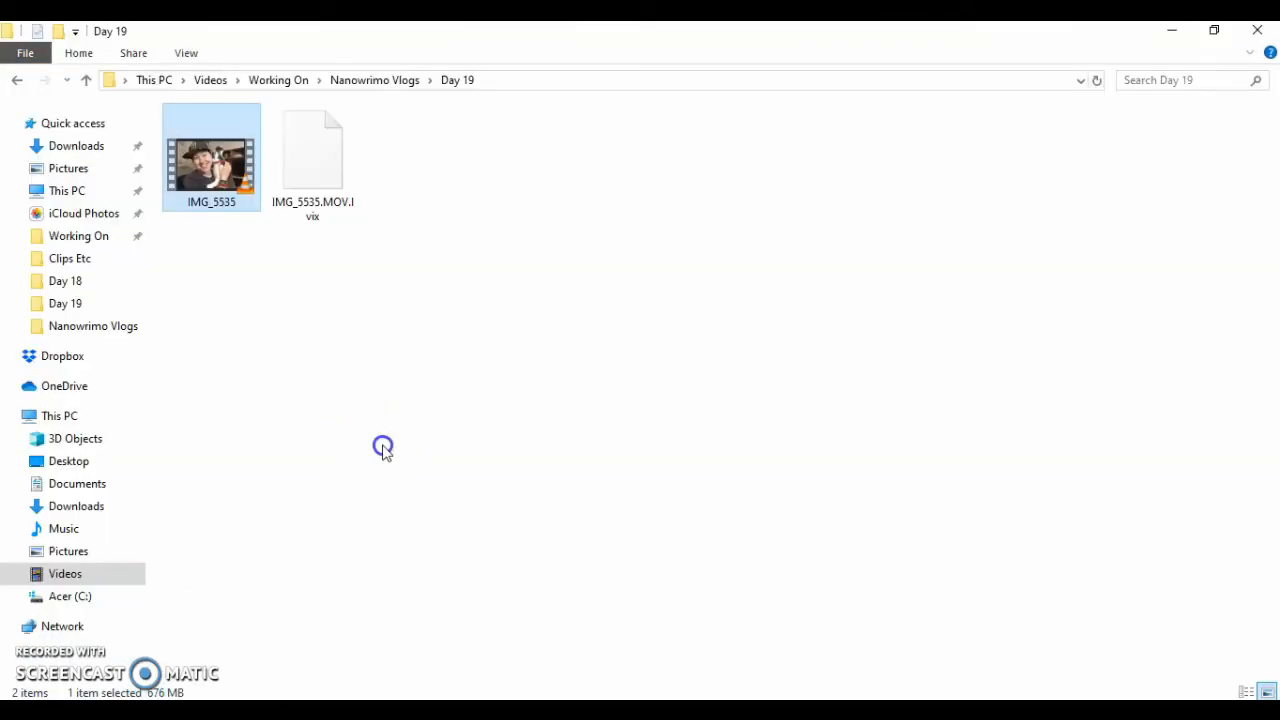
Move the Title image and the Nano 19 video from Working On into the Day 19 folder under Nanowrimo Vlogs
click(283, 82)
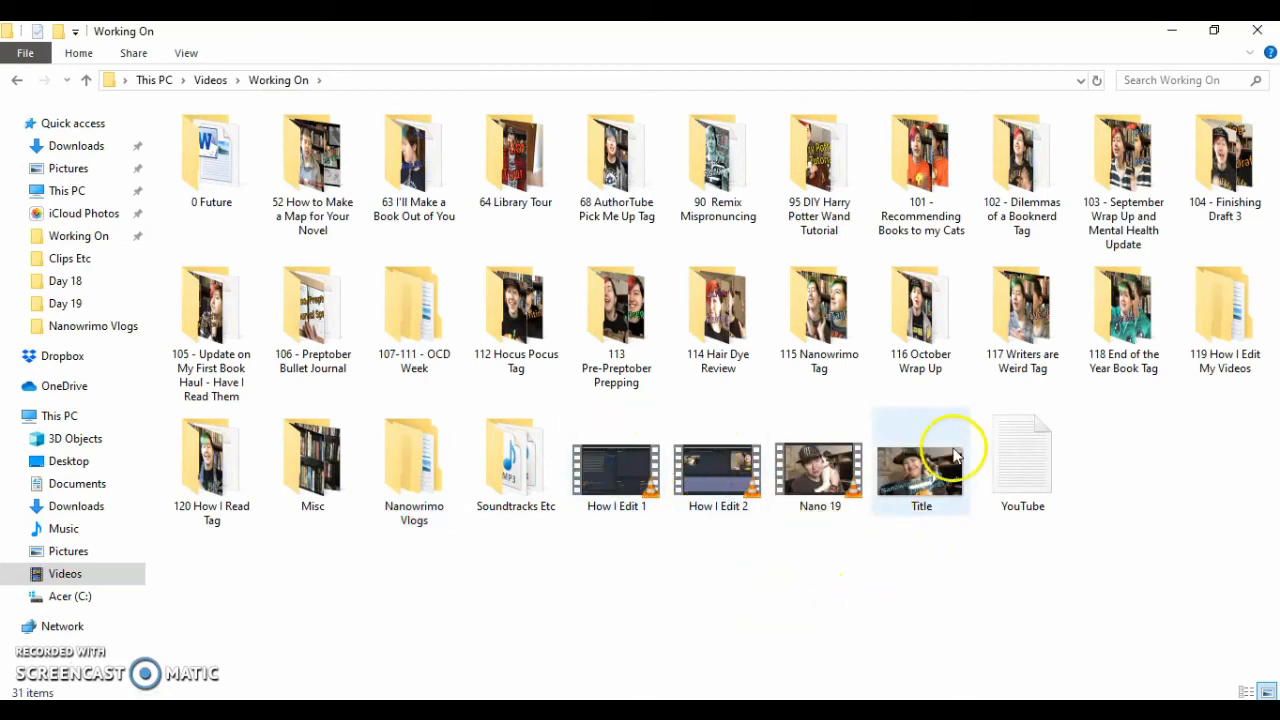
click(952, 456)
click(929, 567)
click(916, 479)
ctrl+click(810, 472)
drag(807, 465, 418, 460)
double_click(418, 460)
click(517, 283)
double_click(517, 283)
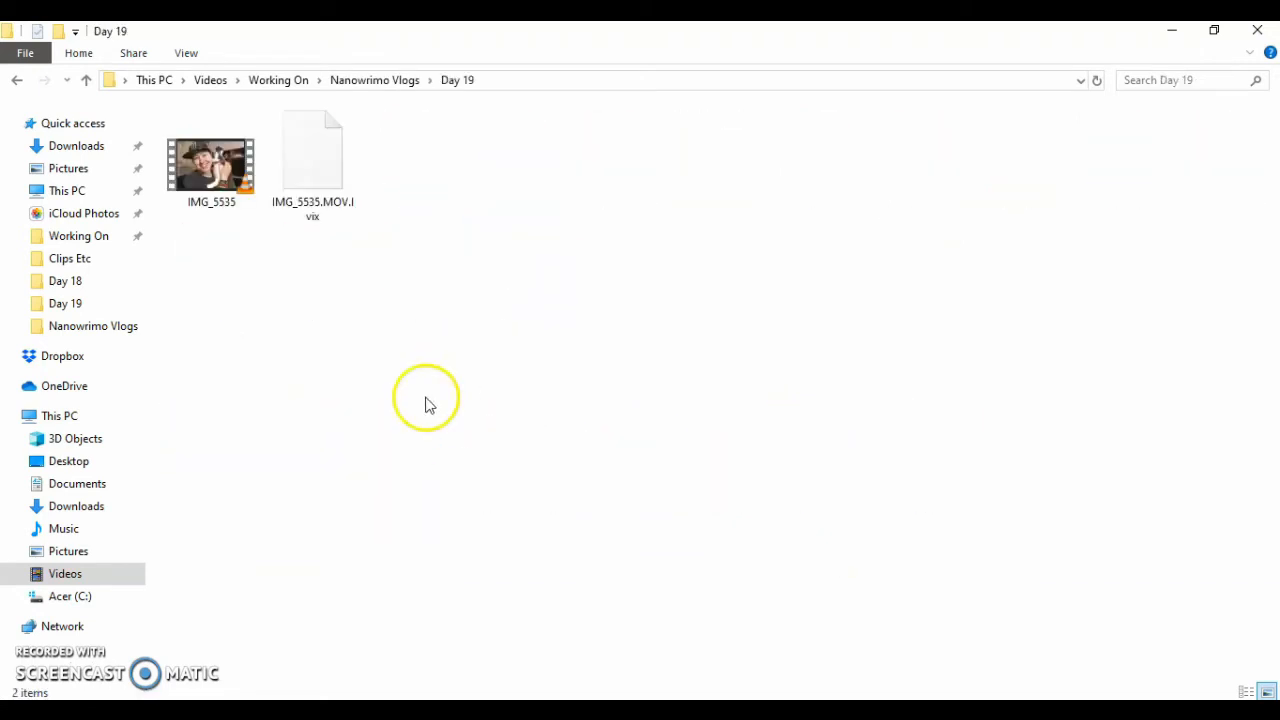
key(ctrl+v)
click(325, 420)
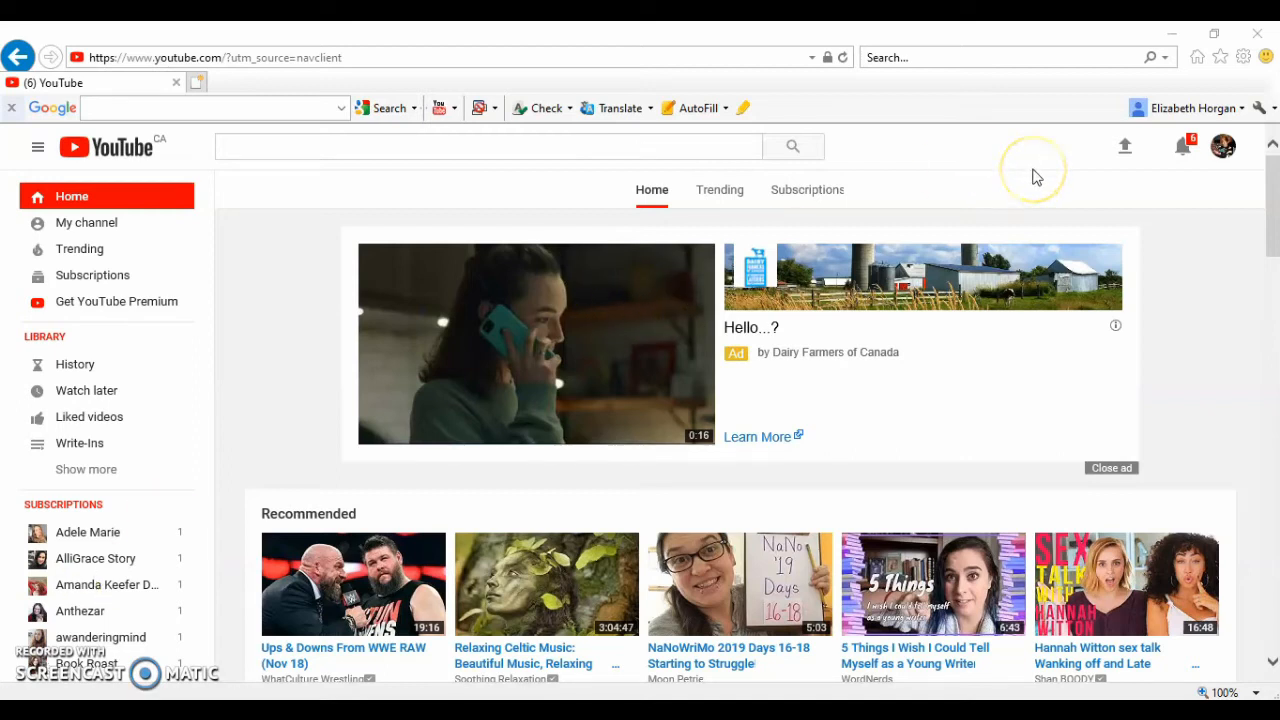
Start a public YouTube upload of the Nano 19 video from the Nanowrimo Vlogs Day 19 folder
click(1124, 150)
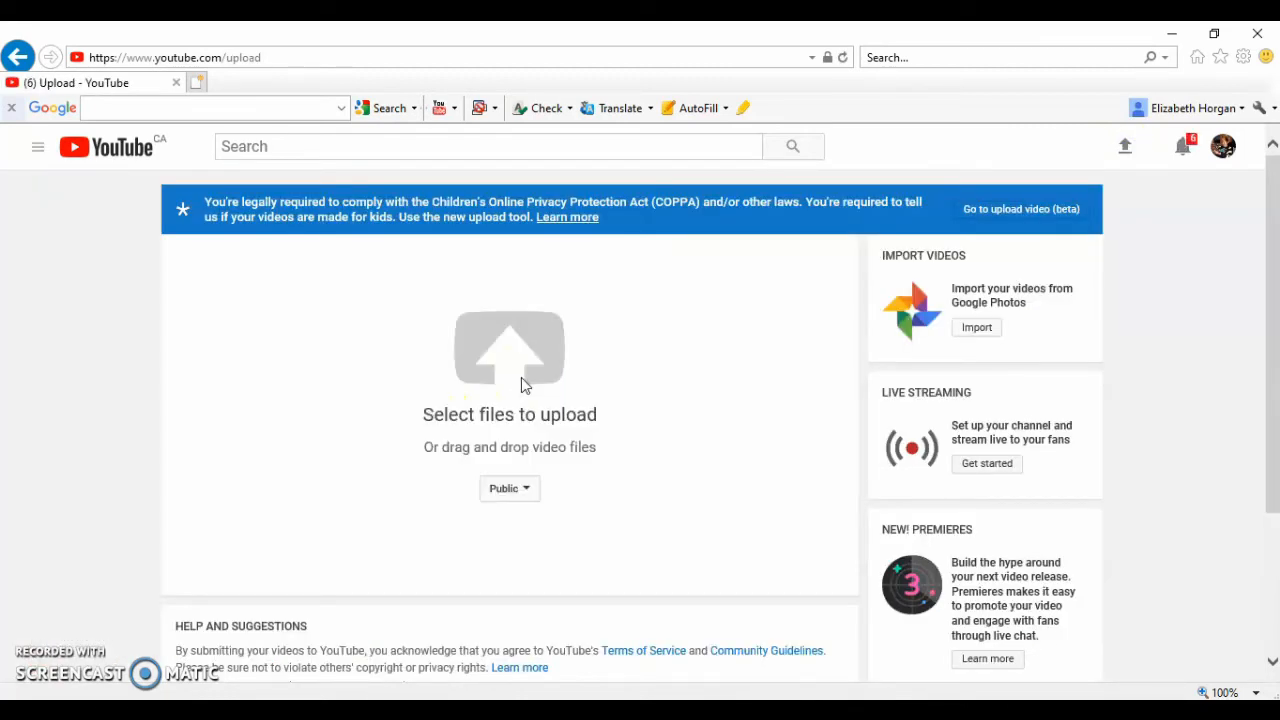
click(499, 341)
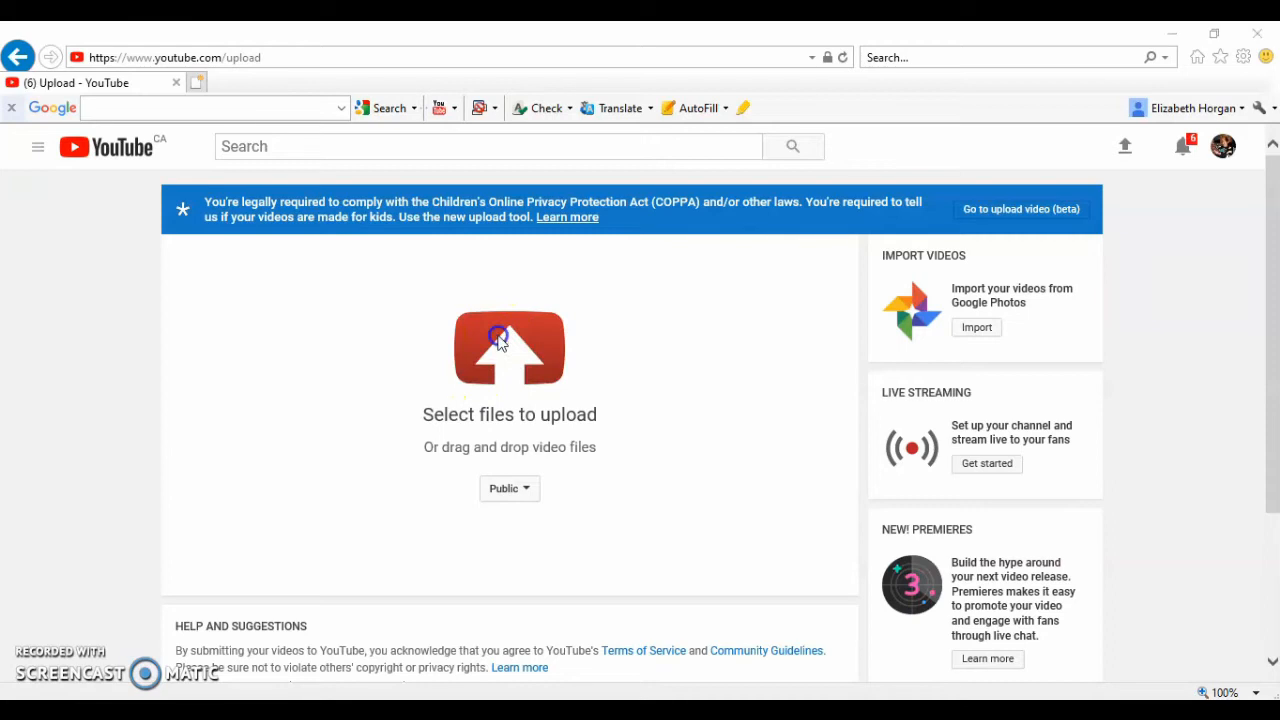
click(189, 63)
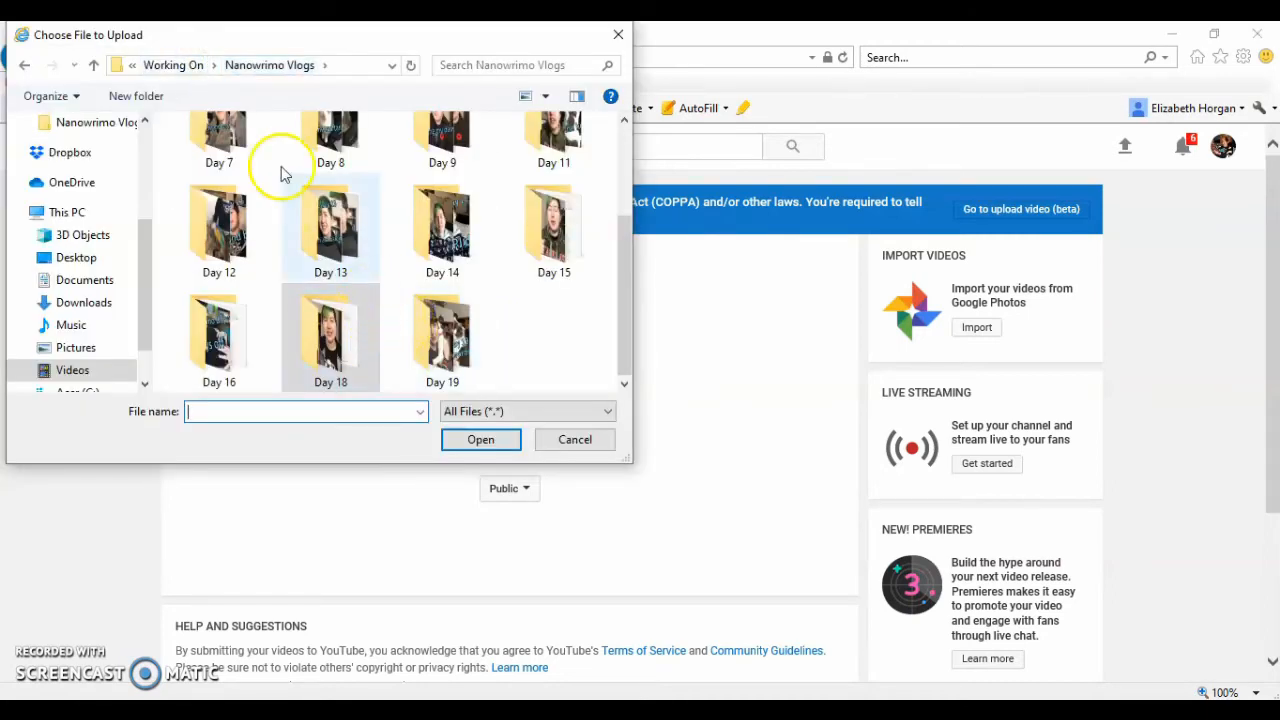
double_click(445, 340)
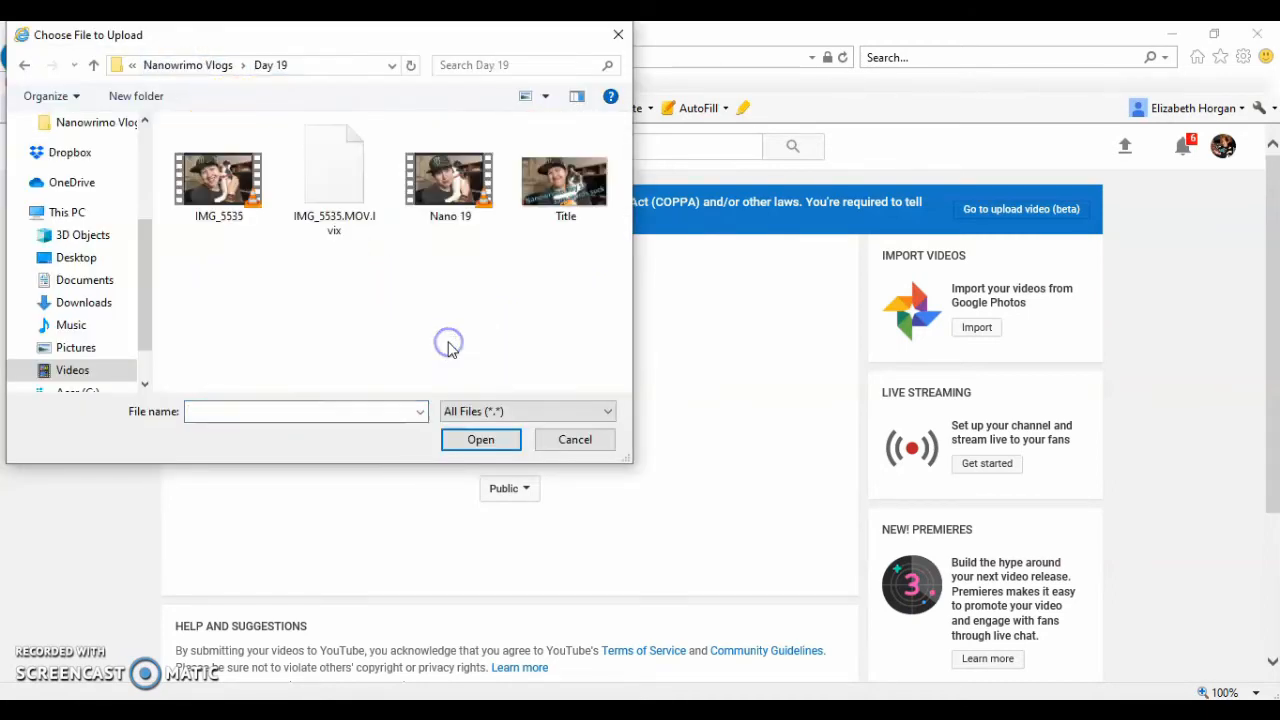
double_click(449, 180)
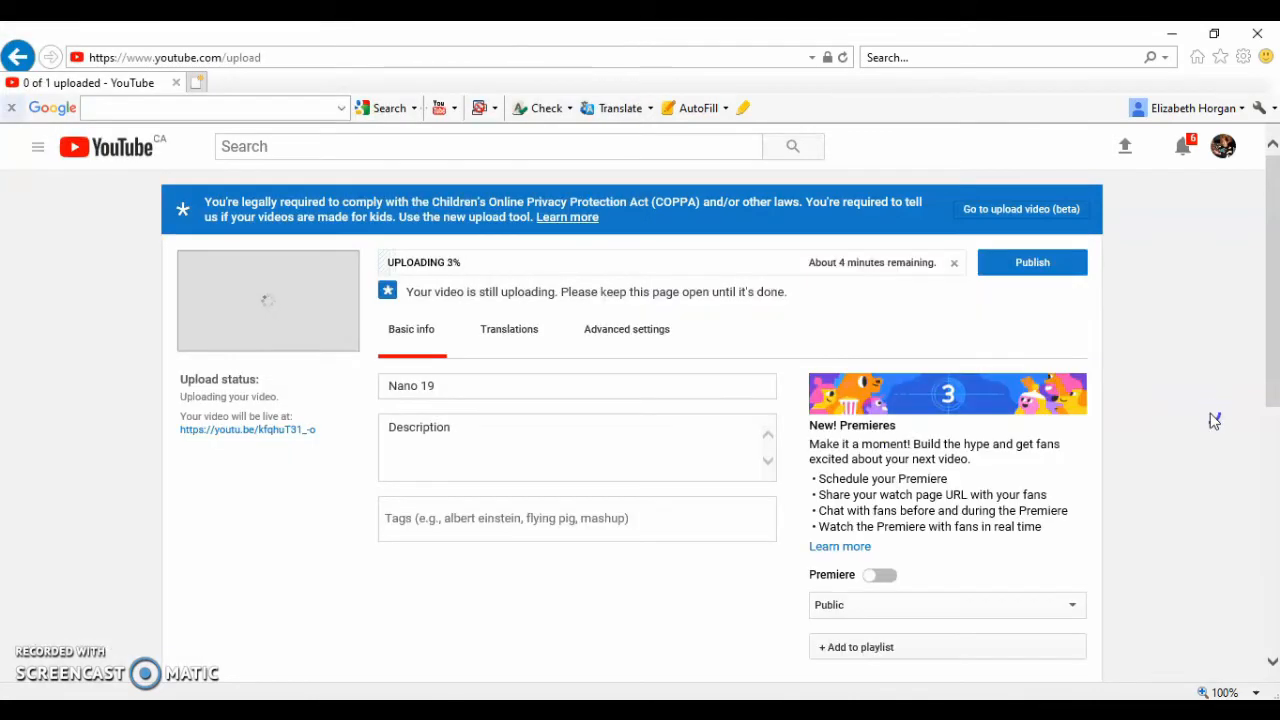
Replace the video title with the line "Nanowrimo Day 9: Not hitting my daily goal" copied from the YouTube Notepad file
click(940, 710)
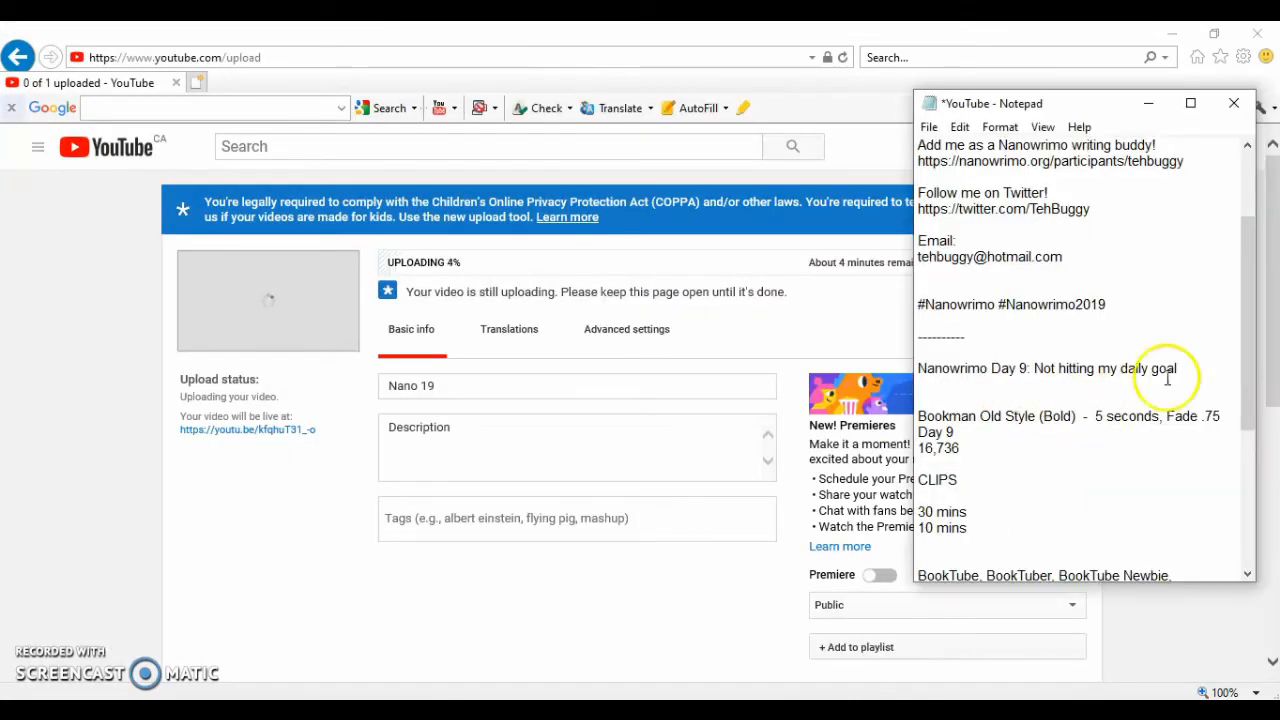
scroll(1063, 343, up, 3)
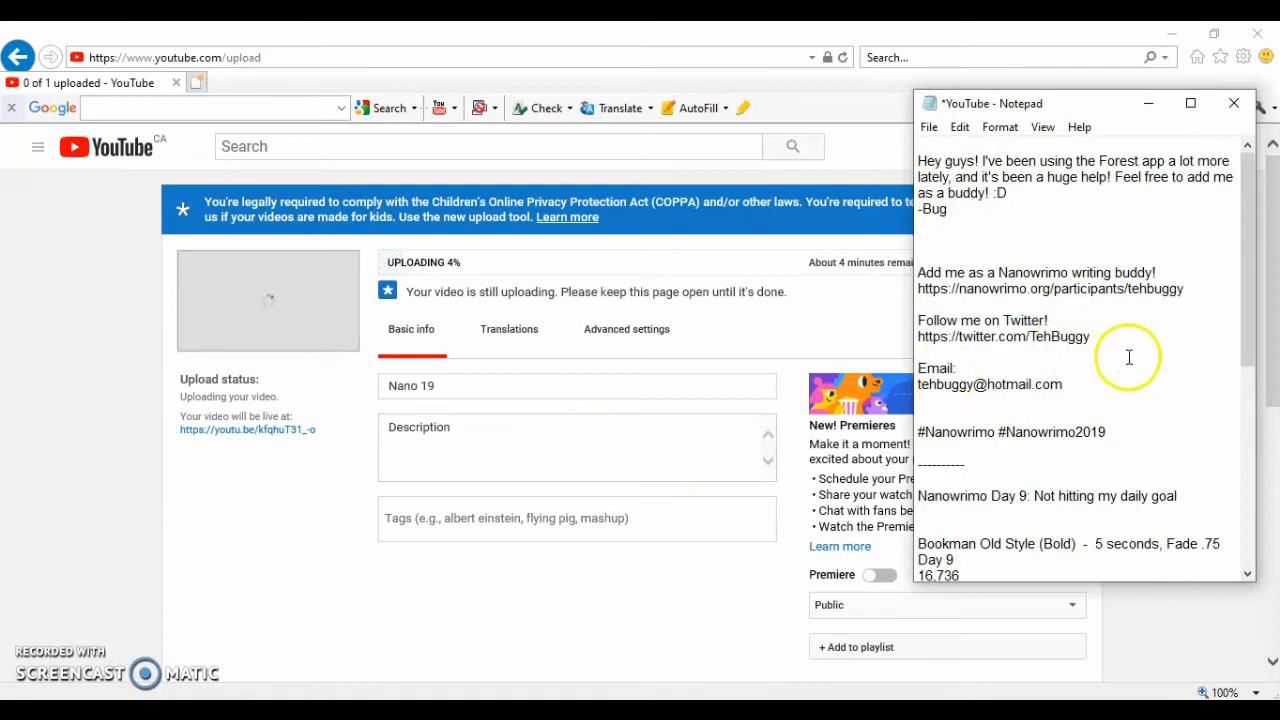
drag(1178, 496, 912, 496)
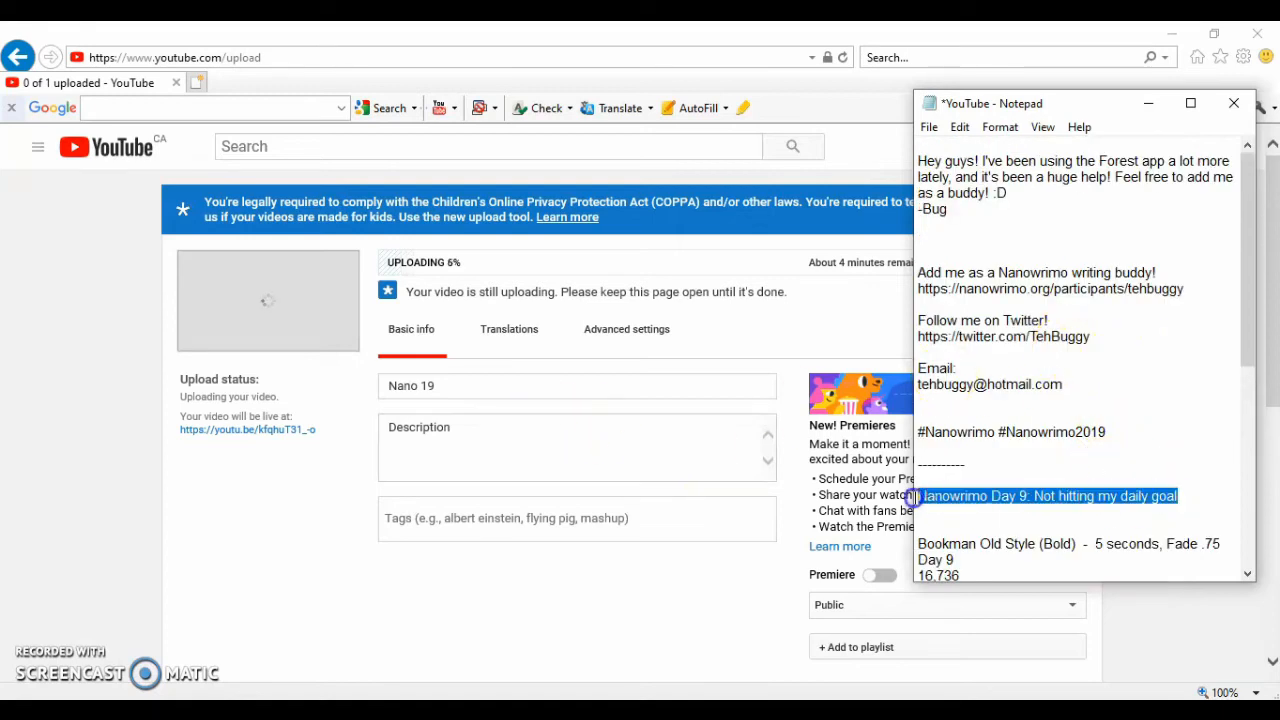
key(ctrl+c)
click(486, 385)
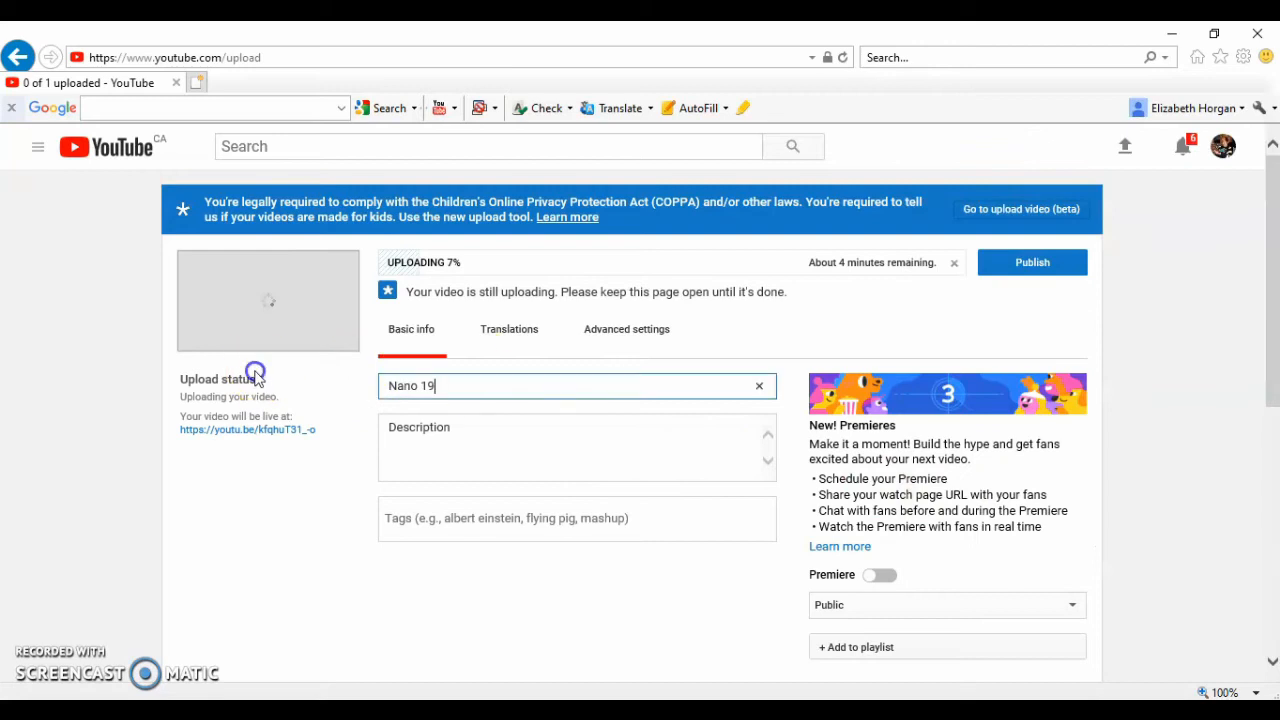
key(ctrl+a)
key(ctrl+v)
Edit the pasted title to read "Nanowrimo Day 19: 3am words suck"
click(481, 386)
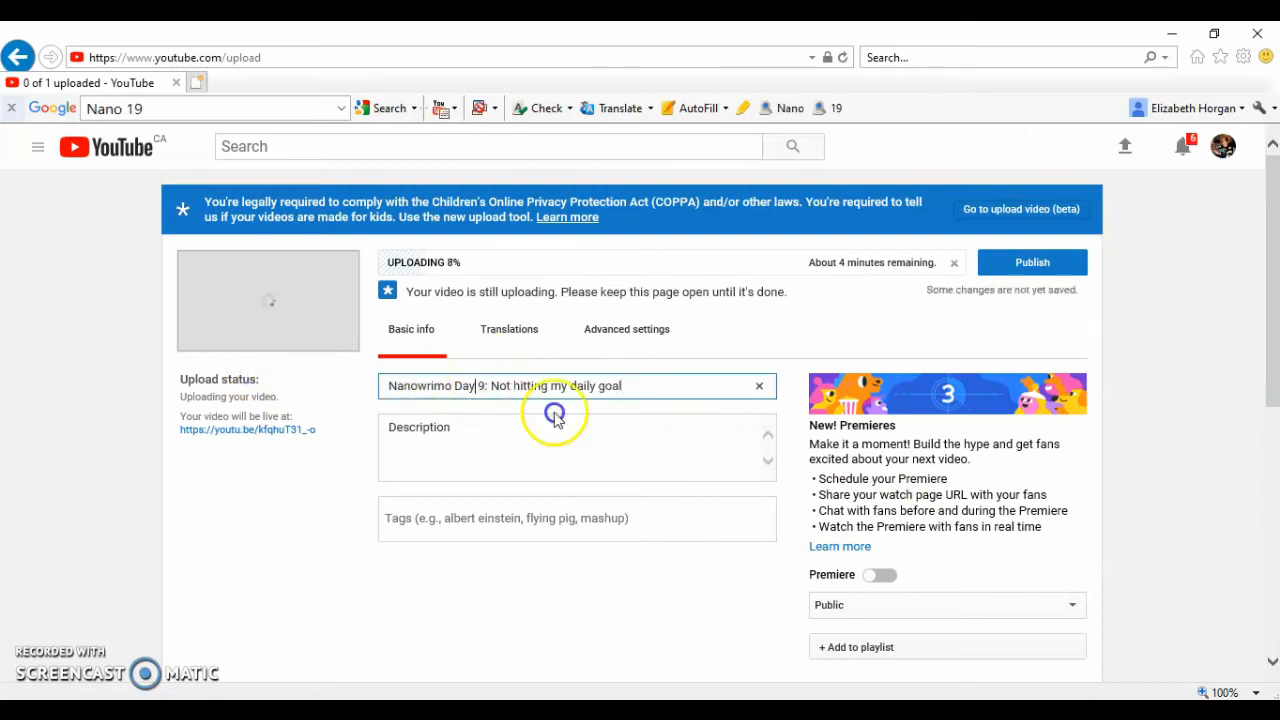
text(1)
key(shift+End)
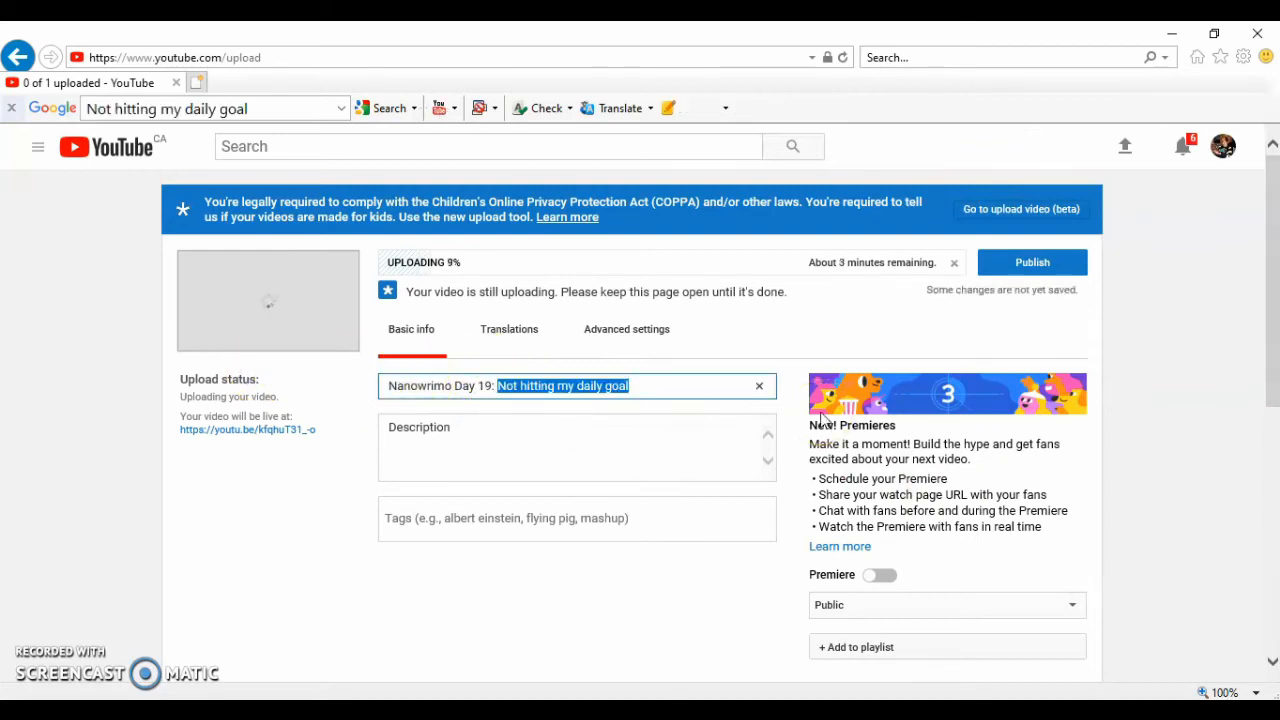
text(3am words suck)
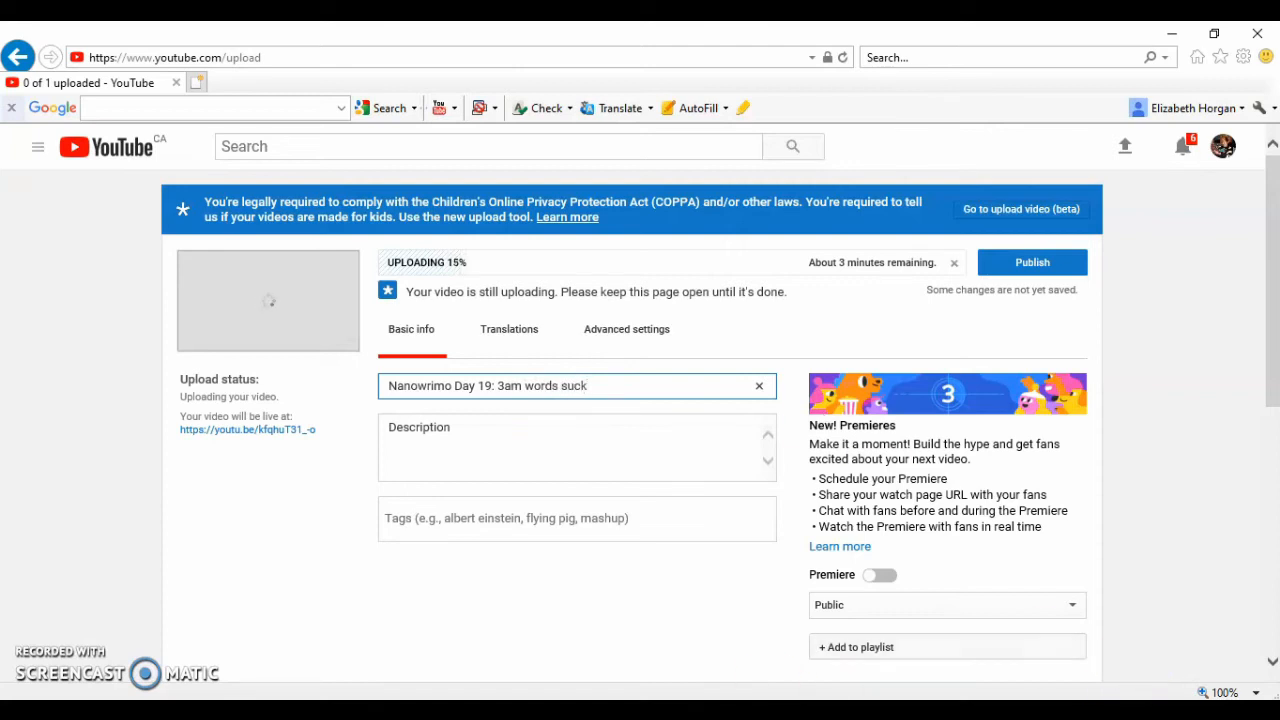
click(651, 383)
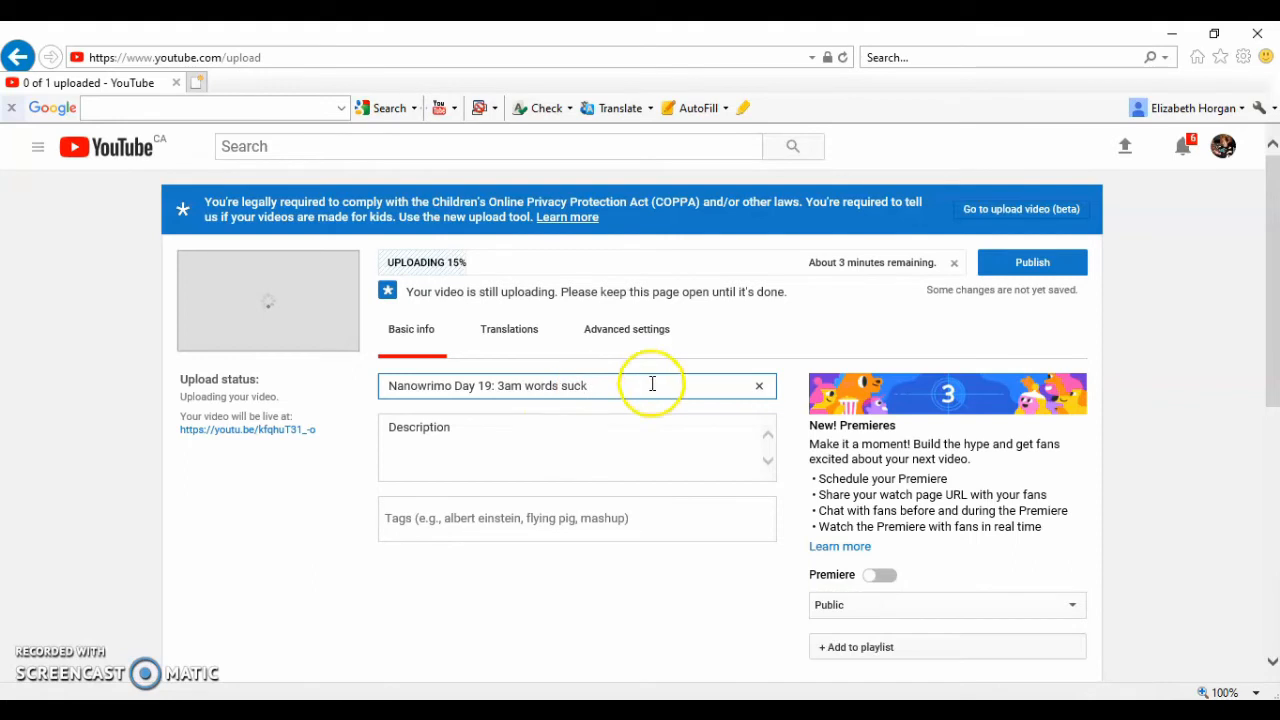
Copy the Notepad greeting, links, contact e-mail and hashtags into the video description, and delete the stray word "Description" at its start
click(943, 709)
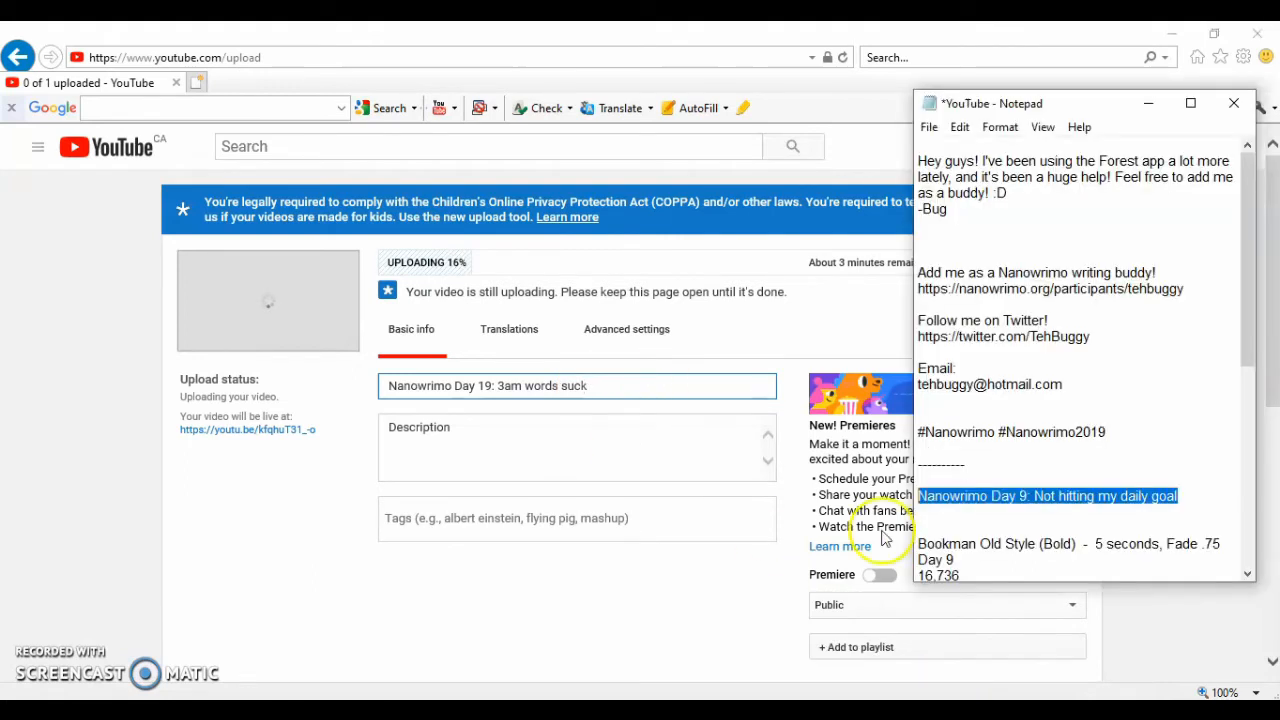
drag(1115, 432, 908, 246)
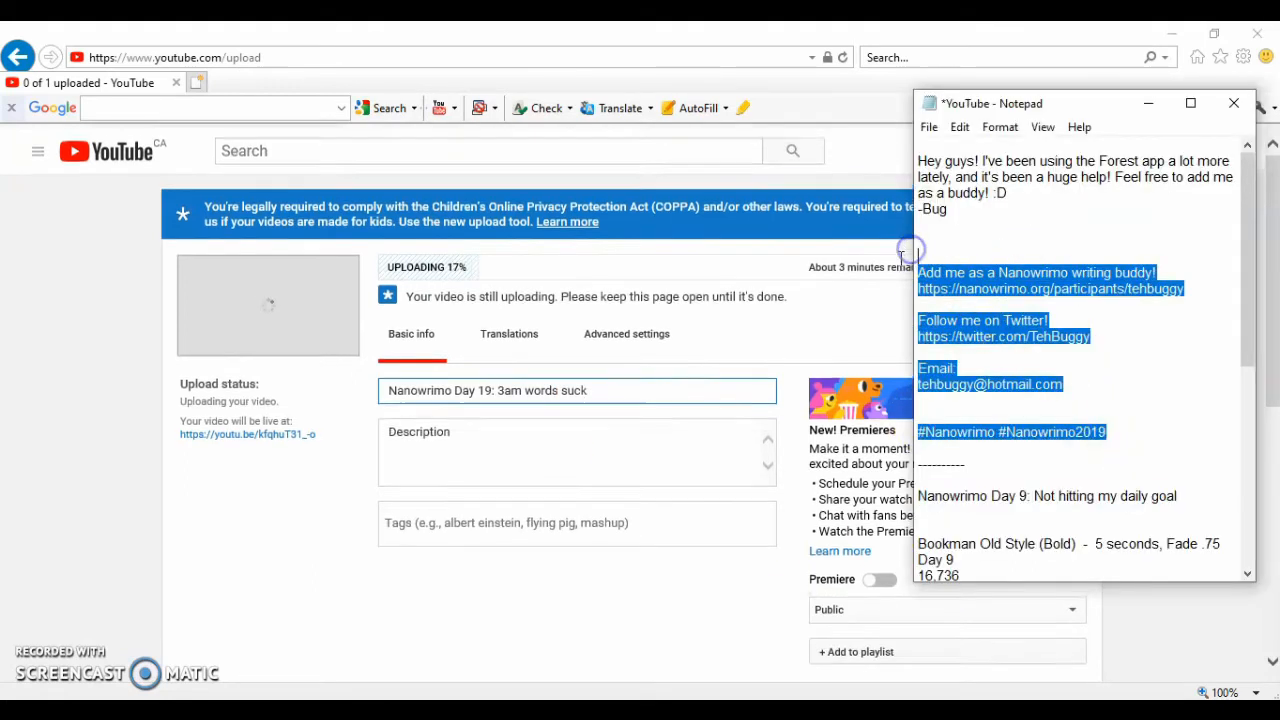
drag(931, 152, 920, 135)
click(553, 437)
key(ctrl+v)
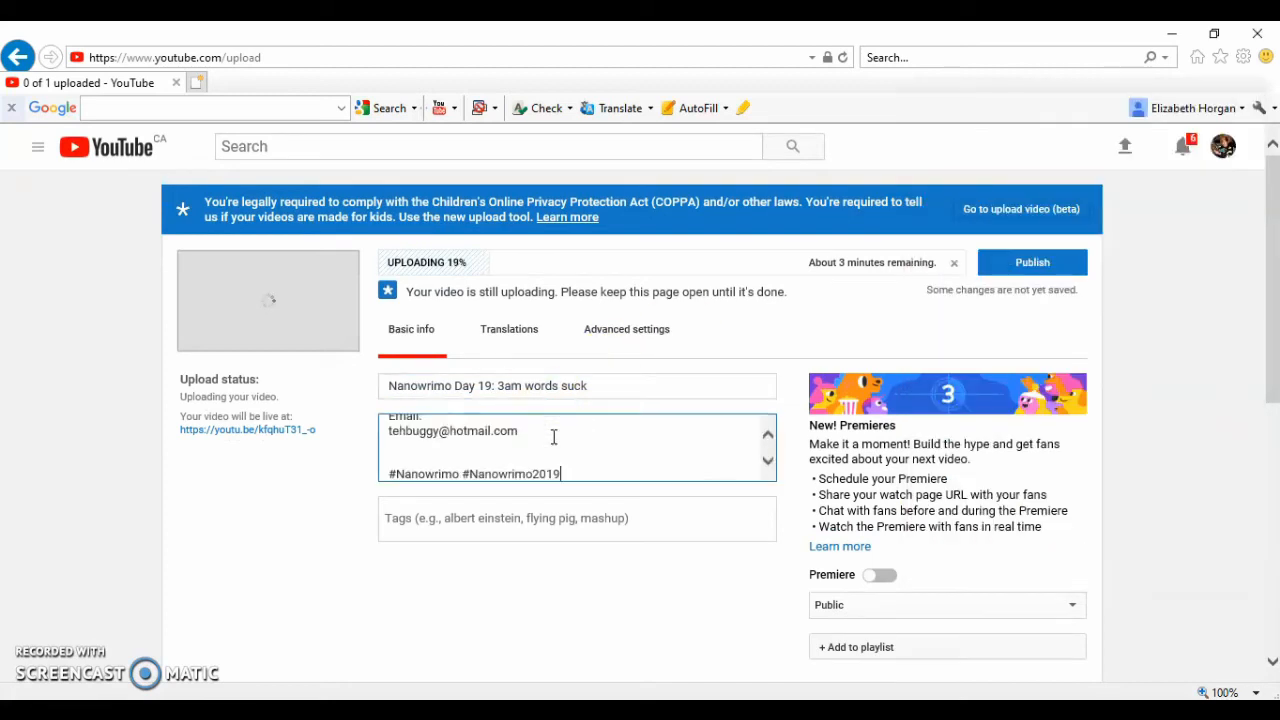
scroll(554, 437, up, 5)
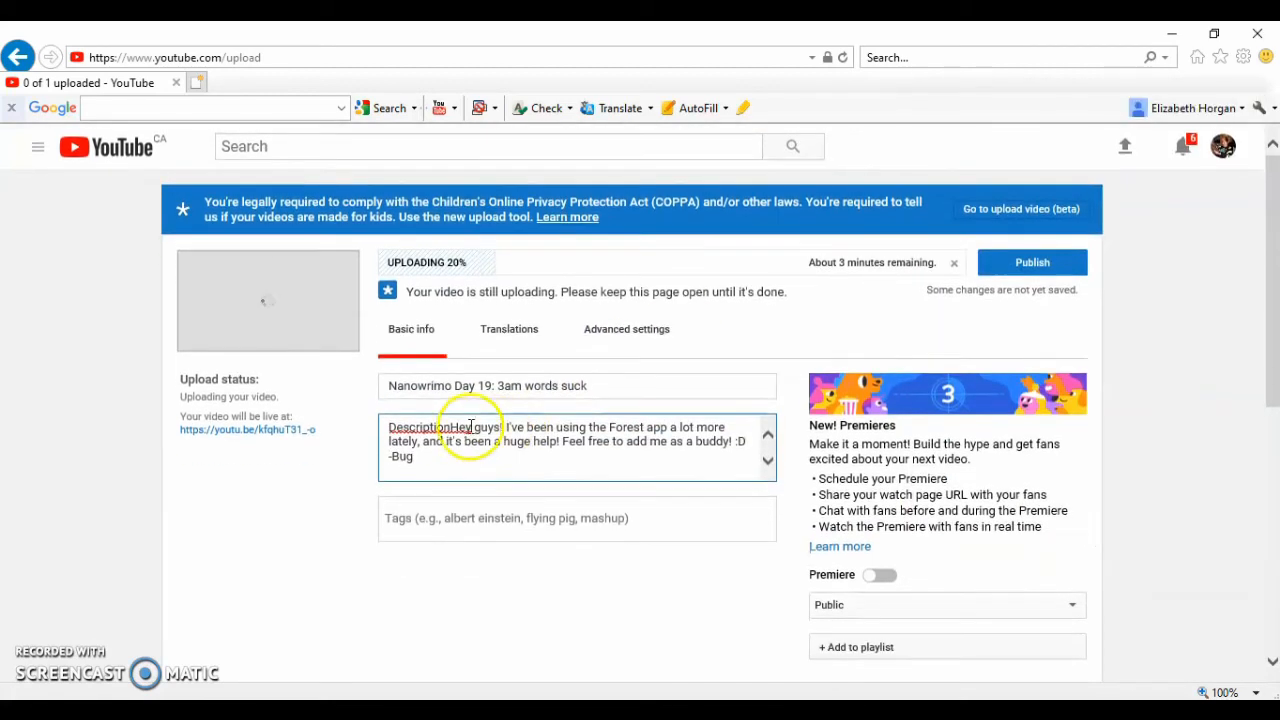
drag(450, 428, 354, 434)
key(BackSpace)
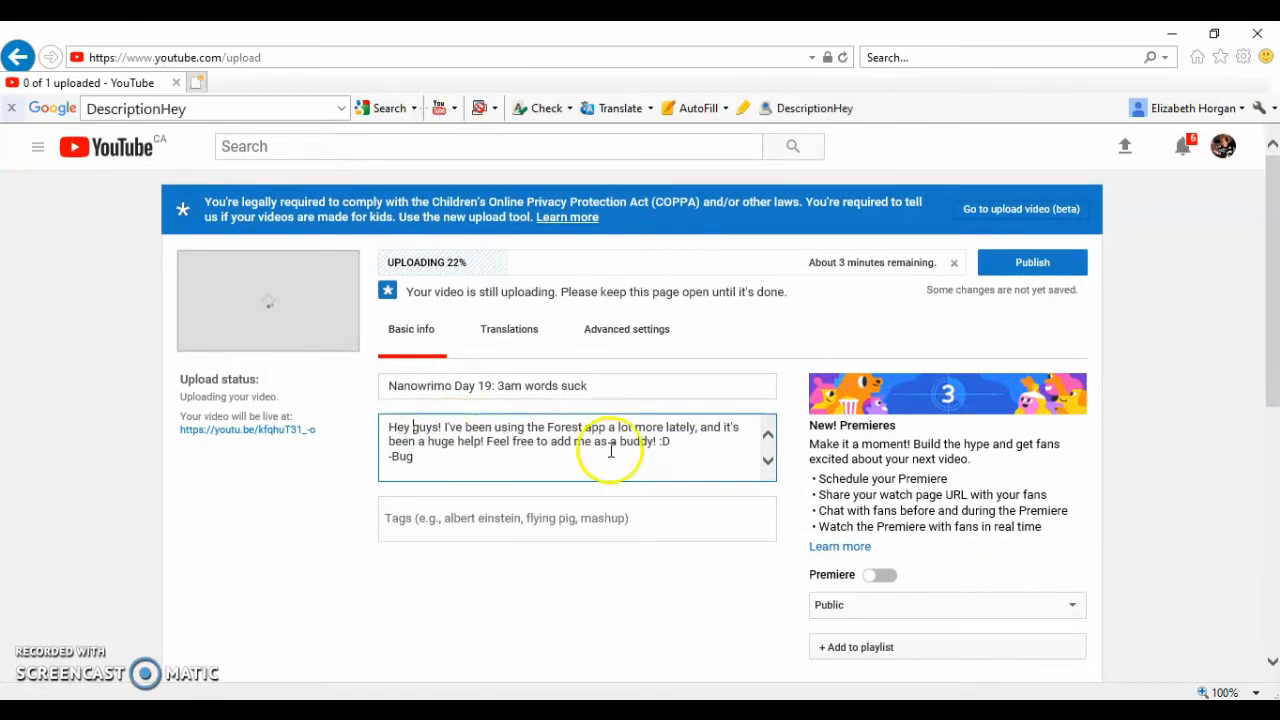
Delete the Forest app sentences after "Hey guys!" and end the description with the hashtags #Nanowrimo #Nanowrimo2019
drag(672, 442, 443, 427)
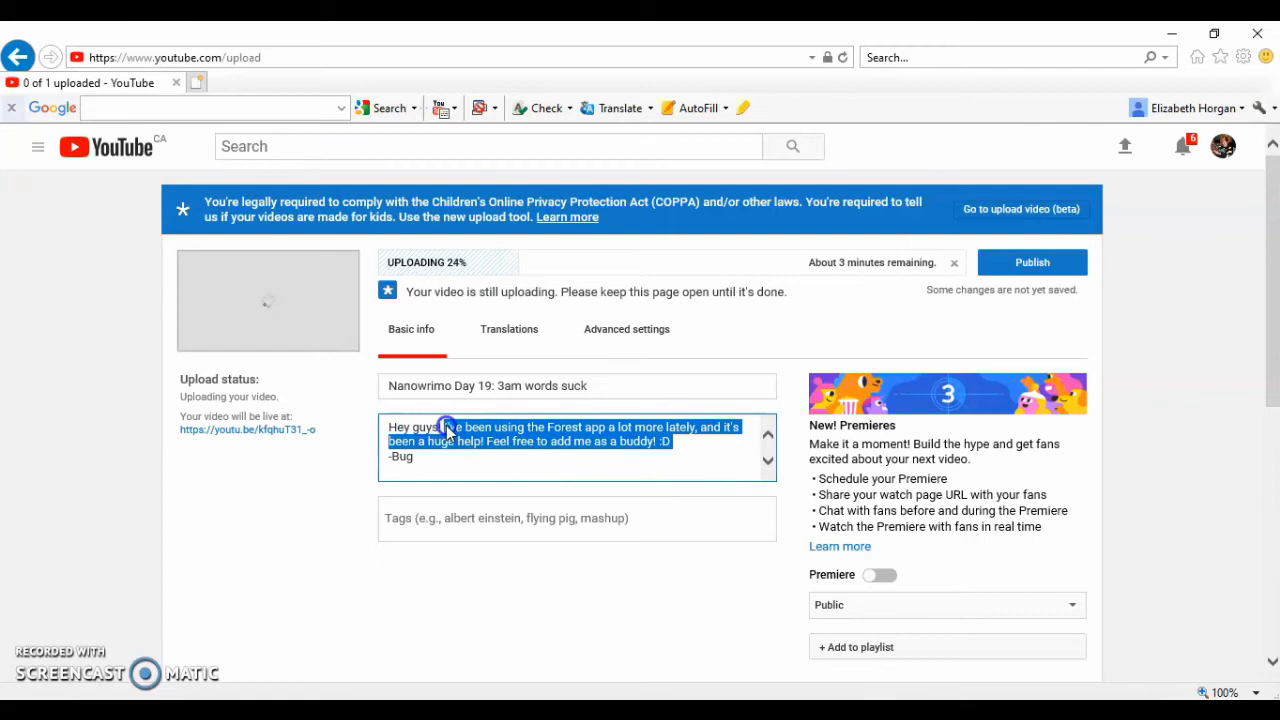
key(BackSpace)
key(Return)
key(ctrl+v)
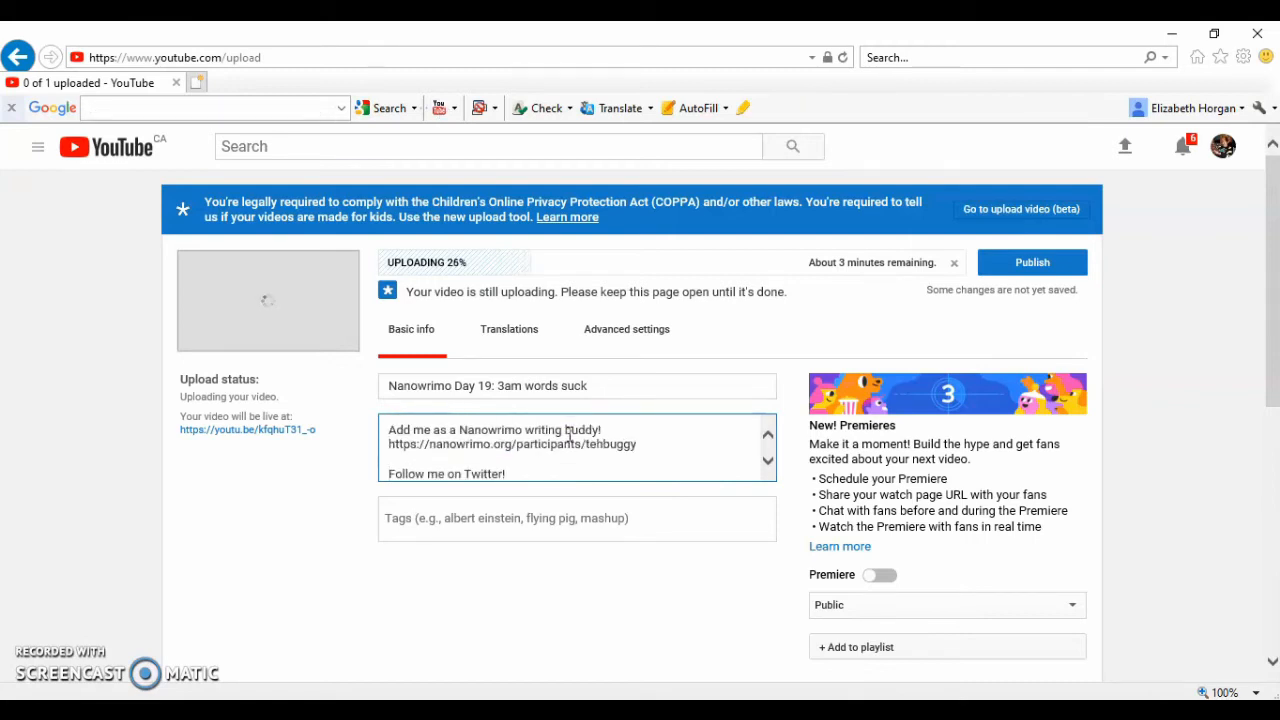
scroll(569, 434, down, 3)
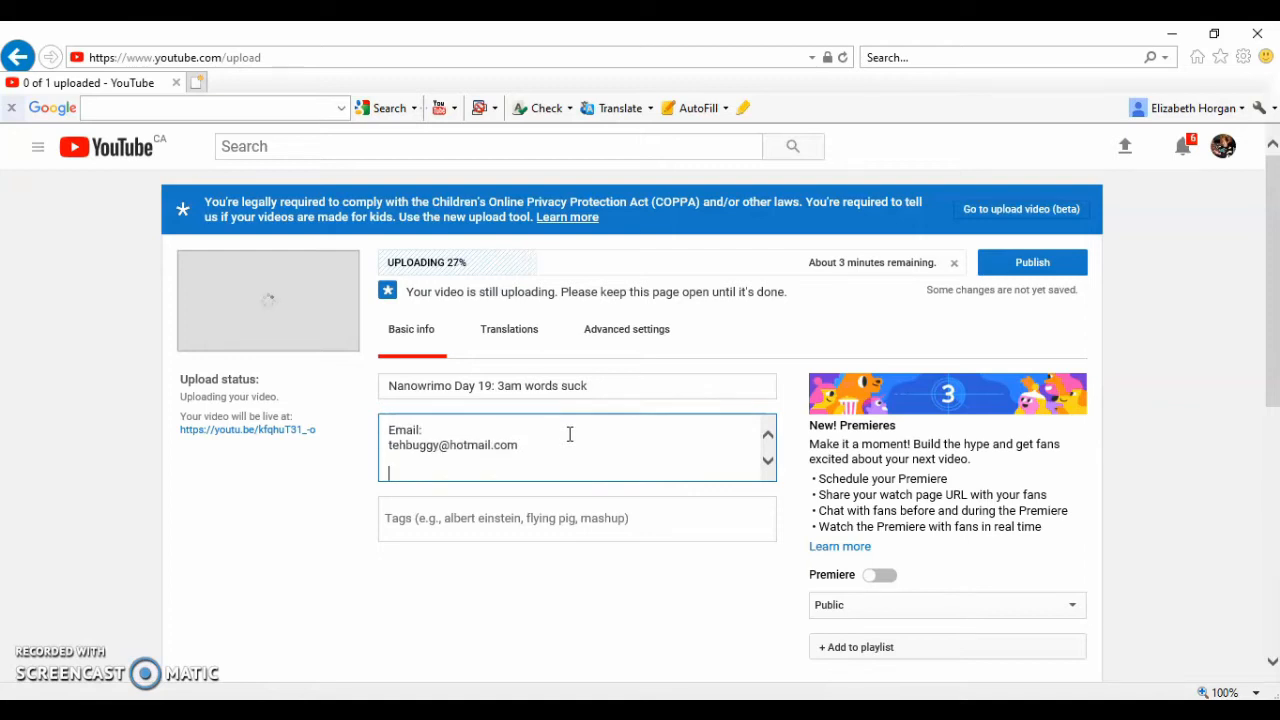
key(Return)
text(#Nanowrimo #Nanowrimo2019)
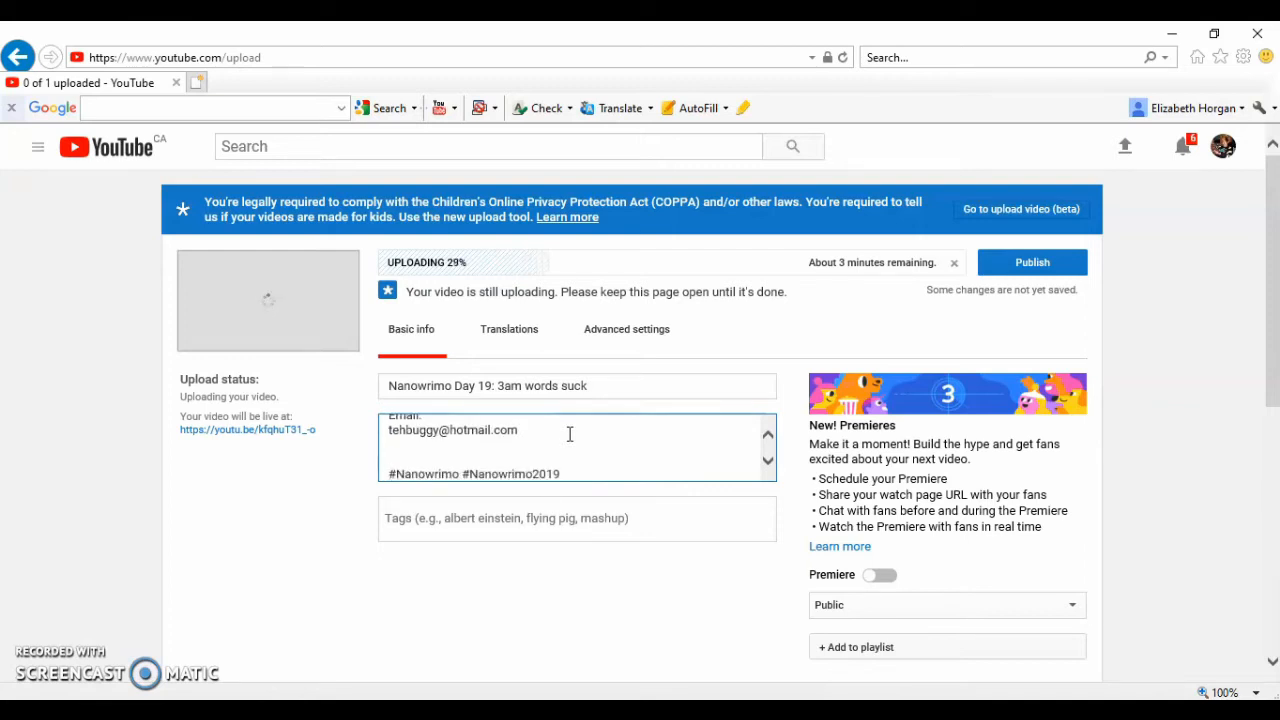
key(Page_Up)
key(Page_Up)
key(Page_Up)
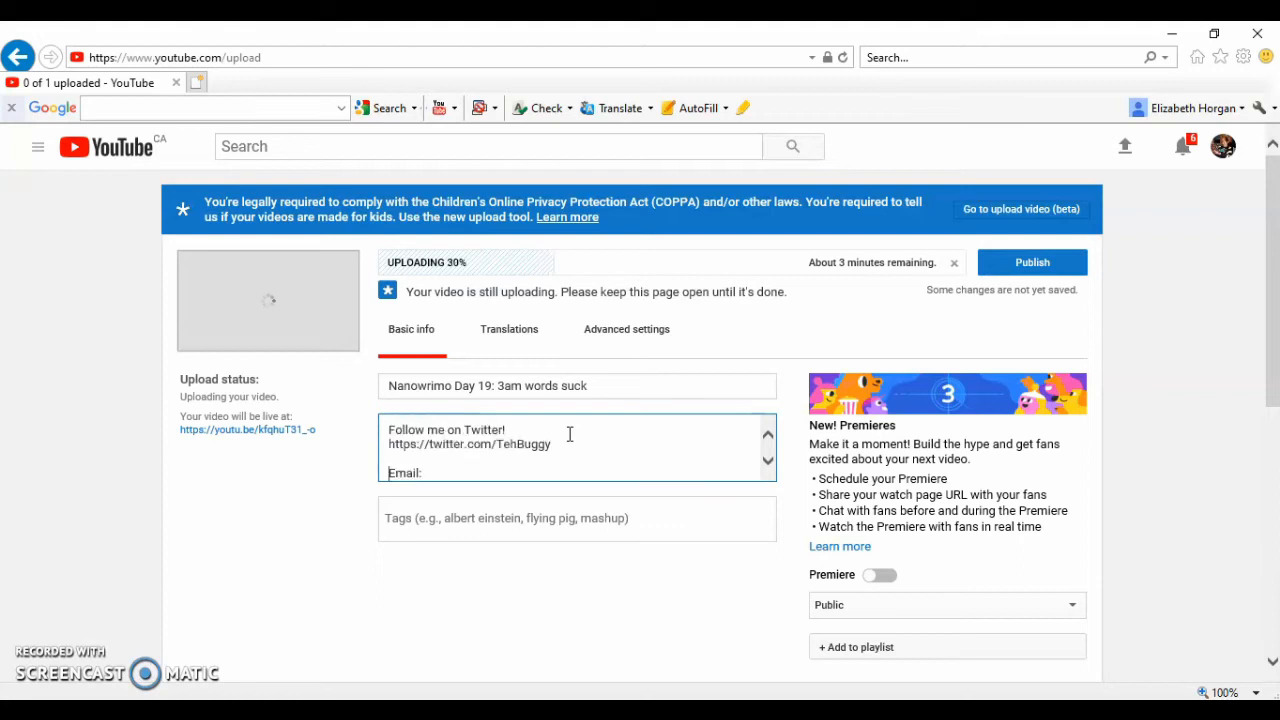
After "Hey guys!", write "I was writing at 3am and my words felt like garbage. But they were words, and I can edit them later. Still progress!"
click(484, 430)
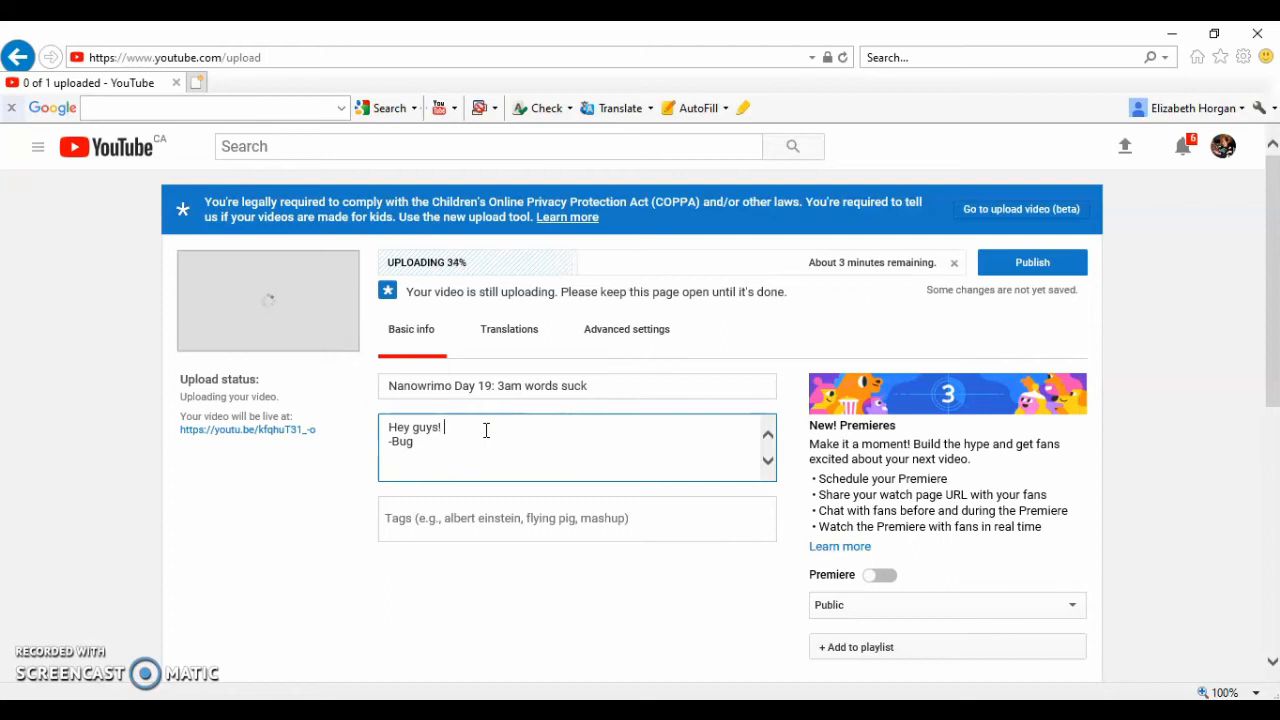
text(I was writing at)
drag(609, 434, 702, 428)
text(wor)
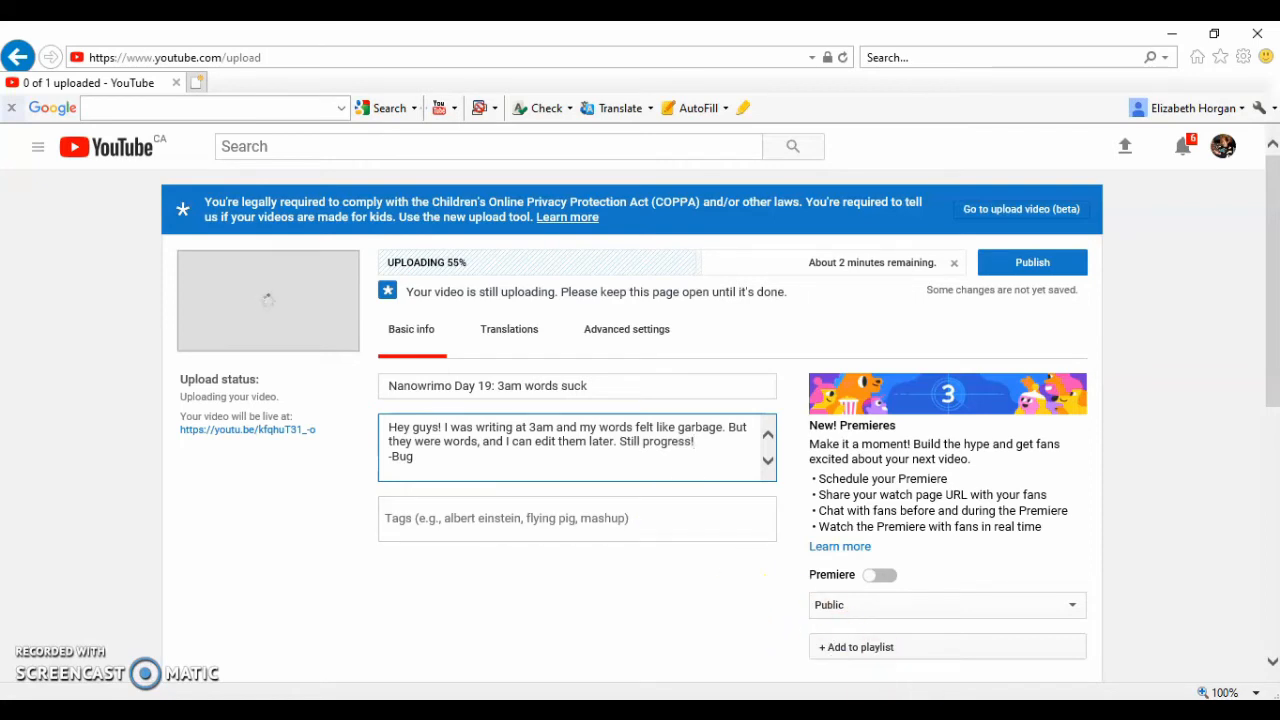
Copy the whole tag list, from BookTube to Writing, out of the Notepad file into the video's tags
key(alt+Tab)
scroll(1034, 483, down, 7)
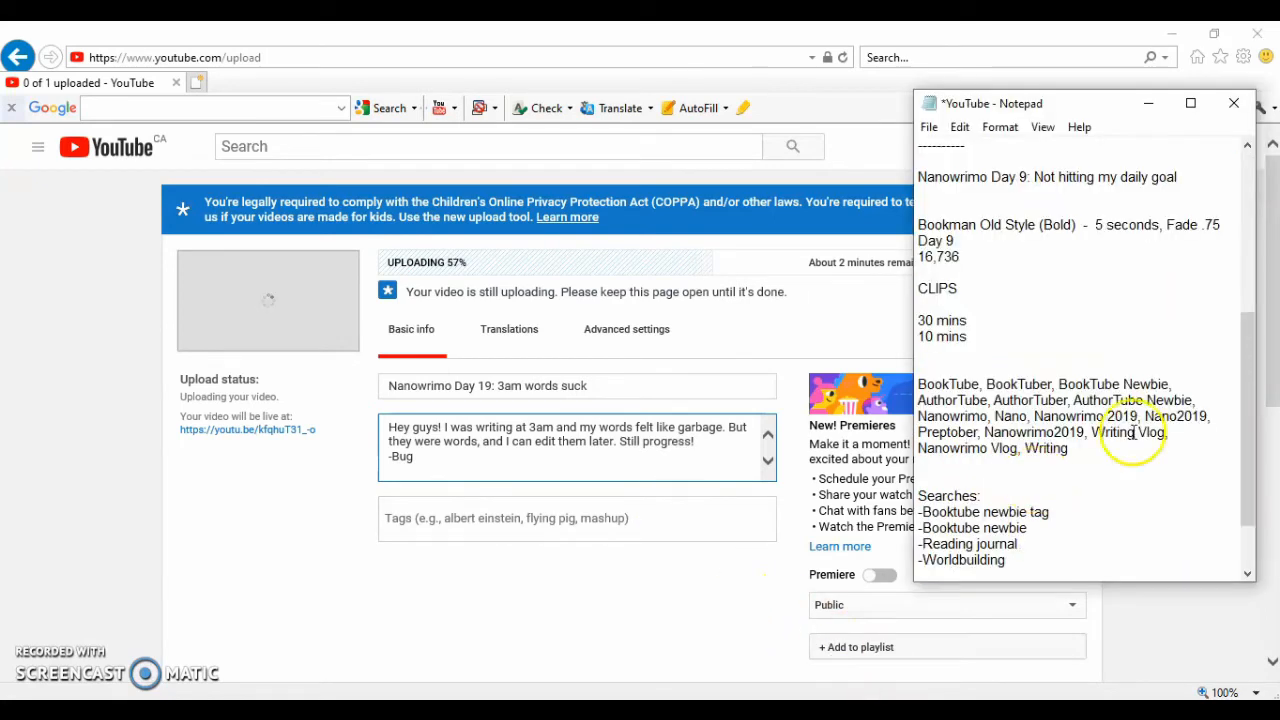
drag(1080, 450, 920, 386)
key(ctrl+c)
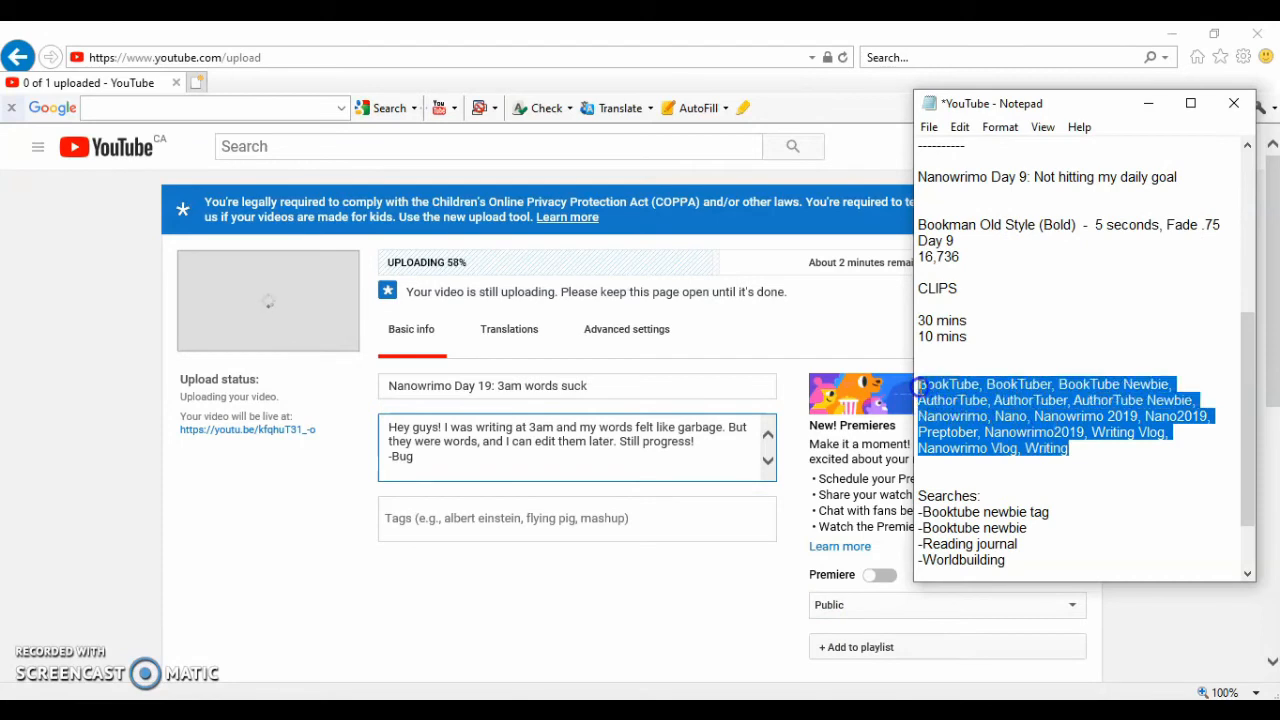
click(574, 514)
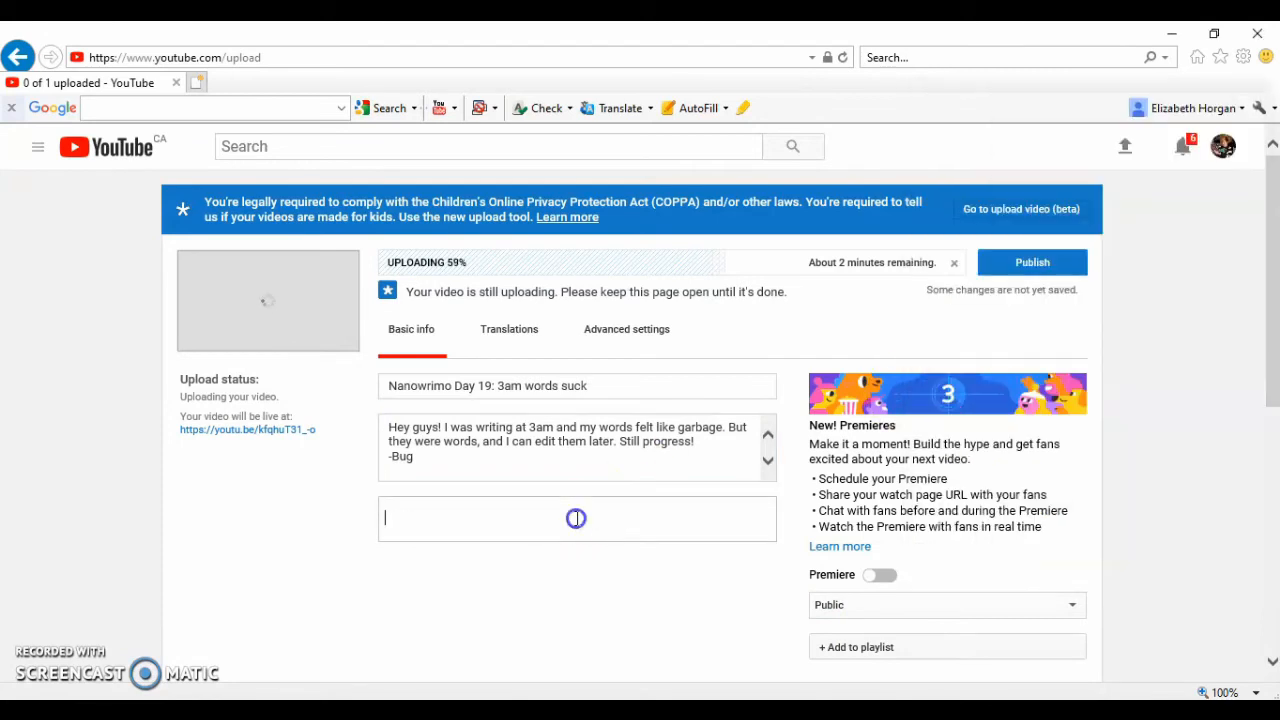
key(ctrl+v)
key(Return)
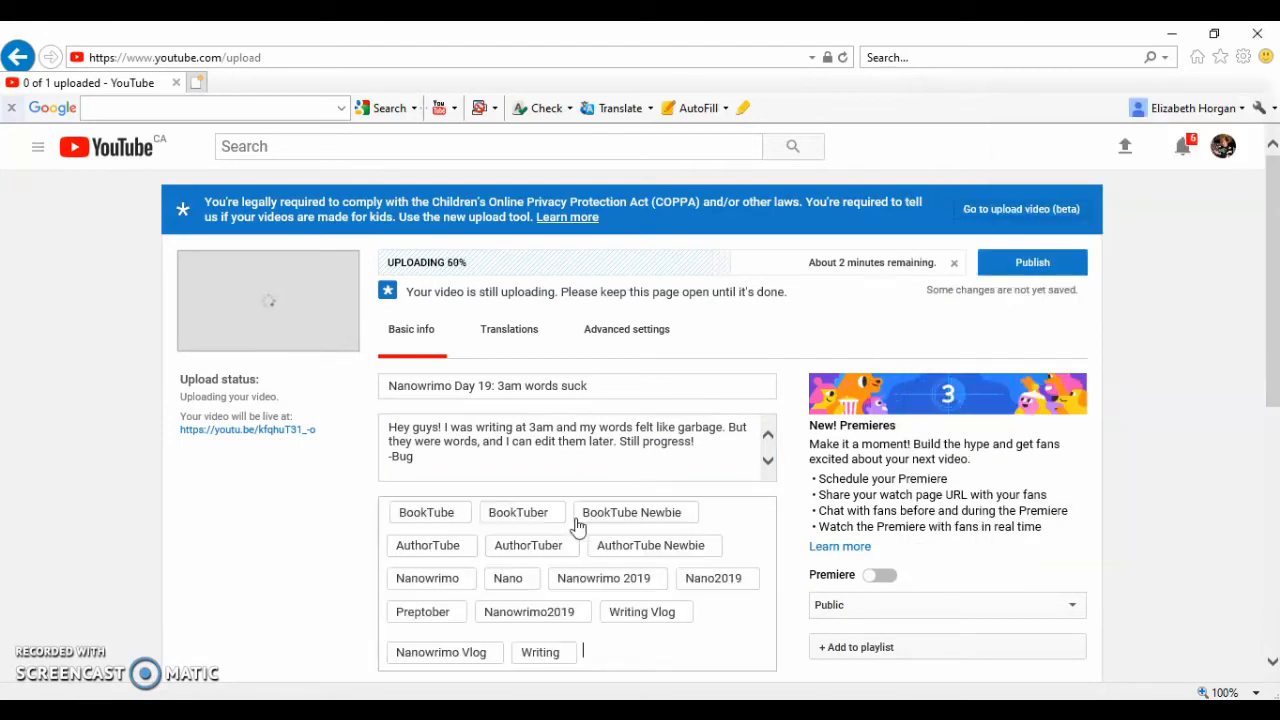
Upload the Title image from the Day 19 folder as the video's custom thumbnail
scroll(292, 560, down, 3)
scroll(292, 560, down, 2)
click(780, 458)
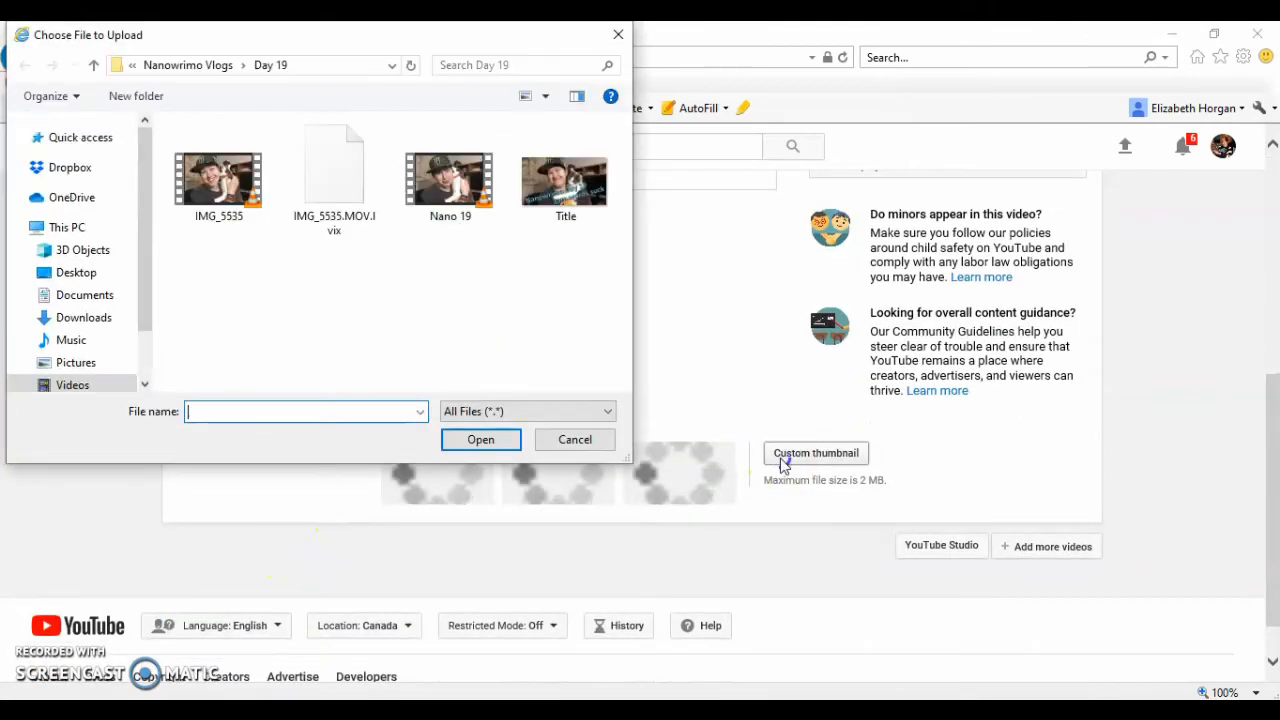
double_click(562, 200)
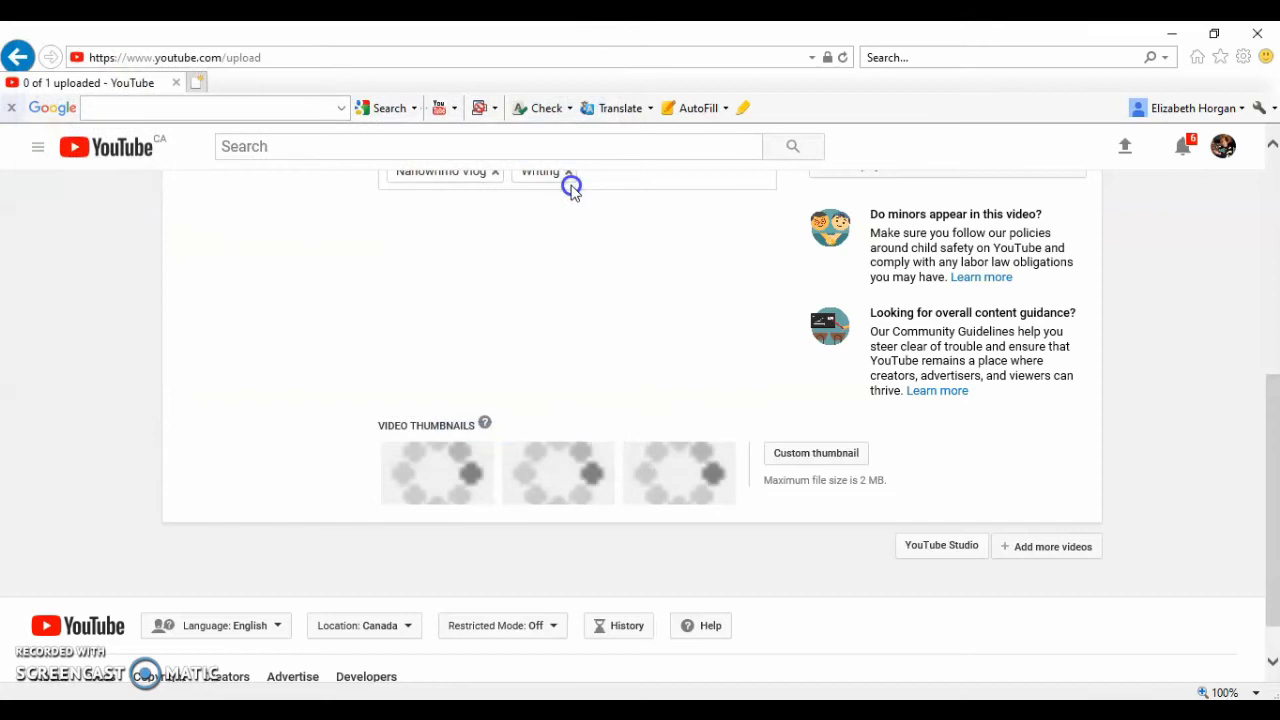
Change the video's visibility to Scheduled, for Nov 20, 2019 at 12:30 PM local time
scroll(960, 466, up, 3)
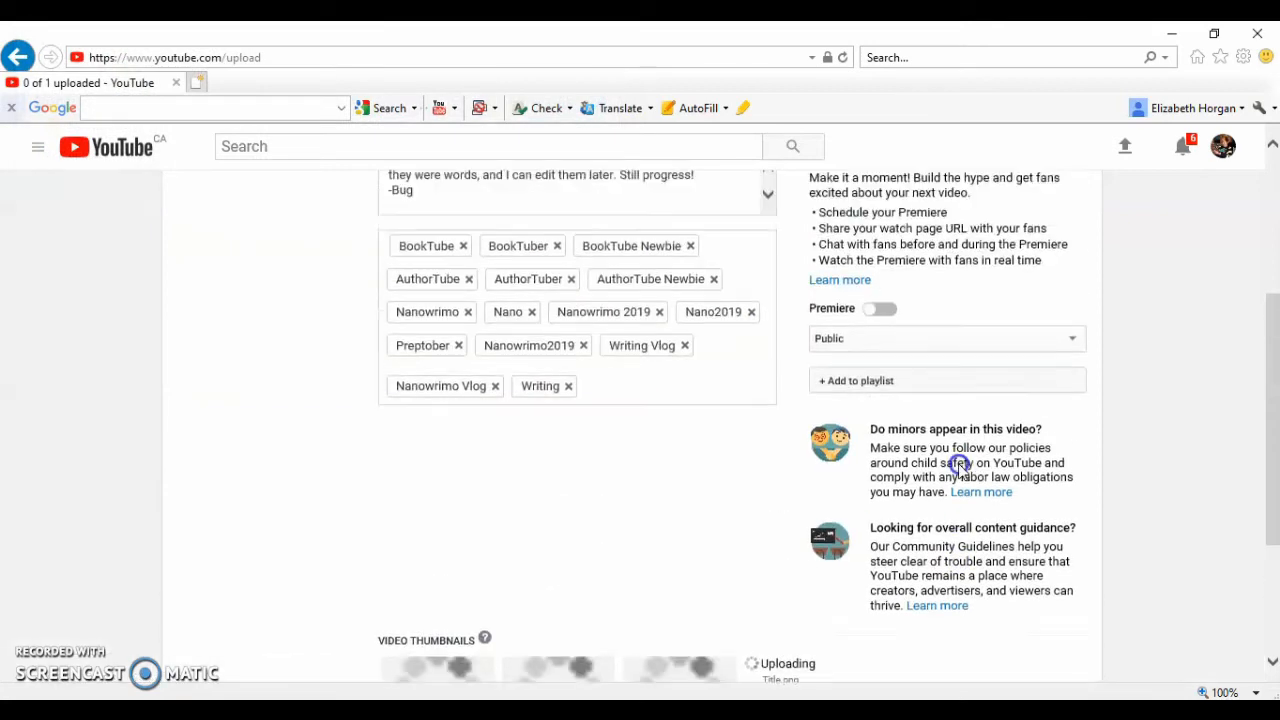
click(1063, 394)
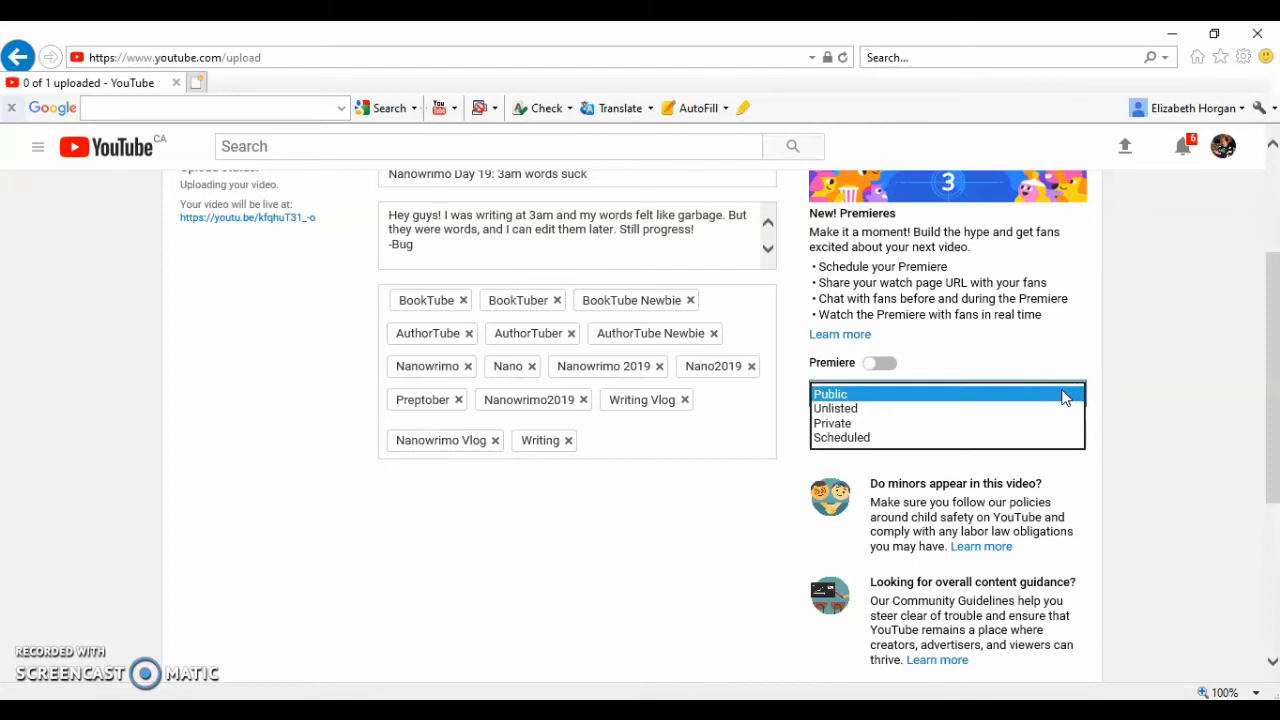
click(866, 437)
click(1183, 452)
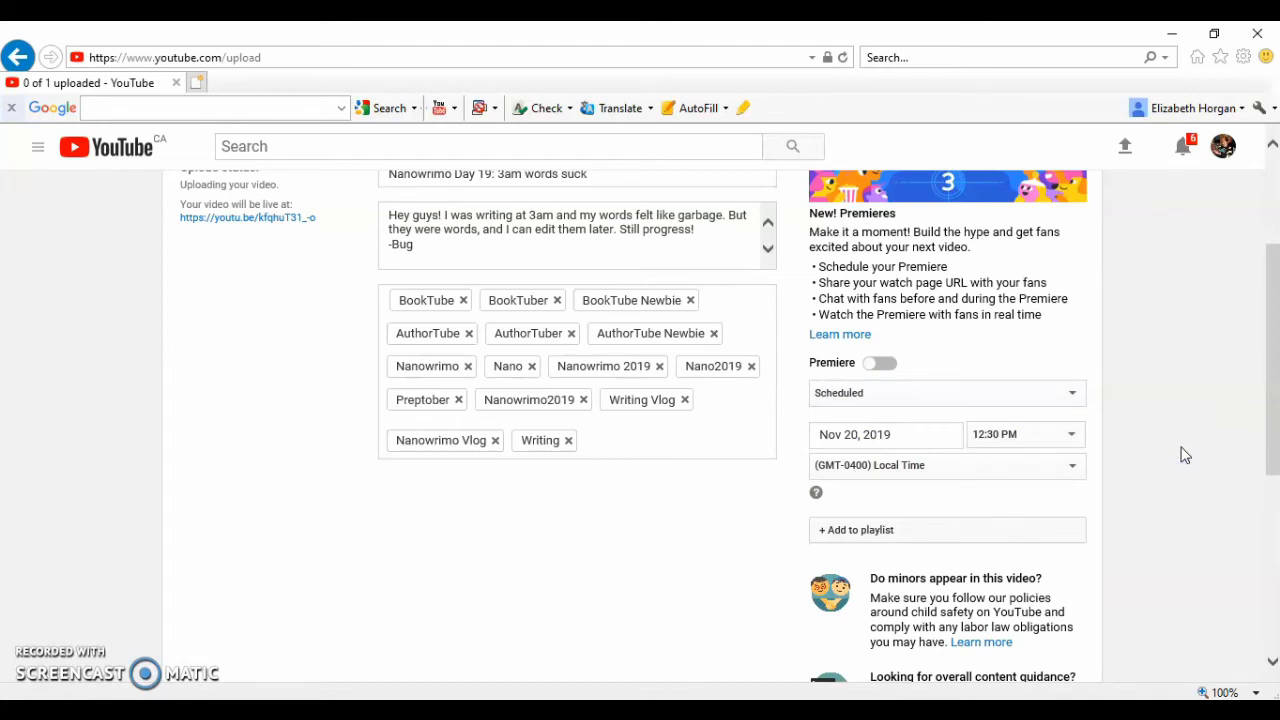
scroll(1183, 492, up, 3)
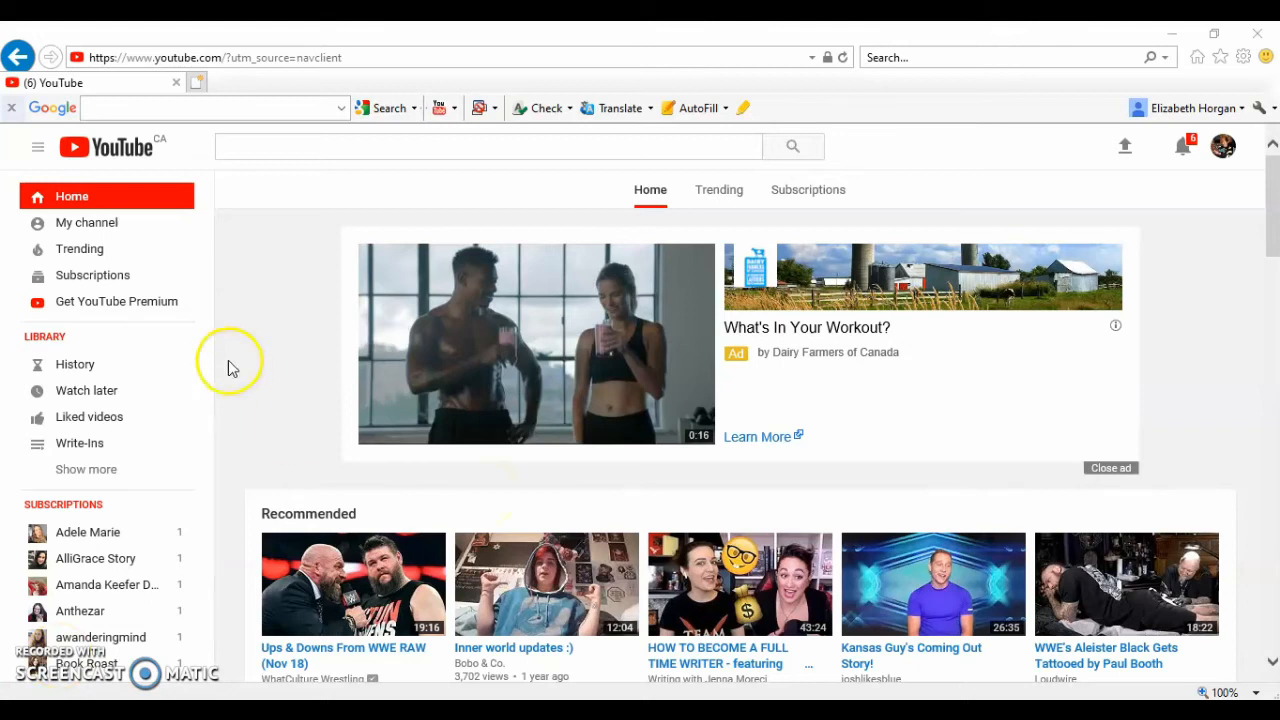
From the channel's Video Manager, open the subtitles and closed captions page of the Nanowrimo Day 19 video
click(92, 224)
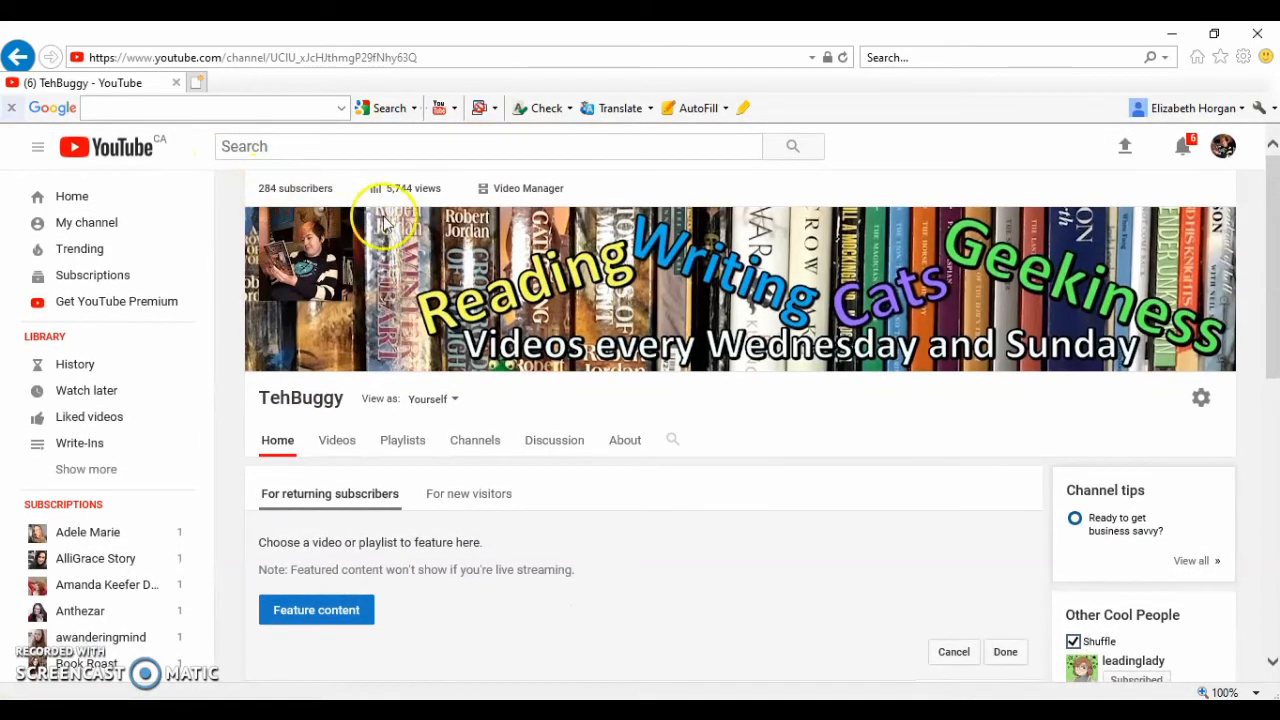
click(553, 195)
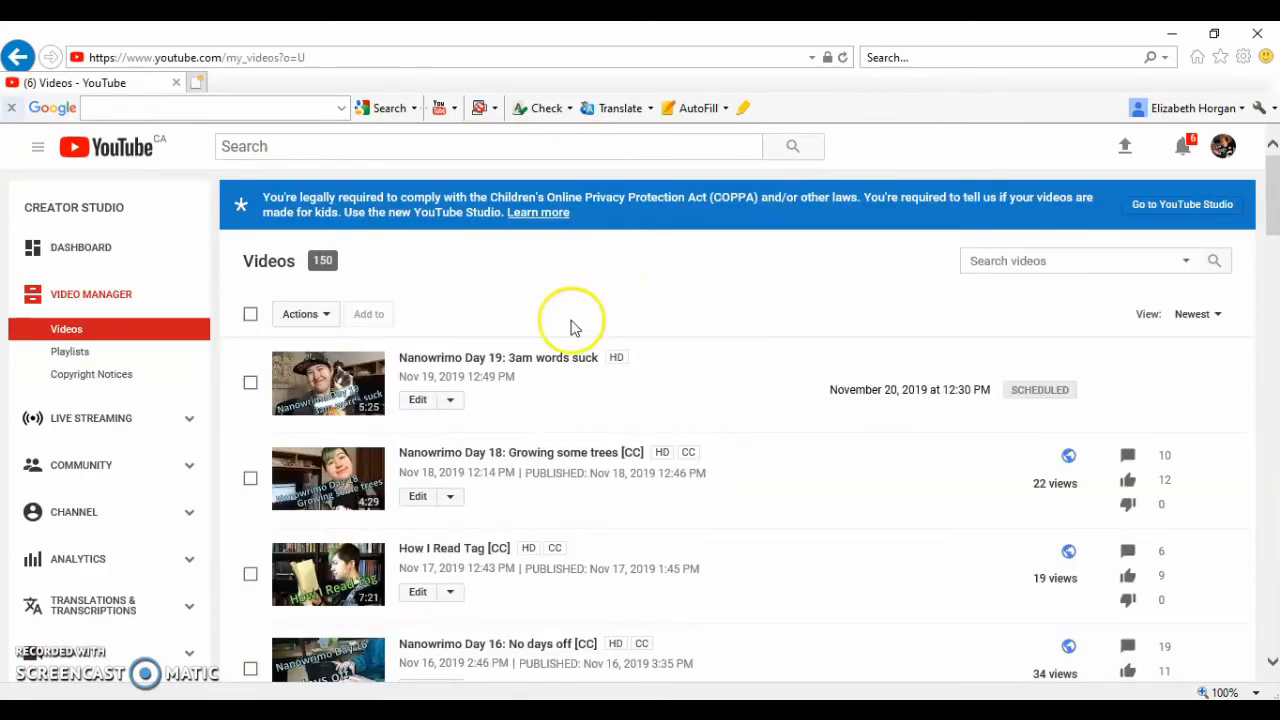
click(452, 402)
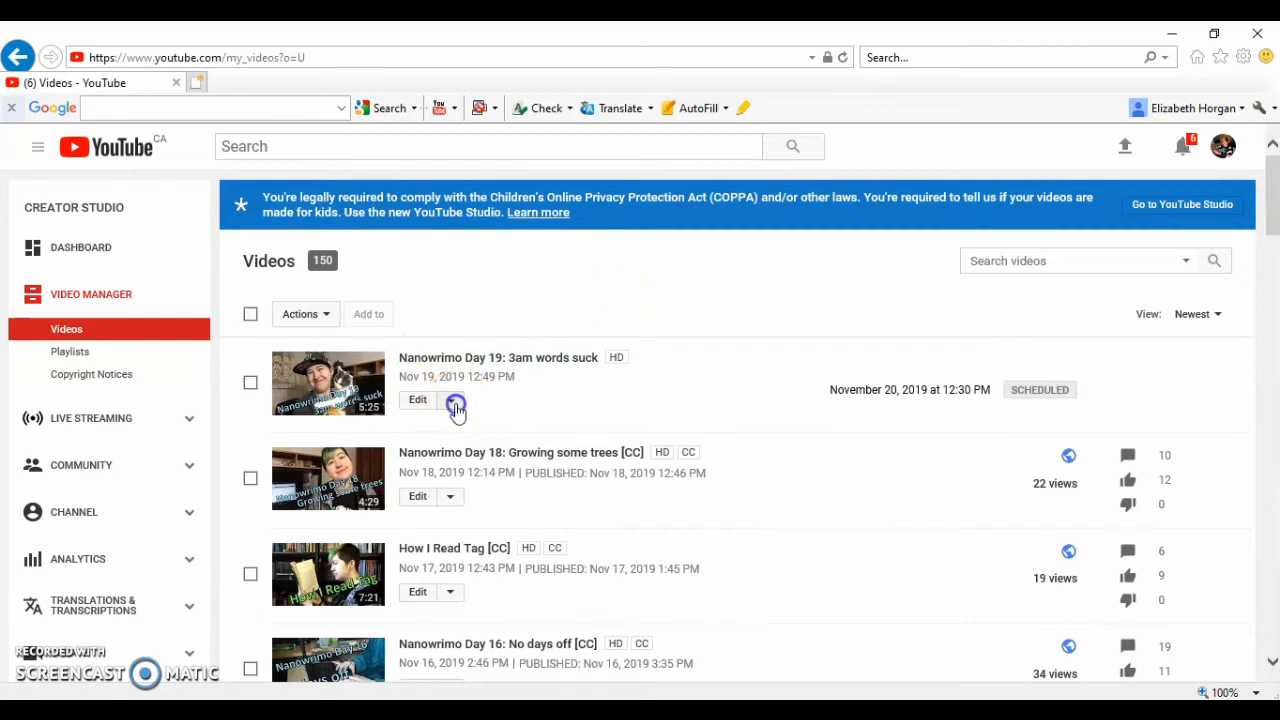
click(470, 548)
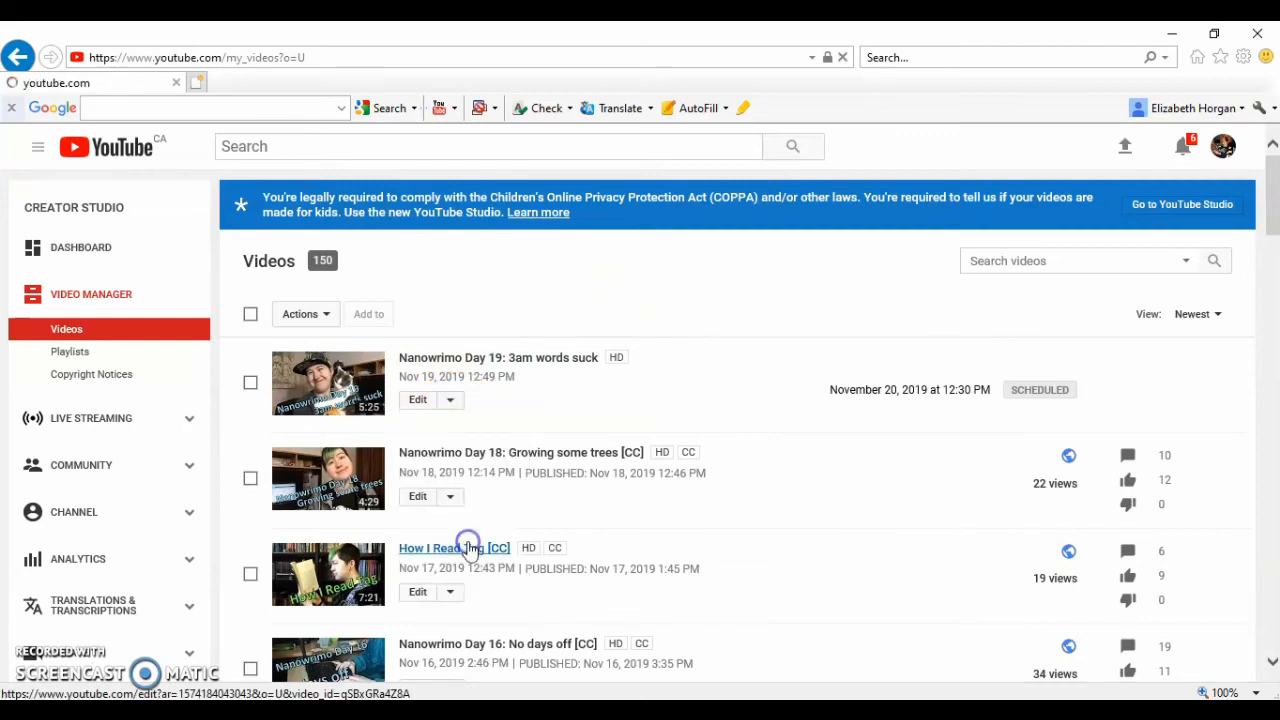
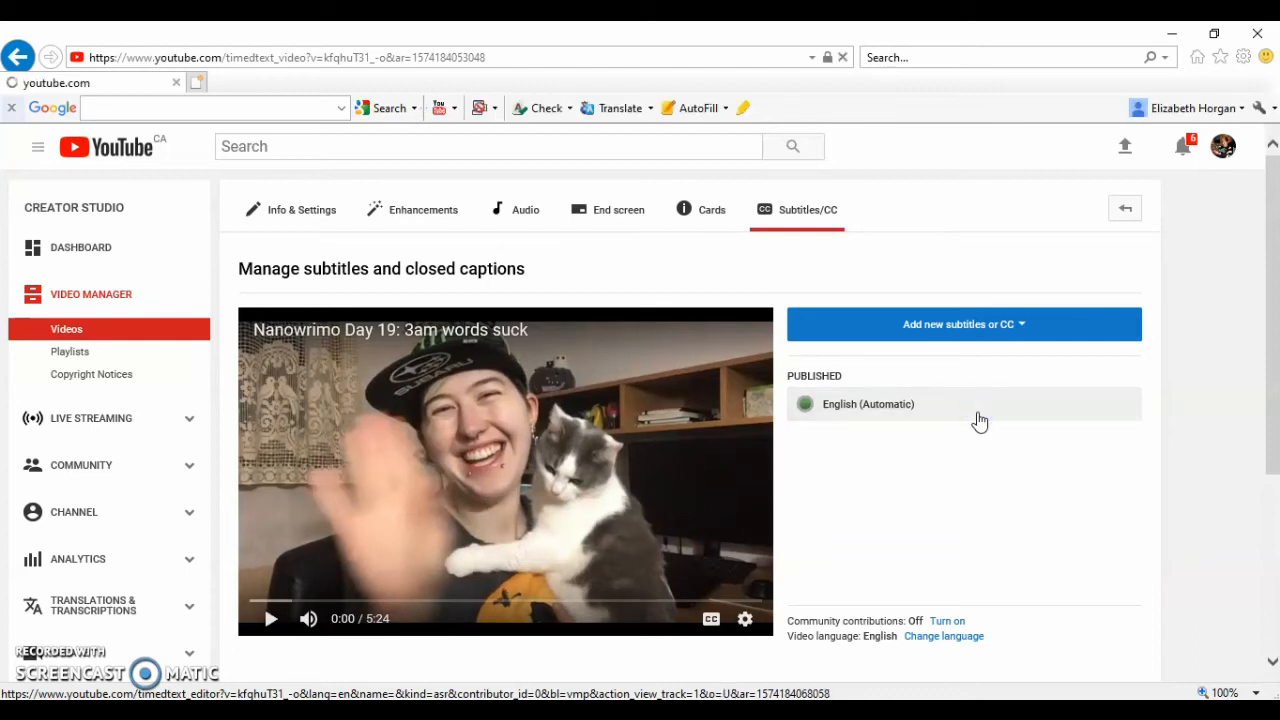
Open the automatic English subtitles for editing and turn off pausing the video while typing
click(979, 421)
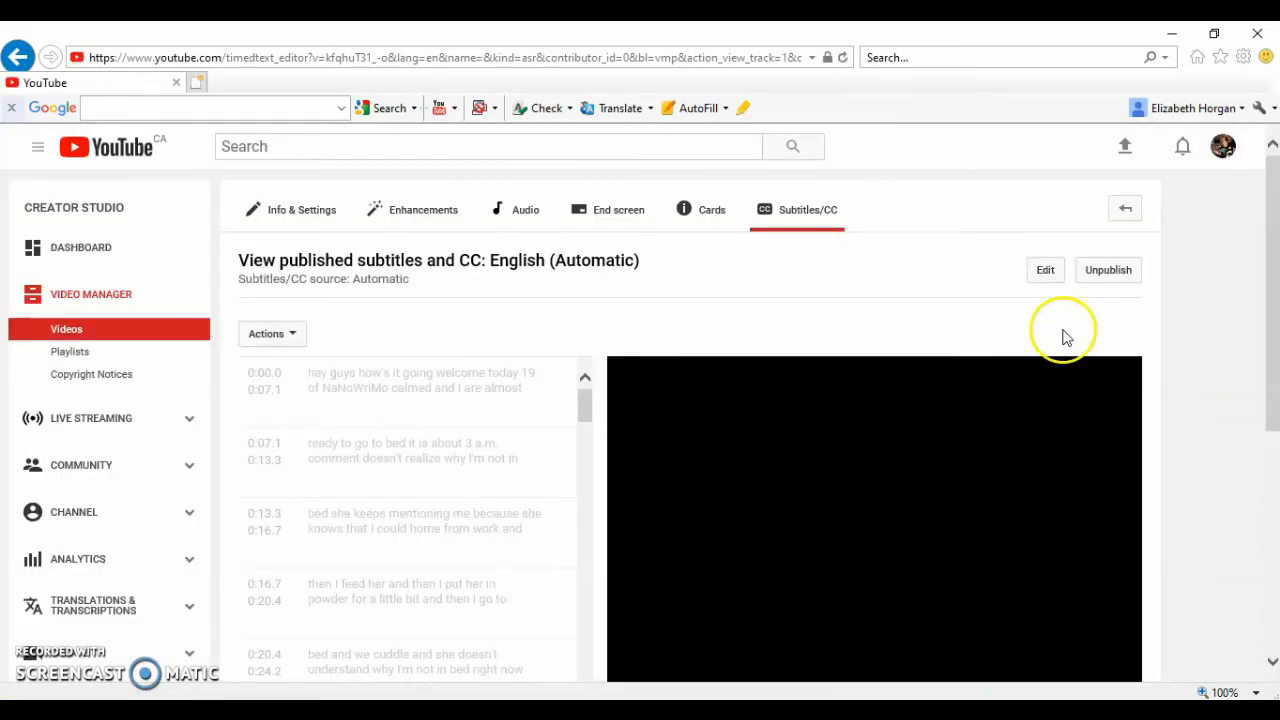
click(1043, 275)
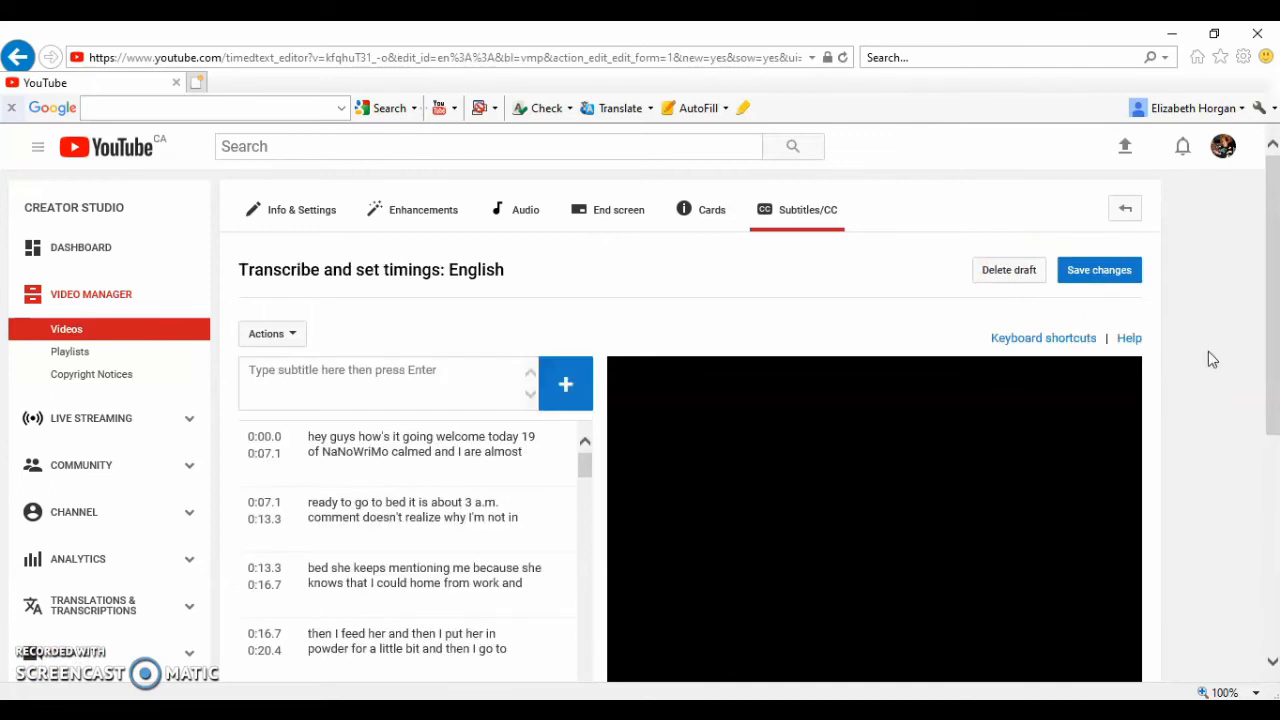
scroll(1208, 359, down, 3)
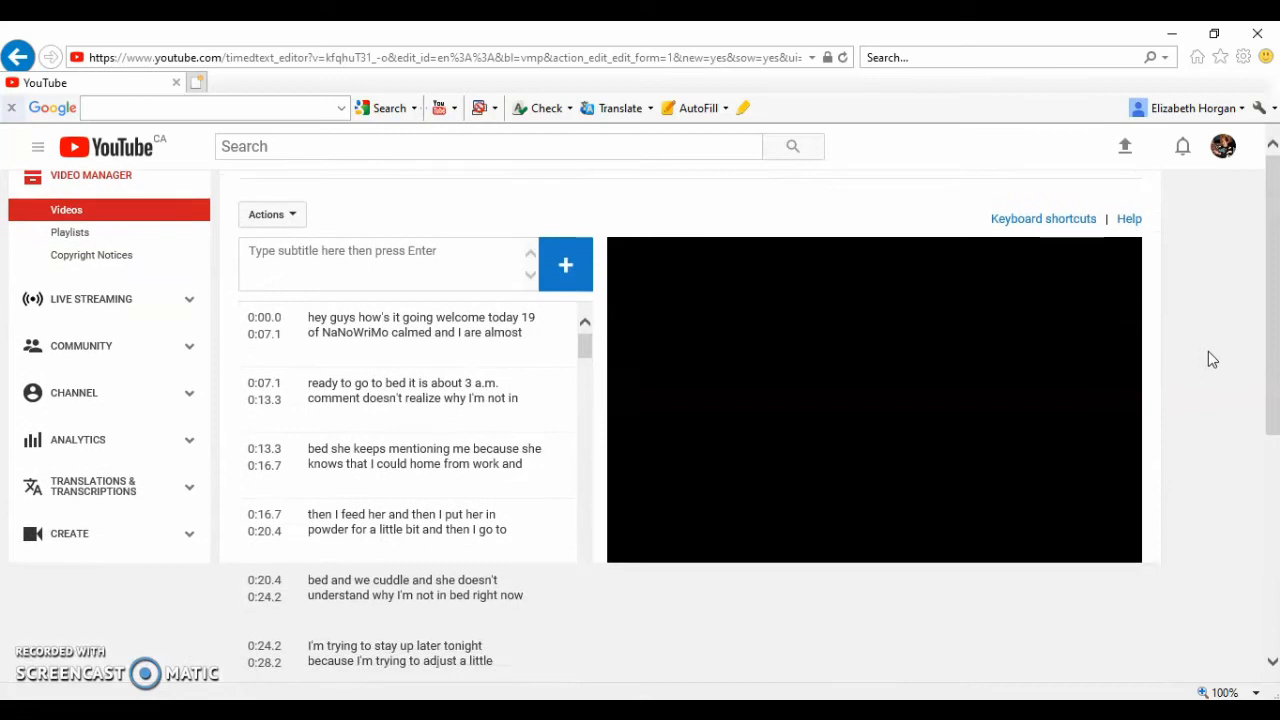
click(1117, 493)
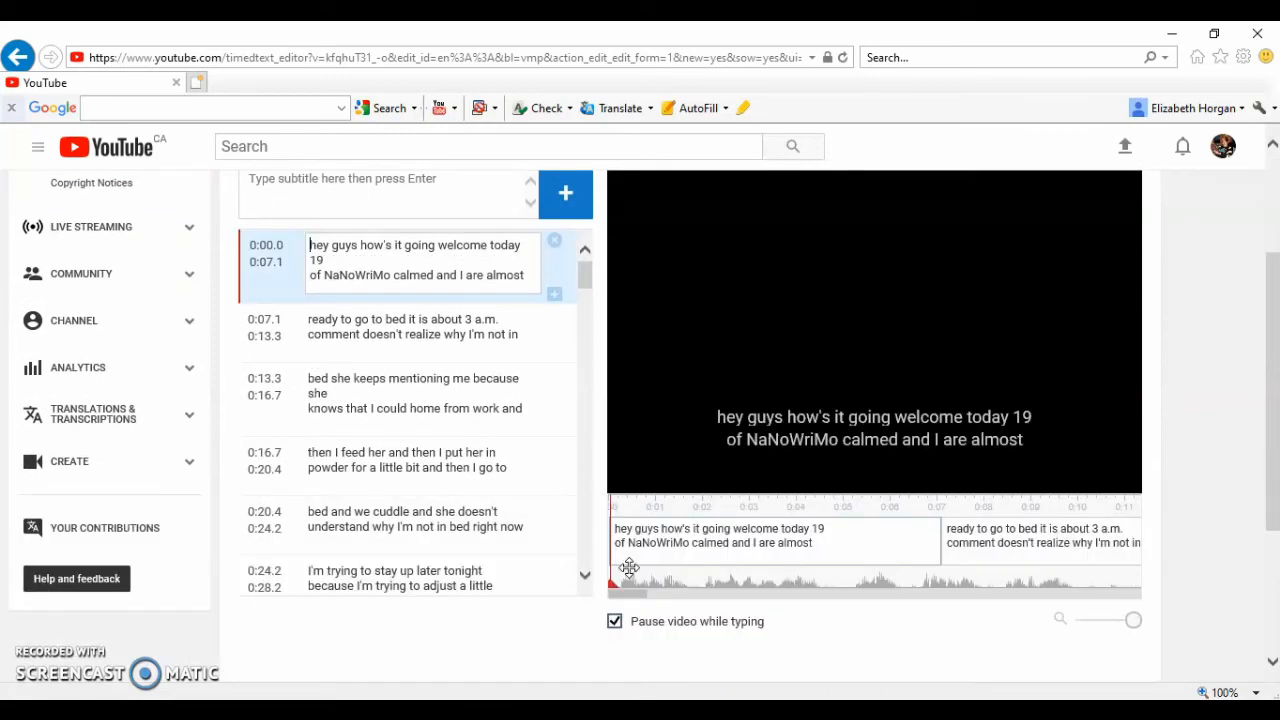
click(614, 623)
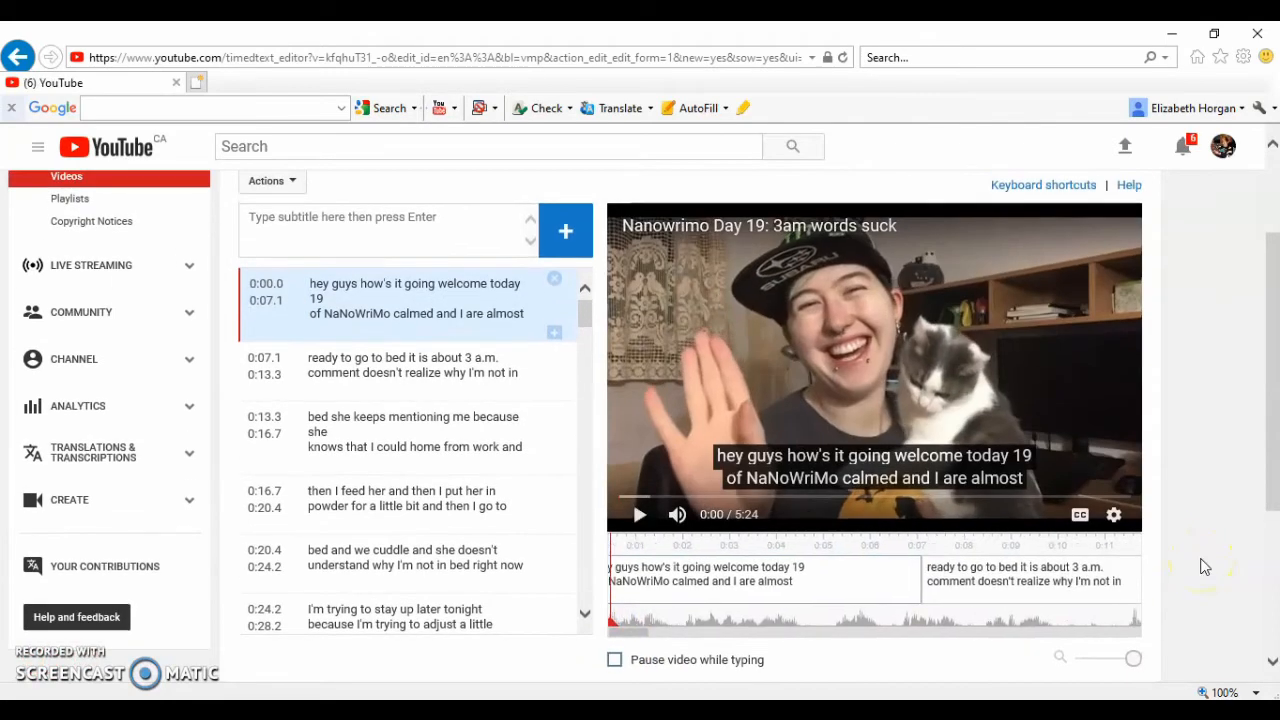
Review the subtitle editor's list of keyboard shortcuts and close it
click(1036, 184)
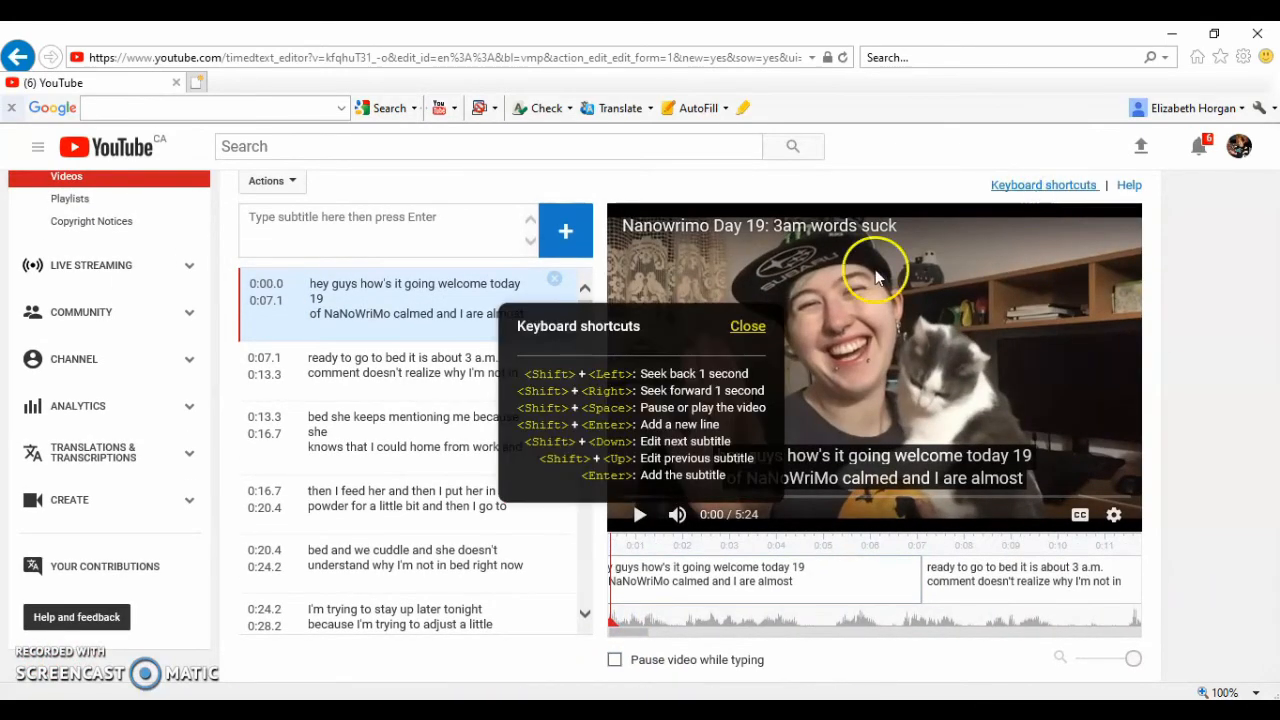
click(750, 328)
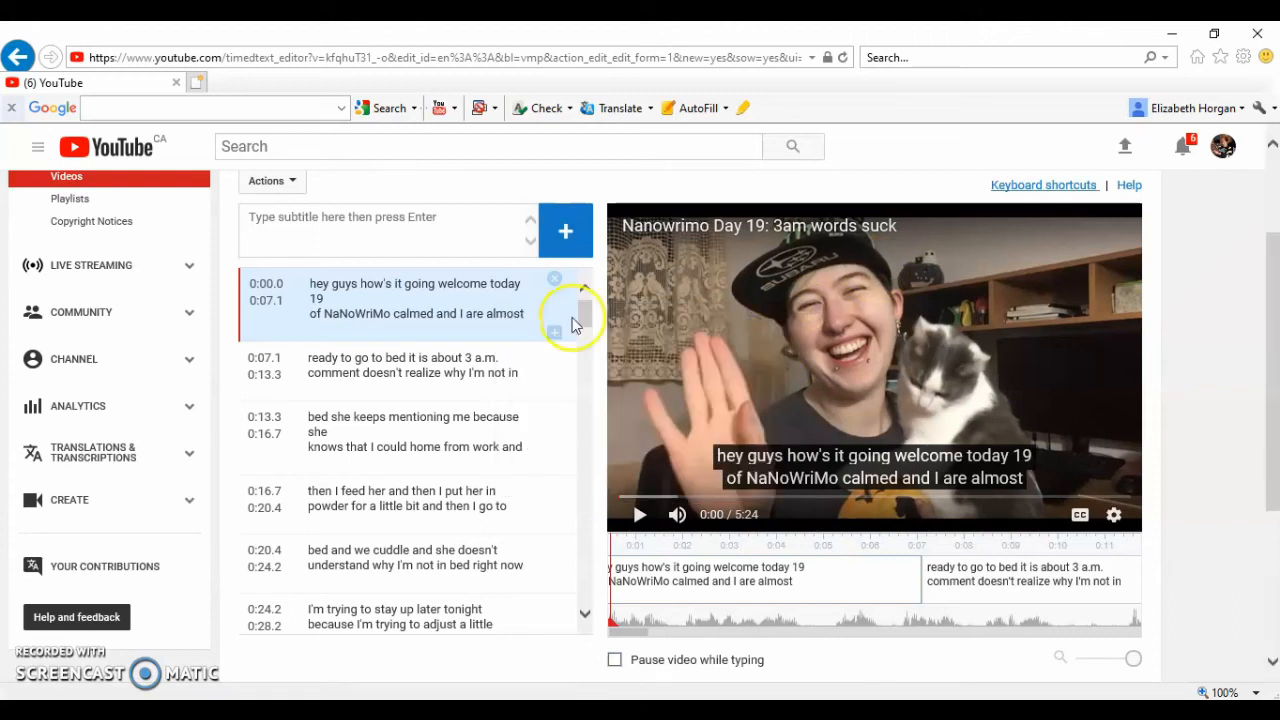
Capitalize and punctuate the start of the first caption to read "Hey guys, how's it going? Welcome"
click(398, 284)
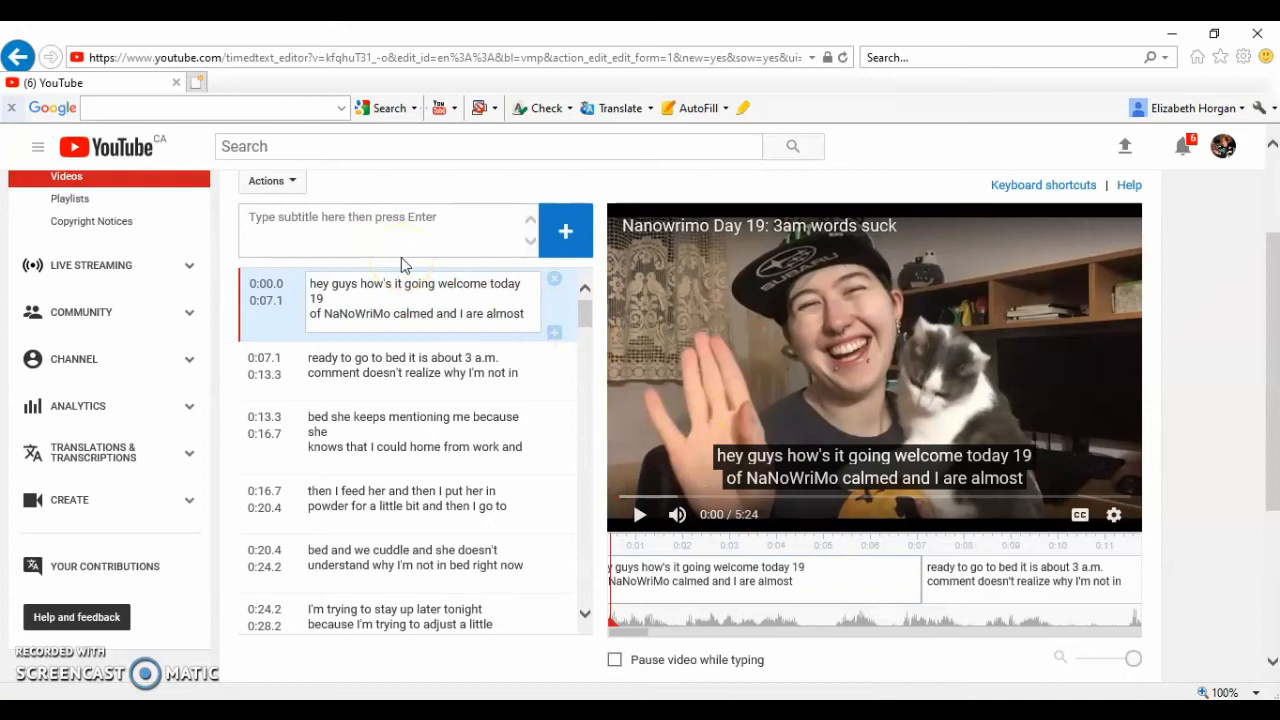
click(311, 283)
key(Delete)
text(H)
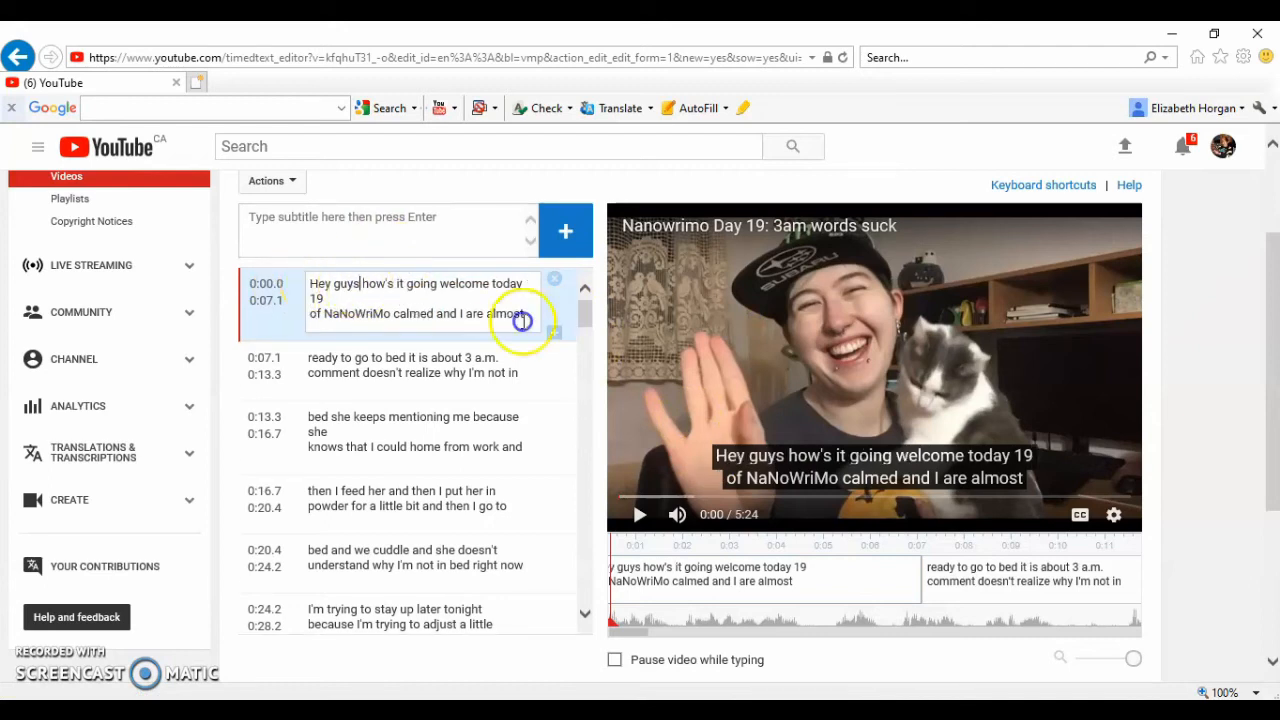
text(,)
click(437, 283)
text(?)
key(Delete)
text(W)
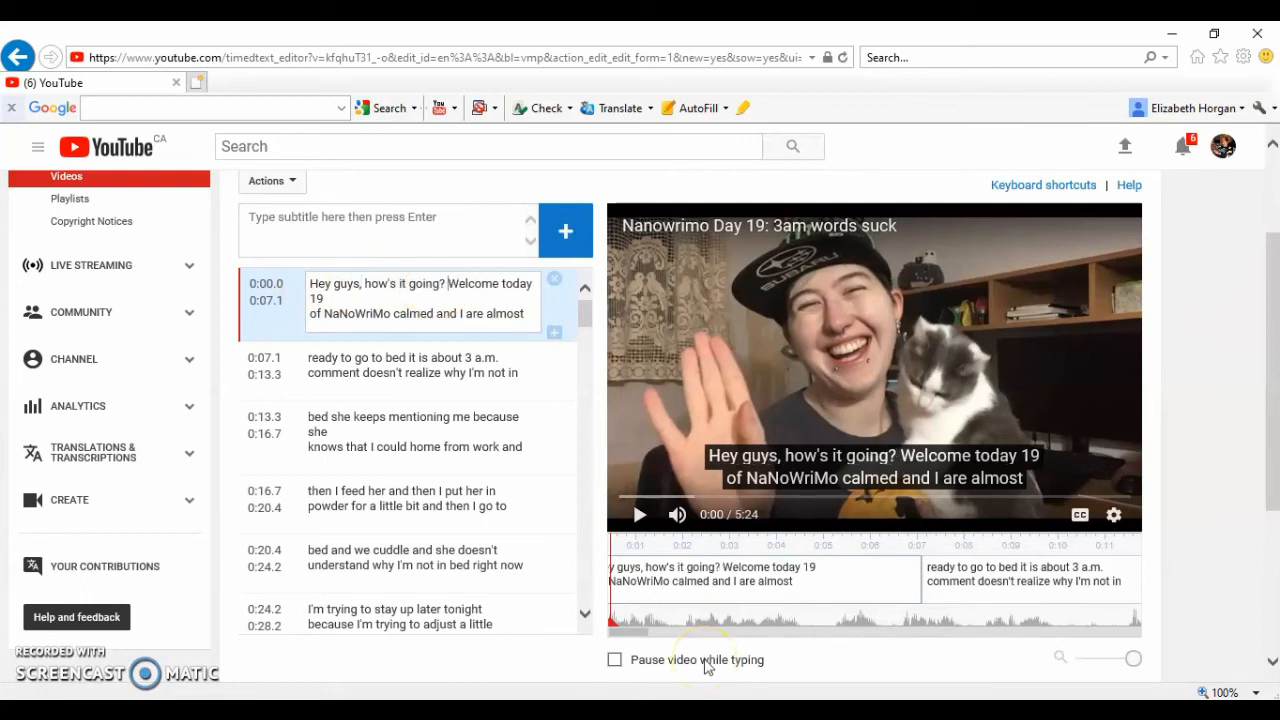
Split the first caption after "Hey guys, how's it going?" at 0:01.9, starting a separate caption with "Welcome"
key(BackSpace)
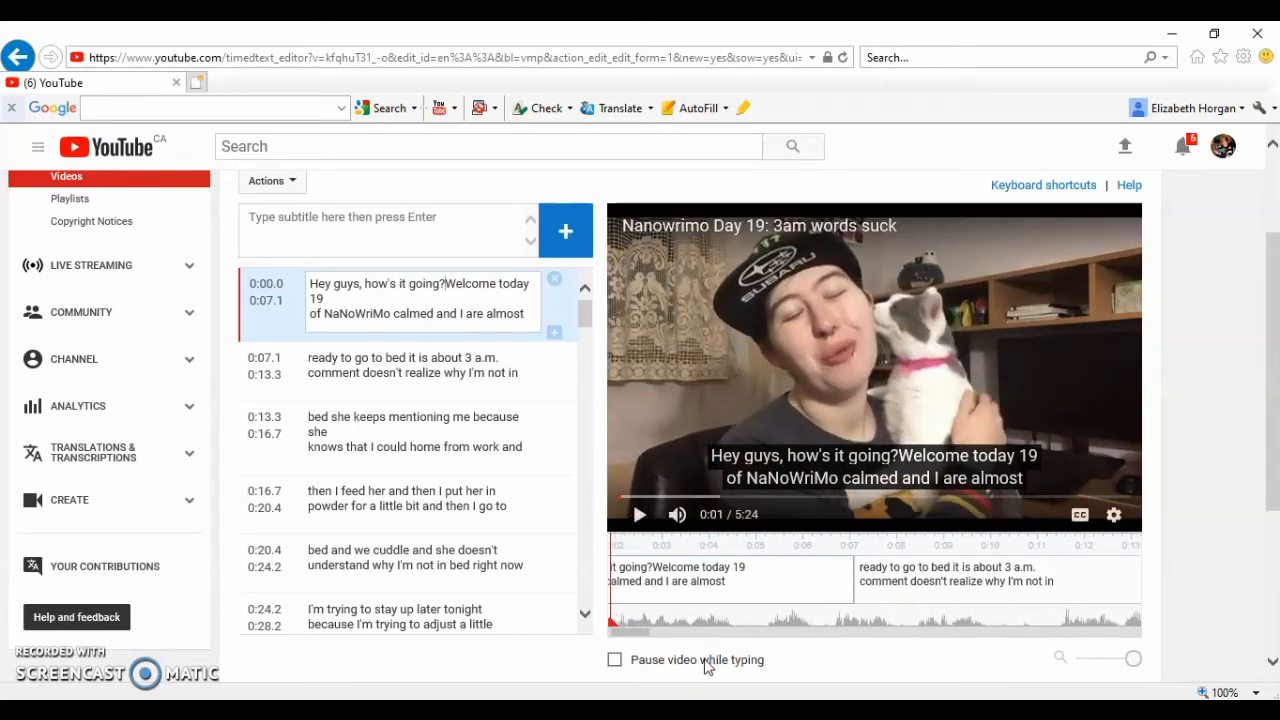
key(Return)
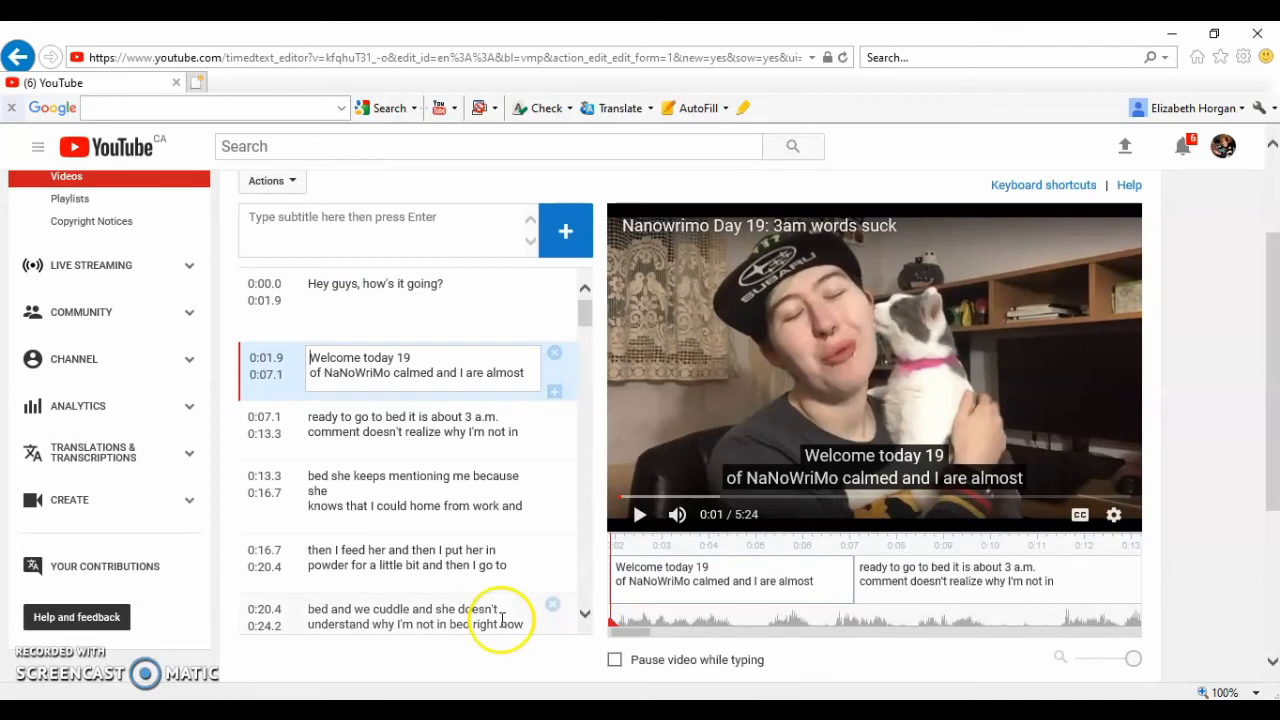
key(shift+Up)
key(shift+space)
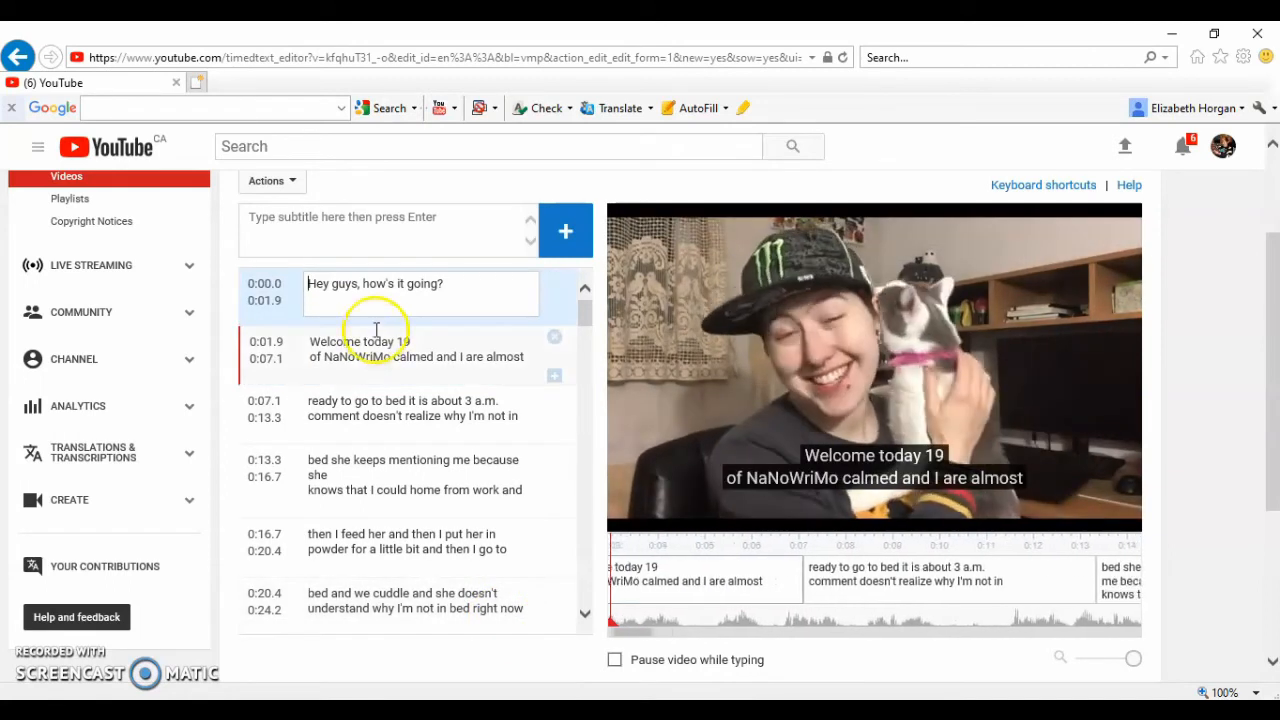
Correct the 0:01.9 caption to two lines: "Welcome to day 19 of NaNoWriMo." and "Comet and I are almost"
key(shift+space)
click(377, 341)
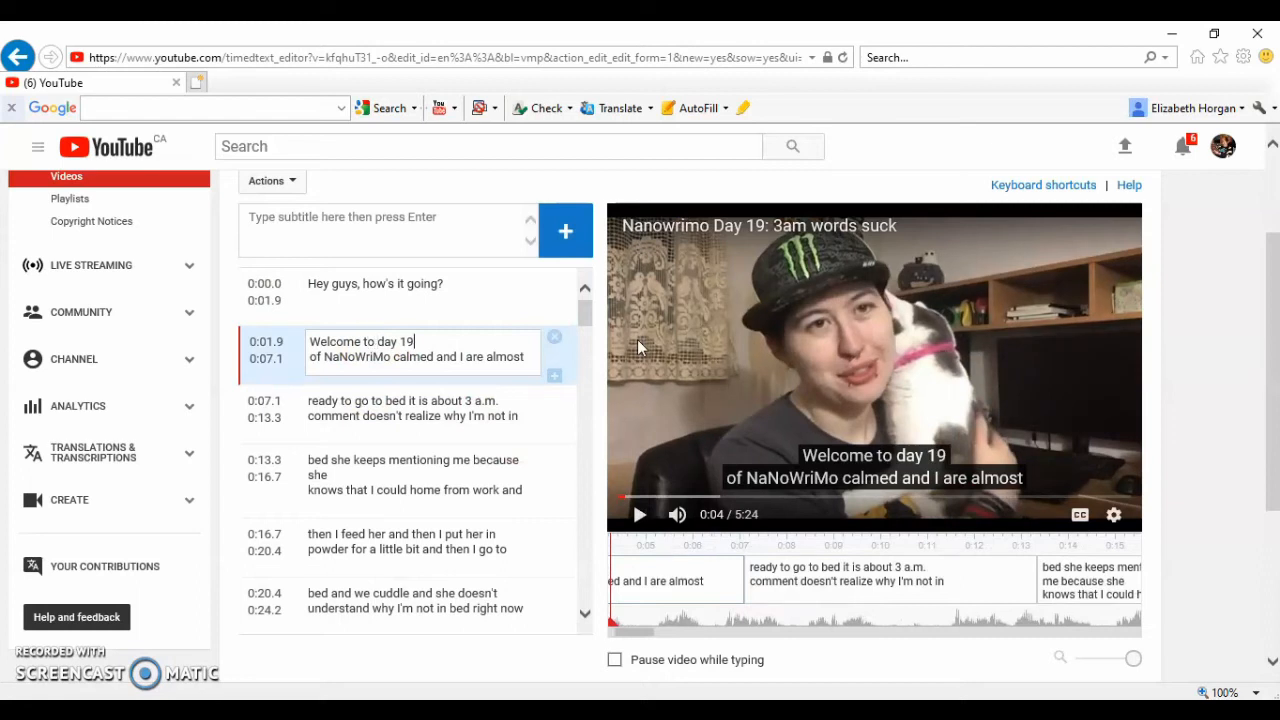
key(Delete)
click(509, 342)
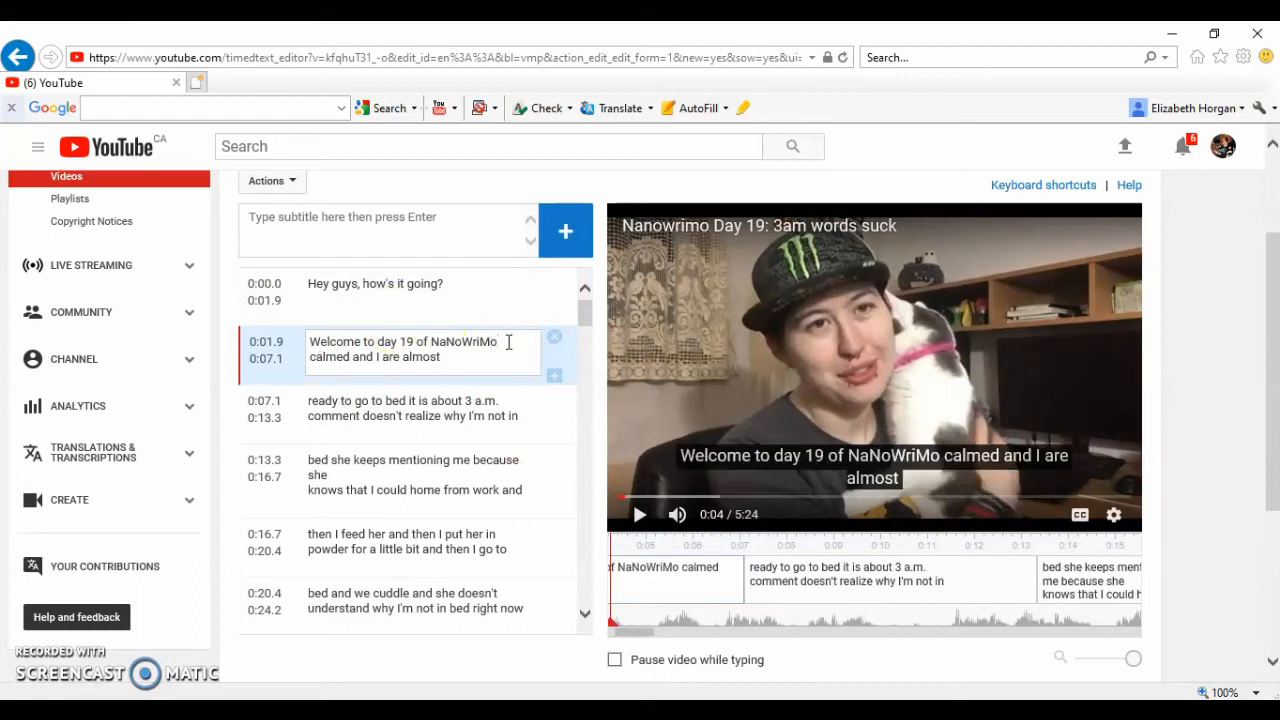
key(BackSpace)
text(.)
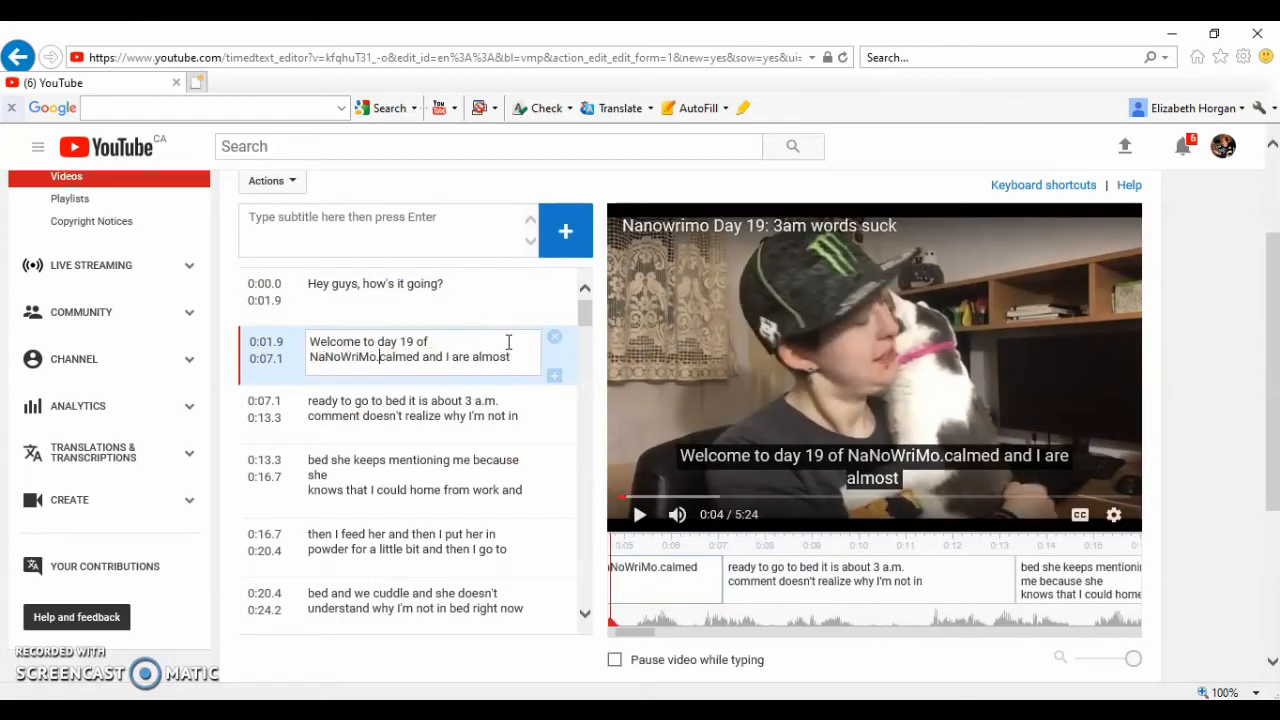
key(shift+Return)
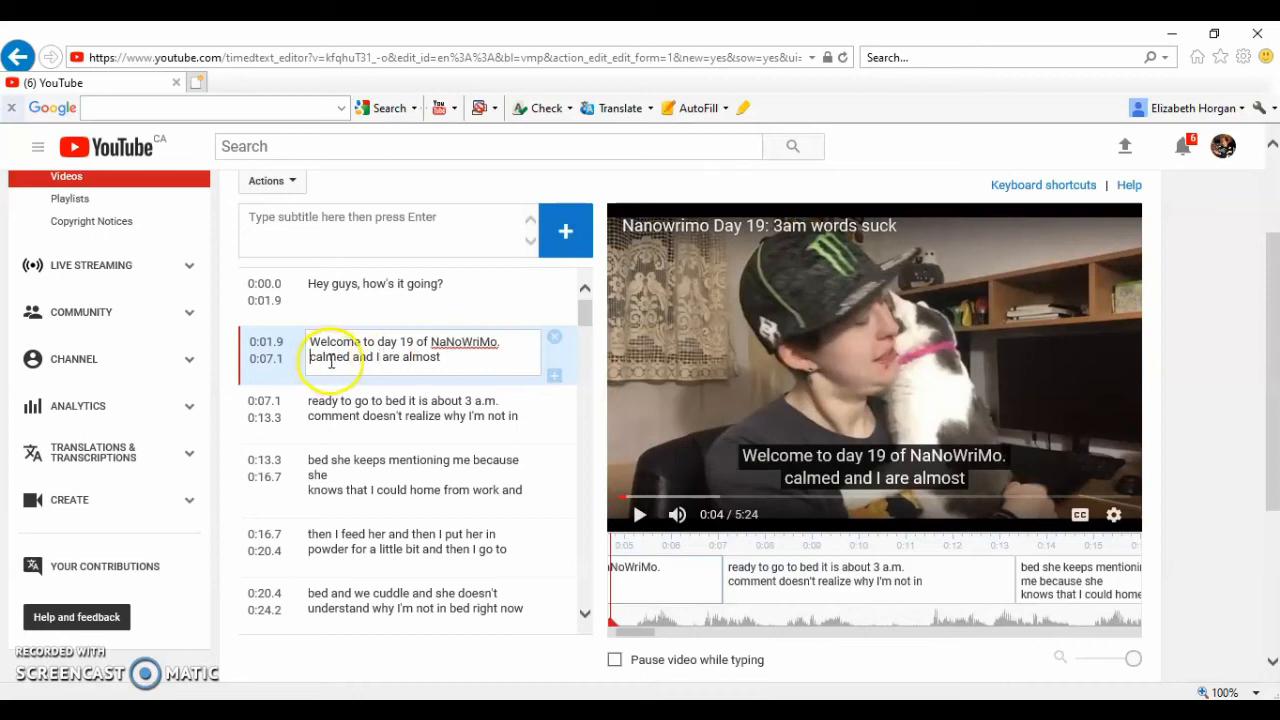
text(Comet)
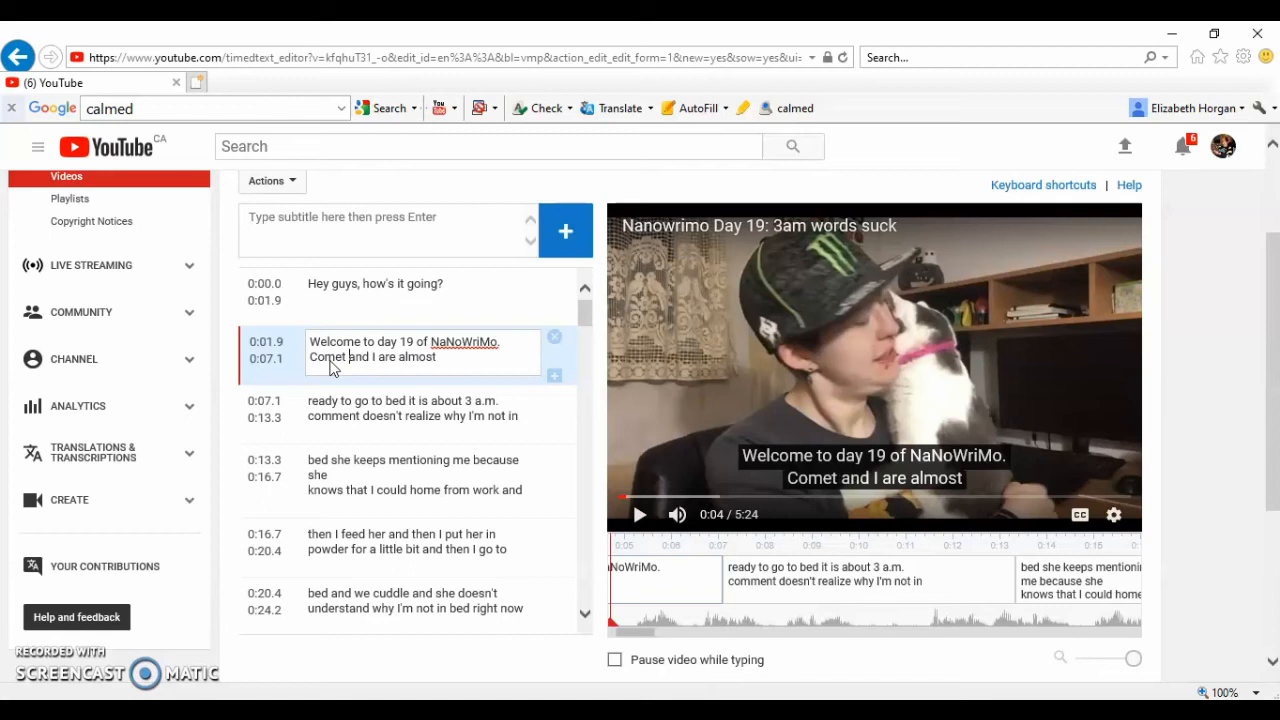
Punctuate the first line of the 0:07.1 caption to read "ready to go to bed. It is about 3 a.m."
key(shift+space)
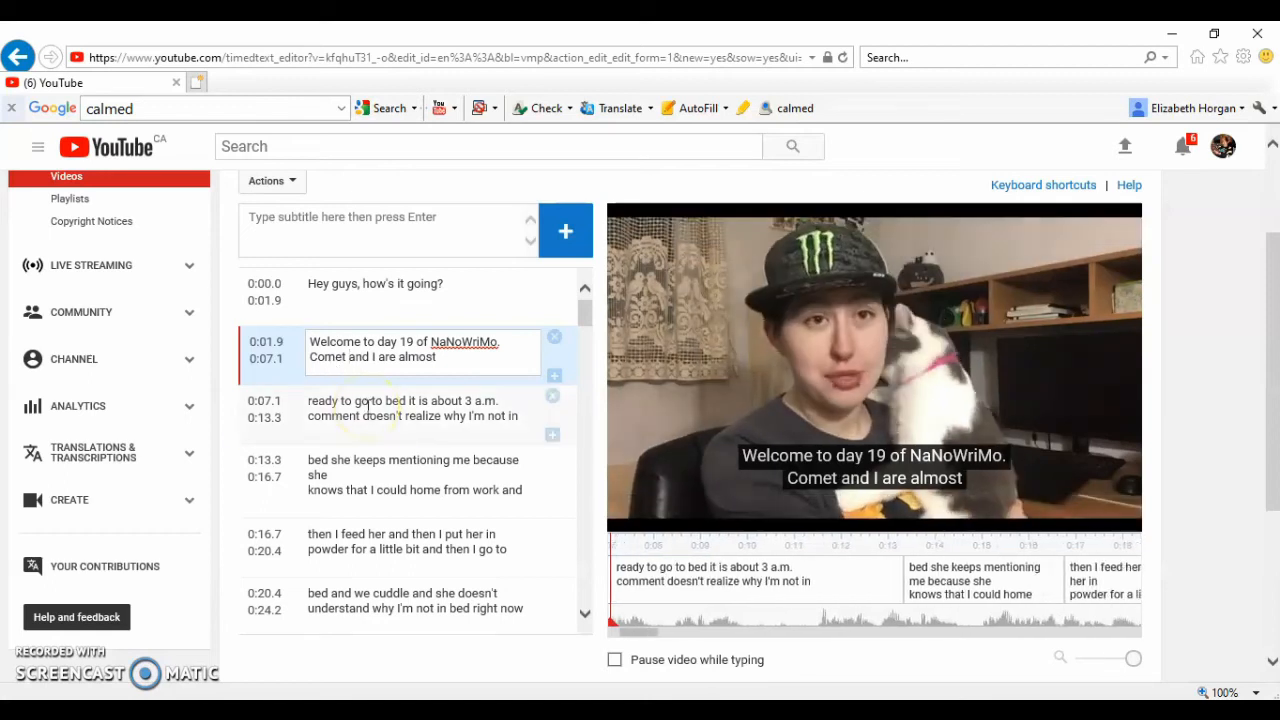
click(409, 404)
text(.)
key(Right)
key(Delete)
text(I)
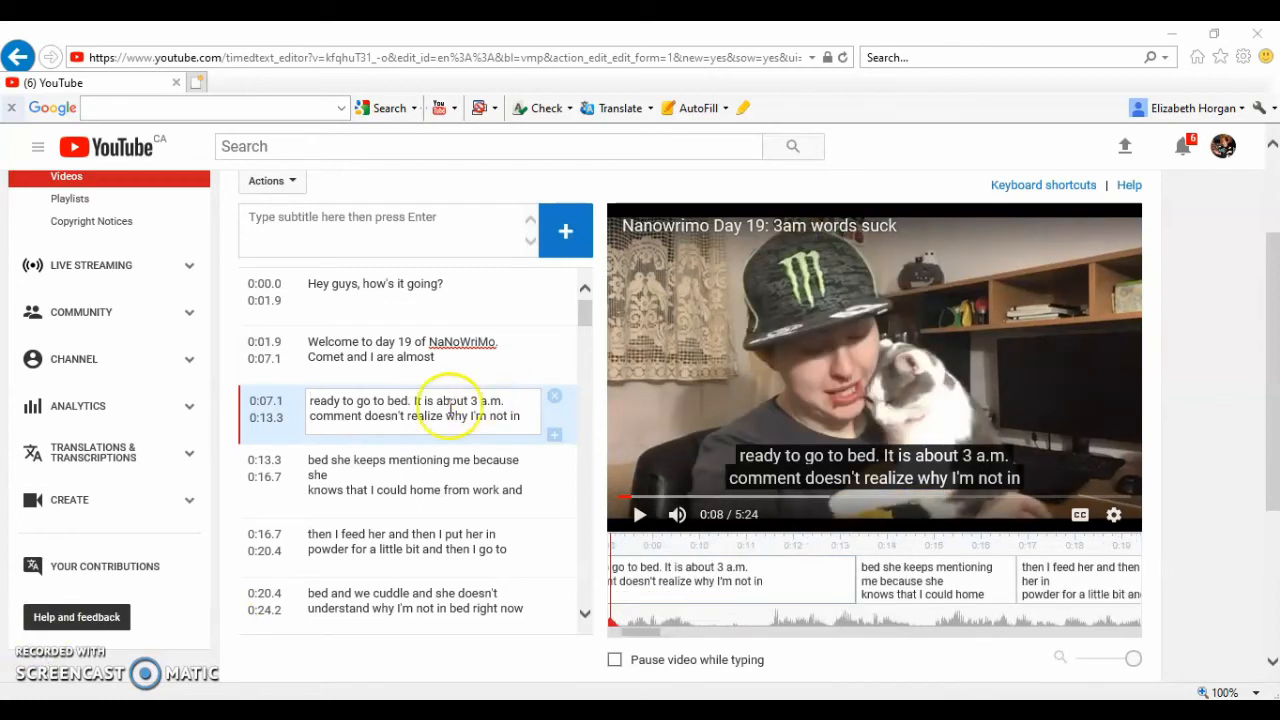
Replace the misheard word "comment" with "Comet" in the 0:07.1 caption
key(shift+space)
double_click(337, 416)
key(BackSpace)
key(BackSpace)
drag(488, 417, 335, 420)
click(334, 416)
text(Comet)
Correct the first line of the 0:13.3 caption to "bed, she keeps nudging me because she"
key(shift+space)
click(326, 460)
key(shift+space)
text(,)
double_click(423, 462)
text(nudging)
key(Right)
key(Right)
key(Right)
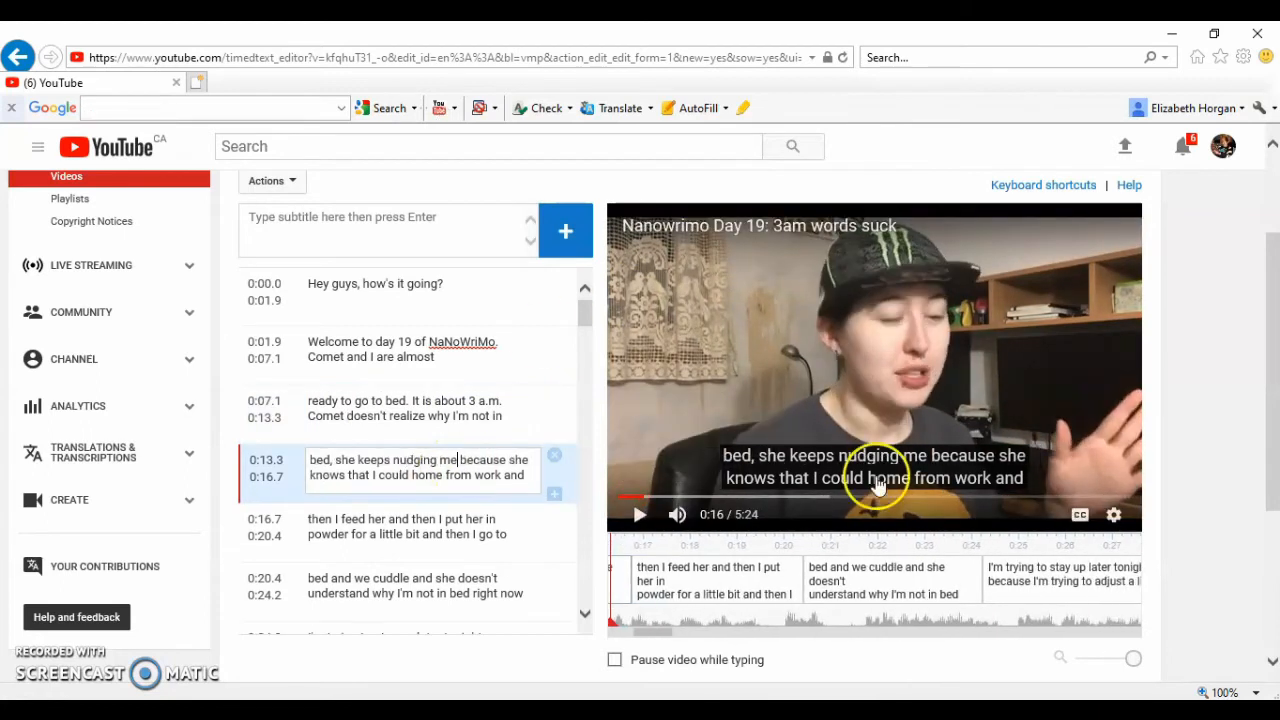
Correct the 0:16.7 caption to "then I feed her and then I pitter and patter for a little bit and then I go to"
click(878, 485)
click(449, 458)
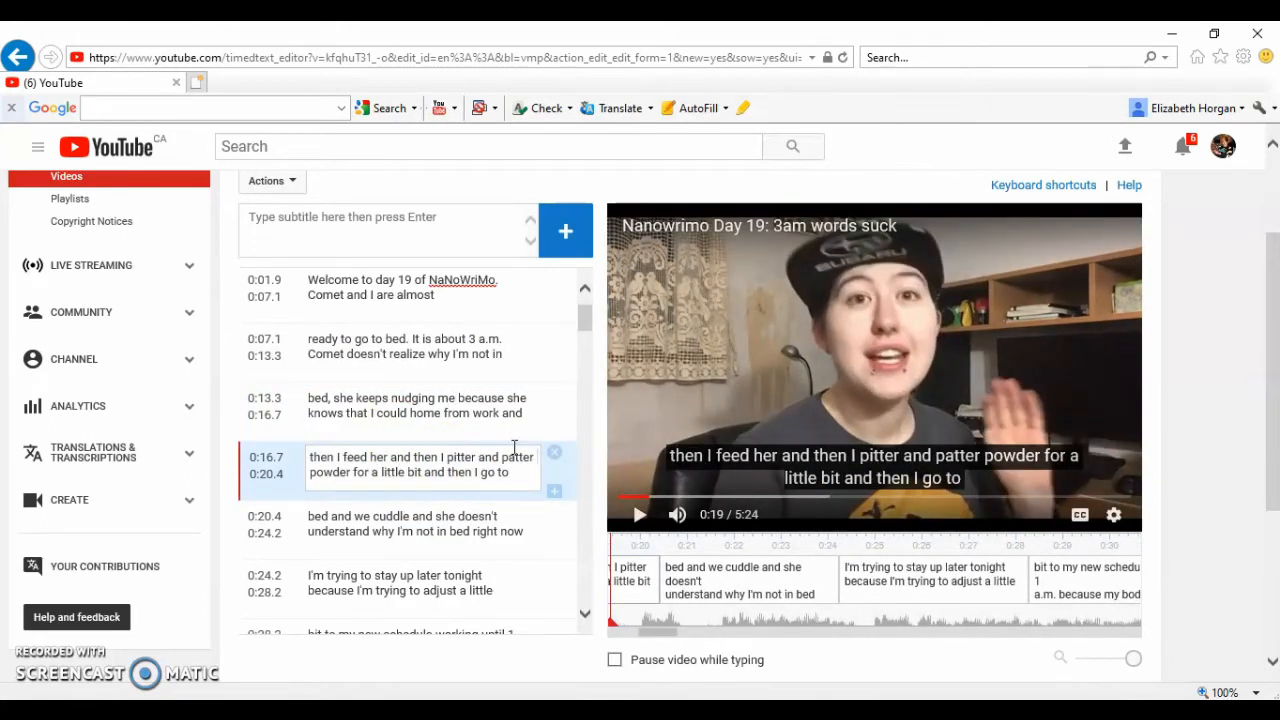
key(shift+space)
Punctuate the 0:20.4 caption to read "bed. And we cuddle, and she doesn't understand why I'm not in bed right now."
click(331, 515)
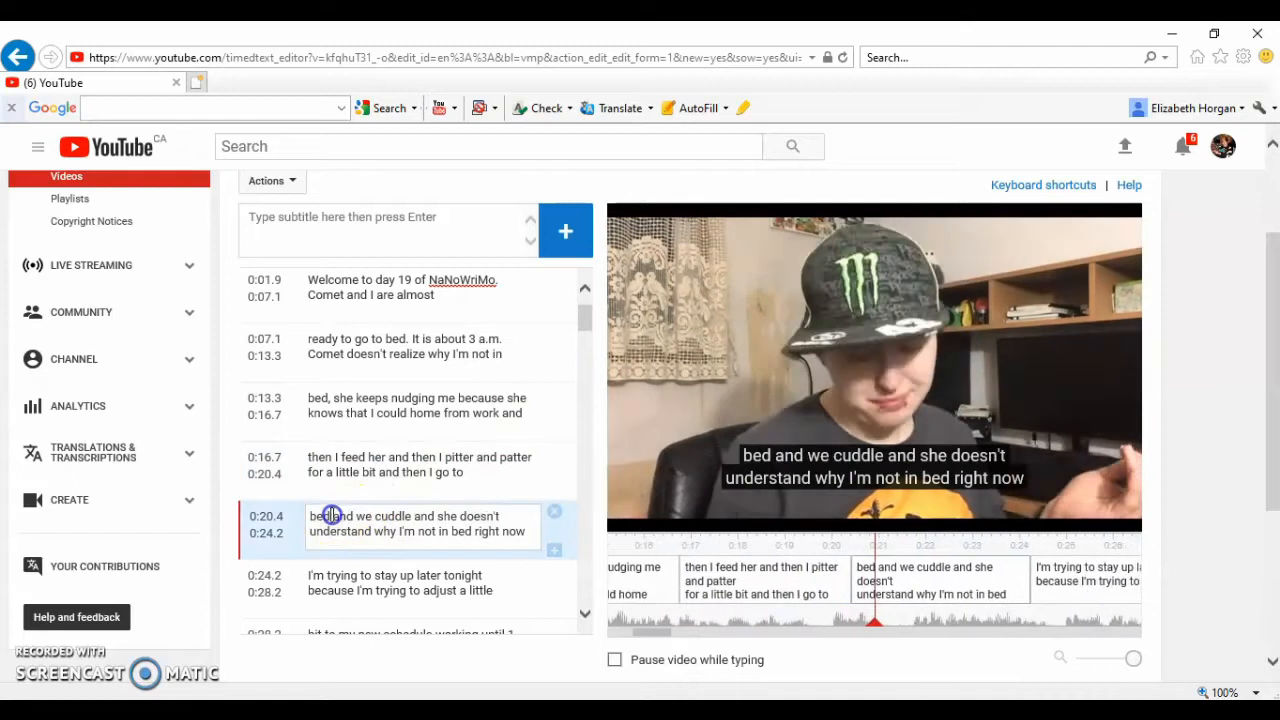
key(BackSpace)
text(. A)
key(Delete)
click(416, 477)
text(,)
click(530, 494)
text(.)
Correct the 0:28.2 caption to "bit to my new schedule working until 1am. Because my body still thinks that"
click(431, 431)
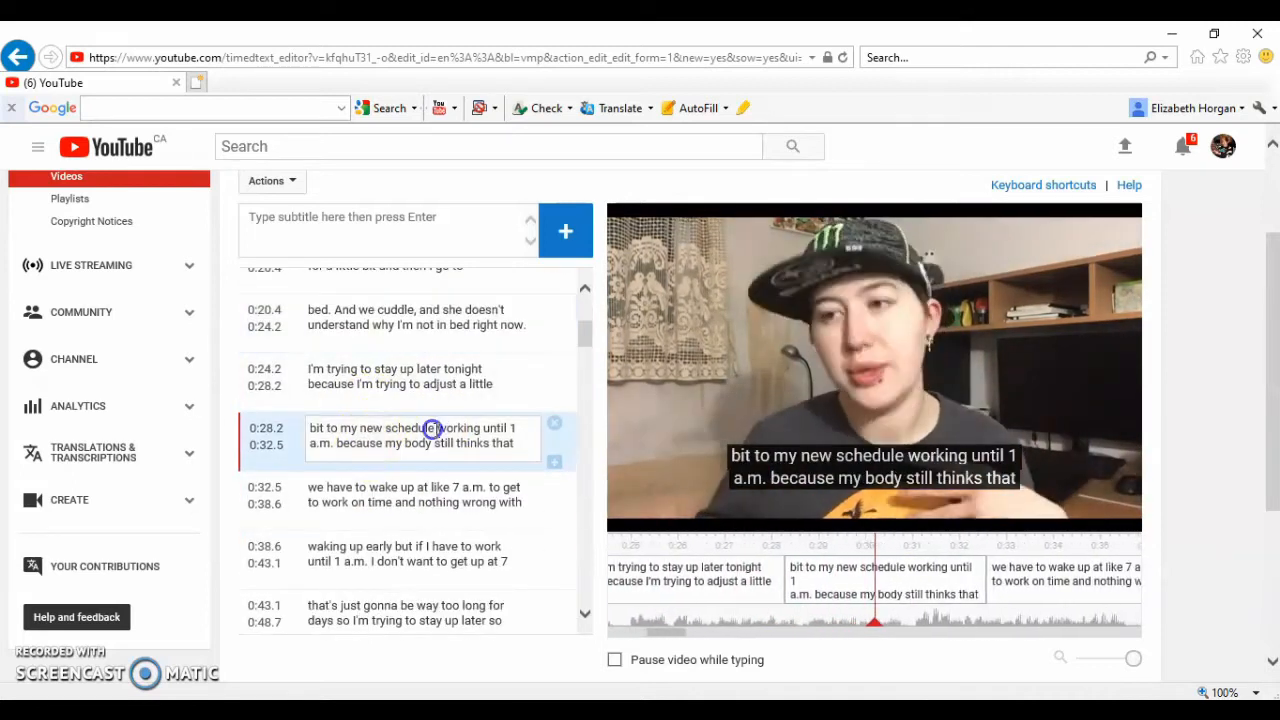
key(shift+space)
click(536, 428)
text(am.)
key(BackSpace)
key(shift+space)
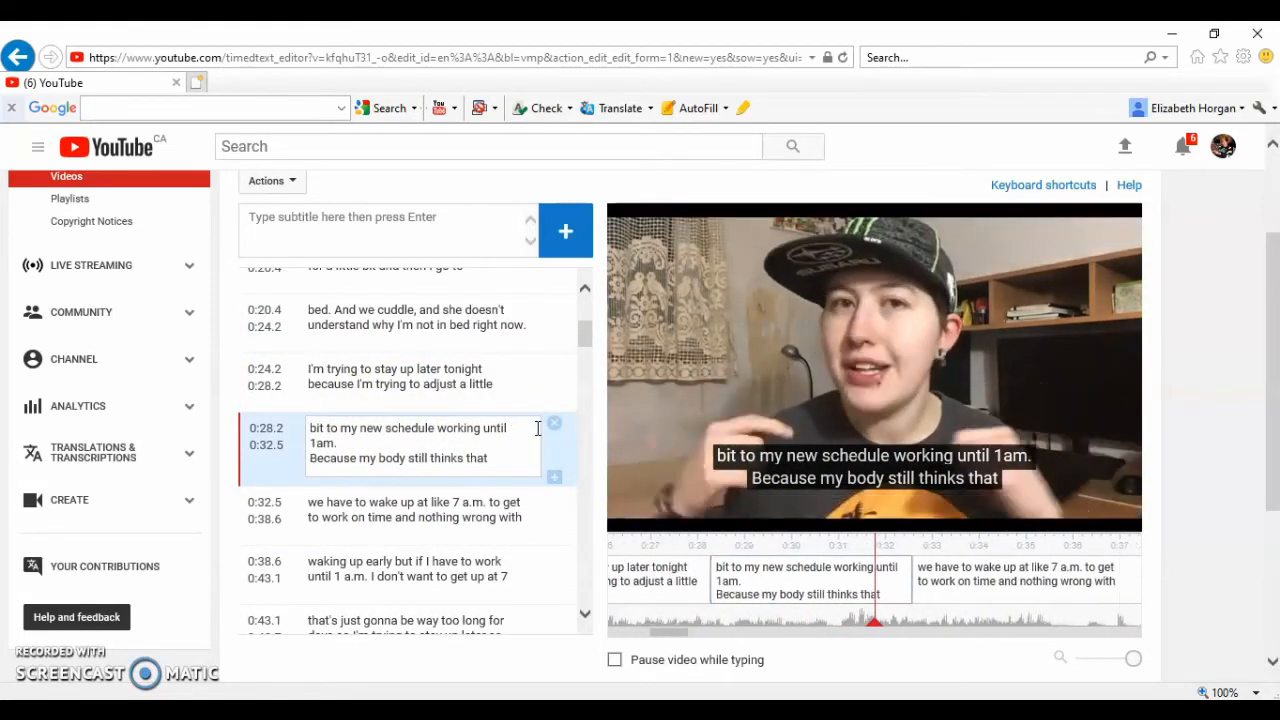
Insert "[sigh]" after "to work on time" in the 0:32.5 caption and capitalize the following "And"
click(488, 441)
key(shift+space)
click(399, 456)
text([sigh])
key(Delete)
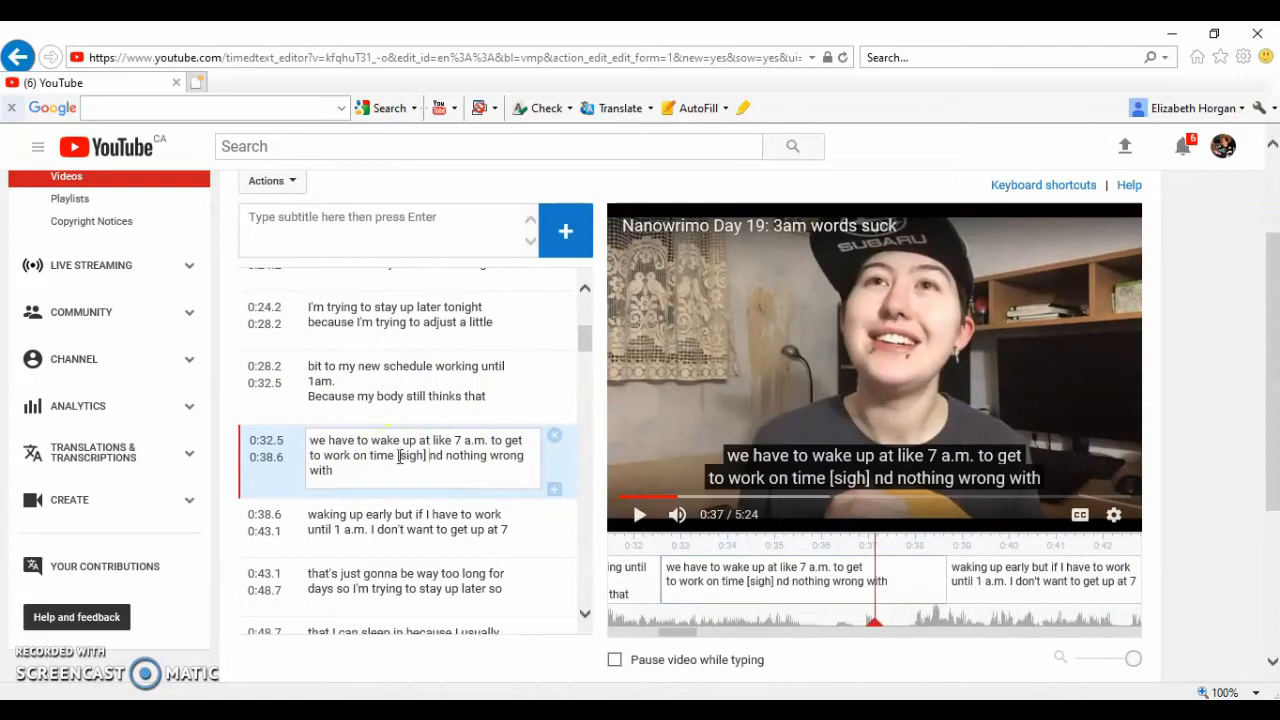
text(A)
Add commas after "early" and after the final "7" in the 0:38.6 caption
key(shift+space)
click(393, 458)
text(,)
click(512, 473)
text(,)
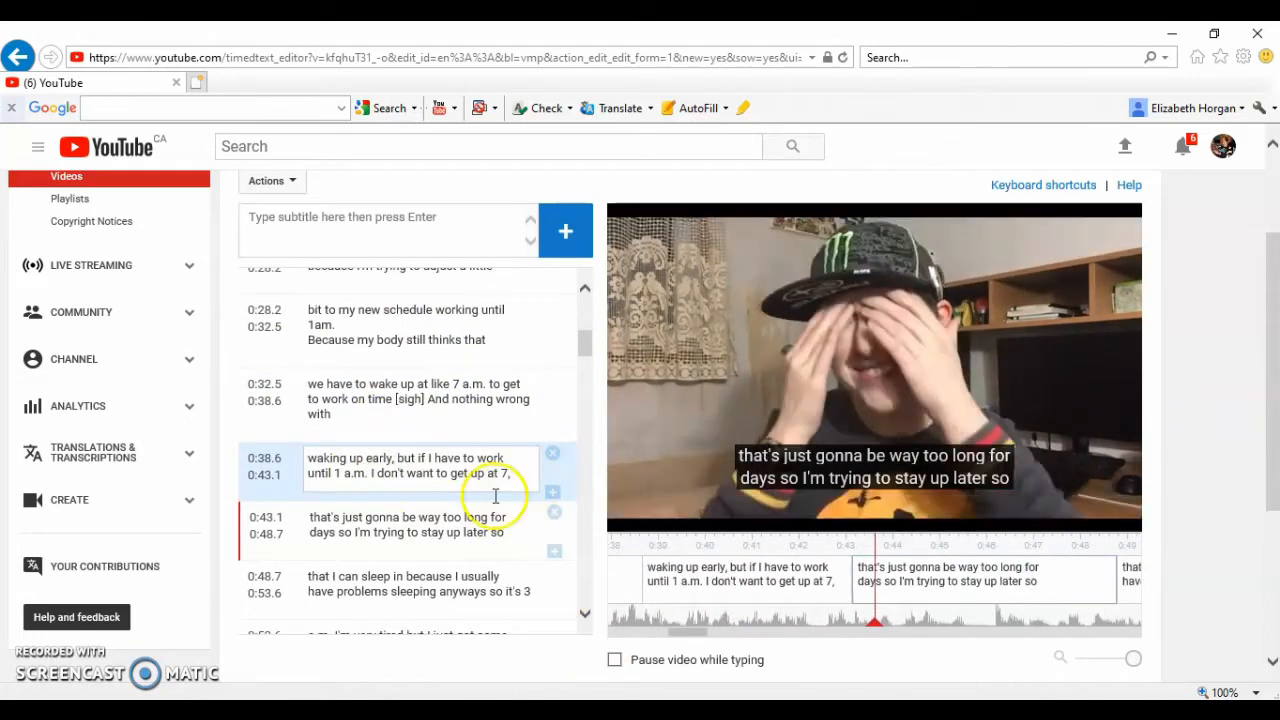
Correct the 0:43.1 caption to "that's just gonna be way too long of a day. So I'm trying to stay up later so"
key(shift+space)
click(498, 391)
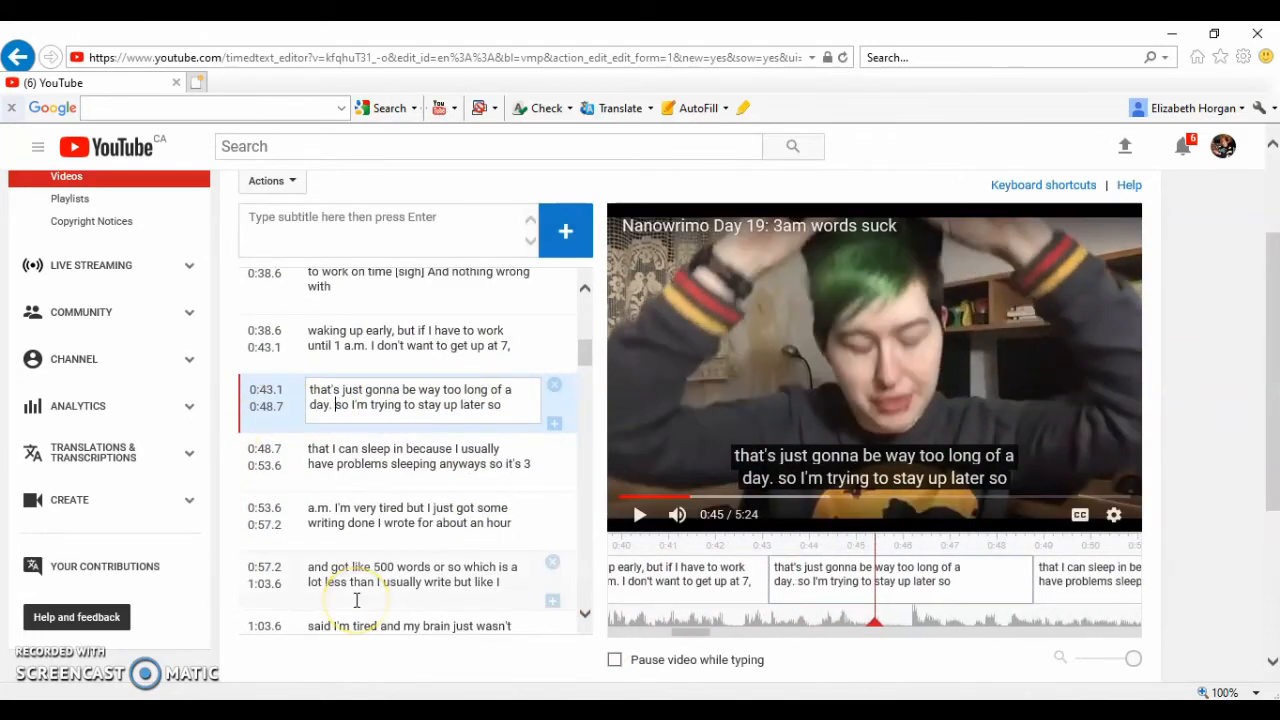
key(Delete)
text(S)
End the 0:48.7 caption with "anyways. [dramatic sigh]" and move "So it's 3" to the start of the next caption at 0:53.3
key(shift+space)
click(488, 463)
text(.)
key(Right)
key(Delete)
text(S)
key(Left)
text([dramat)
key(shift+Left)
click(391, 480)
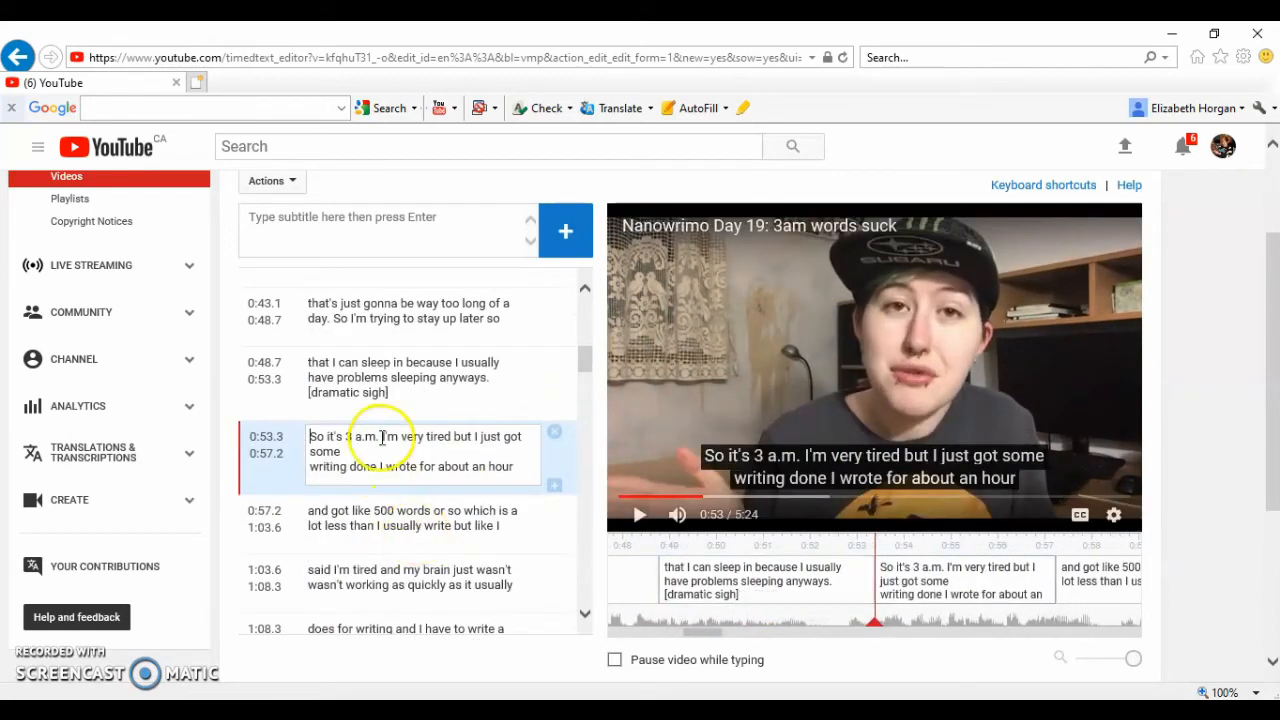
Add a period after "writing done" in the 0:53.3 caption
key(shift+space)
click(375, 467)
text(.)
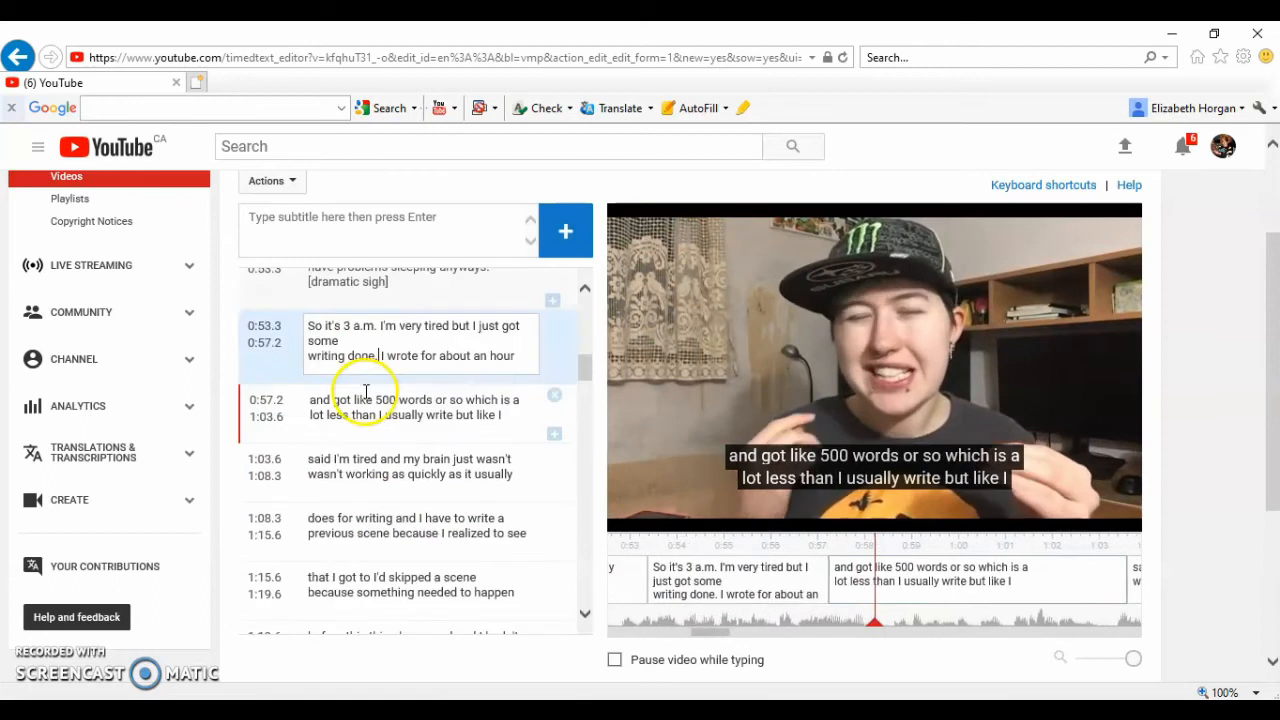
In the 0:57.2 caption, insert "- I think" after "and got" and punctuate the rest as "500 words? Or so. Which is a lot less than I usually write,"
key(shift+space)
click(354, 401)
text(- I think)
click(476, 400)
text(?)
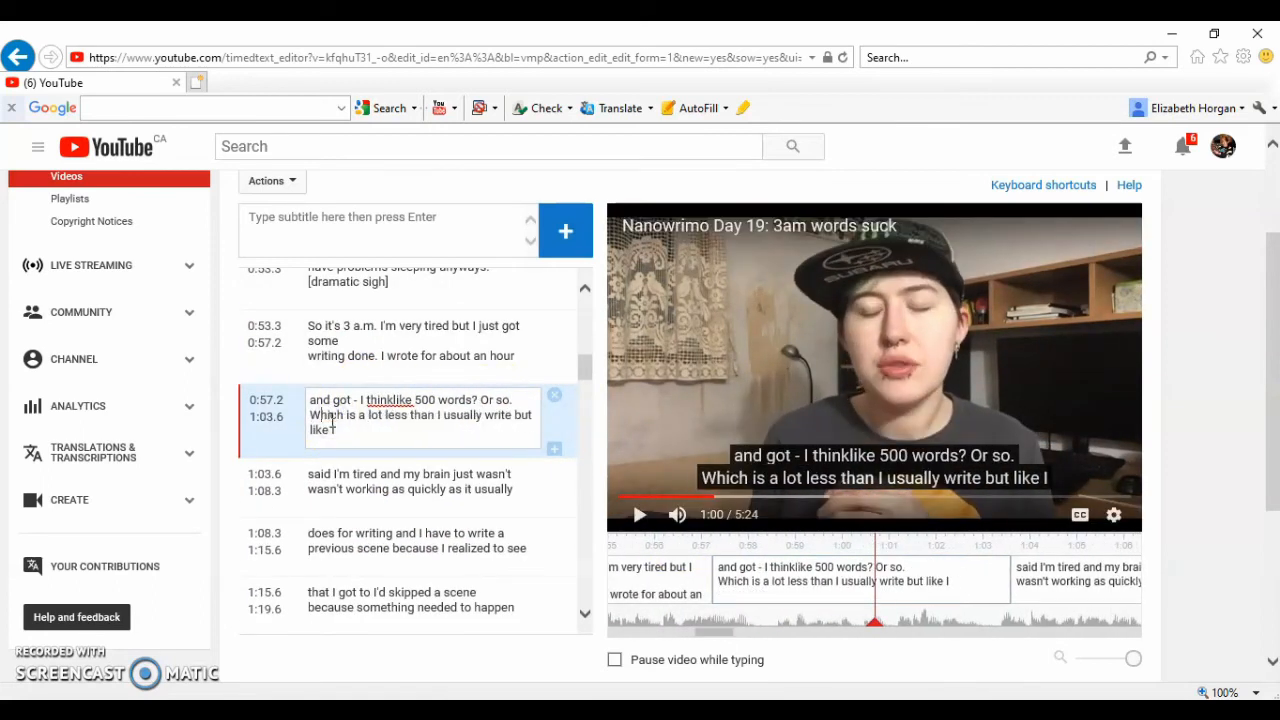
key(shift+space)
click(513, 414)
key(shift+space)
text(,)
Punctuate the 1:03.6 caption with a comma after "said" and a dash after the first "wasn't"
key(shift+space)
click(334, 472)
text(,)
key(shift+space)
click(525, 474)
text(-)
Correct the 1:08.3 caption to "does for writing. And I have to write a previous scene because I realized the scene"
key(shift+space)
click(394, 440)
text(.)
drag(408, 439, 401, 439)
text(A)
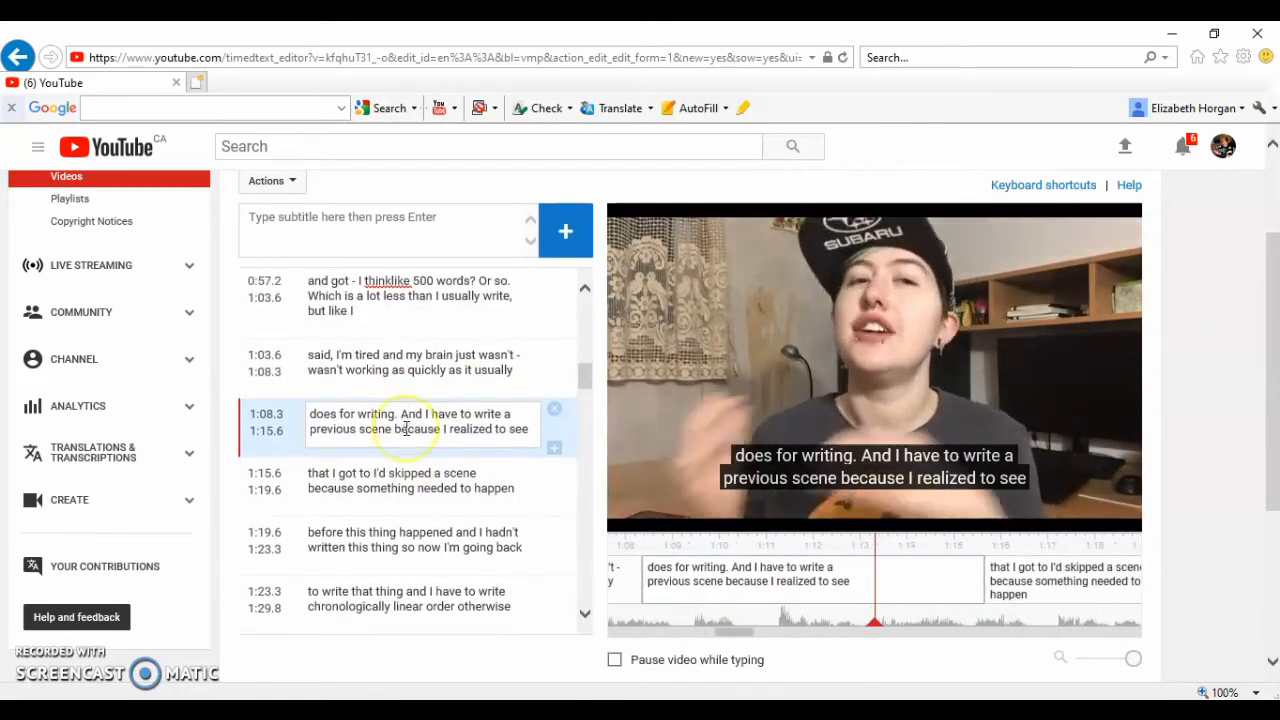
text(cene)
Punctuate the 1:15.6 caption to read "that I got to, I'd skipped a scene. Because something needed to happen"
key(shift+space)
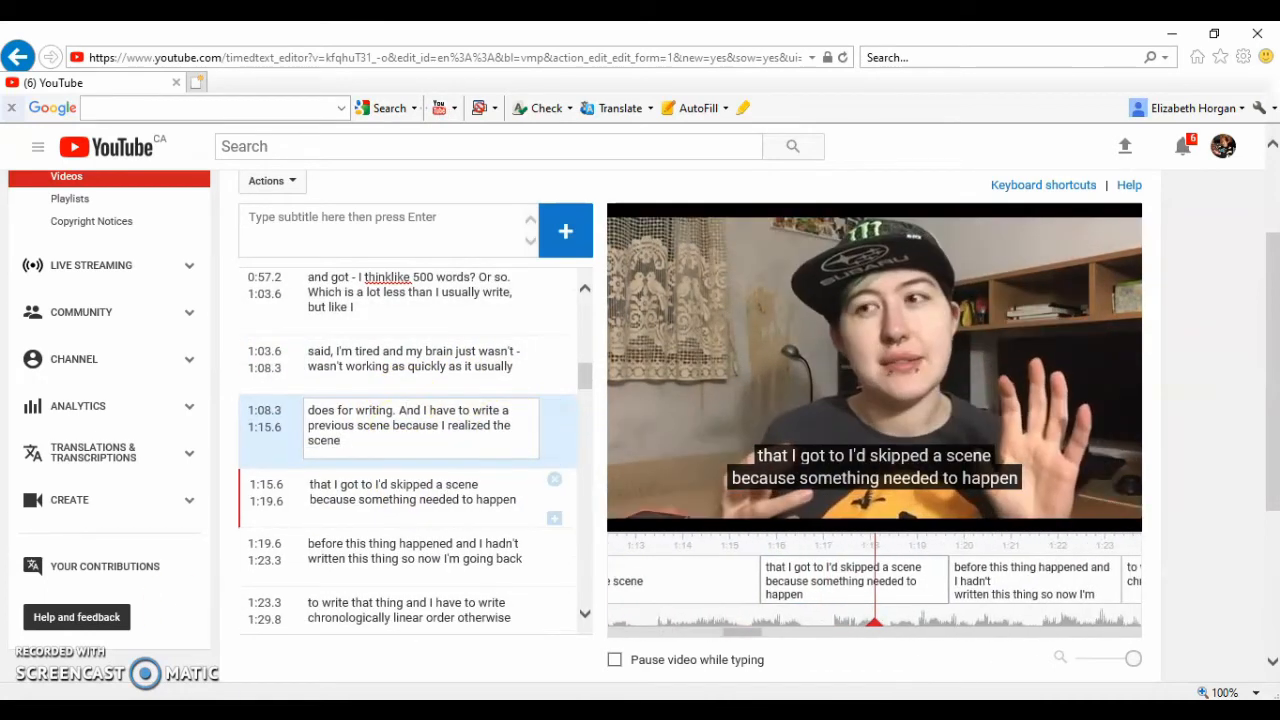
click(377, 409)
click(375, 420)
text(,)
click(525, 419)
text(.)
key(Right)
key(Delete)
text(B)
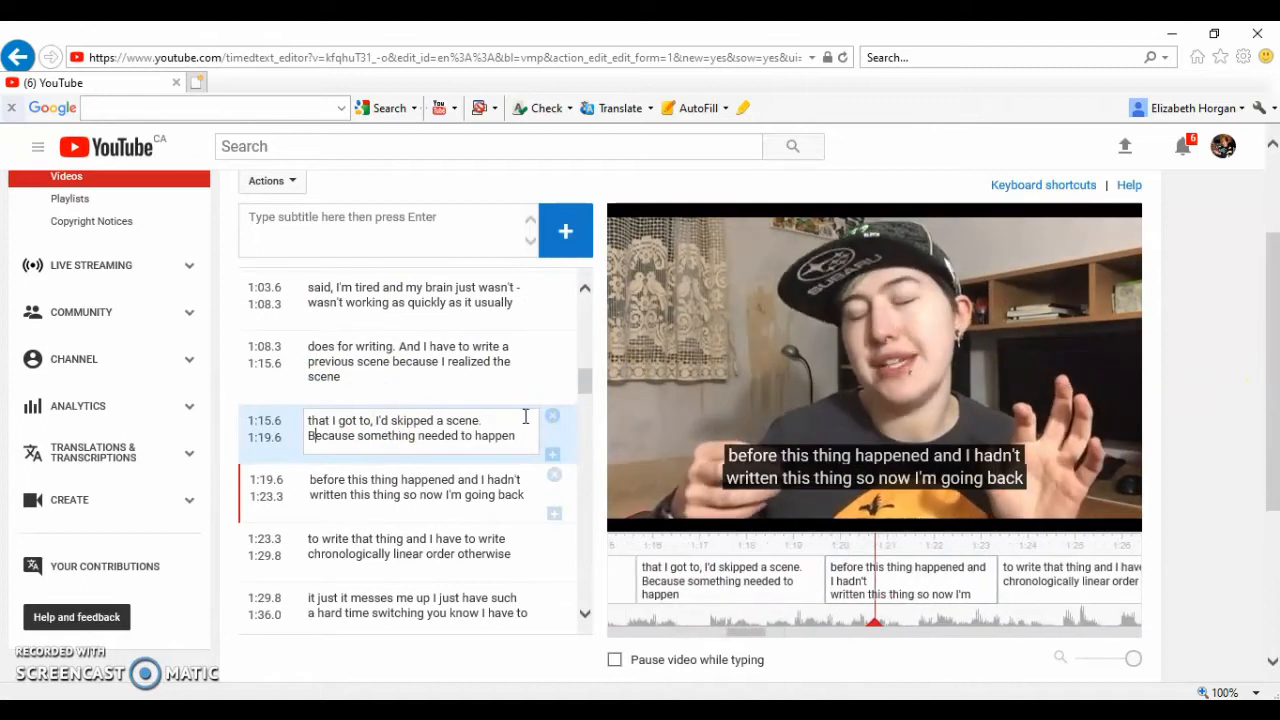
Add commas after "happened" and after "written this thing" in the 1:19.6 caption
click(454, 437)
text(,)
click(401, 451)
text(,)
key(shift+space)
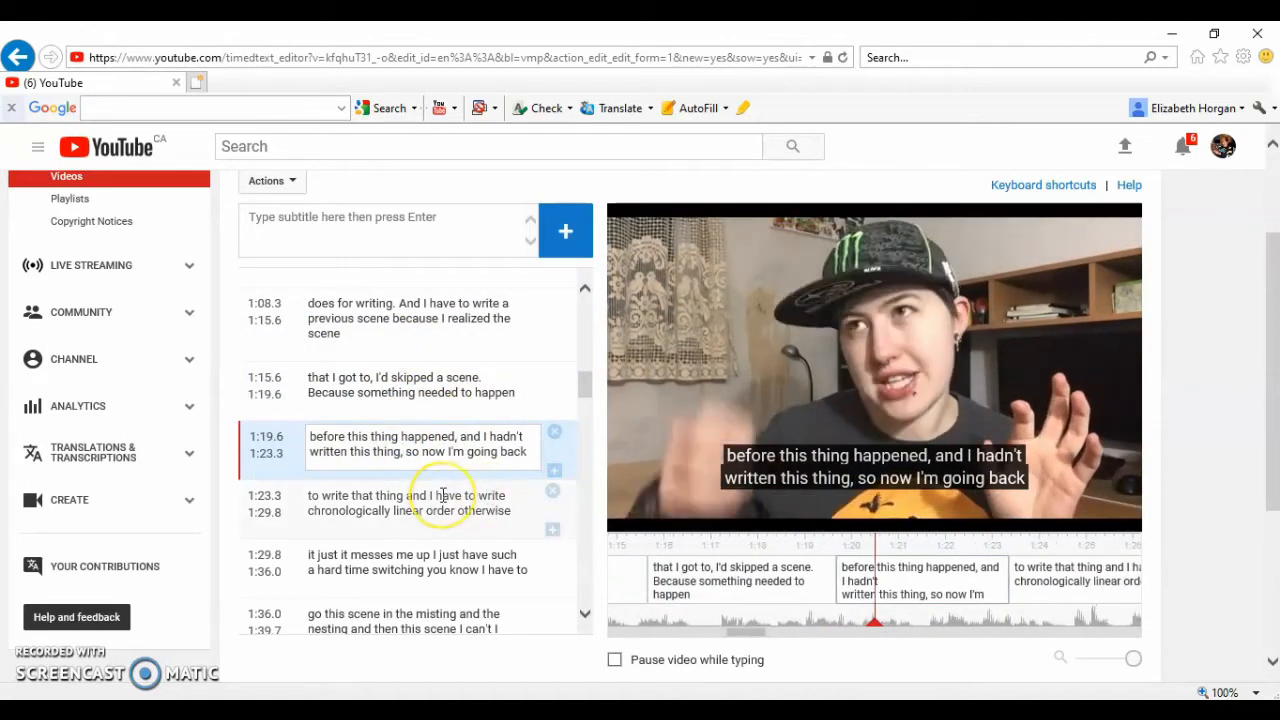
Punctuate the 1:23.3 caption to read "to write that thing. And I have to write chronologically, linear order otherwise"
click(404, 495)
text(.)
key(Right)
key(Delete)
text(A)
click(391, 510)
text(,)
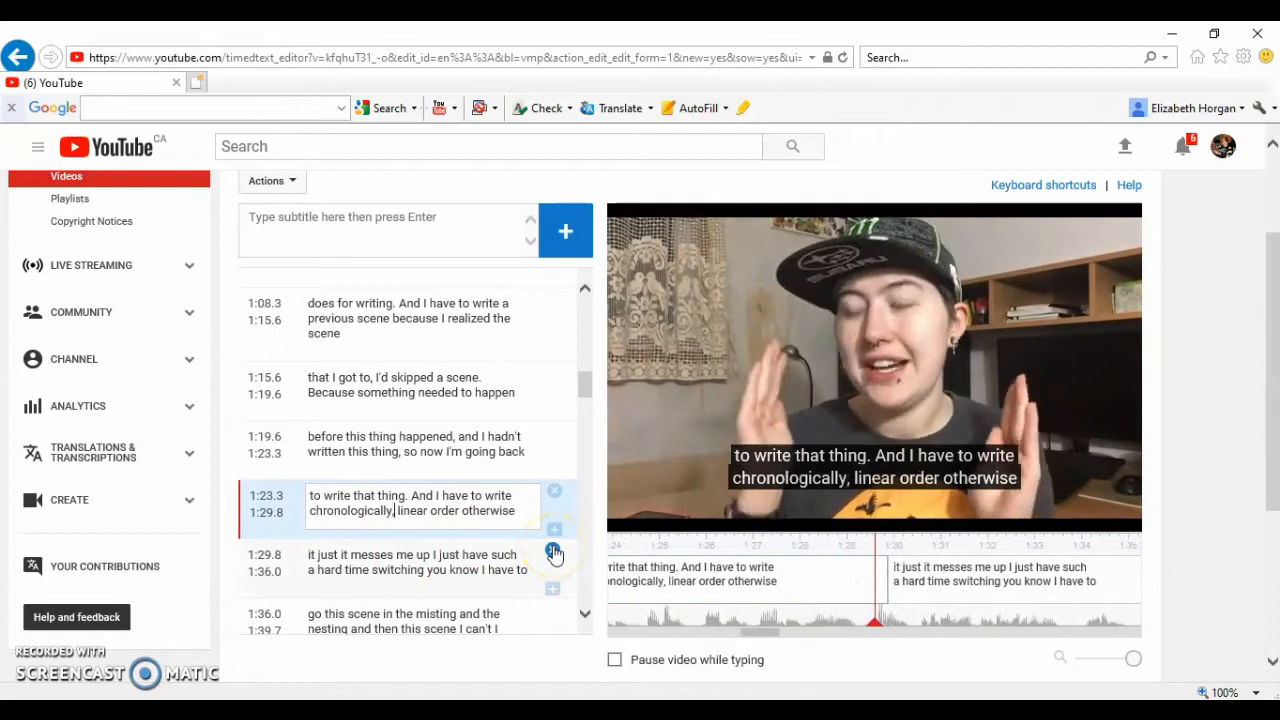
Correct the 1:29.8 caption to "it just - it messes me up, I just have such a hard time switching. I have to"
click(340, 457)
text(-)
click(437, 456)
text(,)
click(425, 441)
text(.)
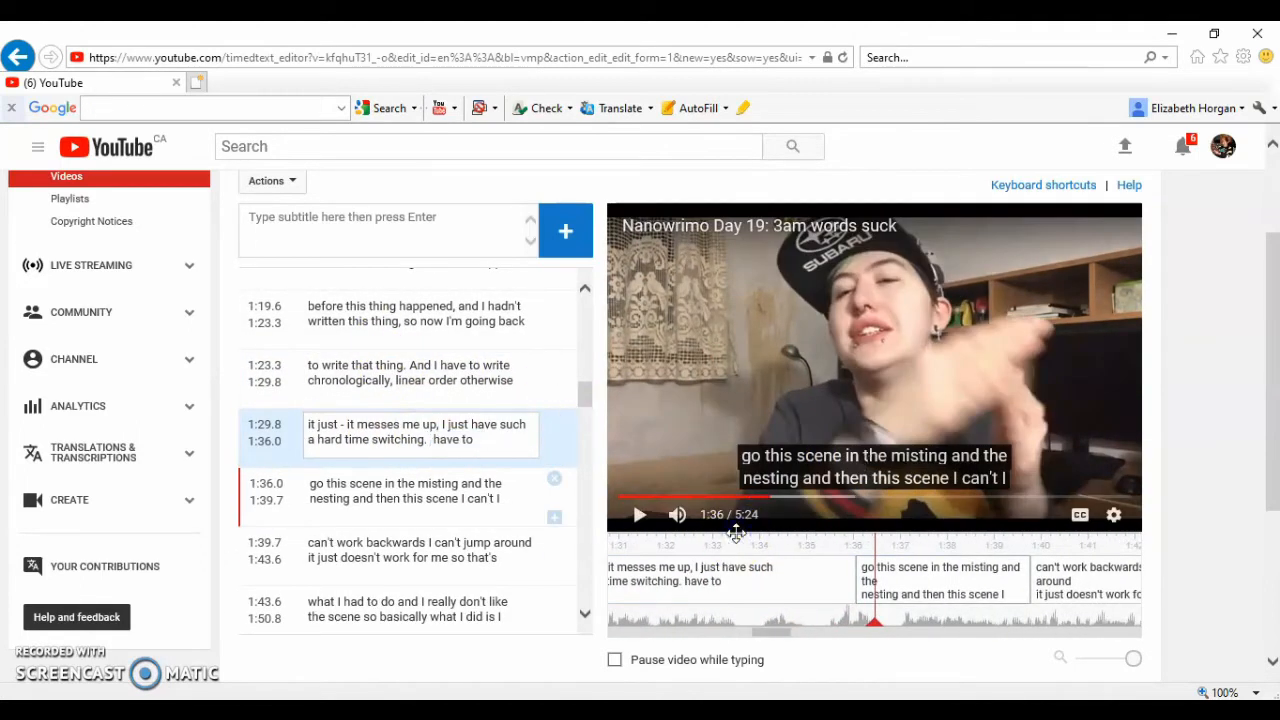
text(I)
Correct the 1:36.0 caption to "go this scene in then this scene and then this scene and then this scene. I can't -"
double_click(420, 463)
key(BackSpace)
key(BackSpace)
text(n)
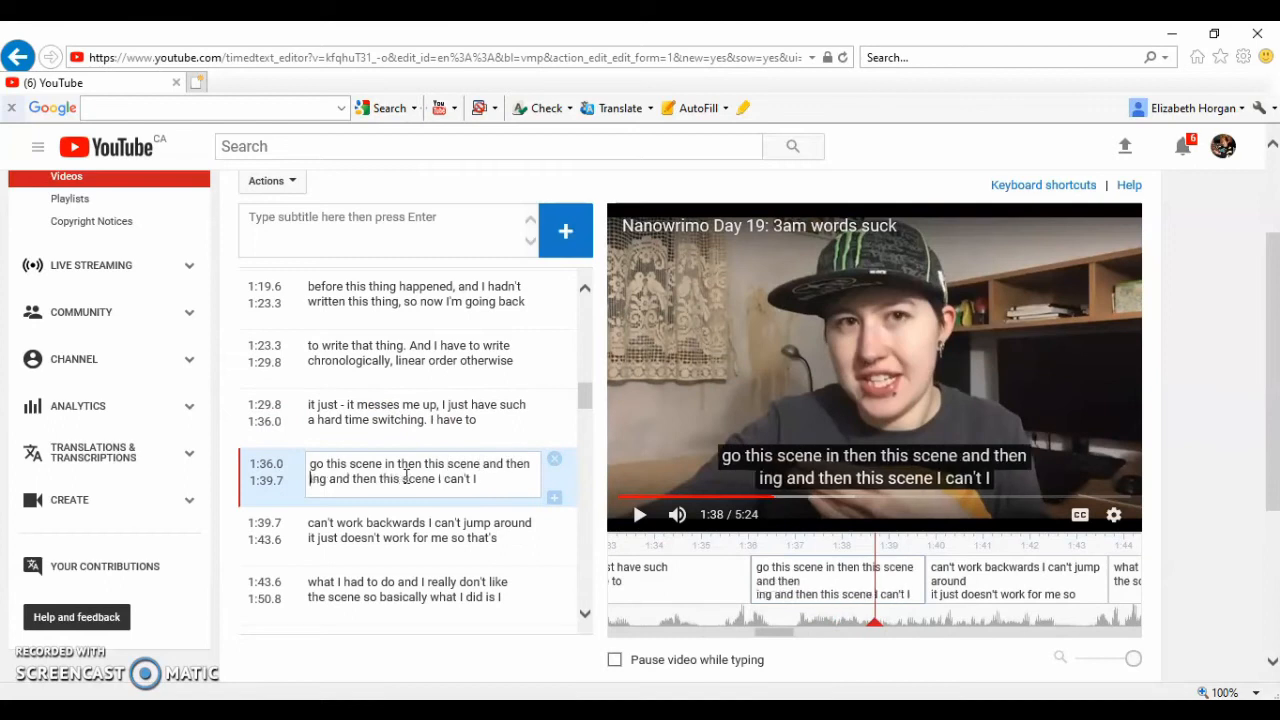
click(473, 478)
text(.)
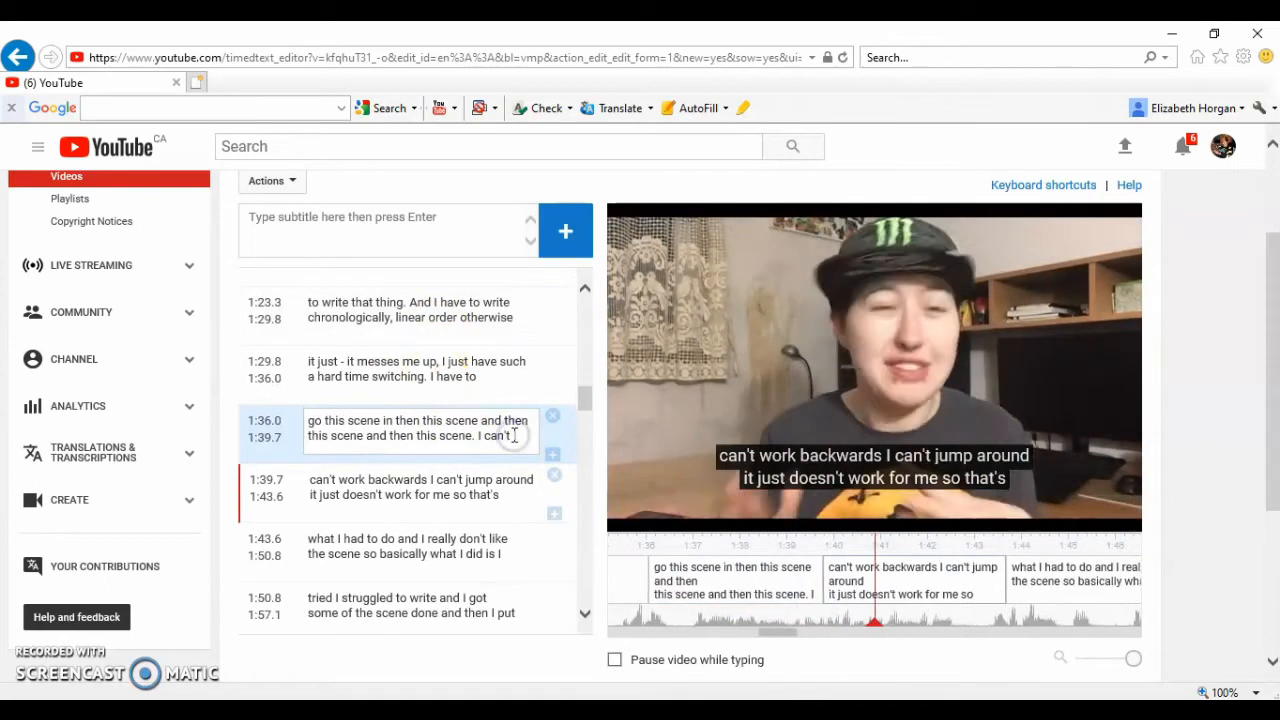
click(515, 434)
key(BackSpace)
text(-)
Correct the 1:39.7 caption to "I can't work backwards, I can't jump around, it just doesn't work for me. So that's"
click(310, 482)
text(I)
key(shift+Up)
click(433, 447)
text(,)
key(Down)
text(,)
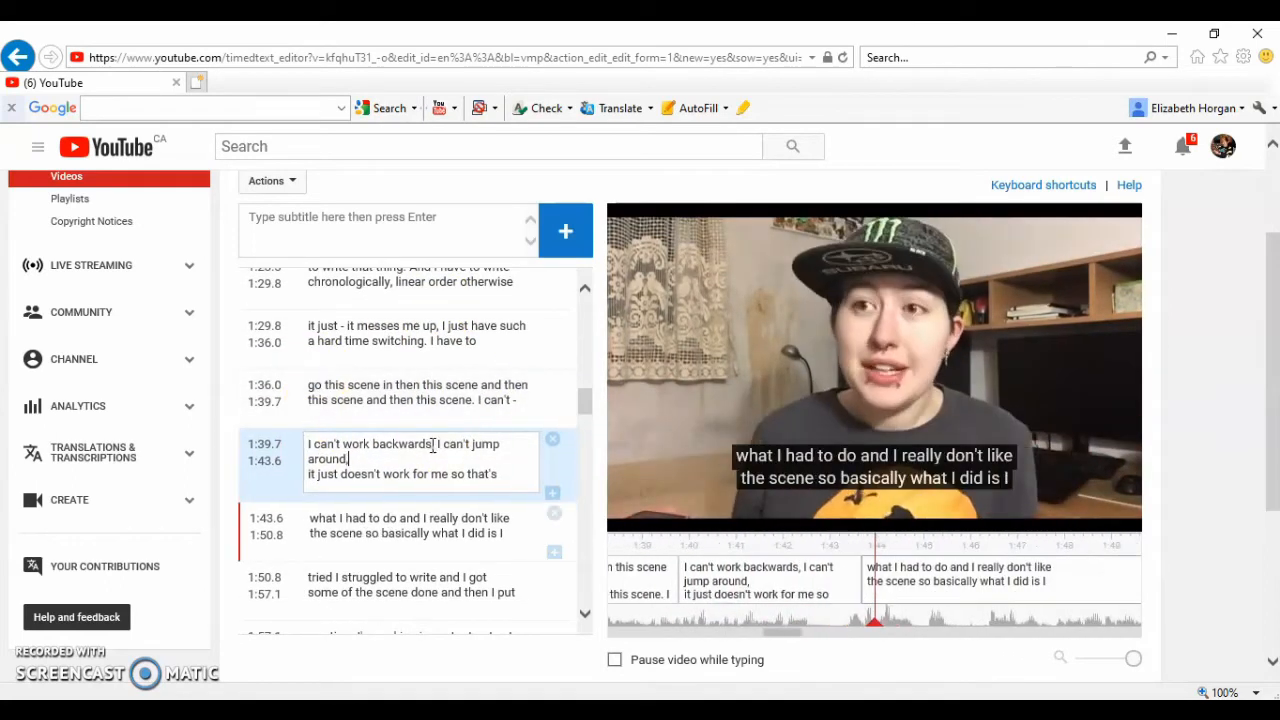
key(shift+space)
click(457, 476)
key(BackSpace)
key(BackSpace)
text(. S)
Punctuate the 1:43.6 caption to read "what I had to do. And I really don't like the scene. So basically what I did is I"
click(402, 449)
key(BackSpace)
key(BackSpace)
text(. A)
click(372, 465)
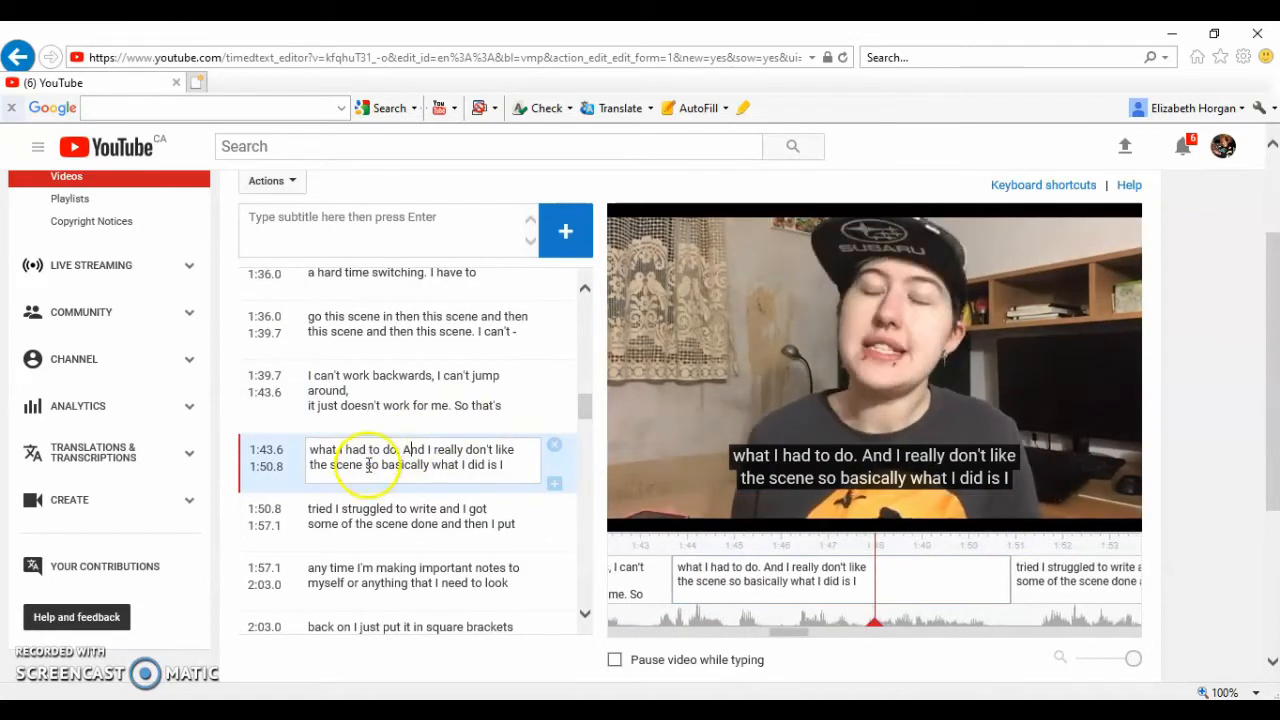
key(BackSpace)
key(BackSpace)
text(. S)
Punctuate the 1:50.8 caption to read "tried - I struggled to write and I got some of the scene done. And then I put -"
click(335, 511)
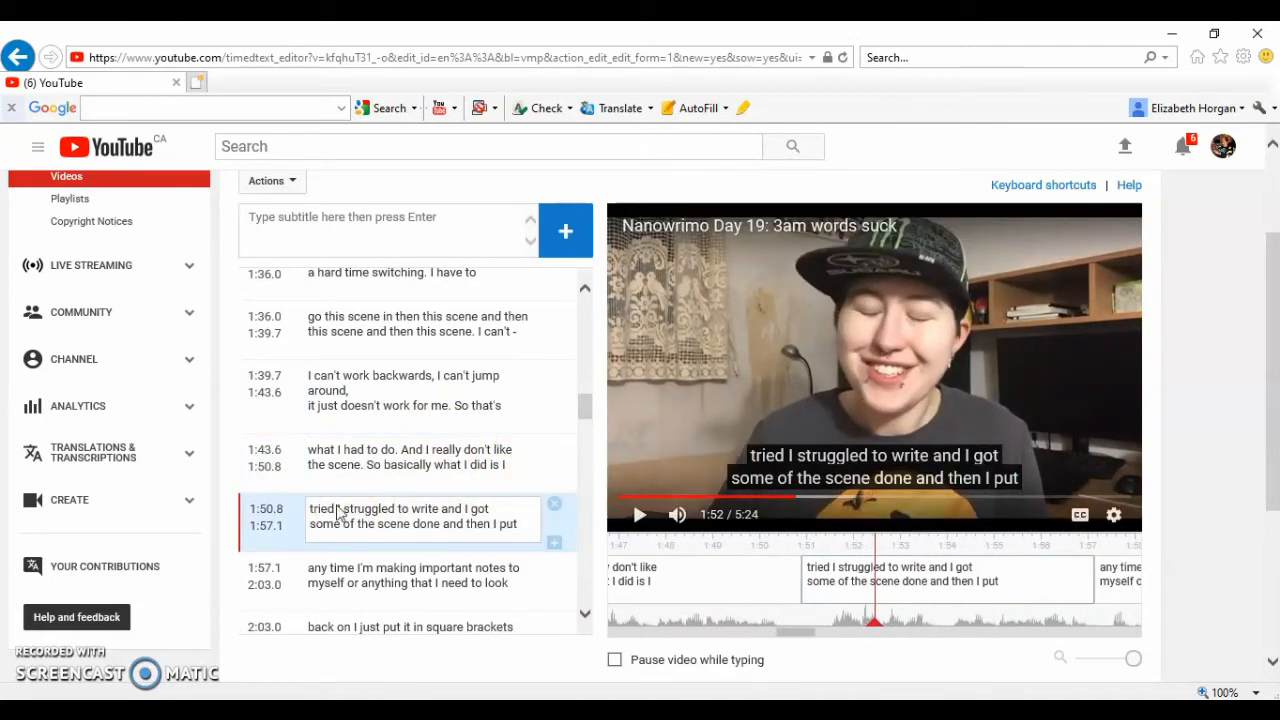
text(-)
click(449, 434)
key(BackSpace)
key(BackSpace)
text(. A)
click(515, 434)
text(-)
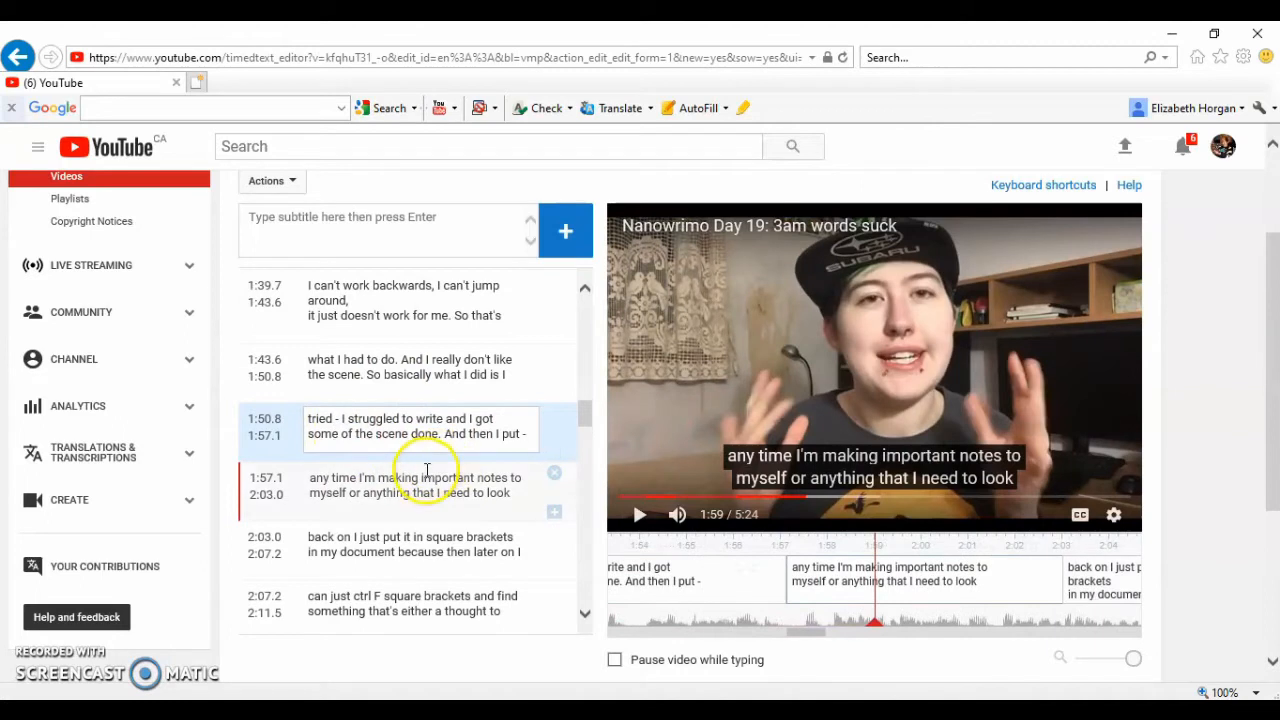
Add a comma after "back on" and start a new sentence at "Because" in the 2:03.0 caption
click(352, 537)
text(,)
click(404, 461)
key(BackSpace)
key(BackSpace)
text(. B)
Correct the 2:11.5 caption to "myself or note to self, scenes to add, stuff like that. So I"
click(378, 506)
click(388, 506)
text(to)
click(386, 521)
text(,S)
Correct the 2:16.4 caption to "basically wrote what needed to happen in that scene and tred to make it detailed"
click(531, 420)
key(BackSpace)
key(BackSpace)
text(in)
click(411, 434)
key(BackSpace)
text(ed)
Start a new sentence after "that scene" in the 2:22.8 caption, reading "The actual writing of it"
click(367, 493)
text(. T)
key(Delete)
key(Delete)
Correct the 2:27.8 caption to "itself just didn't go well, so I just put here's the things that need"
click(446, 477)
text(,)
double_click(470, 490)
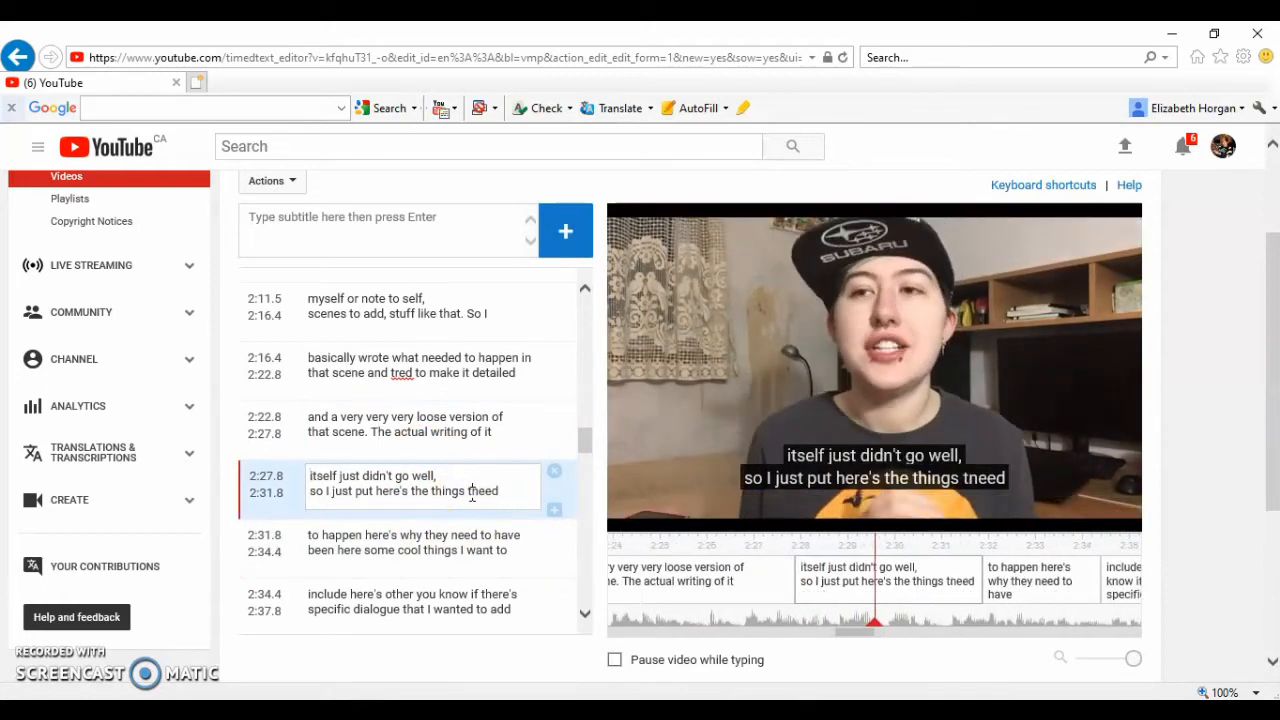
text(that)
Correct the 2:31.8 caption to "to happen, here's why they need to happen, here's some cool things I want to"
click(364, 536)
text(,)
double_click(509, 536)
text(happen,)
key(Right)
key(Delete)
key(Delete)
key(Delete)
key(Delete)
key(Delete)
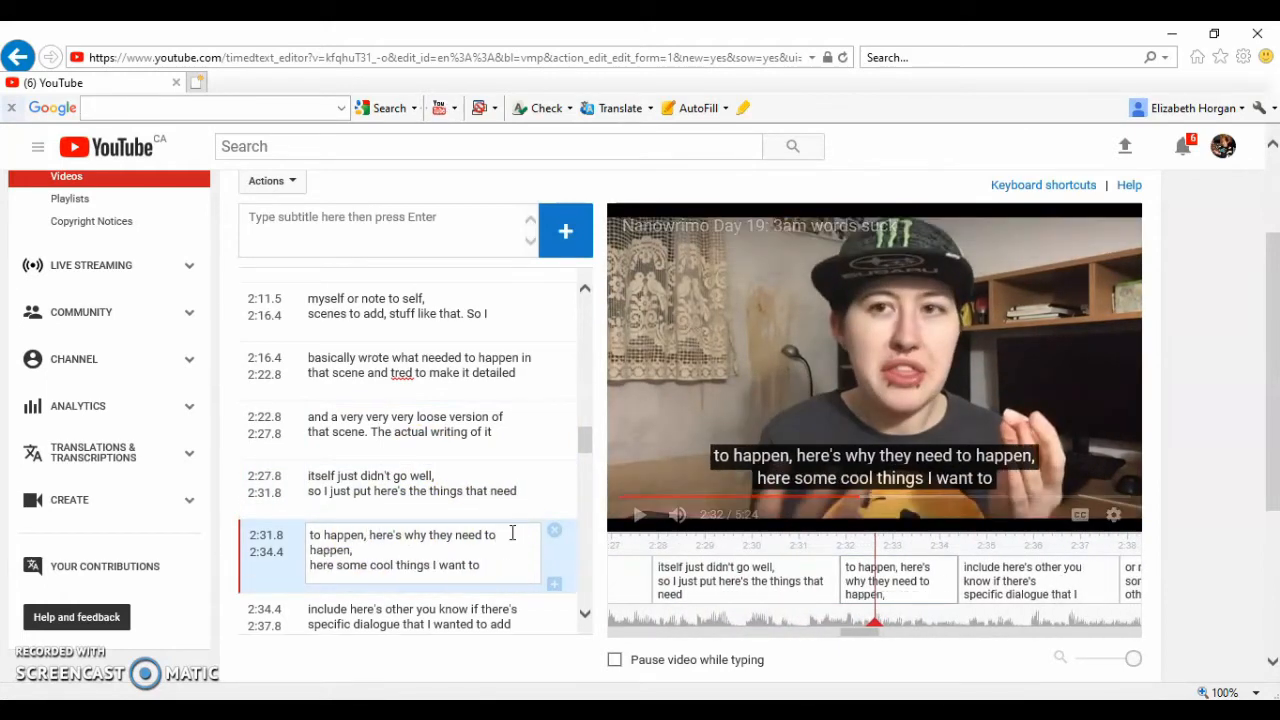
key(Right)
key(Right)
key(Right)
key(Right)
text('s)
Punctuate the 2:34.4 caption to read "include, here's other - you know, if there's specific dialogue that I wanted to add"
click(350, 481)
text(,)
click(420, 481)
text(-)
click(480, 481)
text(,)
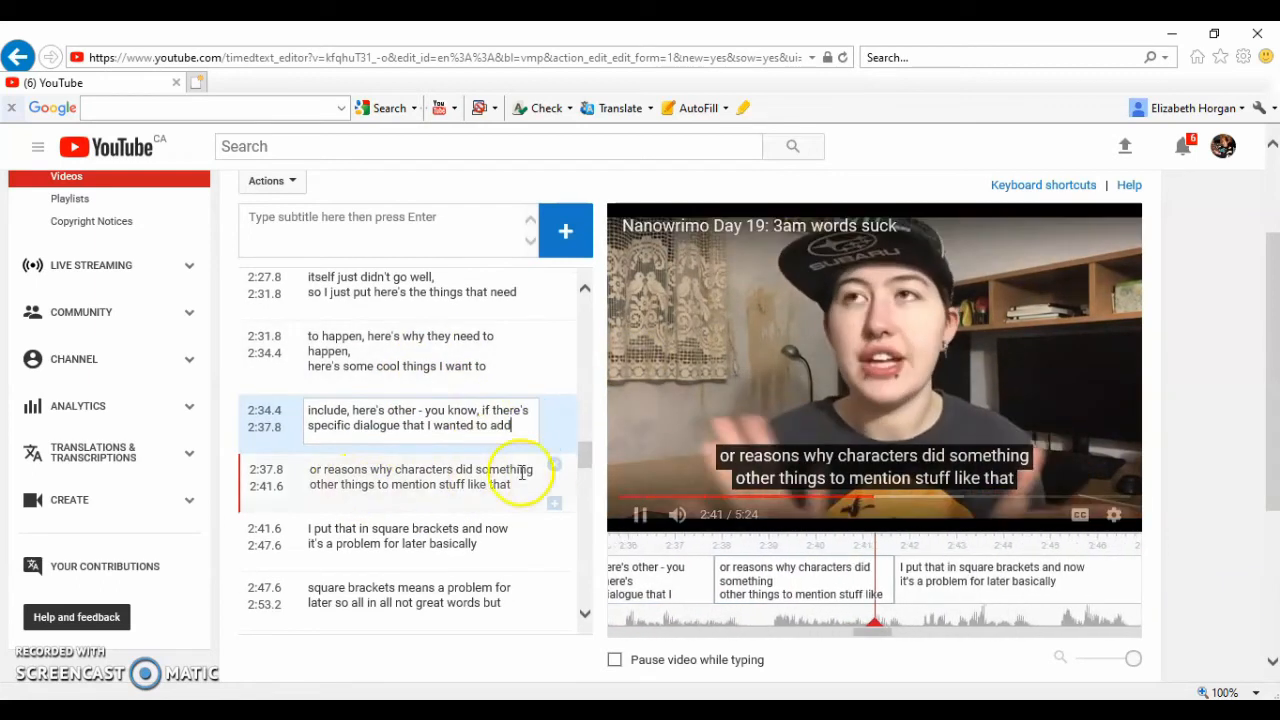
Punctuate the 2:37.8 caption to read "or reasons why characters did something, other things to mention, stuff like that."
click(514, 484)
text(.)
key(shift+space)
End the 2:41.6 caption with "later. [laughs]" and split "Basically" off into its own caption
click(428, 439)
text(.)
key(Right)
key(Delete)
text([Blaughs])
key(Return)
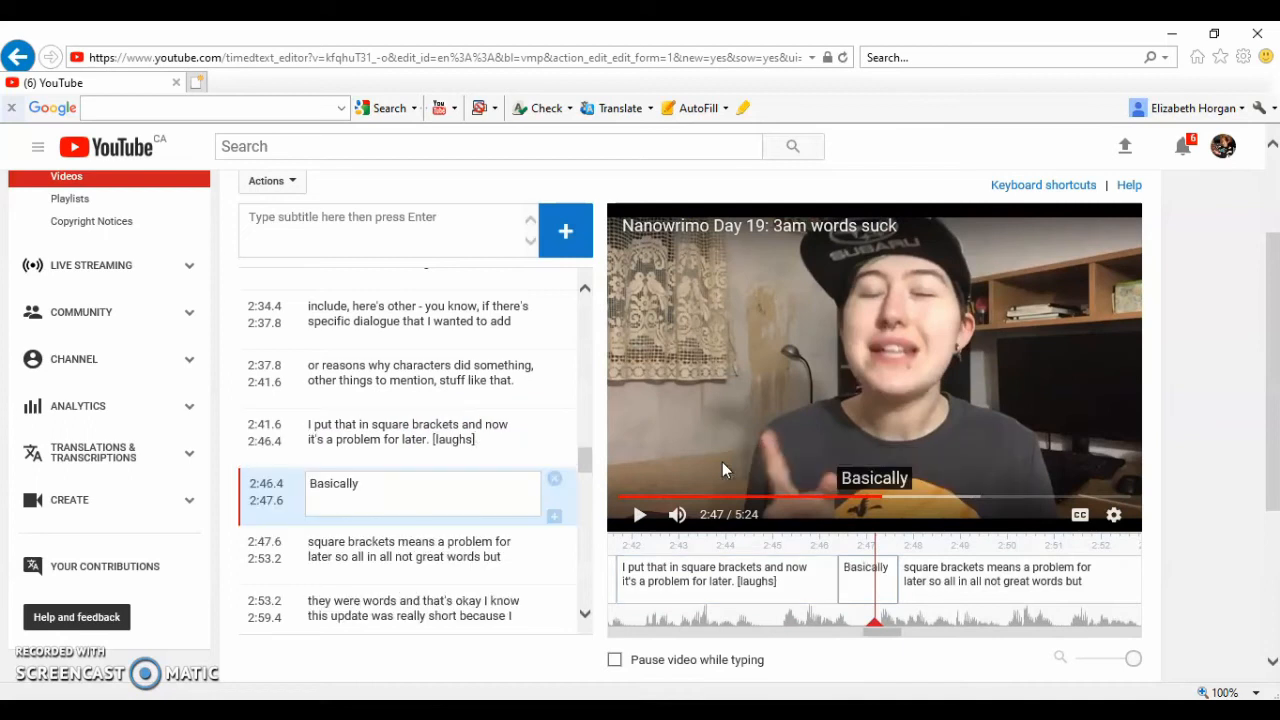
Merge the "Basically" caption with the one following it and set the merged caption's start to 2:47.0
key(End)
key(Delete)
drag(817, 582, 817, 582)
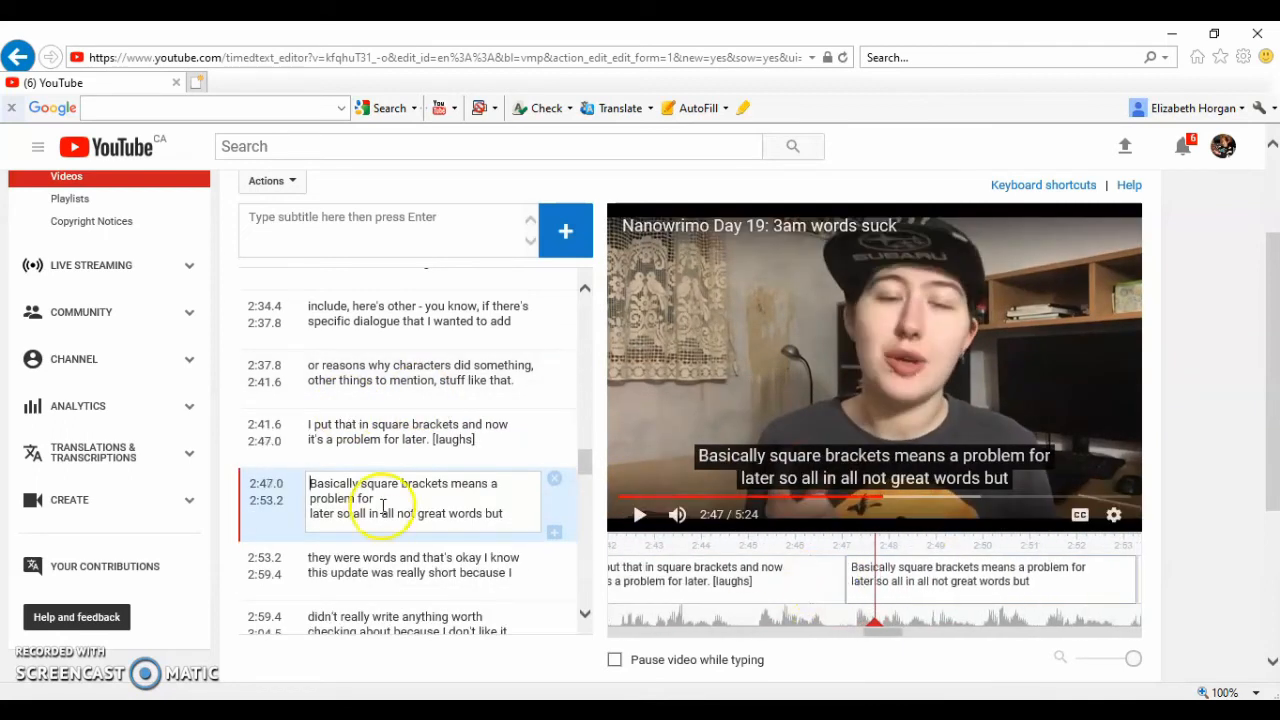
Punctuate the second line of the 2:47.0 caption to read "later. So all in all, not great words. But"
scroll(383, 507, down, 1)
key(shift+space)
key(shift+space)
click(343, 406)
key(BackSpace)
key(BackSpace)
text(. S)
key(shift+space)
click(398, 406)
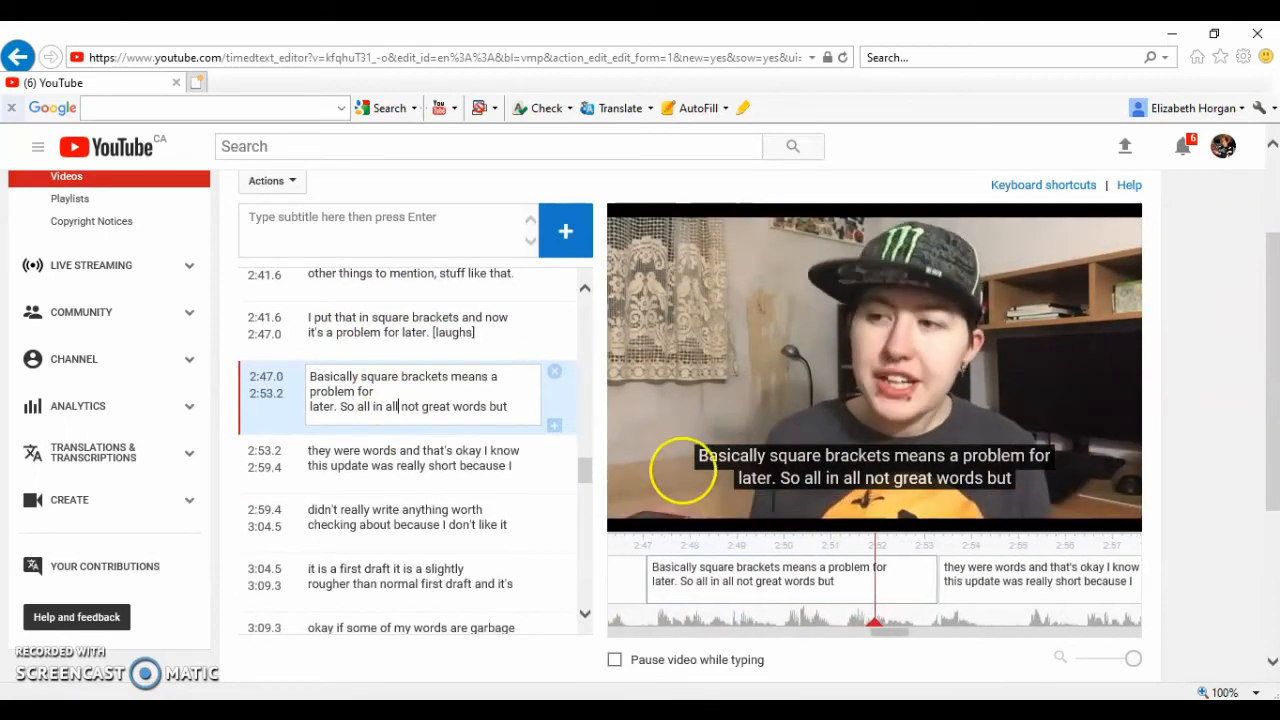
text(,)
click(495, 406)
key(BackSpace)
key(BackSpace)
text(. B)
Correct the 2:53.2 caption to "they were words, and that's ok. I know this update was really short because..."
click(399, 450)
text(,)
click(481, 450)
key(BackSpace)
key(BackSpace)
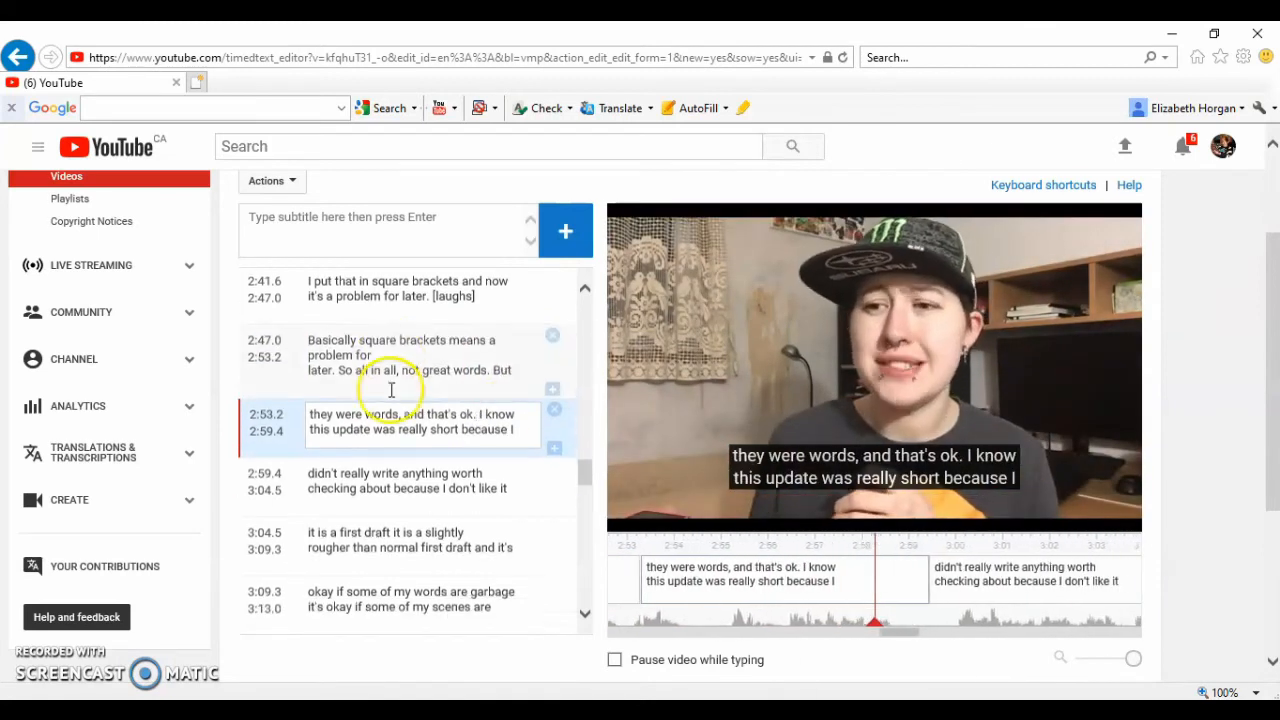
click(515, 430)
key(BackSpace)
key(BackSpace)
text(...)
key(shift+space)
Correct the 2:59.4 caption to "I didn't really write anything worth chatting about because I don't like it."
key(shift+Down)
key(shift+space)
key(shift+space)
text(I)
key(shift+space)
key(shift+space)
key(shift+space)
double_click(337, 478)
text(chatting)
key(End)
text(.)
In the 3:04.5 caption, capitalize "It", add a comma after the first "draft" and hyphenate "slightly-rougher-than"
click(357, 532)
key(Delete)
text(I)
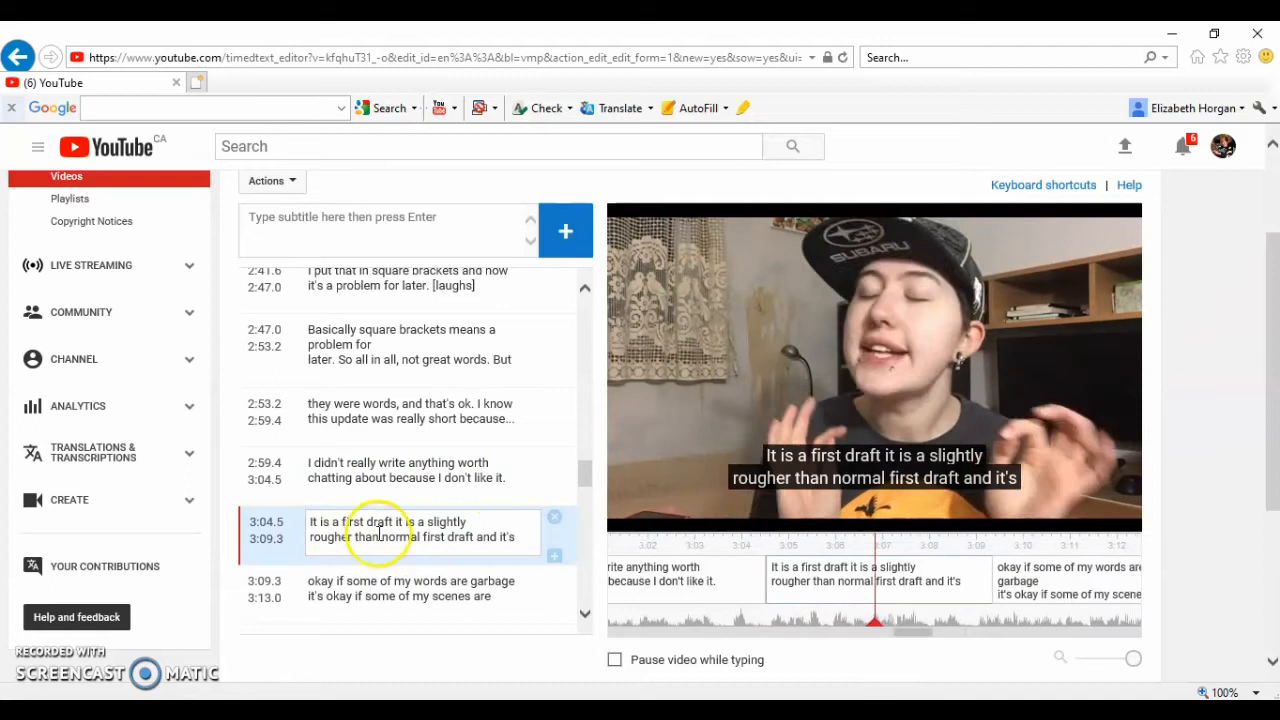
click(395, 522)
text(,)
key(shift+space)
click(468, 523)
key(Delete)
text(-)
text(-)
click(688, 463)
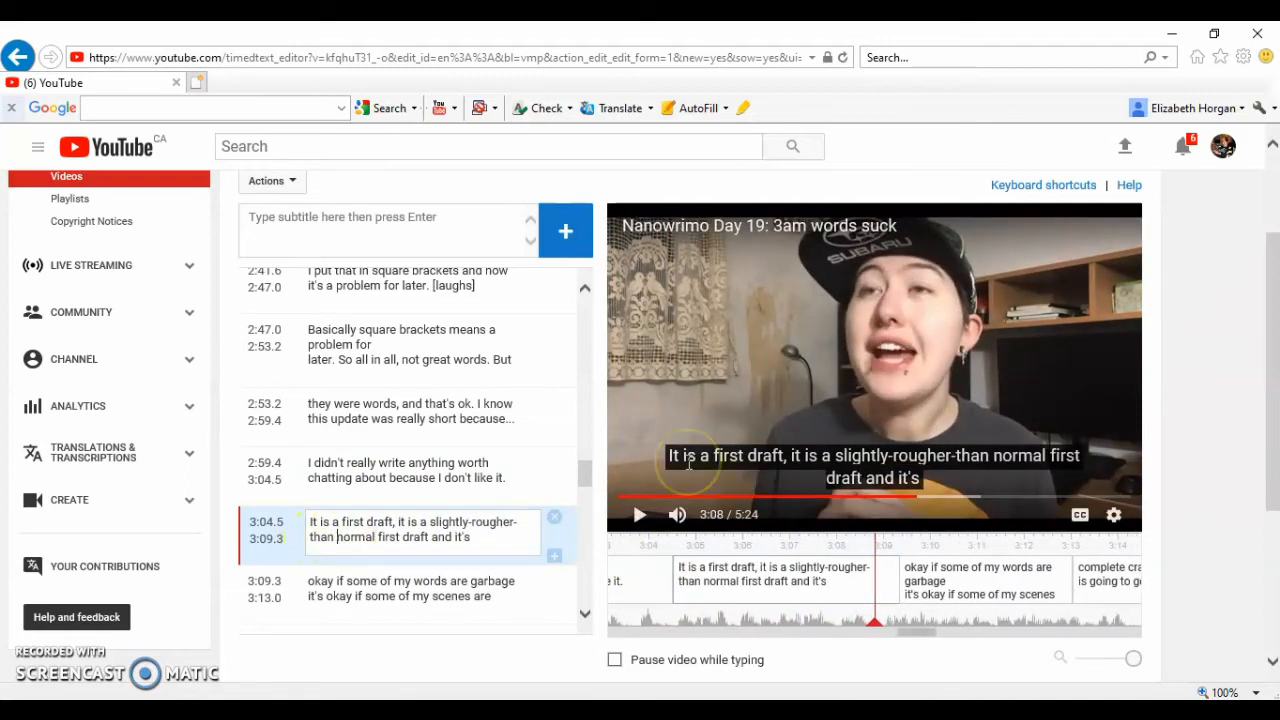
Break the 3:04.5 caption before "slightly" and punctuate the rest to read "slightly-rougher-than-normal first draft, and it's"
click(430, 522)
key(Return)
key(shift+space)
key(shift+space)
click(517, 535)
text(,)
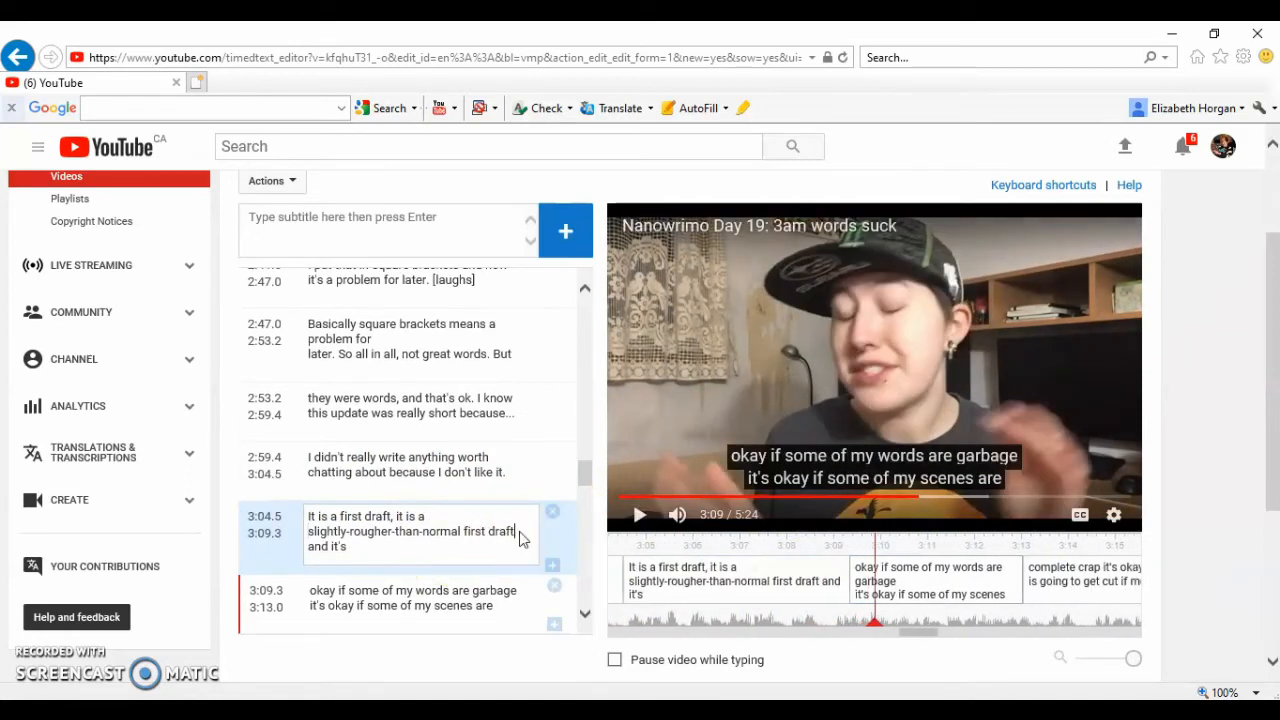
key(shift+space)
Edit the 3:09.3 caption to read "oka if some of my words are garbage, it's ok if some of my scenes are"
click(337, 512)
key(BackSpace)
key(shift+space)
click(518, 512)
key(Delete)
key(Delete)
key(shift+space)
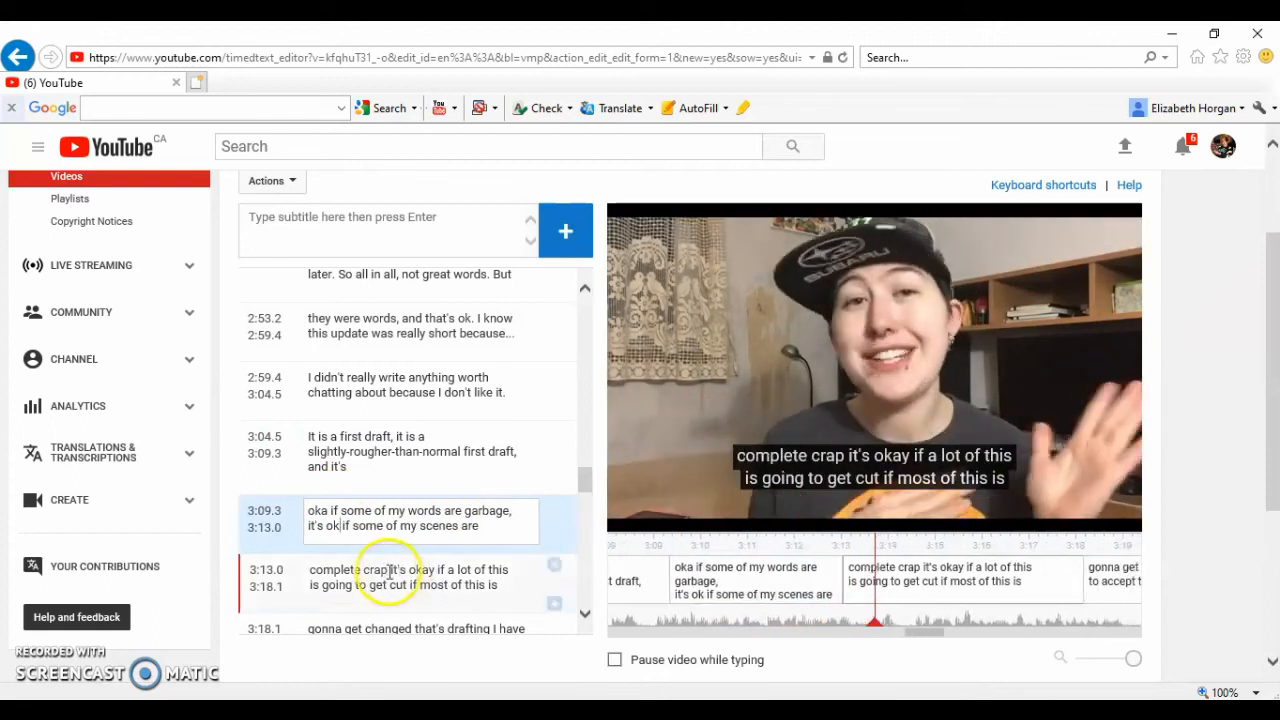
Correct the 3:13.0 caption to "complete crap, it's ok if a lot of this is going to get cut, if most of this is"
click(389, 570)
text(,)
click(422, 570)
key(Delete)
key(Delete)
key(shift+space)
click(408, 492)
text(,)
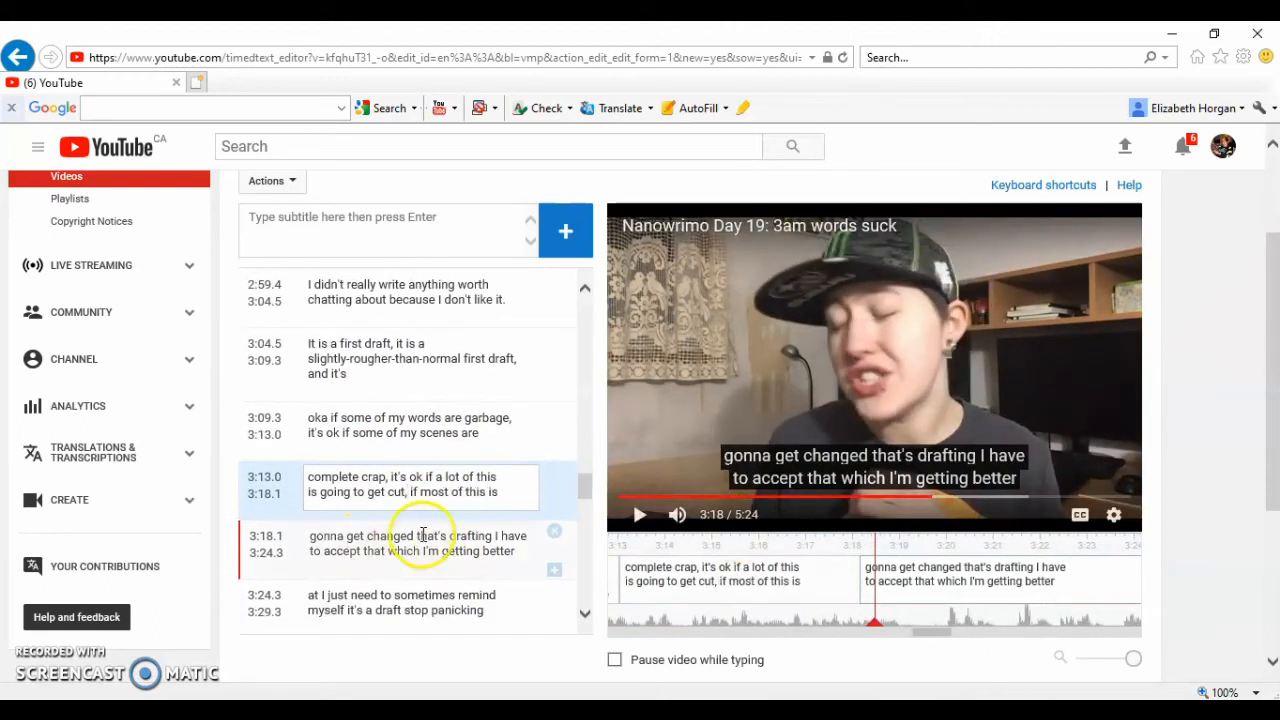
Punctuate the first line of the 3:18.1 caption to read "gonna get changed. That's drafting. I have"
click(417, 535)
key(shift+space)
key(Delete)
key(Delete)
text(. T)
click(498, 533)
text(.)
key(shift+space)
Punctuate the second line of the 3:18.1 caption to read "to accept that, which I'm getting better"
click(382, 550)
text(,)
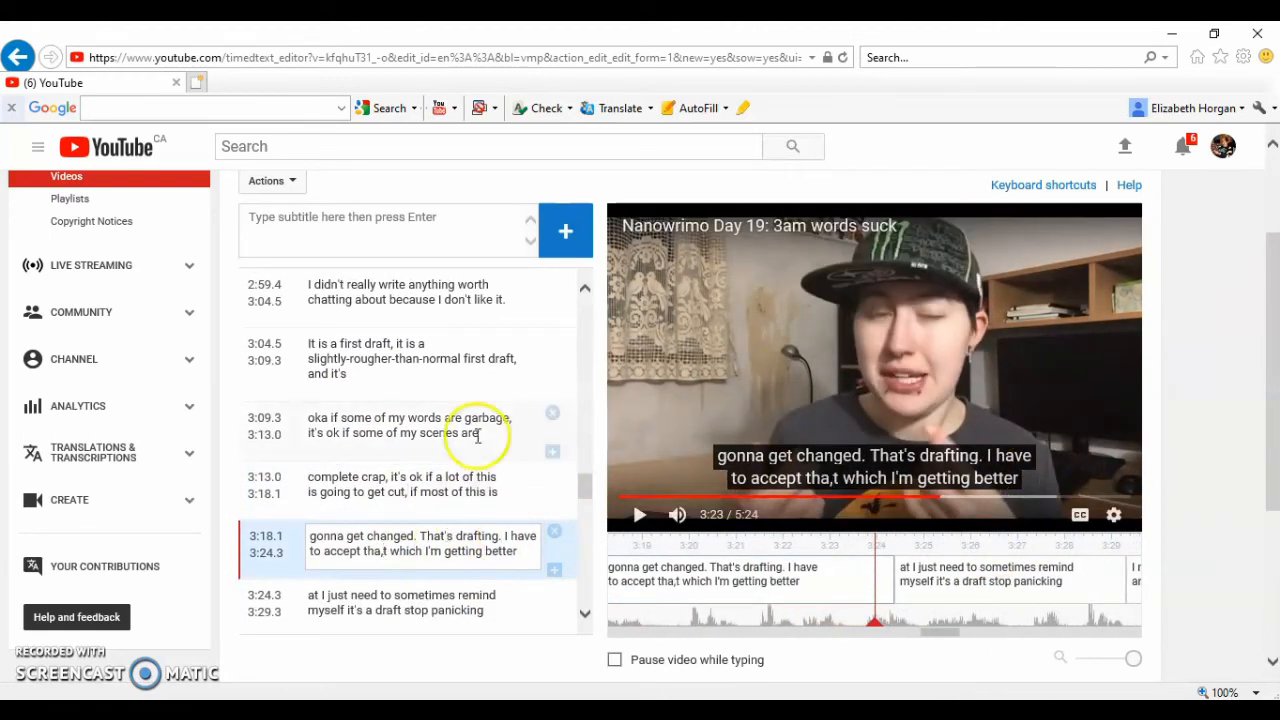
scroll(477, 434, down, 2)
key(BackSpace)
key(Right)
text(,)
key(shift+space)
Correct the 3:24.3 caption to "at. I just need to sometimes remind myself: it's a draft, stop panicking. [laughs]"
click(322, 434)
text(.)
key(shift+space)
click(349, 450)
text(:)
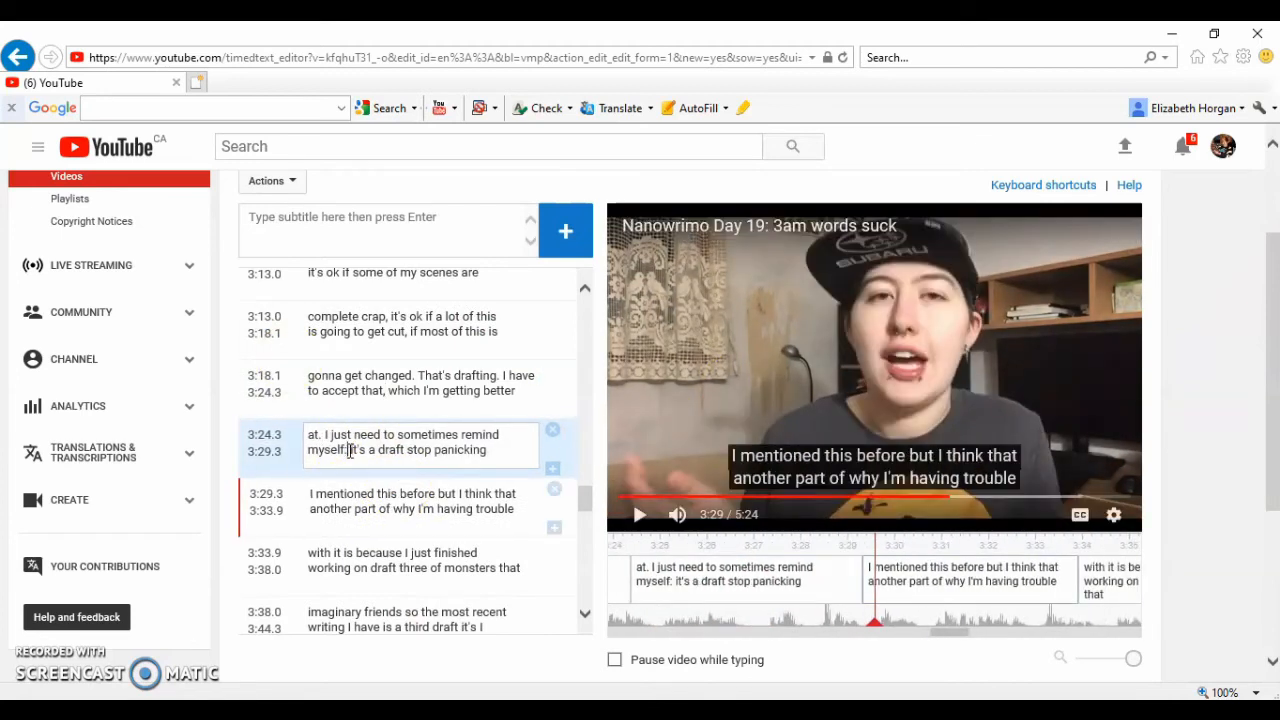
text(laughs])
key(shift+space)
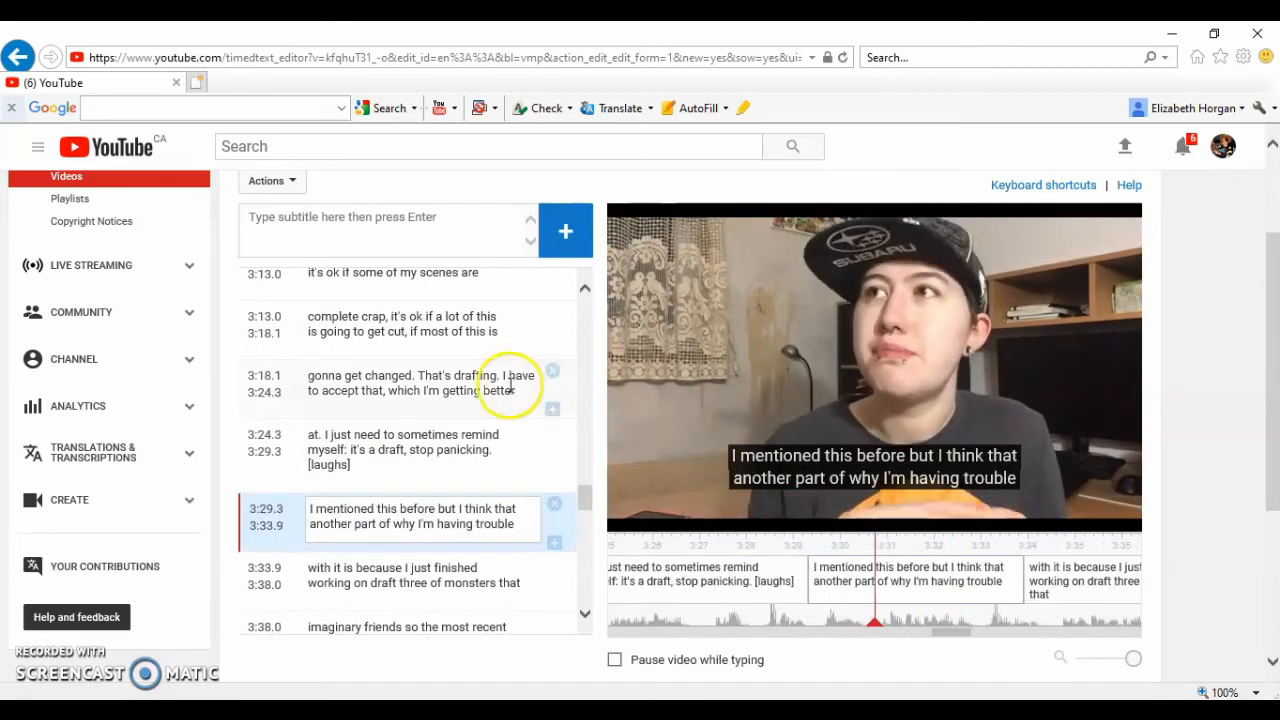
Start the next caption at 3:37.8 with "Monsters And Imaginary Friends, so the", leaving "working on draft three of" at the end of the 3:33.9 caption
scroll(394, 428, down, 2)
click(370, 436)
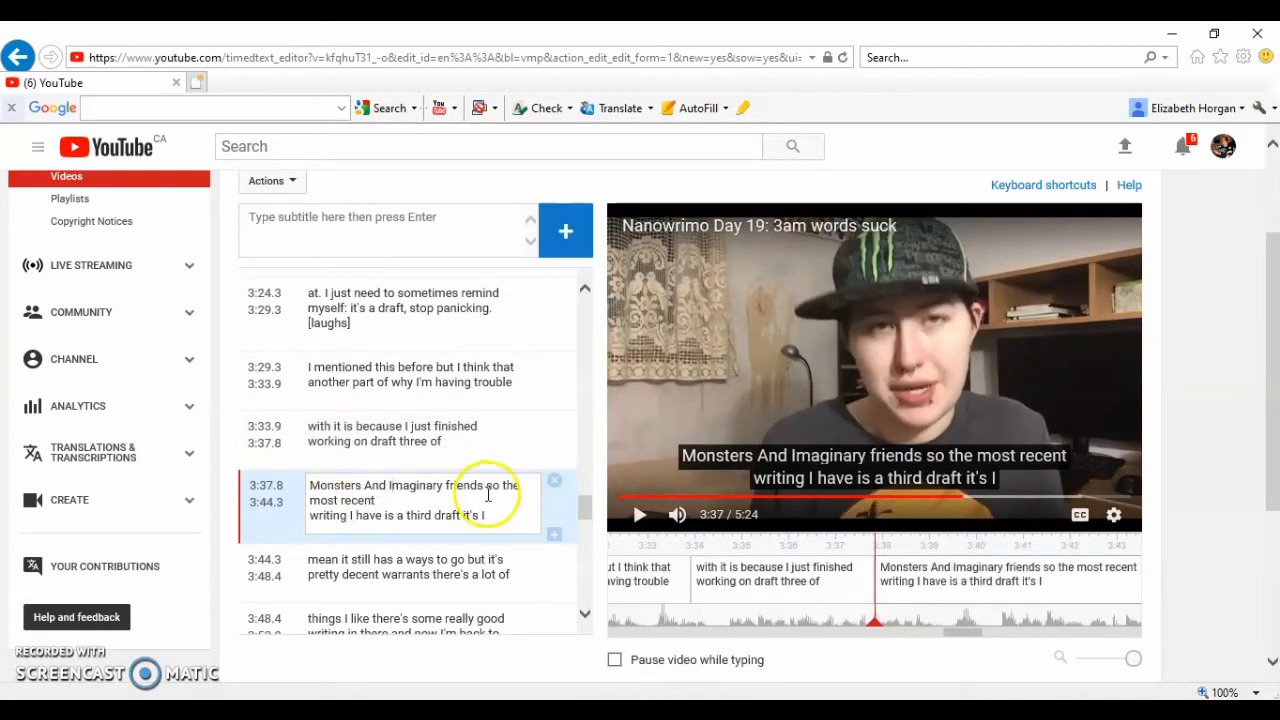
key(Down)
key(BackSpace)
key(shift+space)
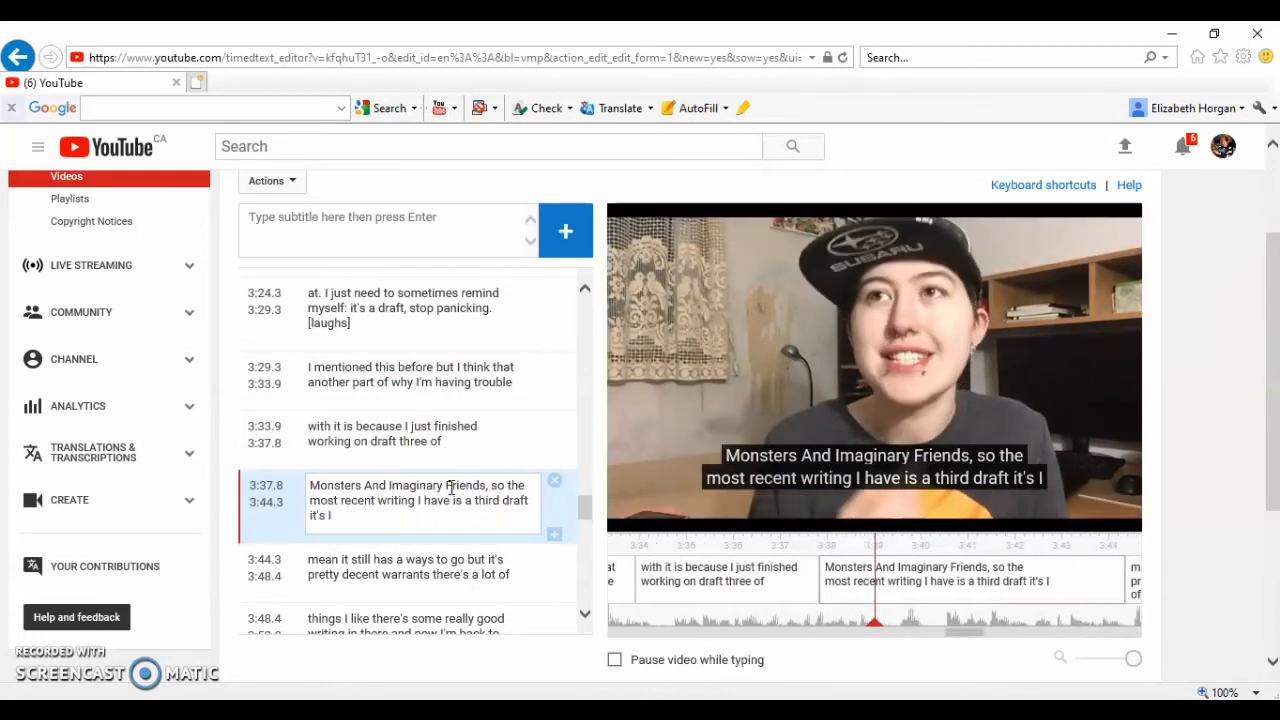
Correct the end of the 3:37.8 caption to "most recent writing I have is a third draft. It's - I"
click(528, 500)
text(.)
key(Delete)
text(I)
key(shift+space)
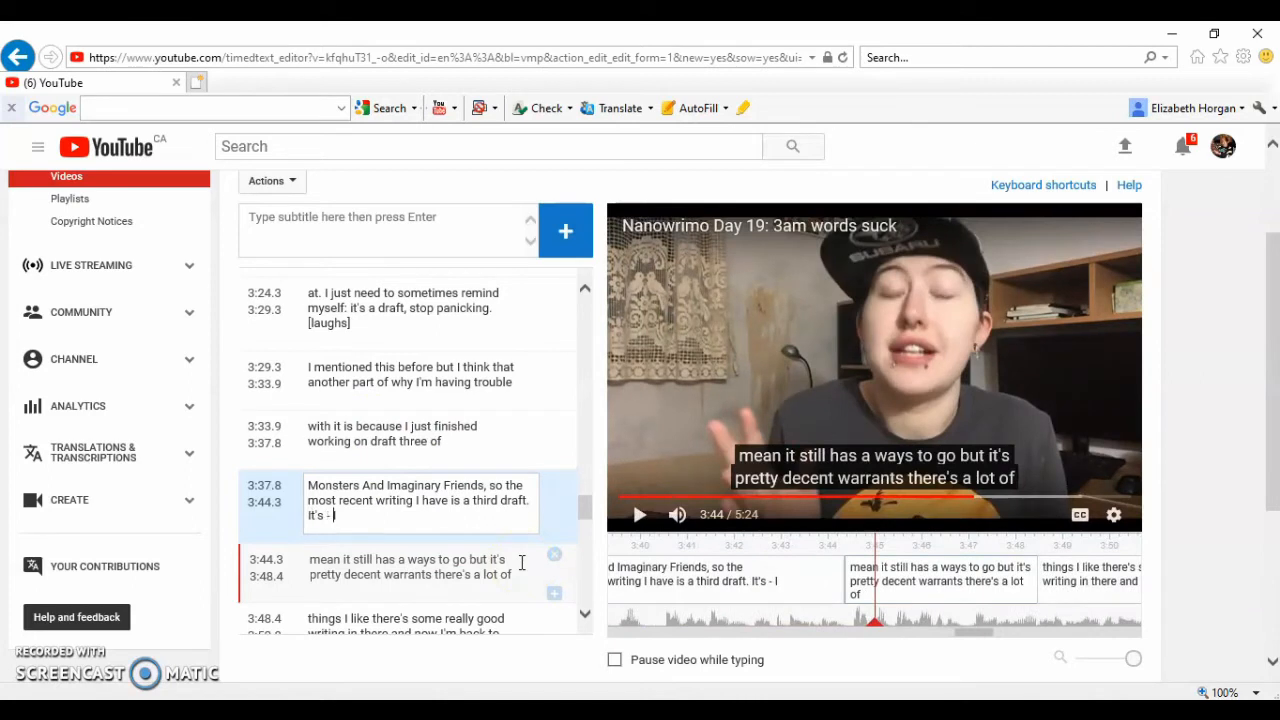
key(shift+space)
Correct the 3:44.3 caption to "mean it still has a ways to go, but it's pretty decent words, there's a lot of"
scroll(522, 563, down, 1)
click(463, 509)
text(,)
double_click(403, 520)
text(words,)
Punctuate the 3:48.4 caption to read "things I like, there's some really good writing in there. And now I'm back to"
scroll(408, 524, down, 2)
click(412, 459)
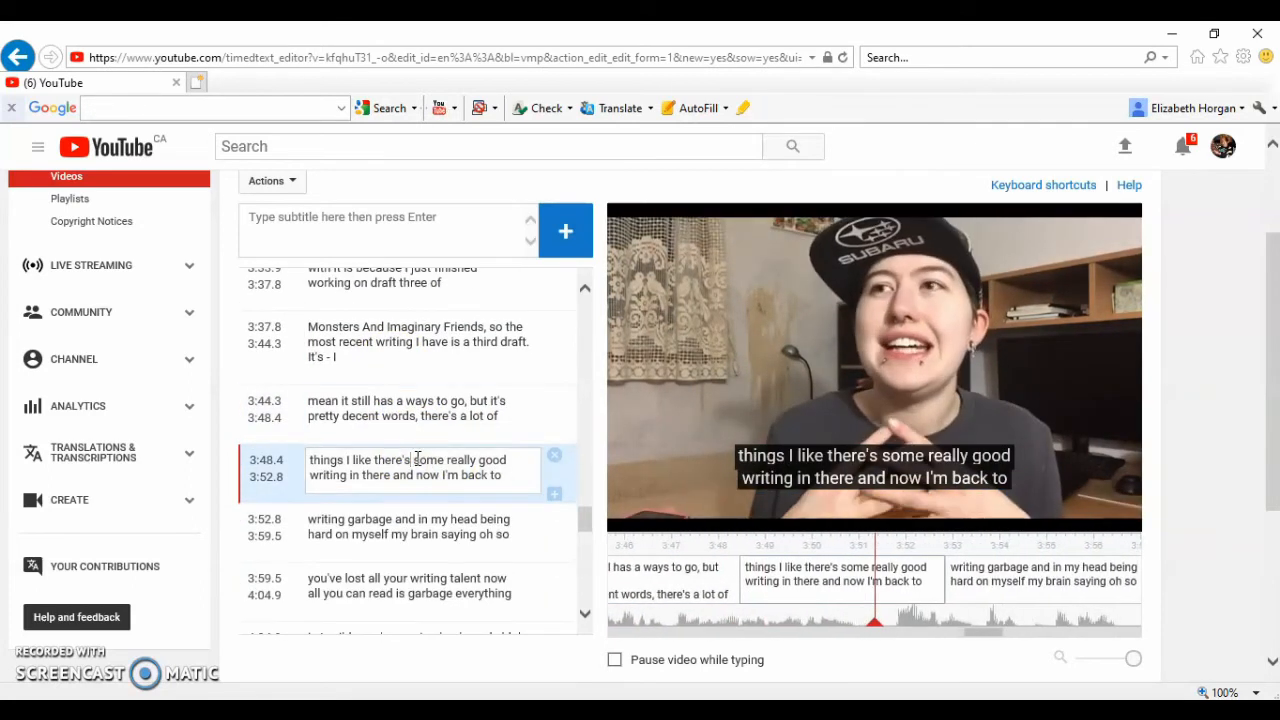
key(shift+space)
click(372, 459)
text(,)
text(A)
key(Delete)
key(shift+space)
Correct the 3:52.8 caption to "writing garbage. [laughing] And in my head, being hard on myself, my brain saying, "Oh, so"
click(394, 433)
text(.)
key(Right)
text(A)
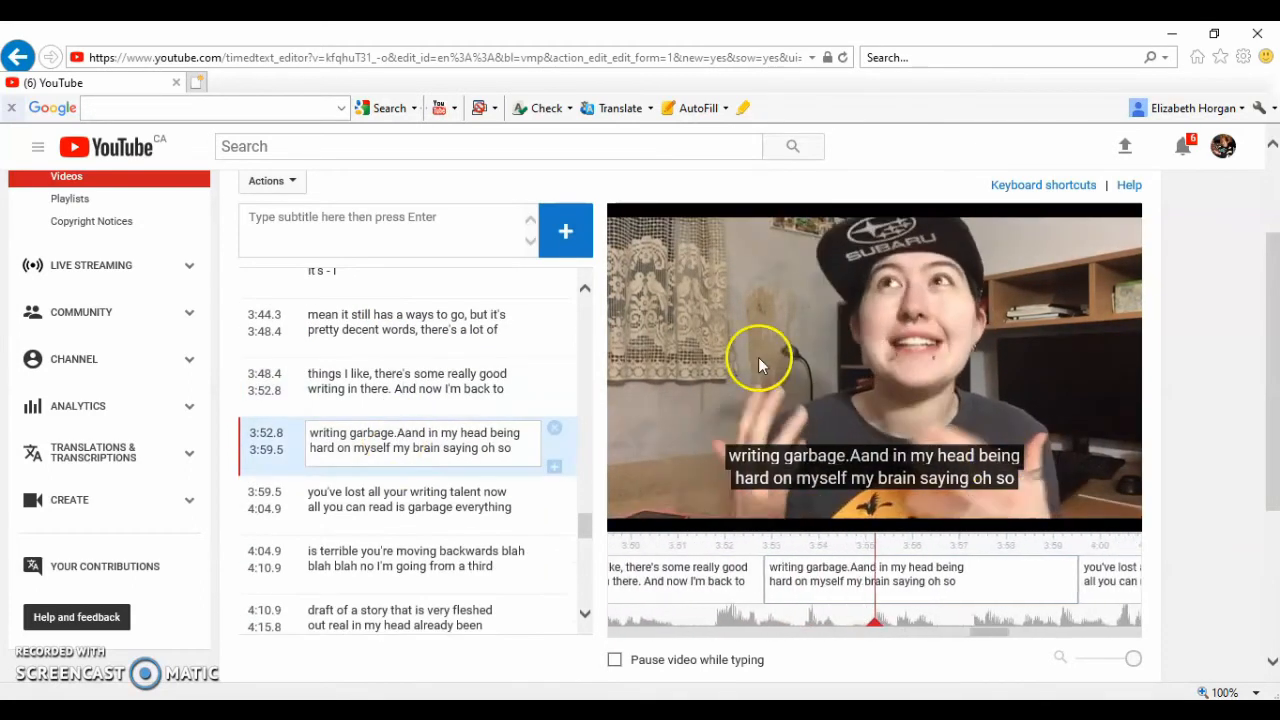
key(Delete)
key(Left)
key(Left)
text([laghing])
click(414, 432)
text(u)
key(shift+space)
click(335, 447)
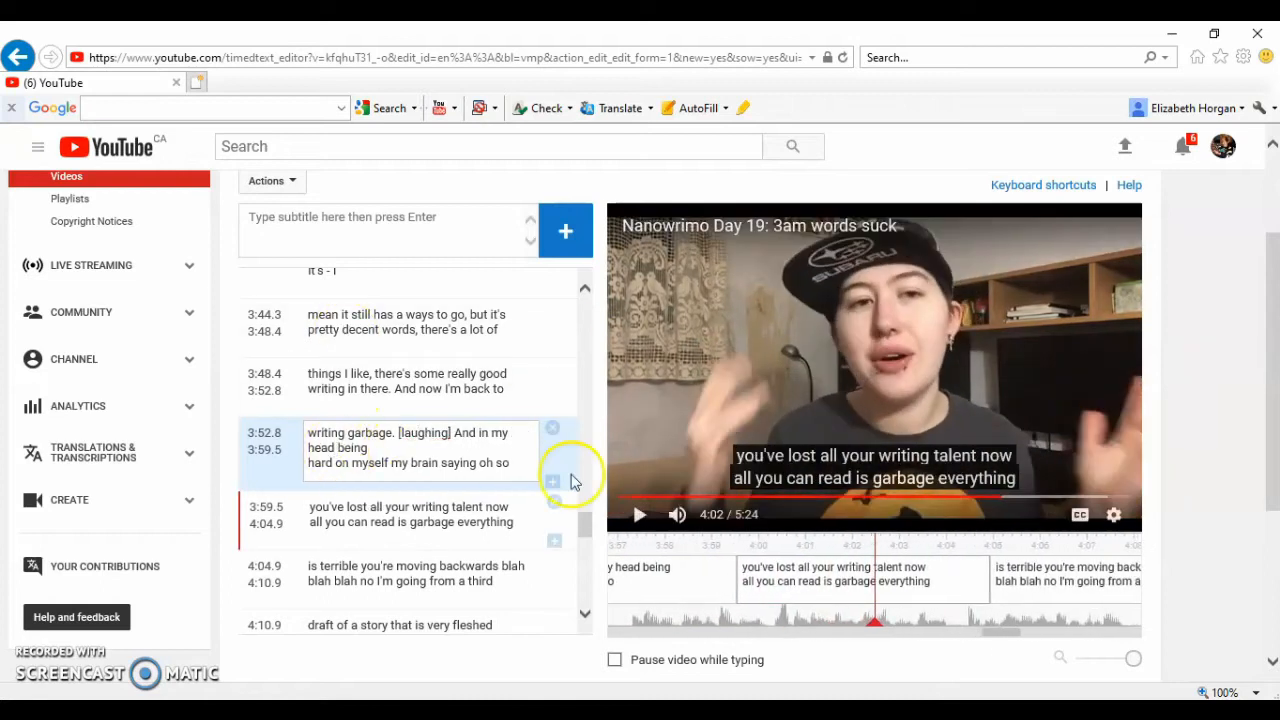
text(,)
Punctuate the 3:59.5 caption to read "you've lost all your writing talent, now all you can read is garbage, everything"
click(483, 508)
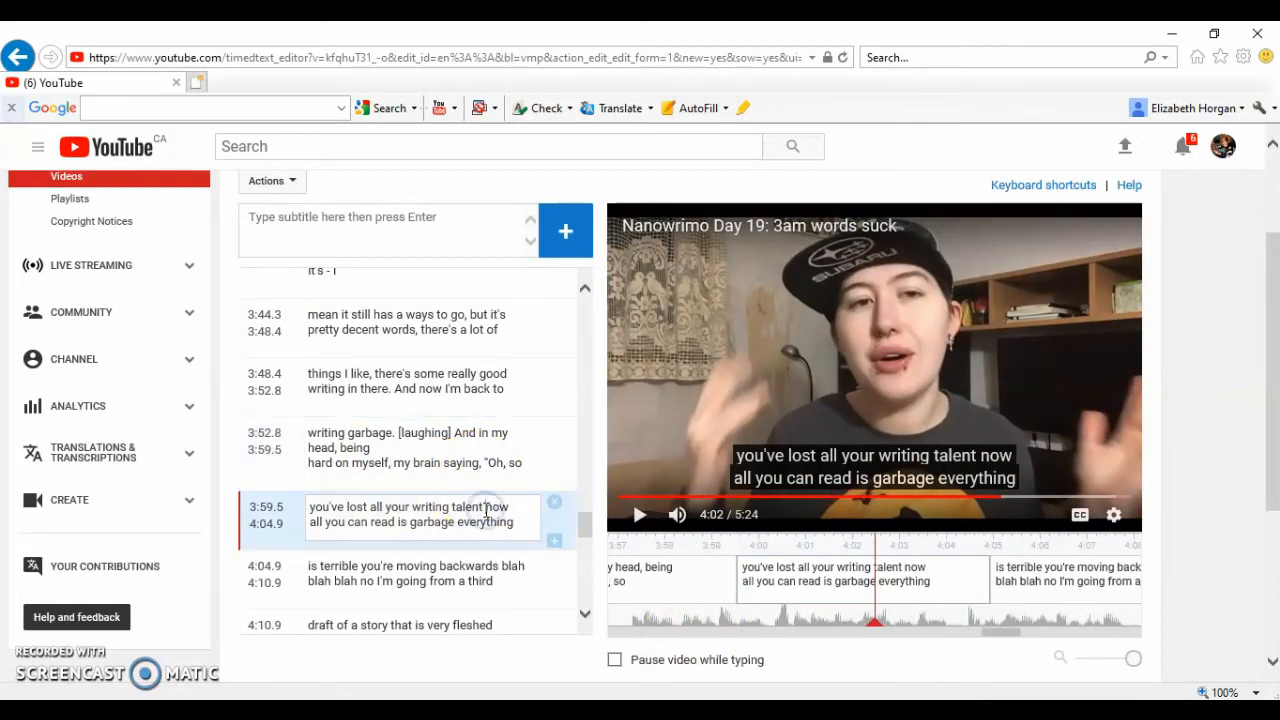
text(,)
key(shift+space)
click(458, 522)
text(,)
Punctuate the 4:04.9 caption to read "is terrible, you're moving backwards, blah blah blah." No. I'm going from a third"
click(369, 523)
text(,)
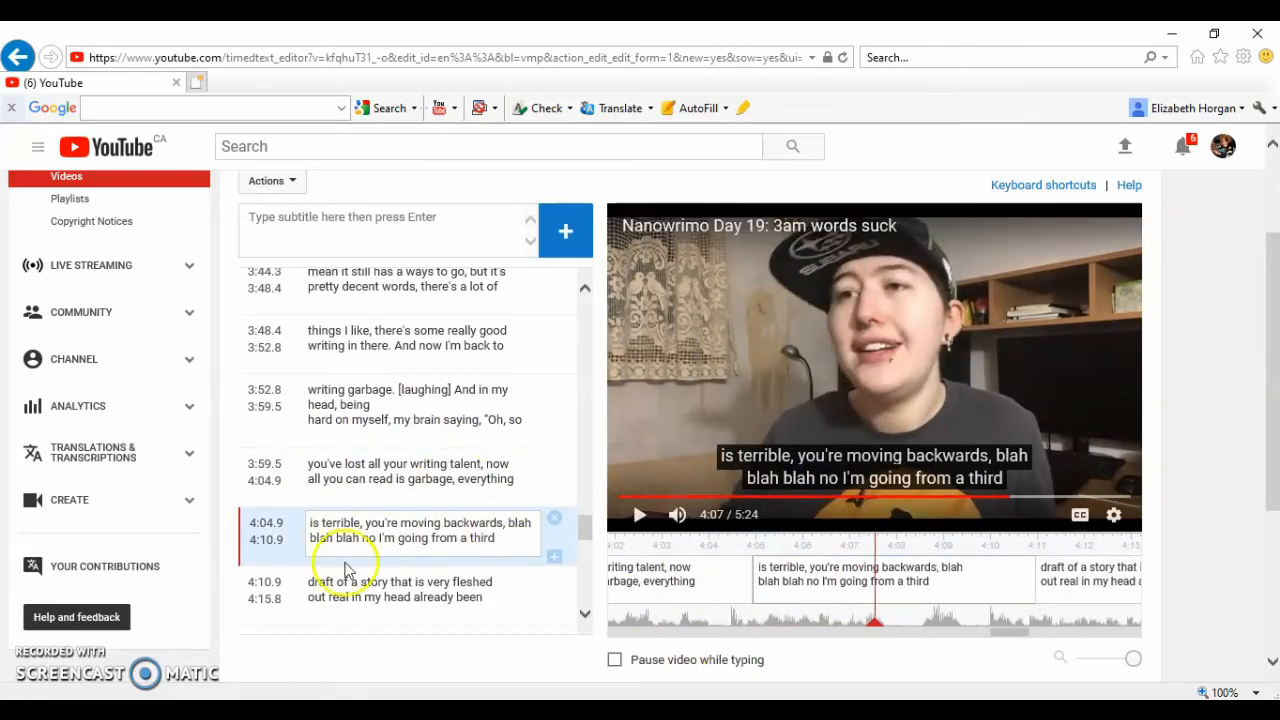
text(.)
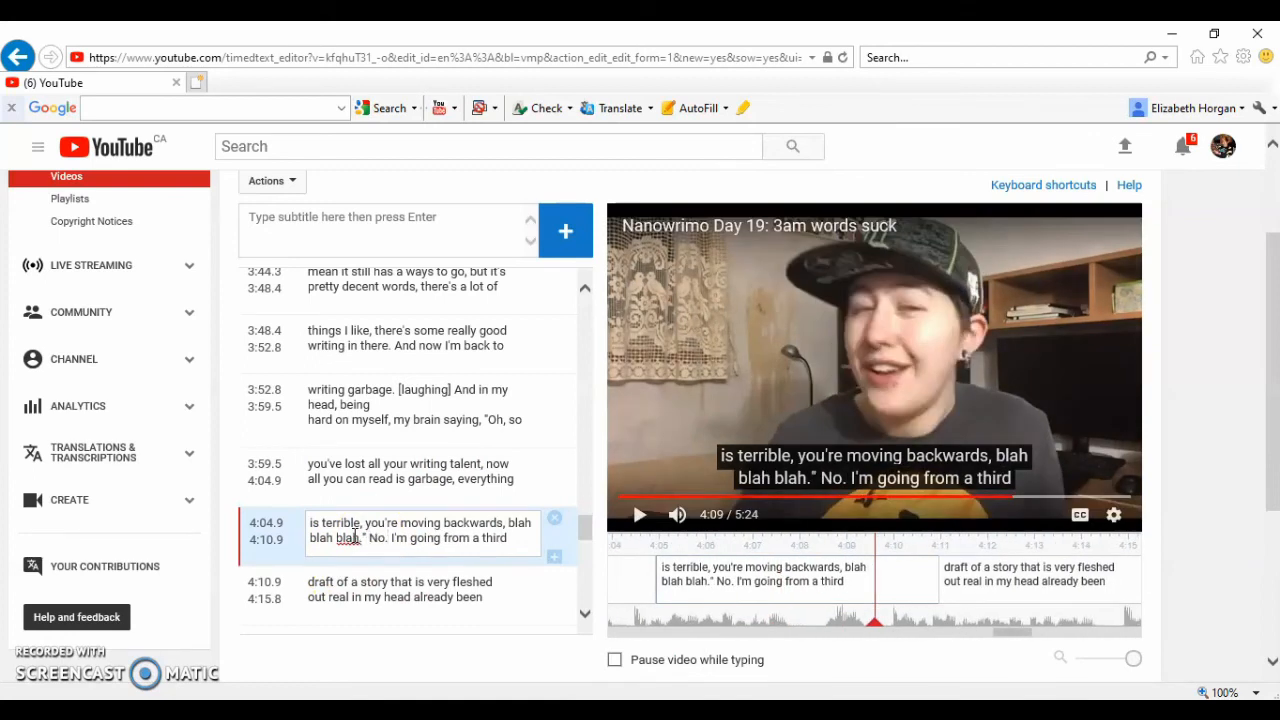
Move "I'm going from a third" out of the 4:04.9 caption into the following one, with the break between them at 4:09.3
key(Return)
key(End)
key(Delete)
click(388, 516)
key(Delete)
key(shift+space)
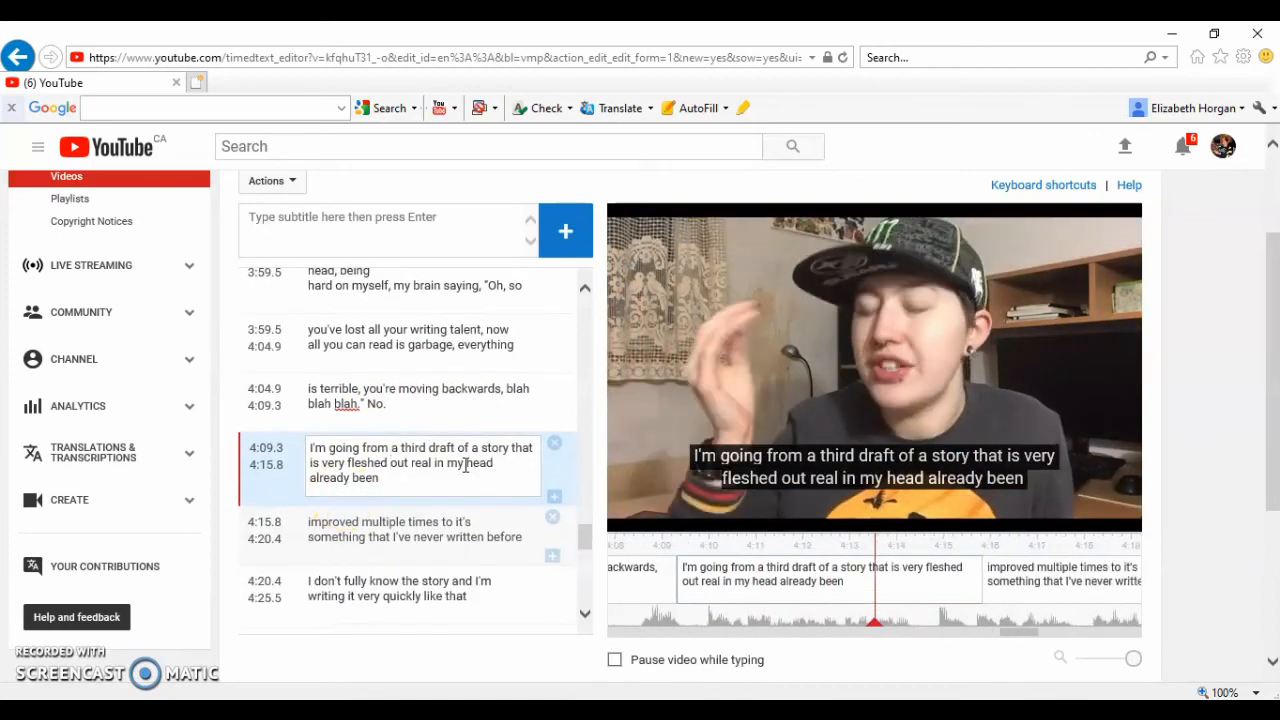
Add commas after "fleshed out" and "in my head" in the 4:09.3 caption
click(406, 463)
text(,)
click(494, 463)
text(,)
Correct the 4:15.8 caption to "improved multiple times. To something that I've never written before,"
click(441, 522)
text(. To)
key(Delete)
key(Delete)
key(Delete)
key(Delete)
key(Delete)
key(Delete)
key(Delete)
key(Delete)
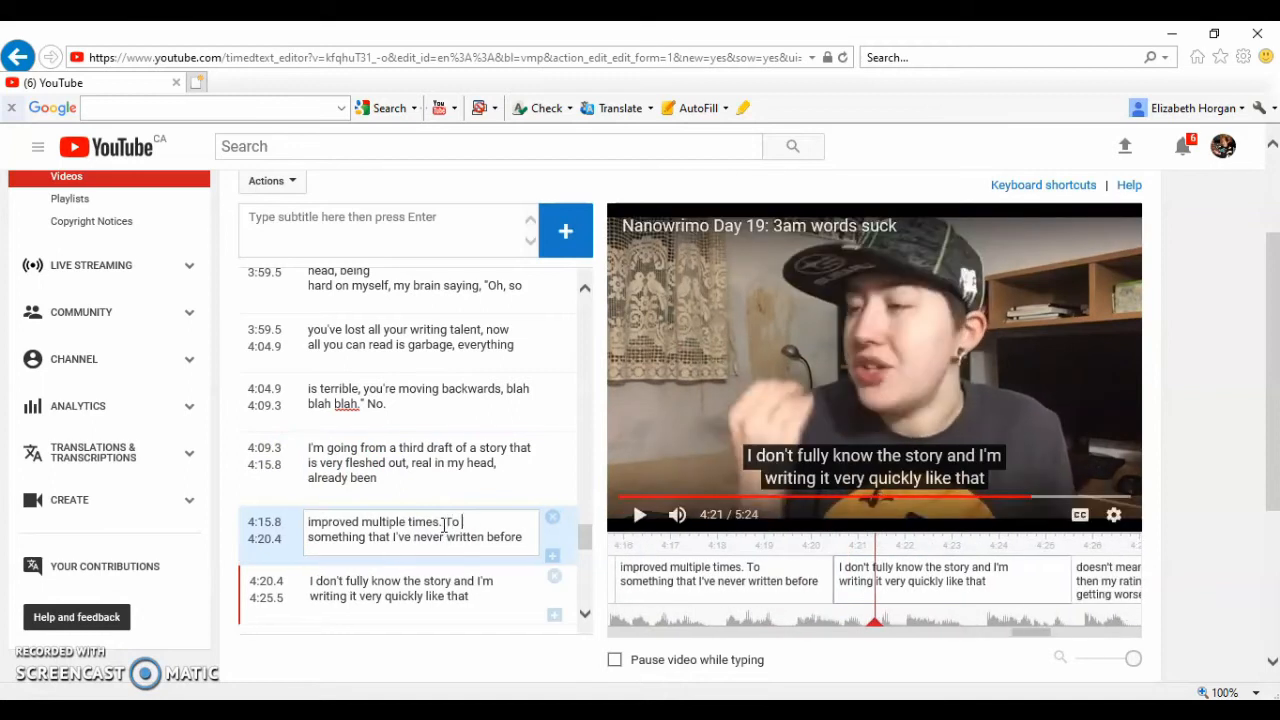
click(523, 511)
text(,)
Correct the 4:20.4 caption to "I don't fully know the story, and I'm writing it very quickly. That"
click(451, 555)
text(,)
click(423, 570)
text(.)
key(Delete)
key(Delete)
key(Delete)
key(Delete)
key(Delete)
key(Delete)
key(Delete)
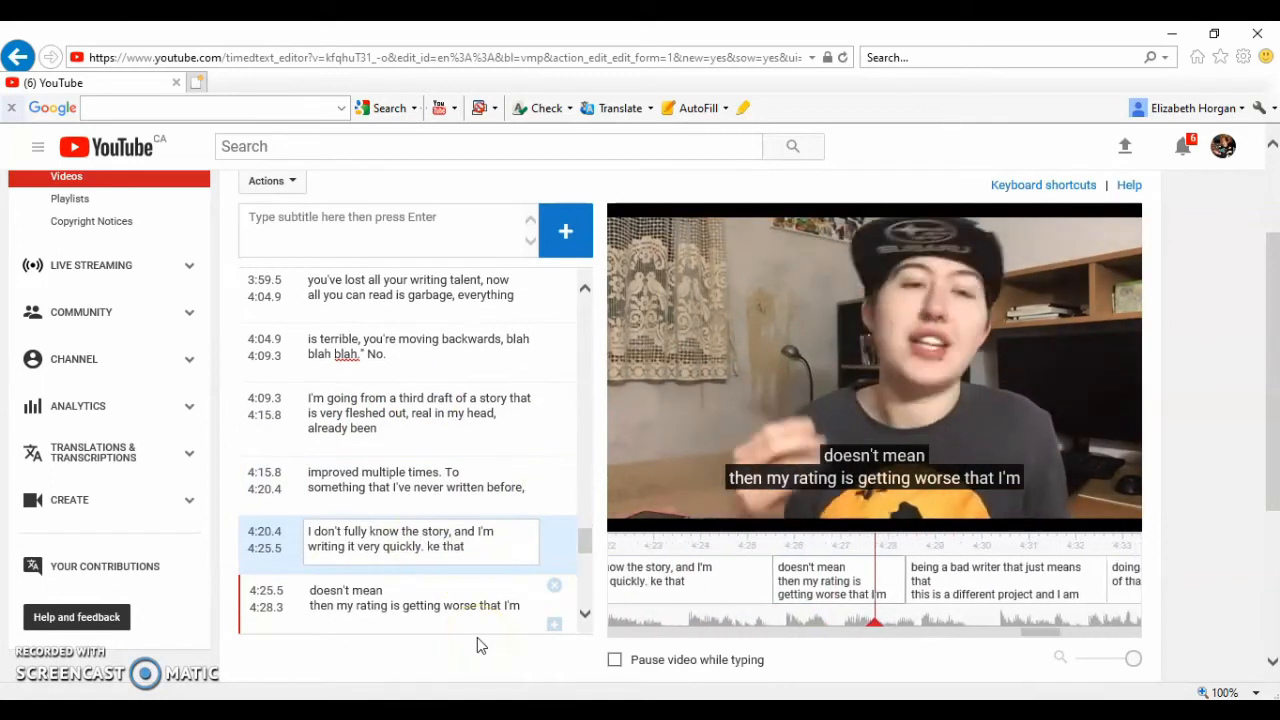
text(T)
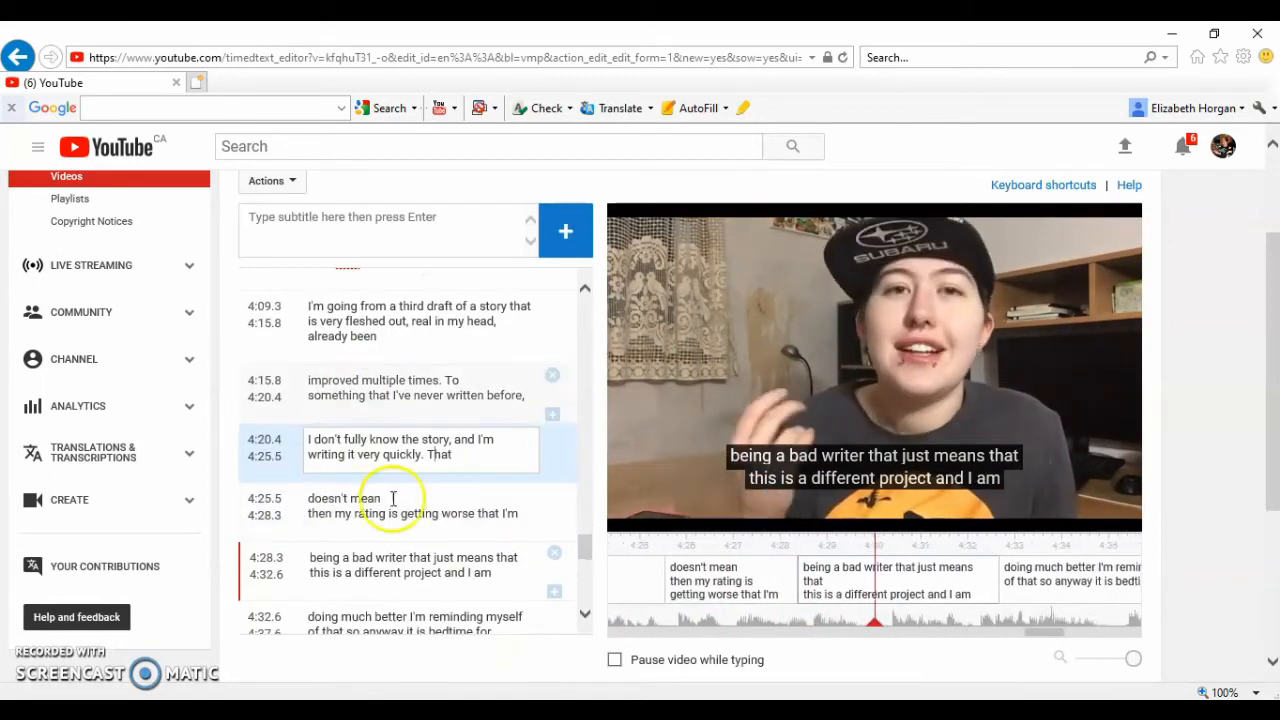
Correct the 4:25.5 caption to "doesn't mean that my writing is getting worse, that I'm"
click(391, 500)
key(shift+space)
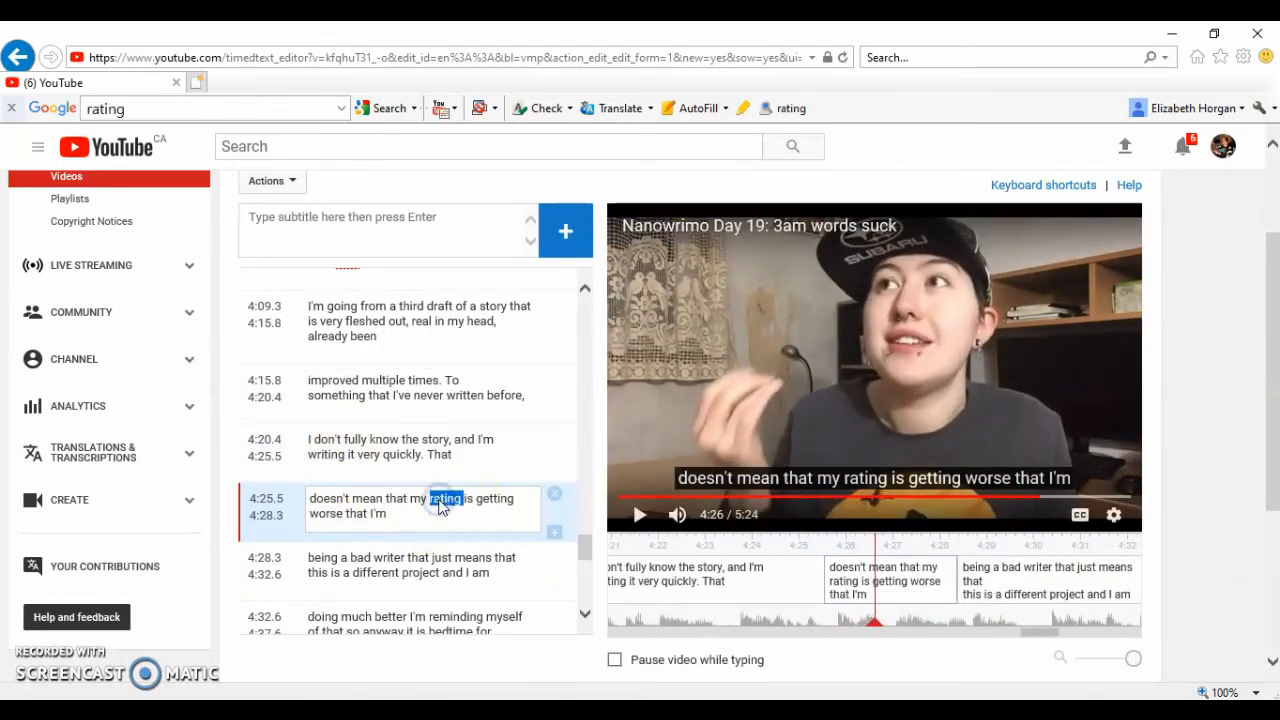
text(writing)
key(shift+space)
click(342, 513)
text(,)
key(shift+space)
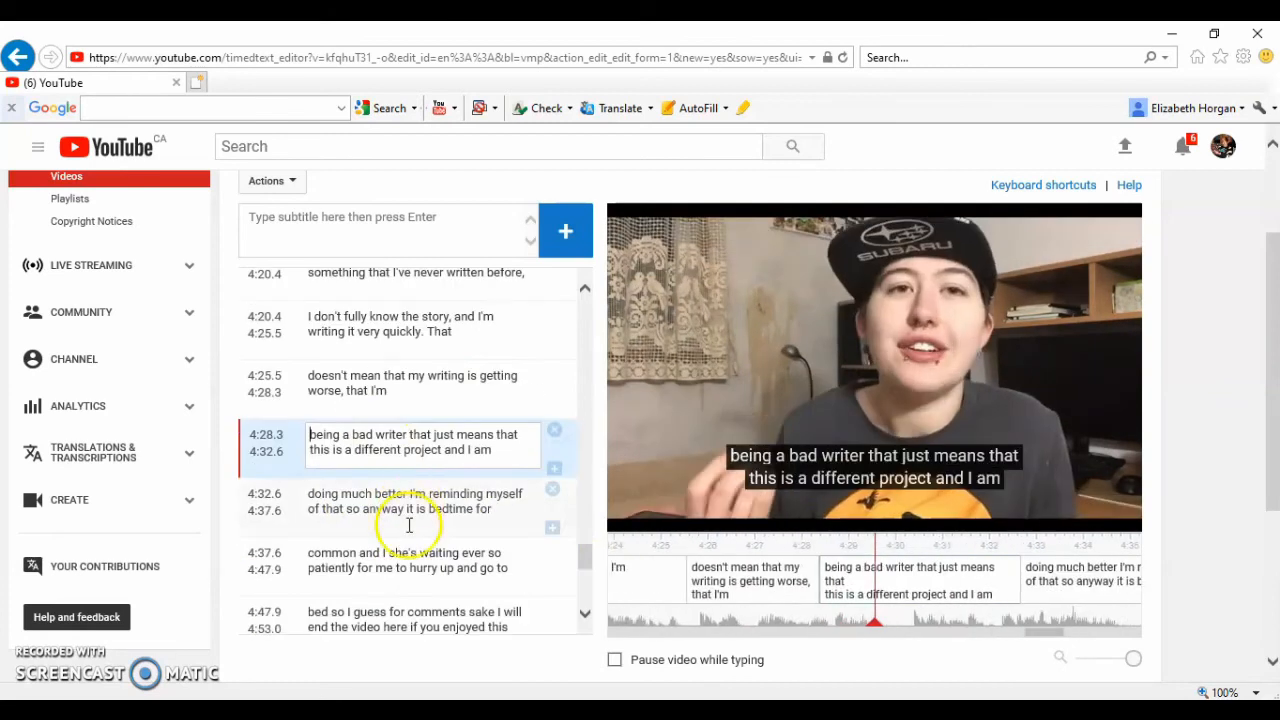
Correct the 4:28.3 caption to "being a bad writer. That just means that this is a different project. And I am"
click(406, 434)
text(. T)
key(Delete)
key(Delete)
click(440, 449)
text(. A)
key(Delete)
key(Delete)
Correct the 4:32.6 caption to "doing much better at reminding myself of that. So anyway, it is bedtime for"
double_click(420, 494)
text(at)
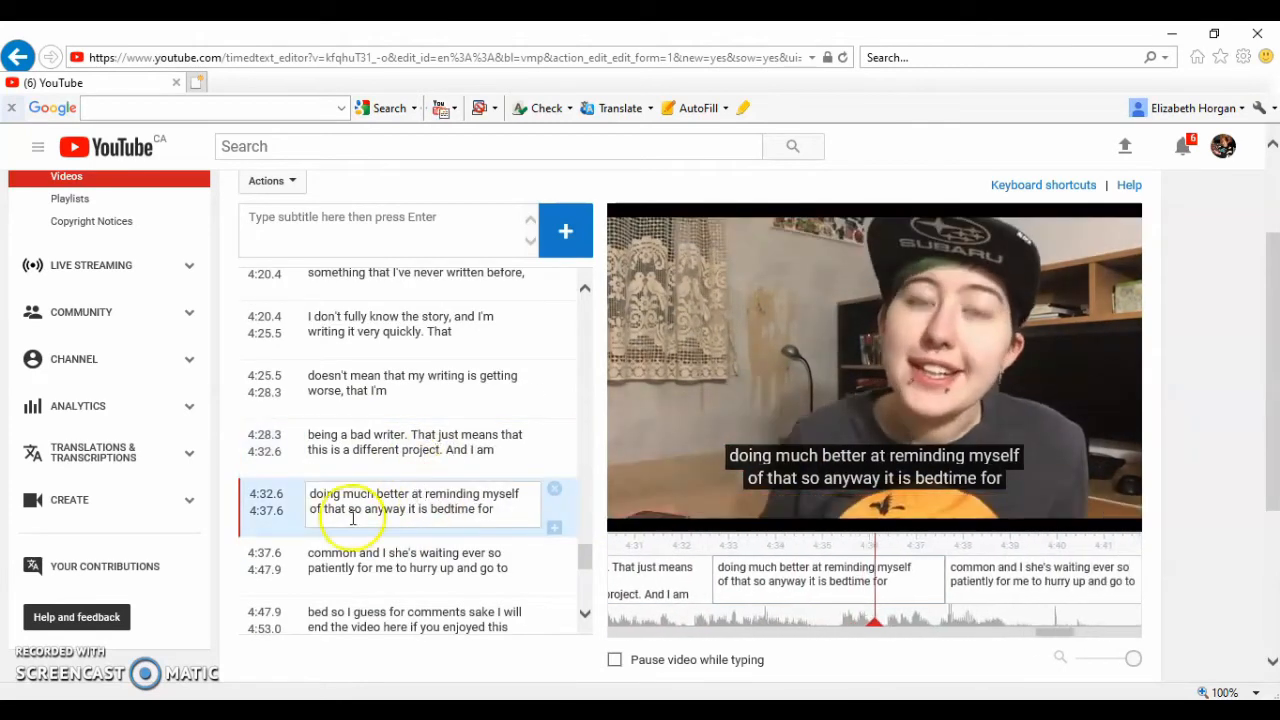
click(347, 509)
text(. S)
key(Delete)
key(Delete)
click(408, 482)
text(,)
Correct the 4:37.6 caption to "Comet and I. She's -" and split the text from "waiting ever so" into its own caption
double_click(338, 523)
text(Comet,)
key(BackSpace)
key(BackSpace)
text(. S)
key(Delete)
key(ctrl+Right)
text(-)
key(Return)
key(shift+space)
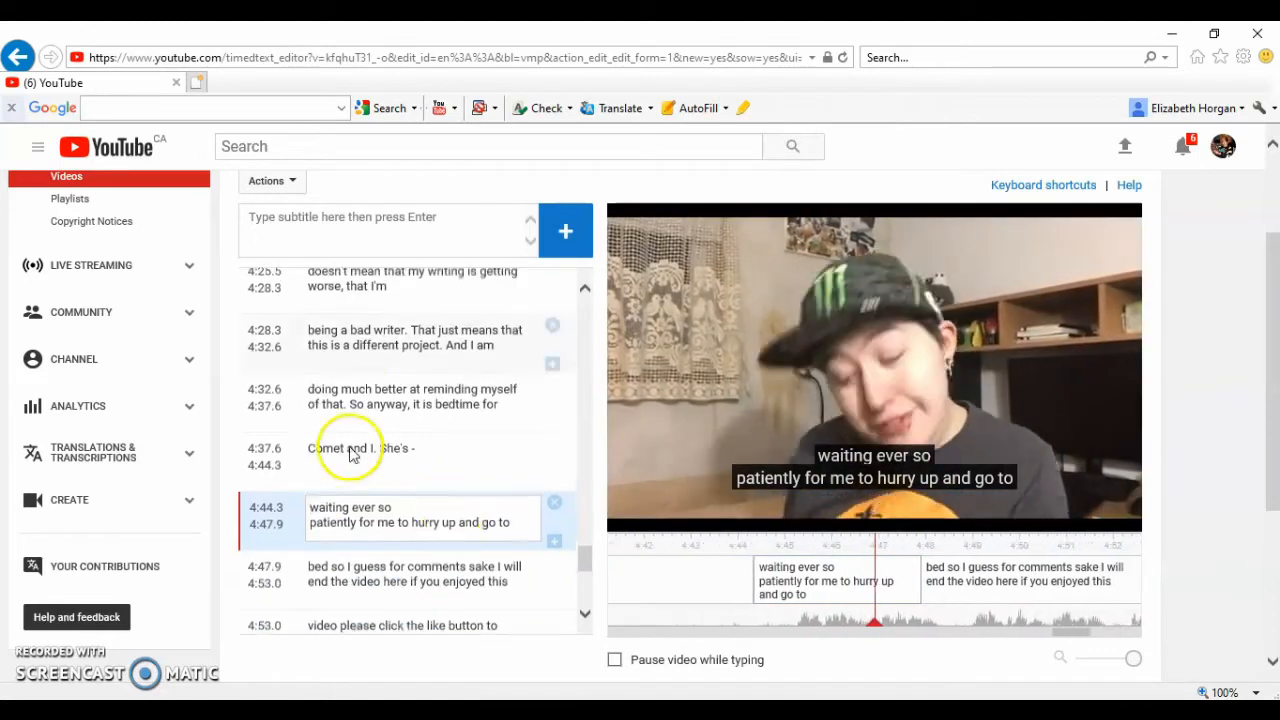
Correct the 4:47.9 caption to "bed. So I guess for Comet's sake I will end the video here. If you enjoyed this"
click(331, 566)
text(. S)
key(Delete)
key(Delete)
double_click(432, 506)
text(Comet's)
key(shift+space)
click(408, 518)
text(. I)
key(Delete)
key(Delete)
Correct the 4:53.0 caption to "video, please click the Like button to let me know. And subscribe to stay up to"
click(340, 474)
text(,)
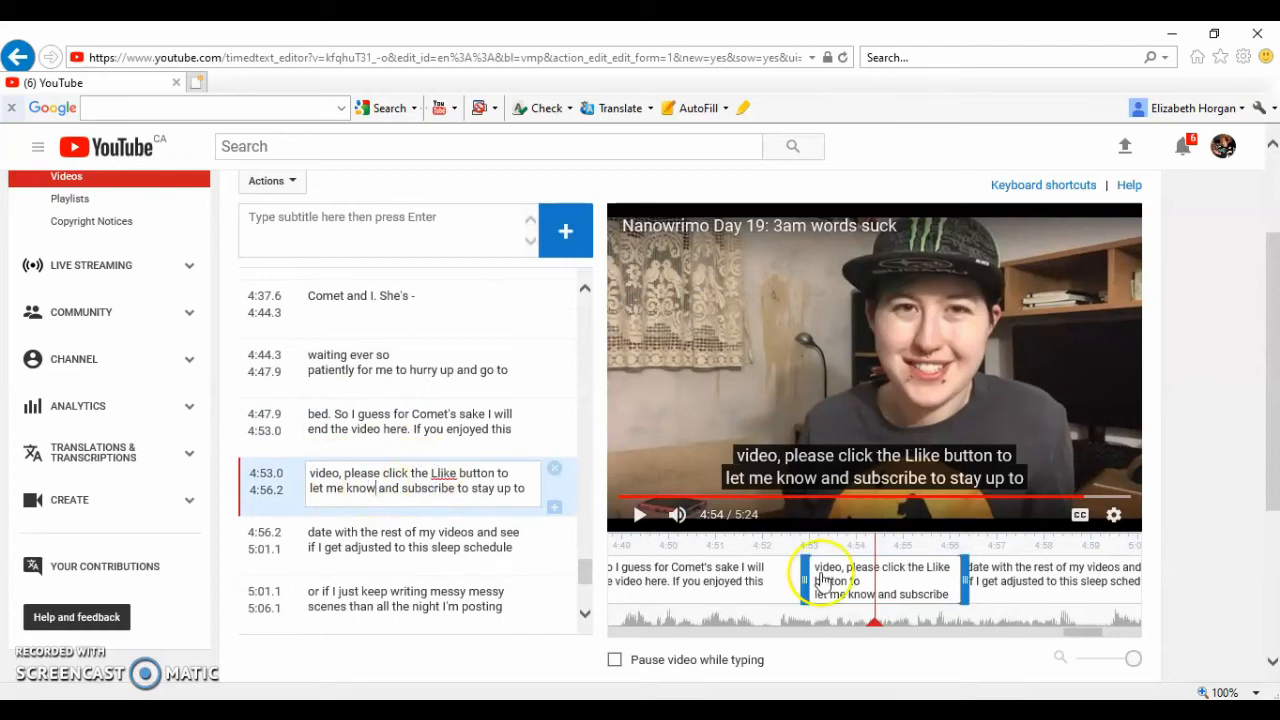
key(Delete)
key(shift+space)
Correct the second line of the 5:01.1 caption to "scenes in the middle of the night. I'm posting"
double_click(367, 413)
key(shift+space)
text(in the middle of)
key(Delete)
key(Delete)
key(Delete)
click(484, 412)
text(.)
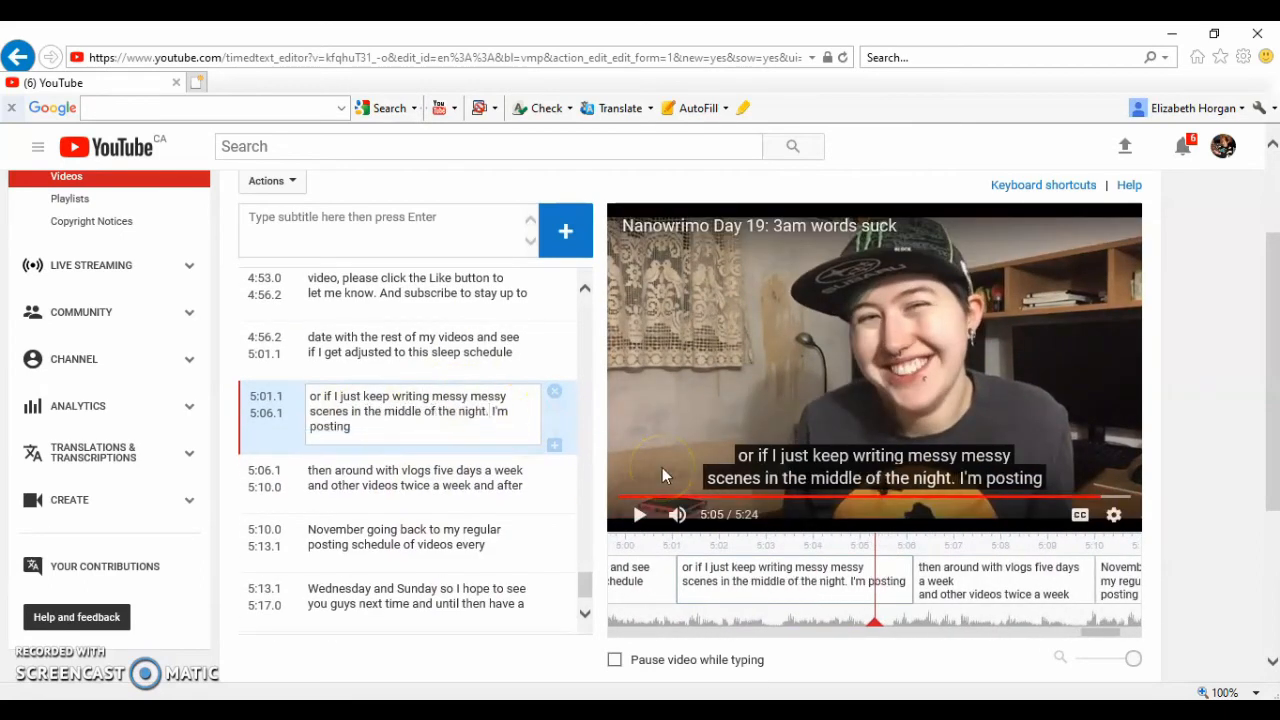
Correct the 5:06.1 caption to "Nanowrimo vlogs five days a week and other videos twice a week, and after"
click(662, 467)
click(314, 472)
drag(314, 472, 398, 472)
text(Nanowrimo)
key(shift+space)
click(471, 486)
text(,)
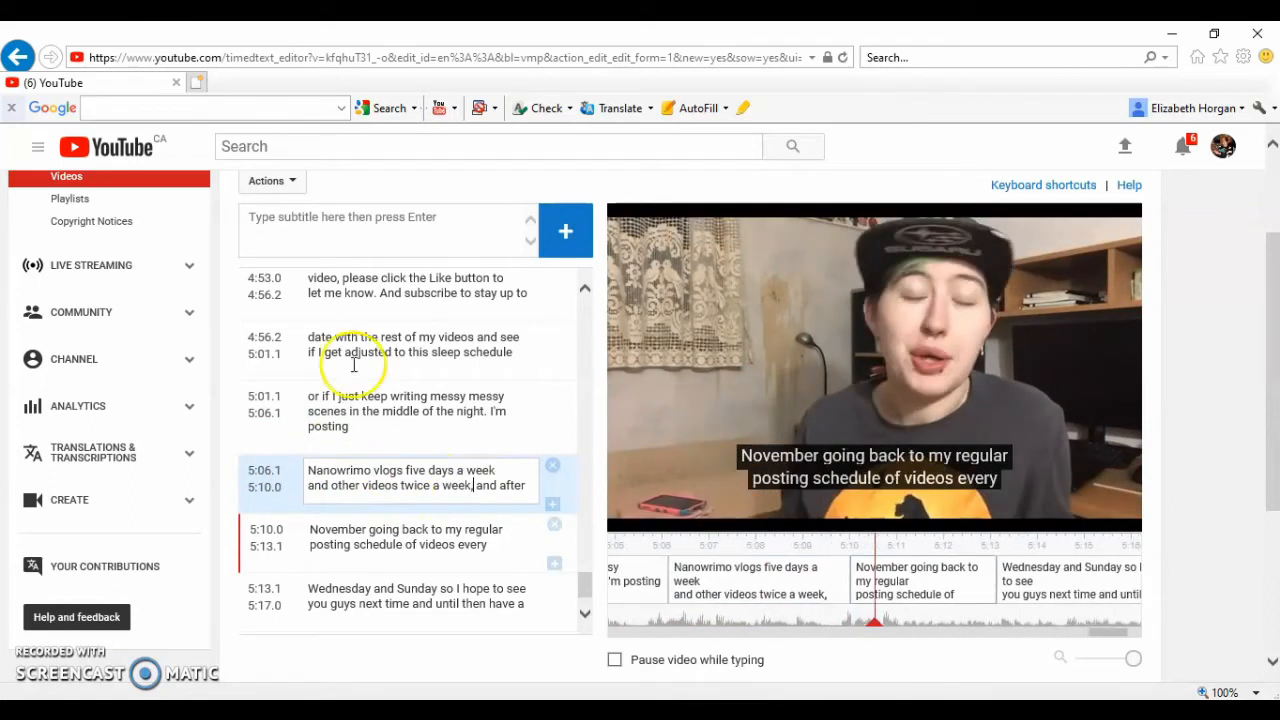
End the 5:13.1 caption with "Wednesday and Sunday." and split the text after it into a new caption
scroll(422, 504, down, 1)
click(441, 508)
text(.)
key(Return)
Combine the closing text into one caption reading "So I hope to see you guys next time, and until then: Have a great day, bye!"
click(434, 509)
key(Home)
key(BackSpace)
click(428, 482)
key(Delete)
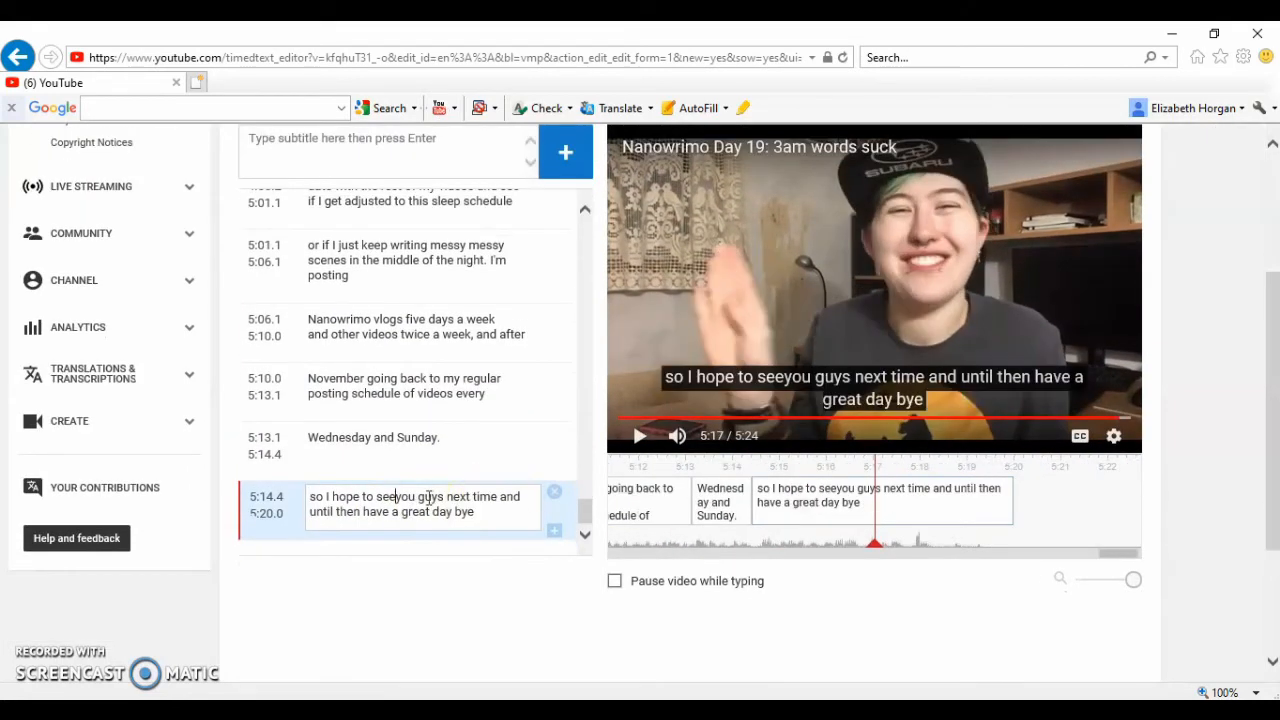
click(265, 525)
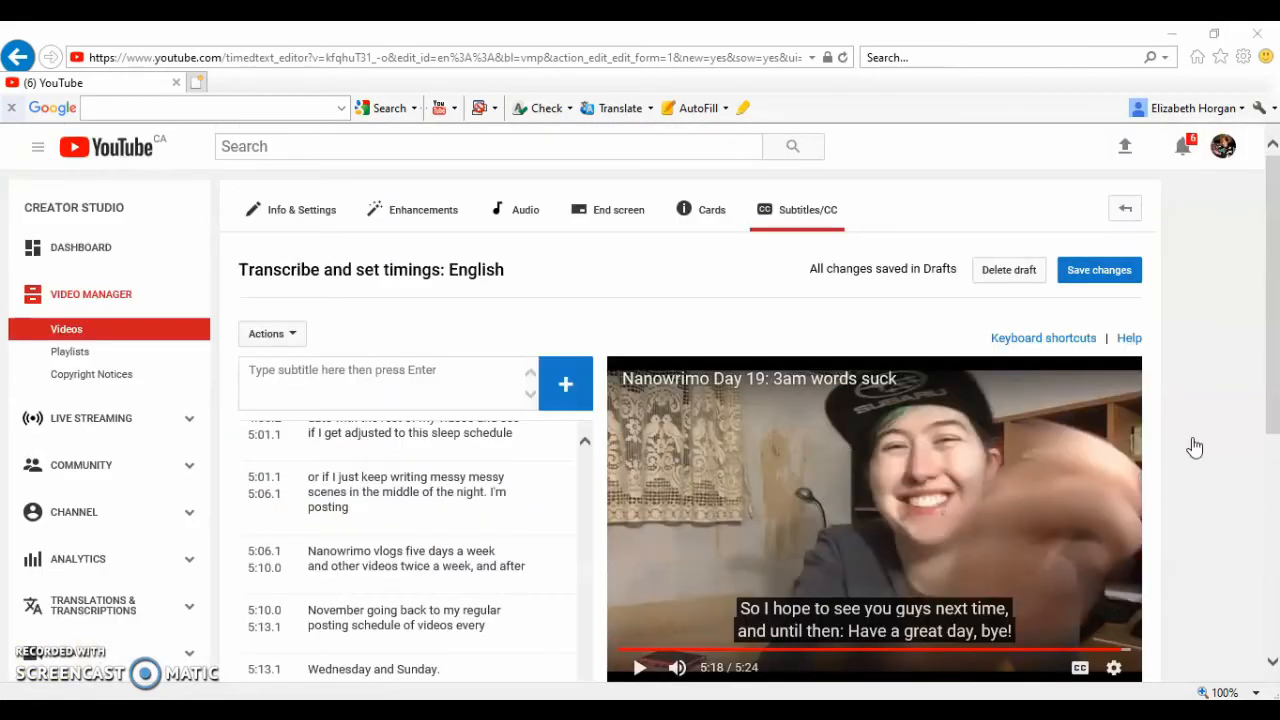
Publish the corrected English captions and open the video's info and settings
click(1100, 272)
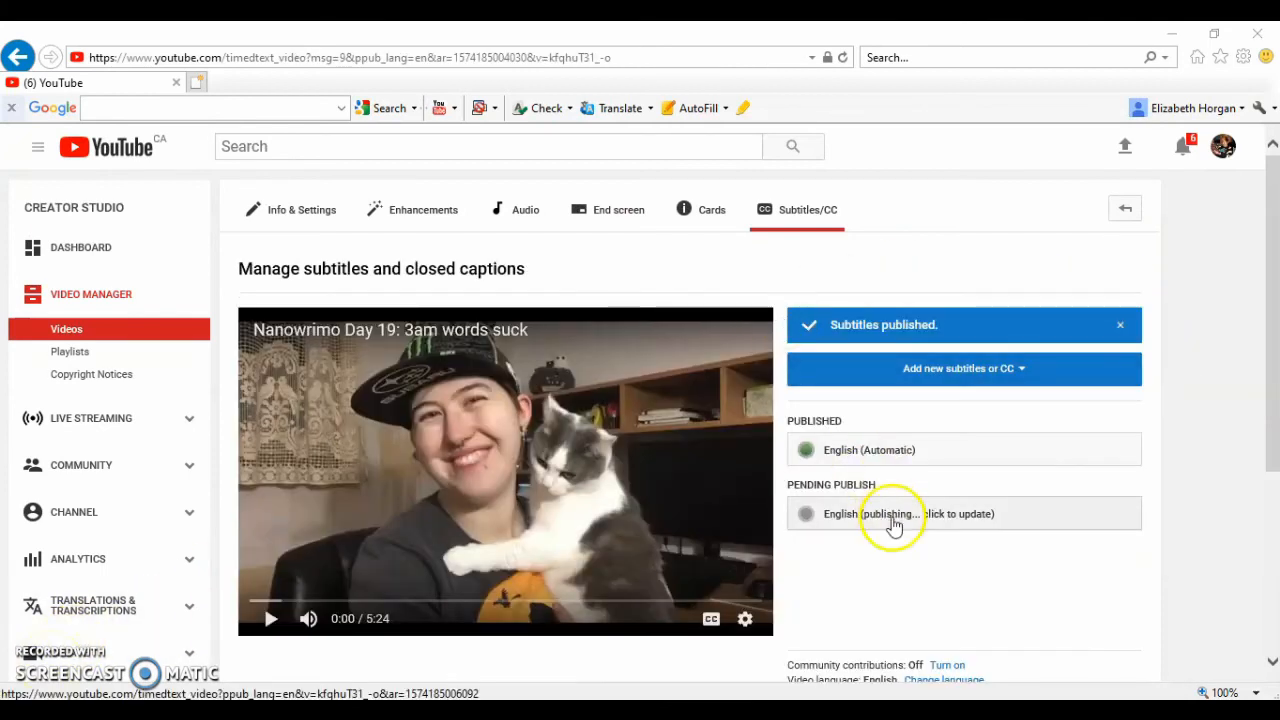
click(285, 218)
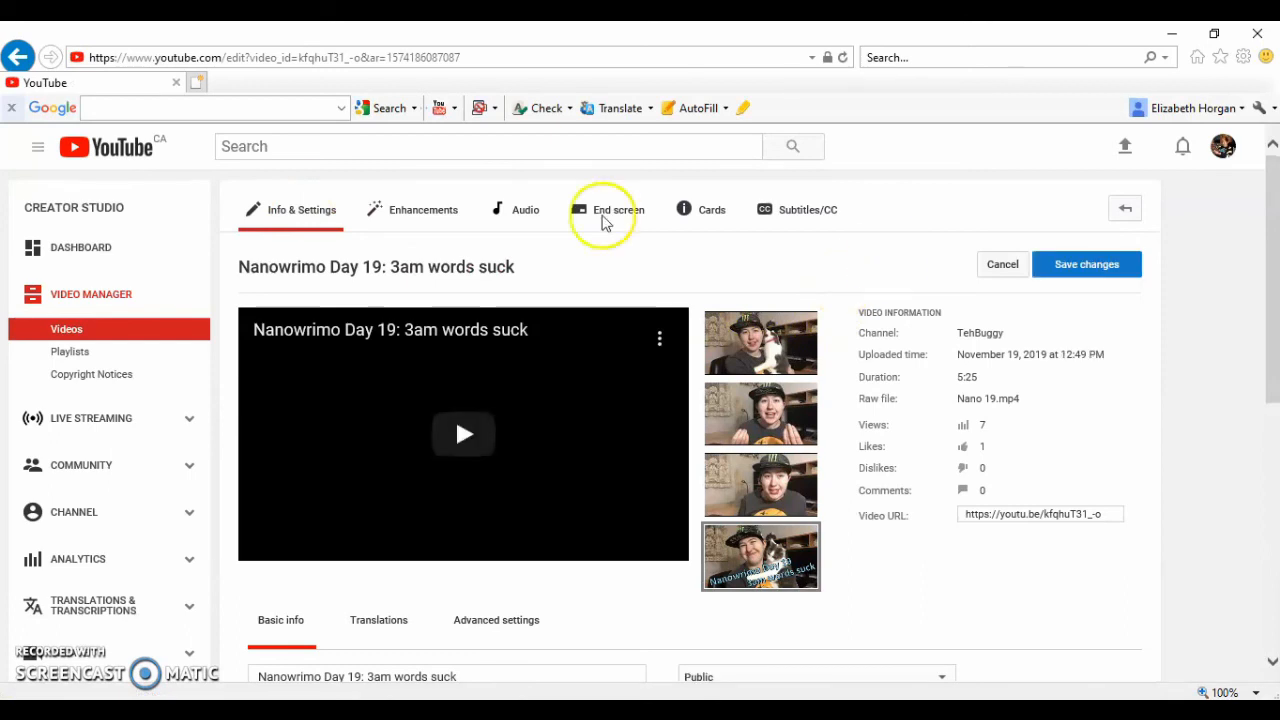
Check the Day 19 video's visibility setting and playlist selection in its basic info
scroll(1026, 400, down, 3)
scroll(1026, 410, down, 1)
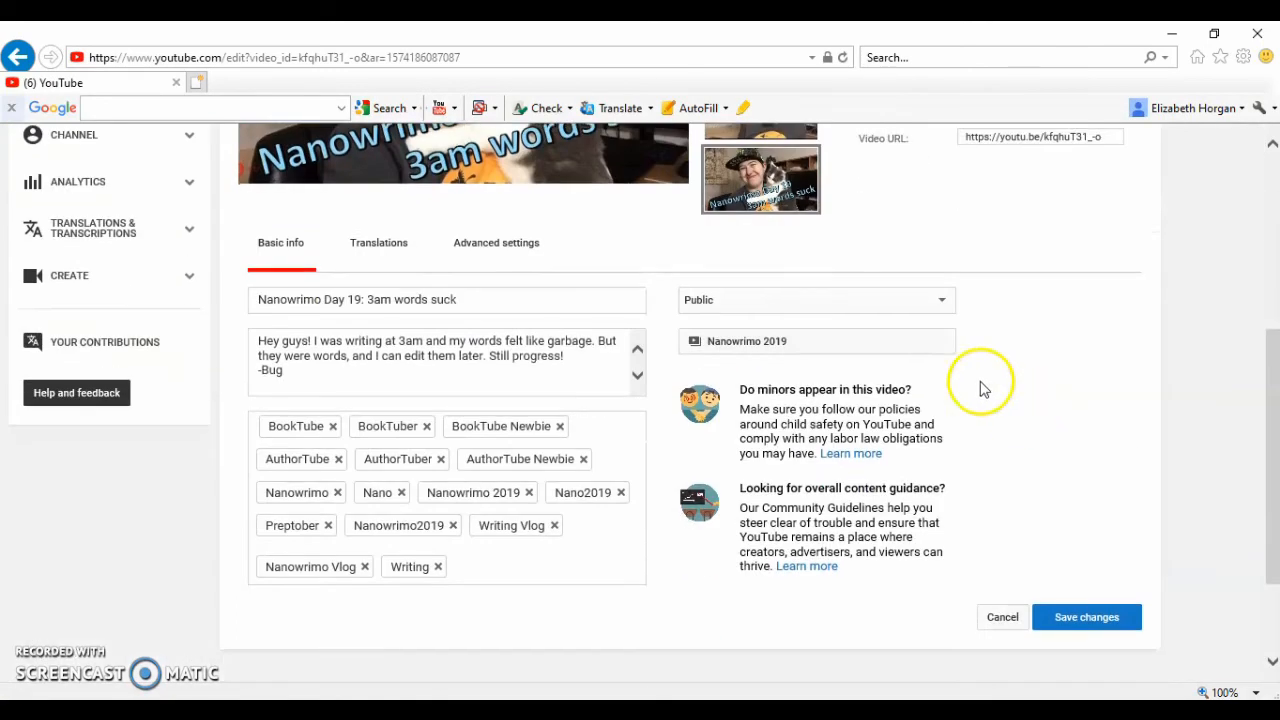
click(758, 311)
click(758, 299)
click(777, 342)
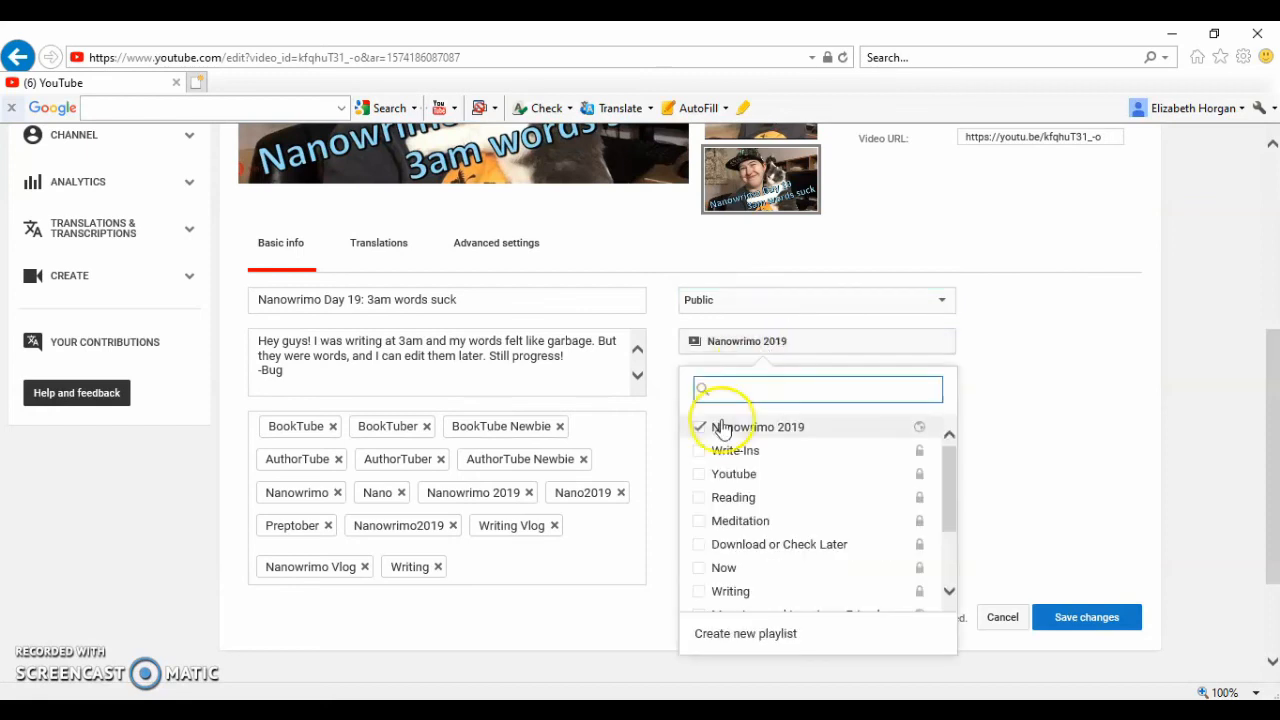
click(1103, 371)
Add "[CC]" to the end of the video title "Nanowrimo Day 19: 3am words suck" and save the changes
scroll(1106, 378, up, 3)
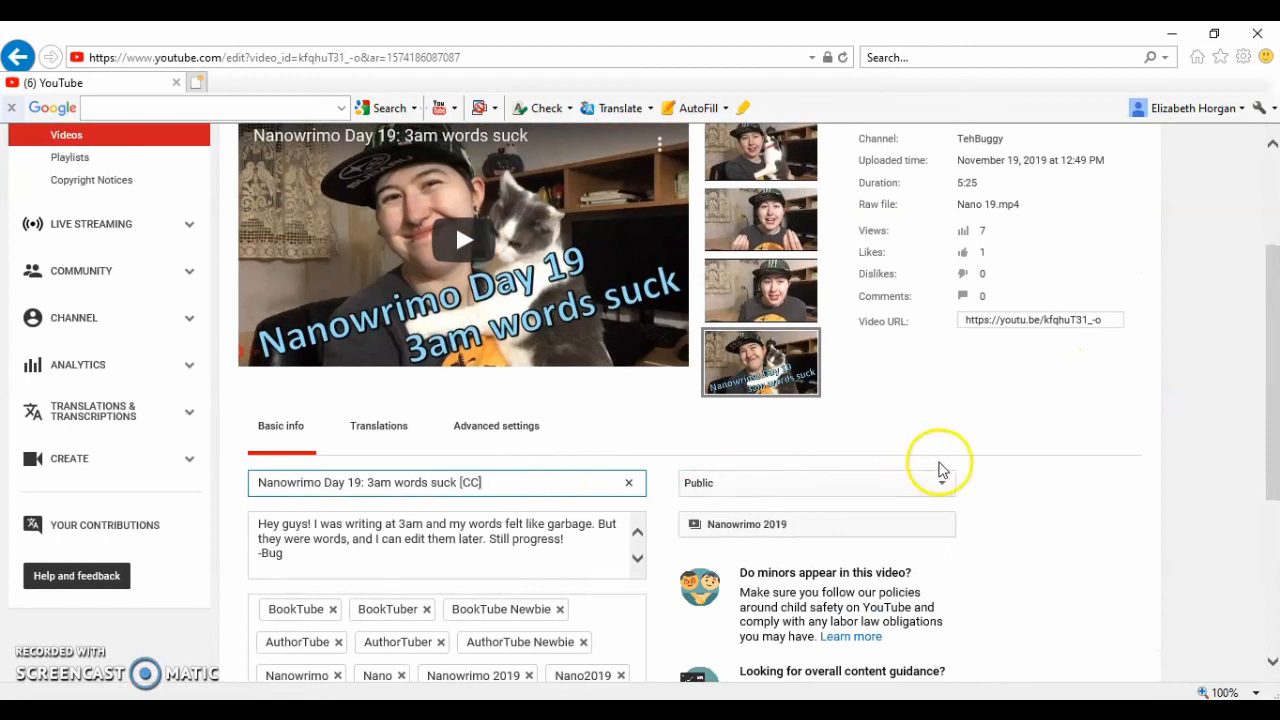
scroll(1068, 450, up, 3)
click(1088, 255)
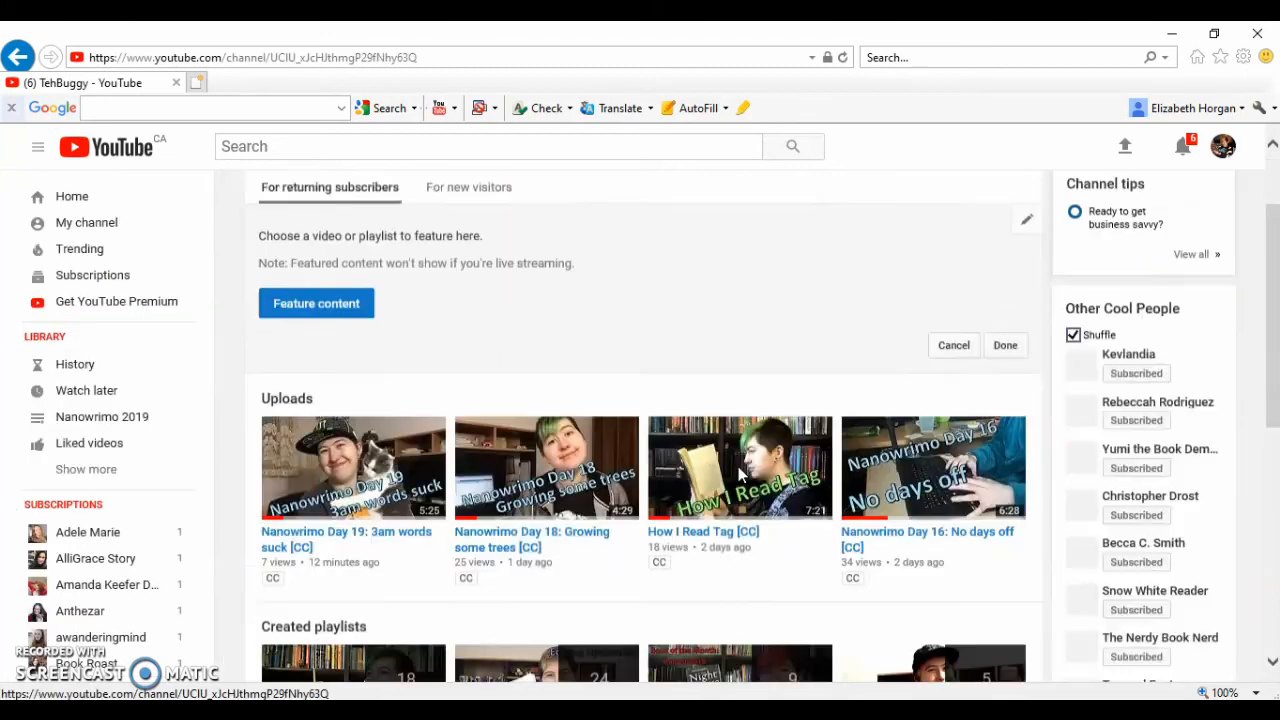
Find the Day 19 video among the channel's uploads and check its title and captions label
scroll(640, 430, down, 2)
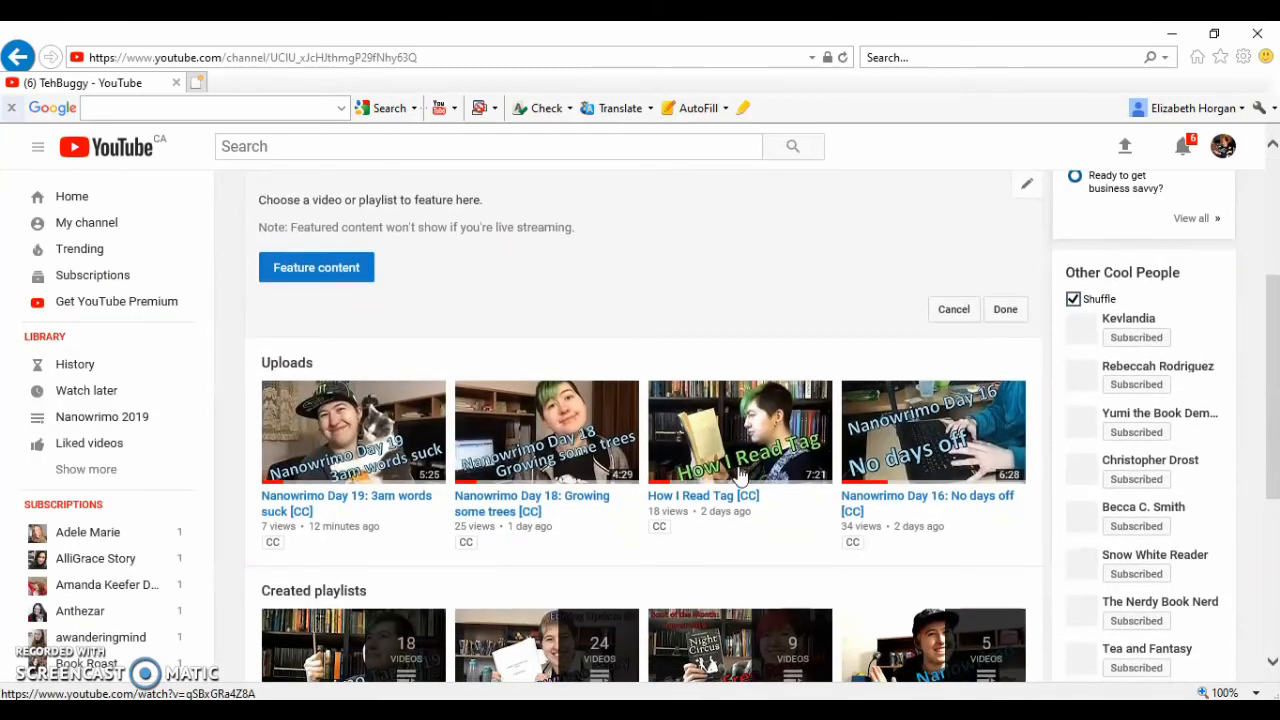
click(360, 438)
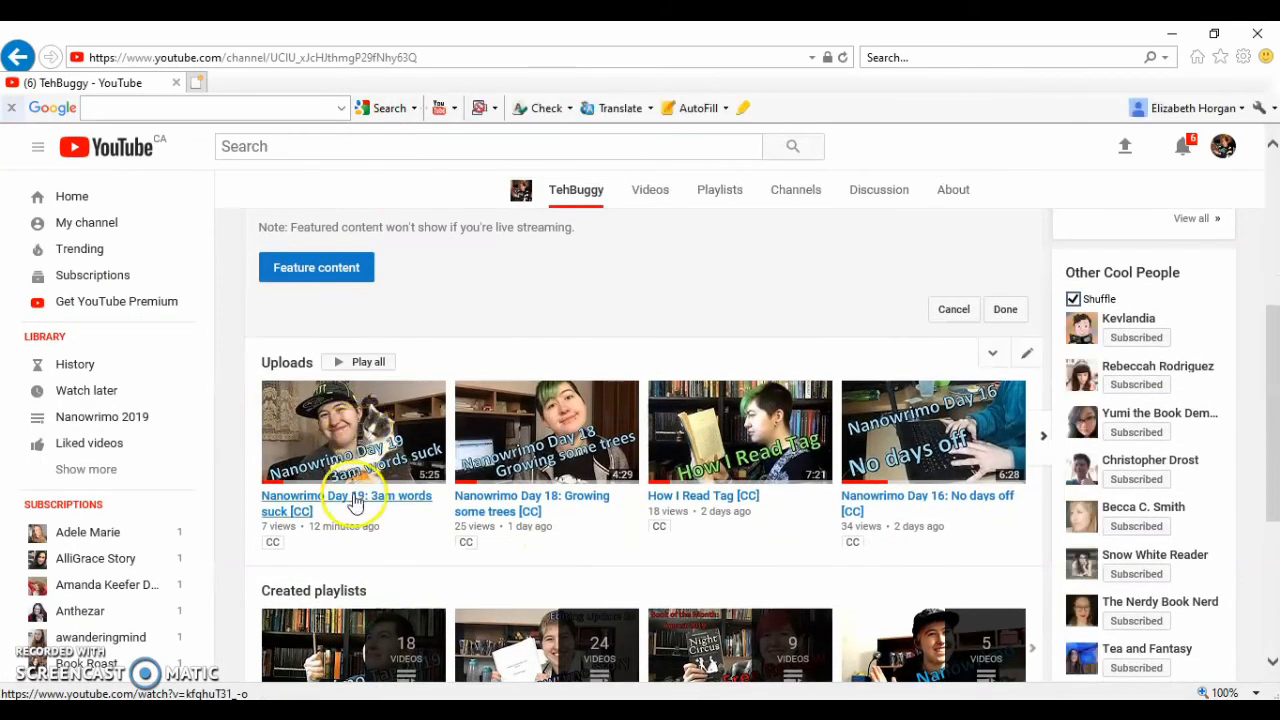